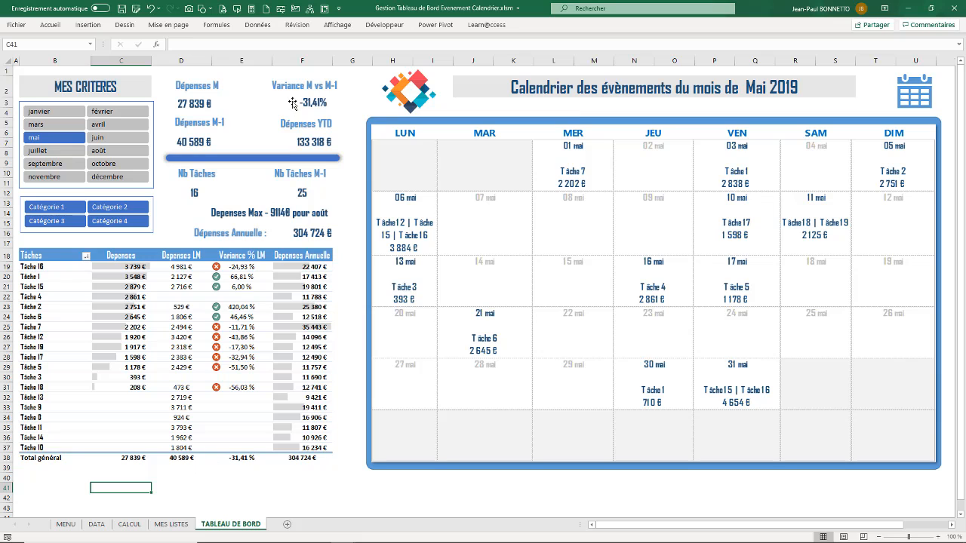
# - Switch to the Gestion Tableau de Bord Calendrier.xlsx workbook and open its data model in Power Pivot
pyautogui.click(96, 524)
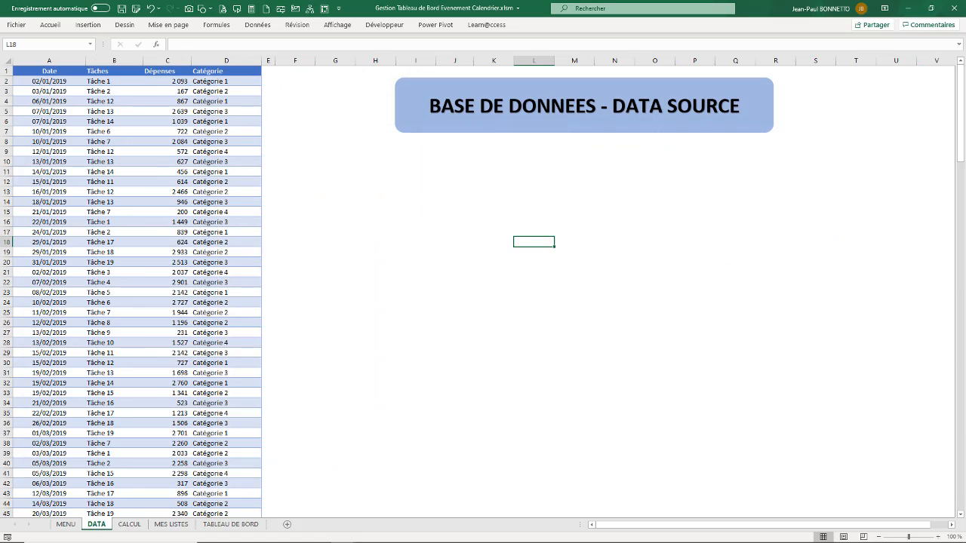
pyautogui.moveTo(342, 534)
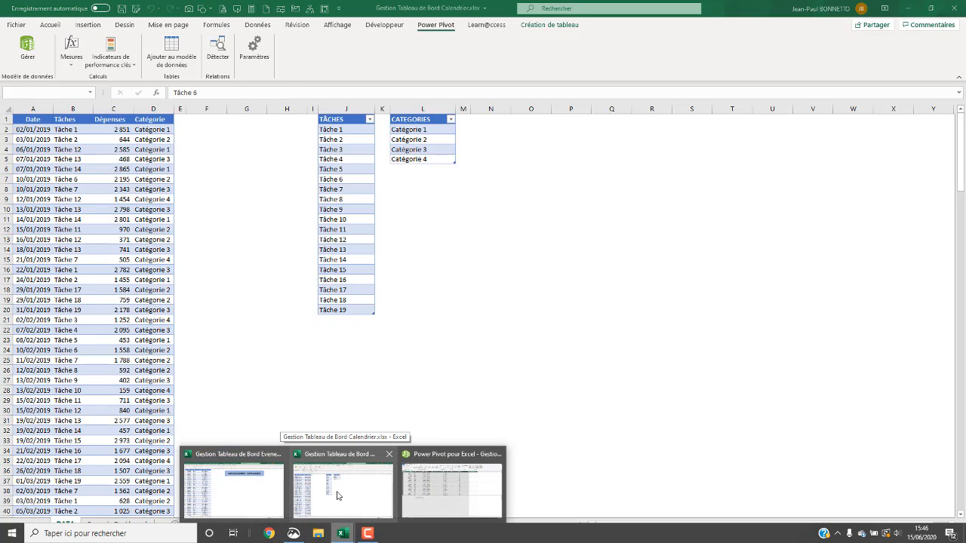
pyautogui.click(339, 495)
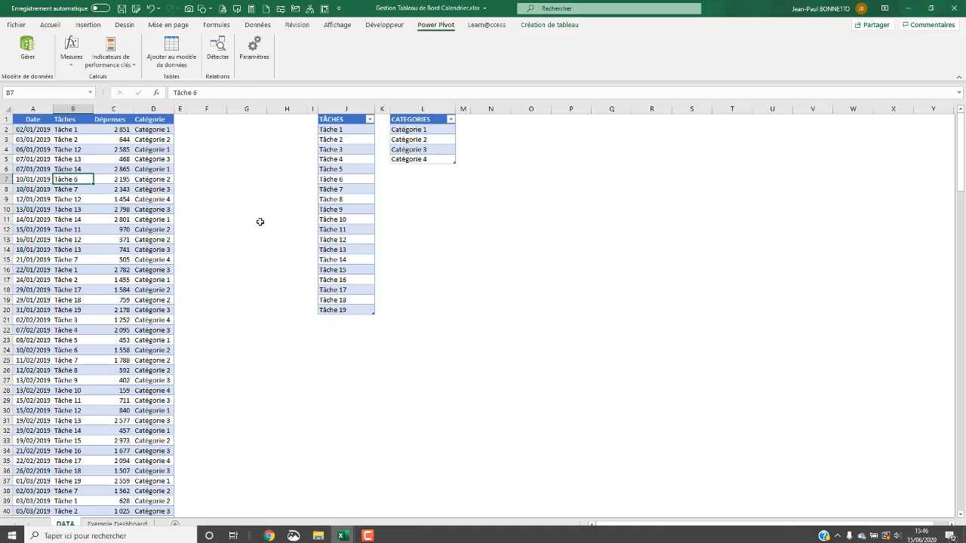
pyautogui.click(96, 189)
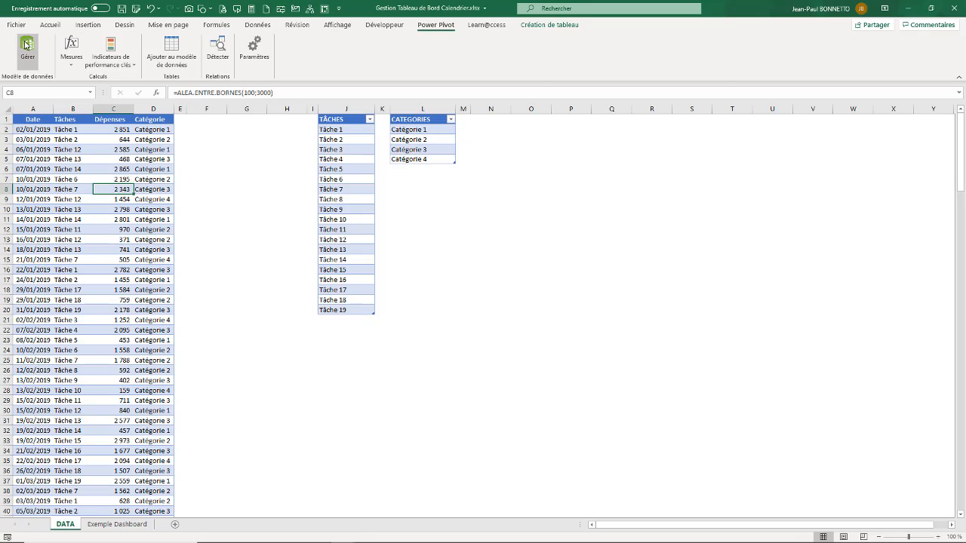
pyautogui.click(28, 49)
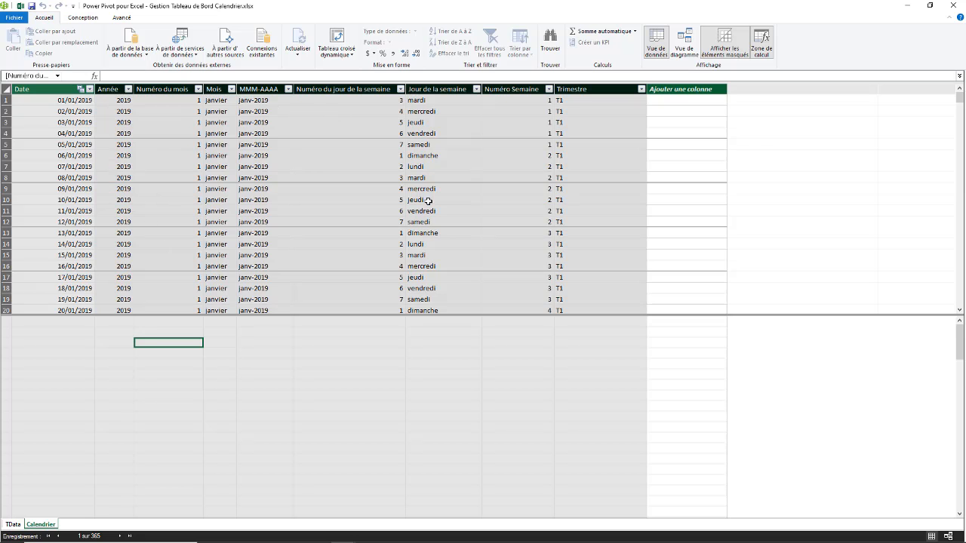
# - Examine the TData and Calendrier tables, the date table options, and the formulas of the Trimestre and Numéro Semaine columns
pyautogui.click(14, 524)
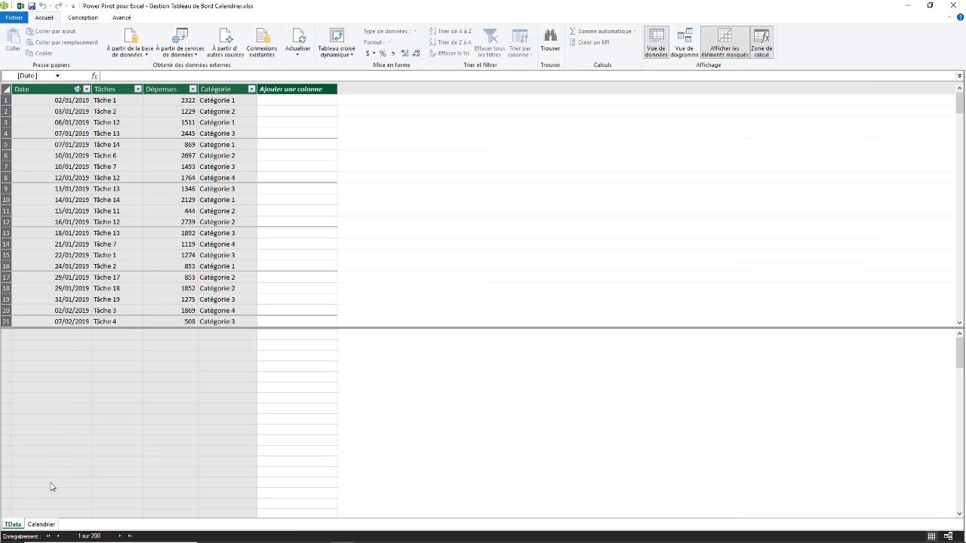
pyautogui.click(41, 524)
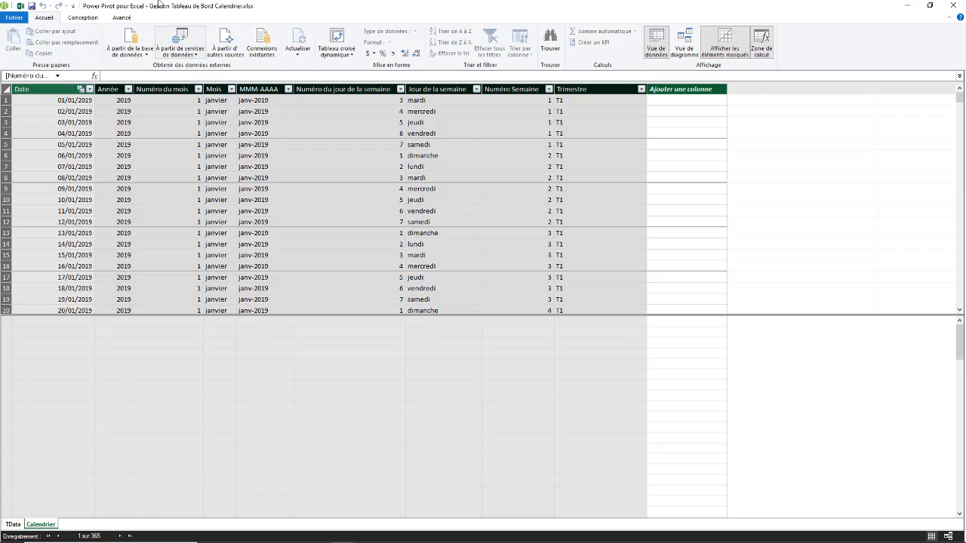
pyautogui.click(83, 17)
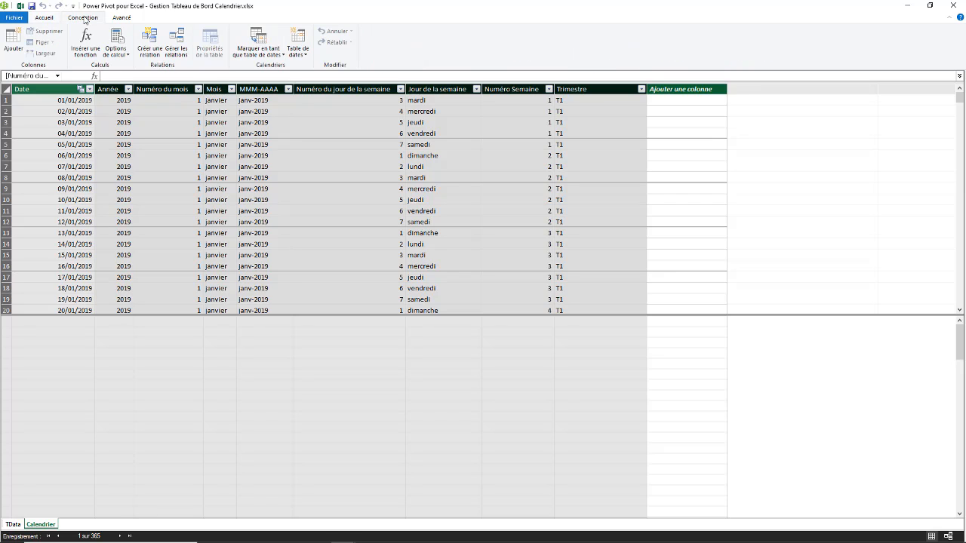
pyautogui.click(301, 52)
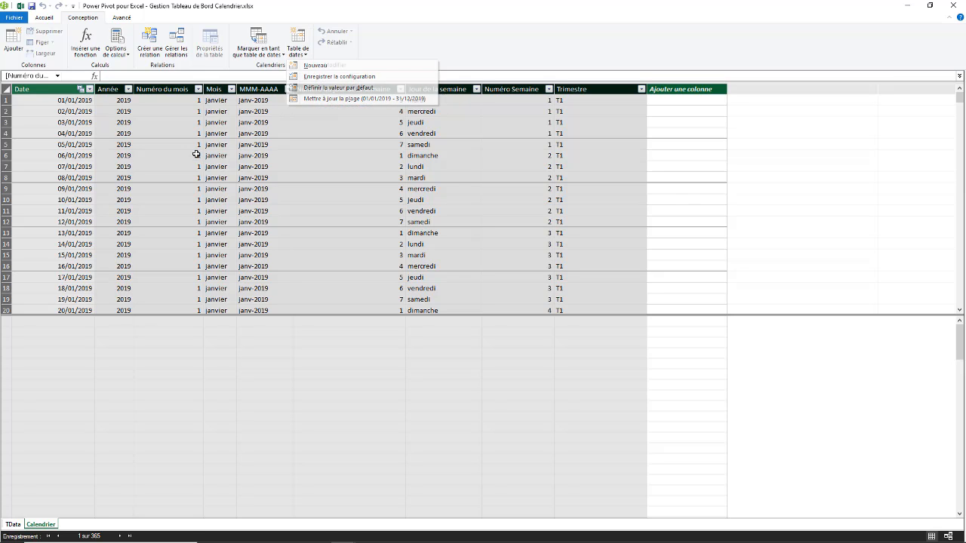
pyautogui.click(486, 127)
pyautogui.click(487, 123)
pyautogui.click(564, 114)
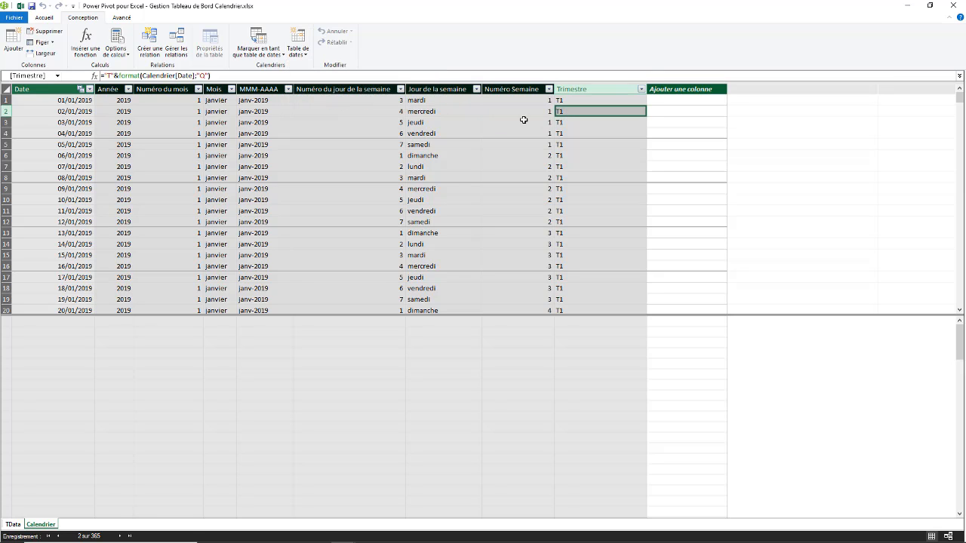
pyautogui.click(522, 121)
pyautogui.click(425, 125)
pyautogui.click(545, 123)
pyautogui.click(577, 122)
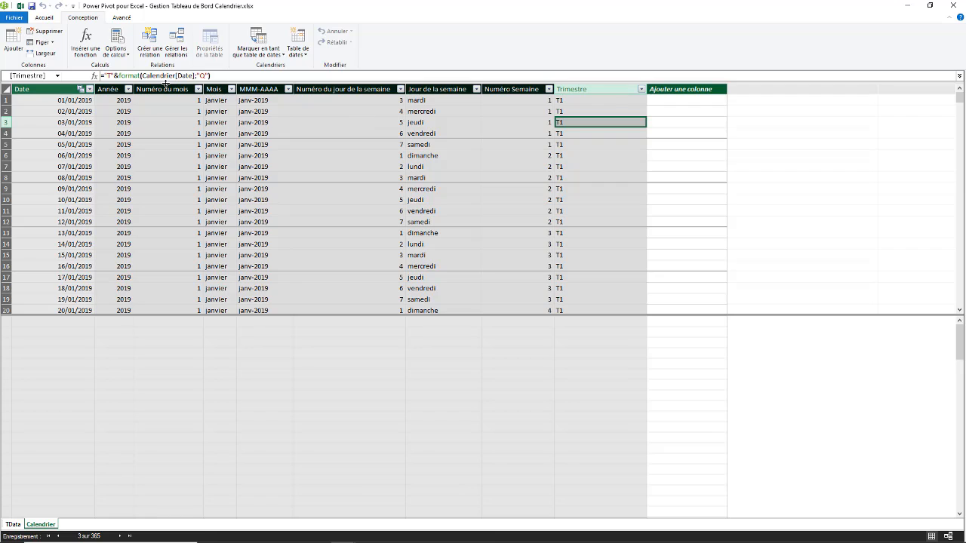
pyautogui.click(516, 111)
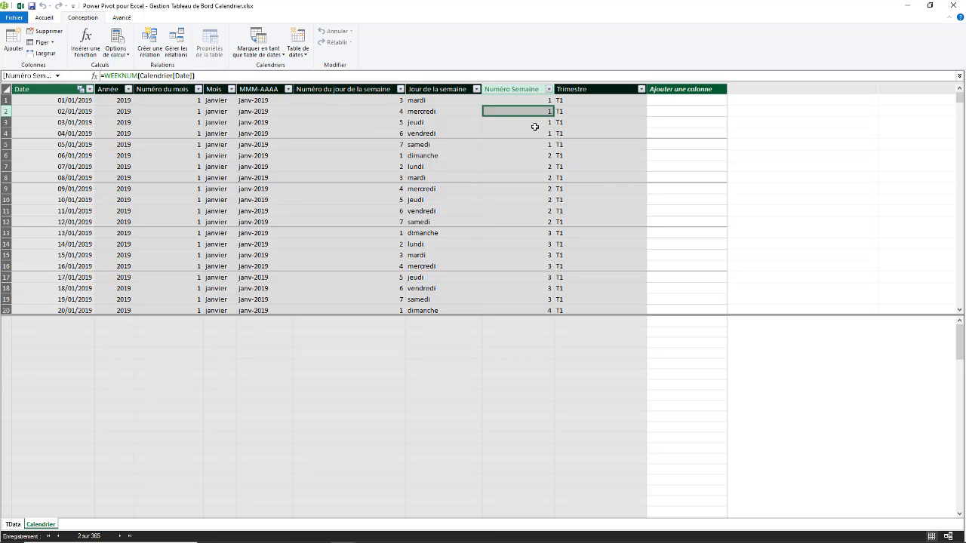
# - Widen the Date, Tâches, Dépenses and Catégorie columns of the TData table
pyautogui.click(12, 524)
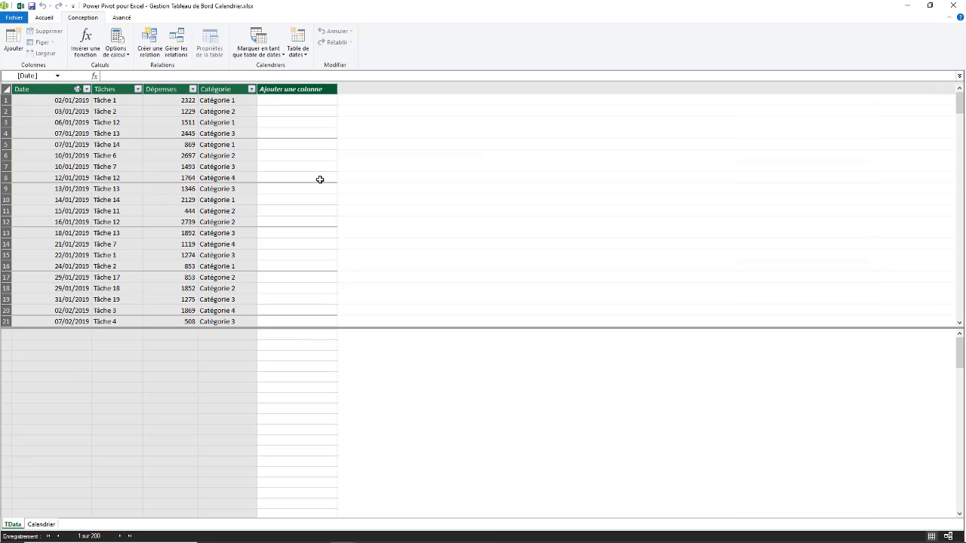
pyautogui.moveTo(143, 90); pyautogui.dragTo(188, 91)
pyautogui.moveTo(302, 91); pyautogui.dragTo(329, 91)
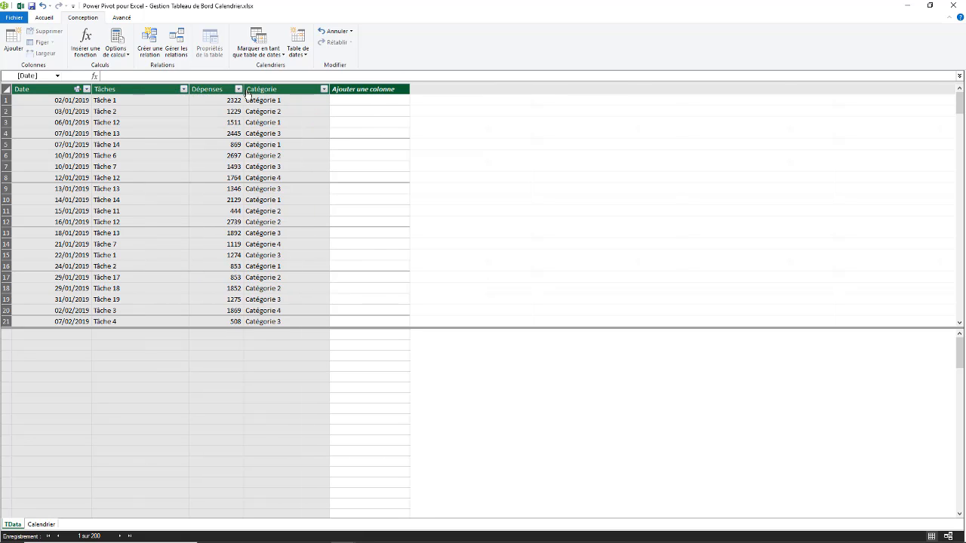
pyautogui.moveTo(248, 91); pyautogui.dragTo(258, 90)
pyautogui.moveTo(92, 89); pyautogui.dragTo(130, 89)
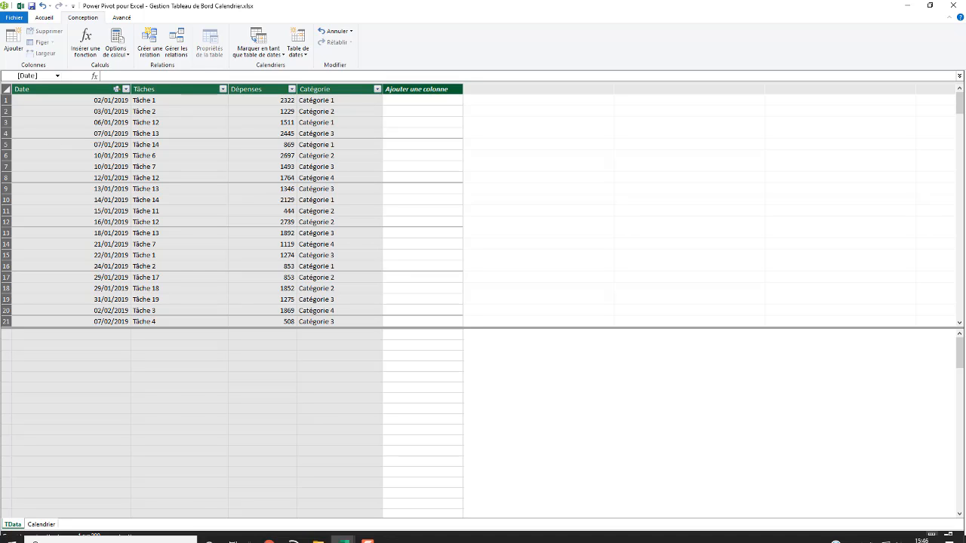
# - Switch to the Gestion Tableau de Bord Evenement Calendrier workbook and examine the days, task names, task counts and expenses in the CALCUL sheet's monthly event report
pyautogui.click(342, 534)
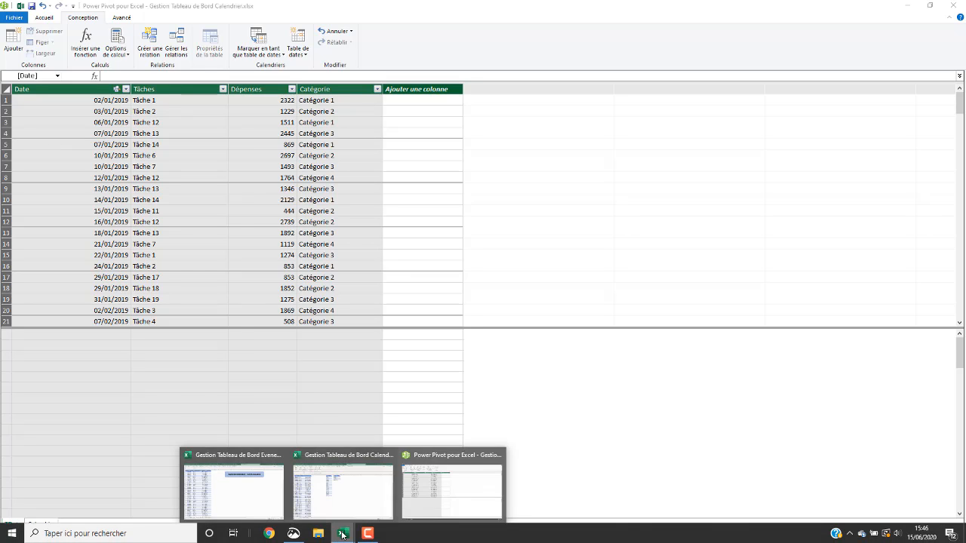
pyautogui.click(252, 498)
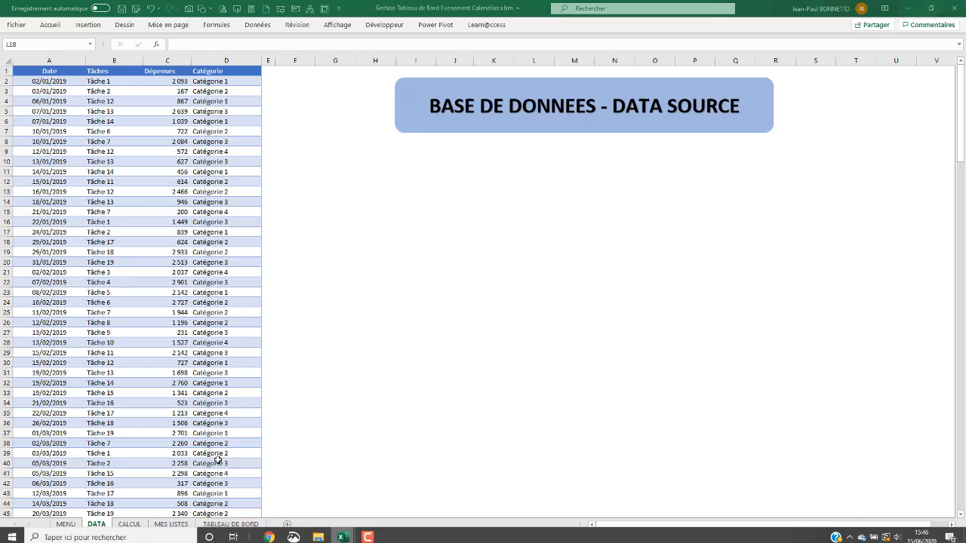
pyautogui.click(129, 524)
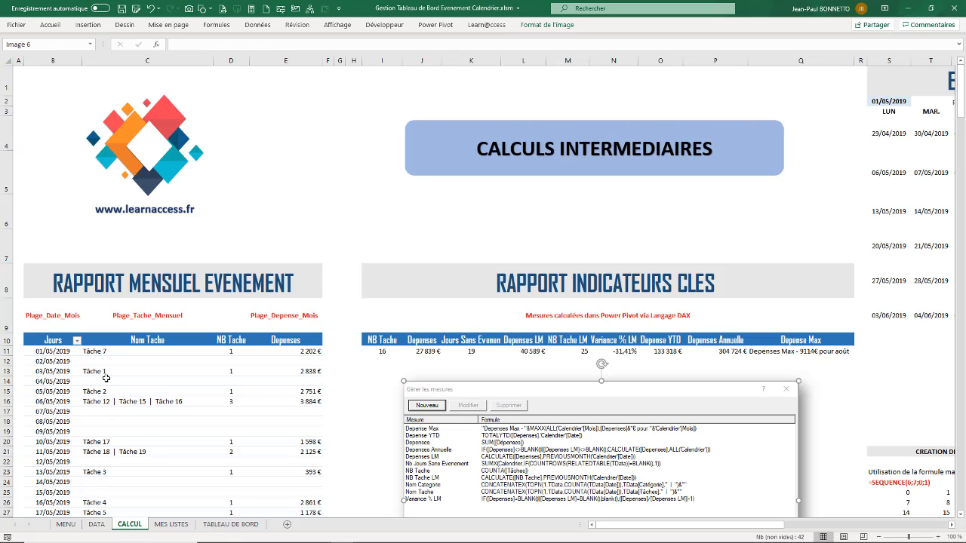
pyautogui.scroll(-6, 109, 385)
pyautogui.scroll(4, 109, 374)
pyautogui.scroll(2, 110, 367)
pyautogui.moveTo(239, 356); pyautogui.dragTo(221, 443)
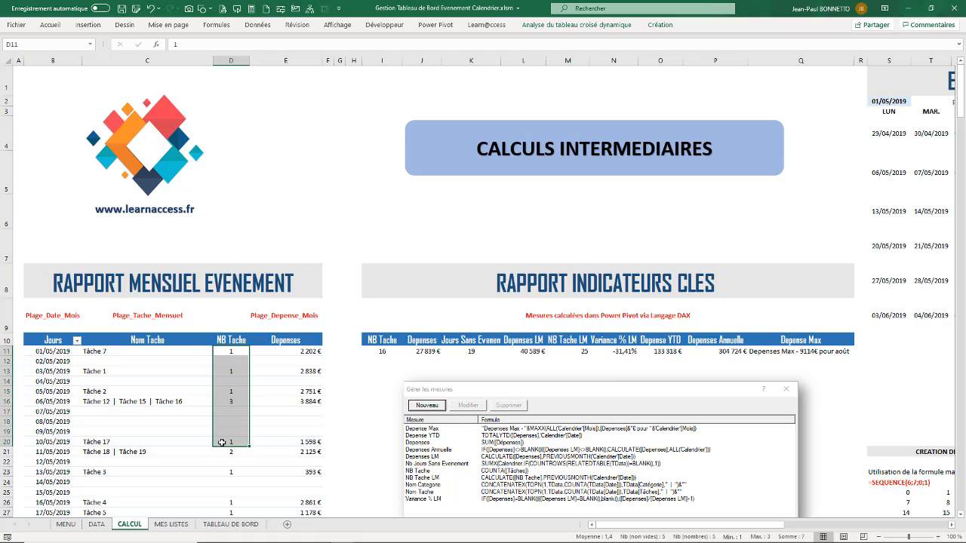
pyautogui.click(56, 363)
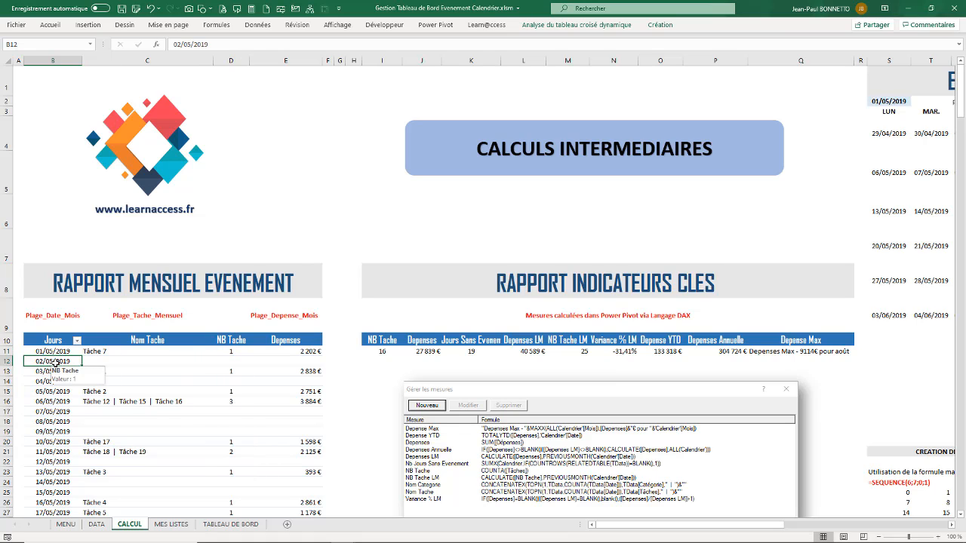
pyautogui.click(309, 371)
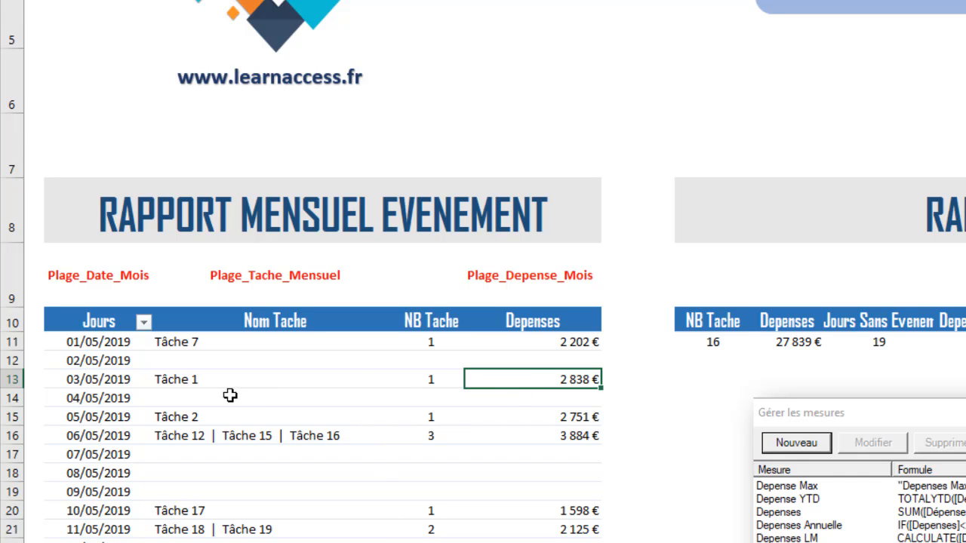
pyautogui.click(188, 382)
pyautogui.click(219, 434)
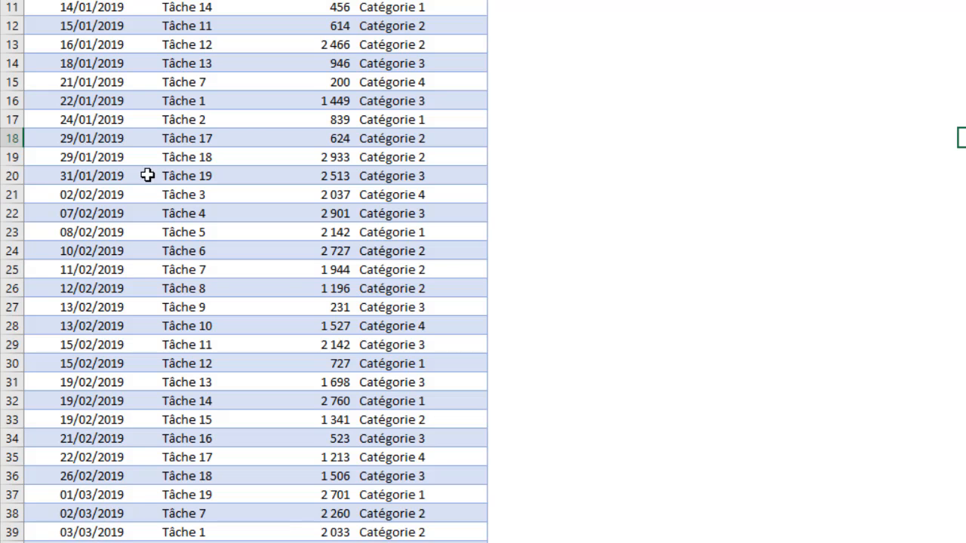
# - Review the May and June 2019 source rows on the DATA sheet and compare them with the combined task names for 06/05/2019 in the monthly report
pyautogui.hotkey('ctrl', 'Down')
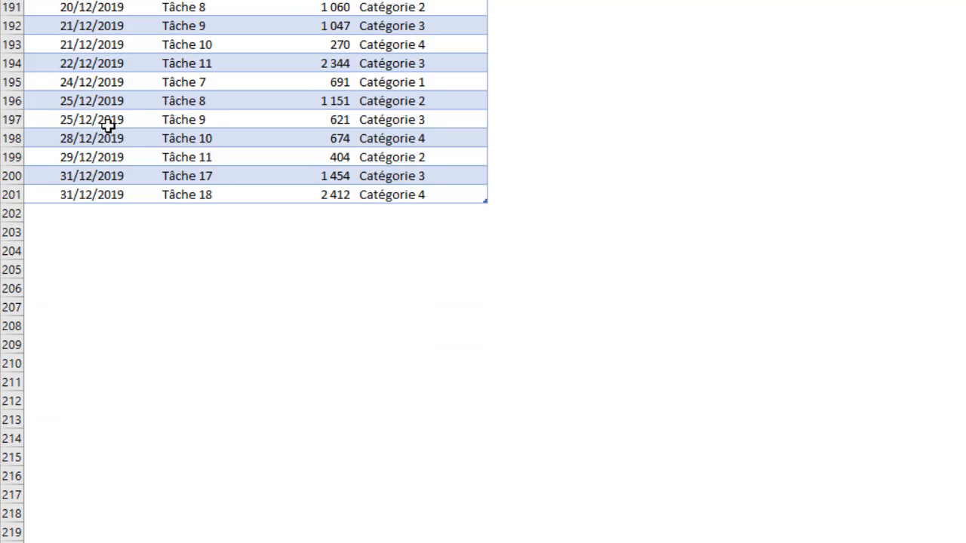
pyautogui.scroll(20, 108, 126)
pyautogui.scroll(18, 108, 126)
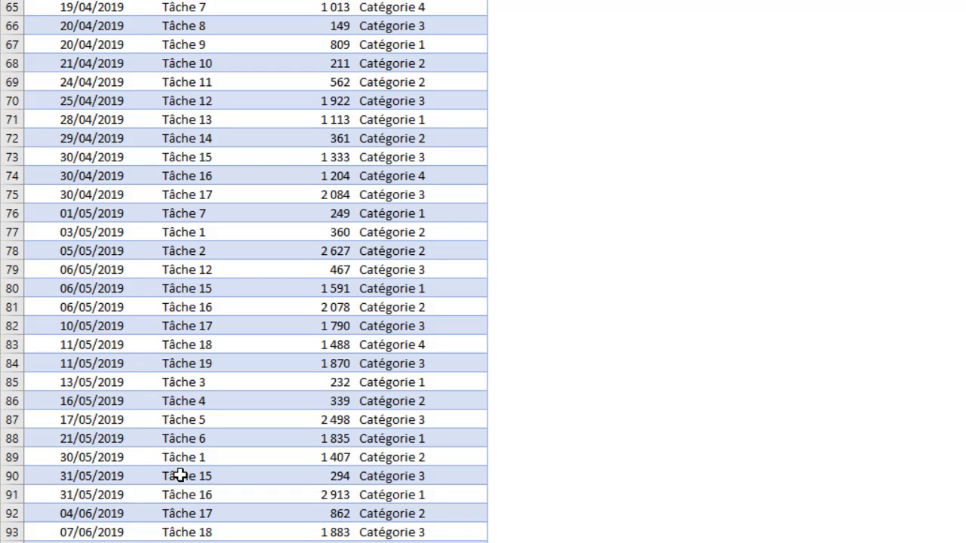
pyautogui.click(91, 398)
pyautogui.scroll(-6, 100, 307)
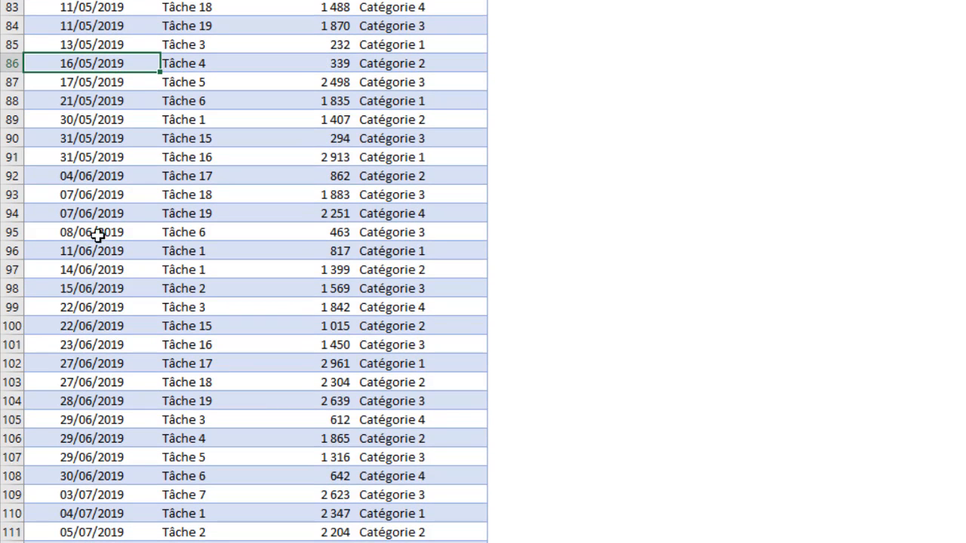
pyautogui.click(91, 173)
pyautogui.click(113, 304)
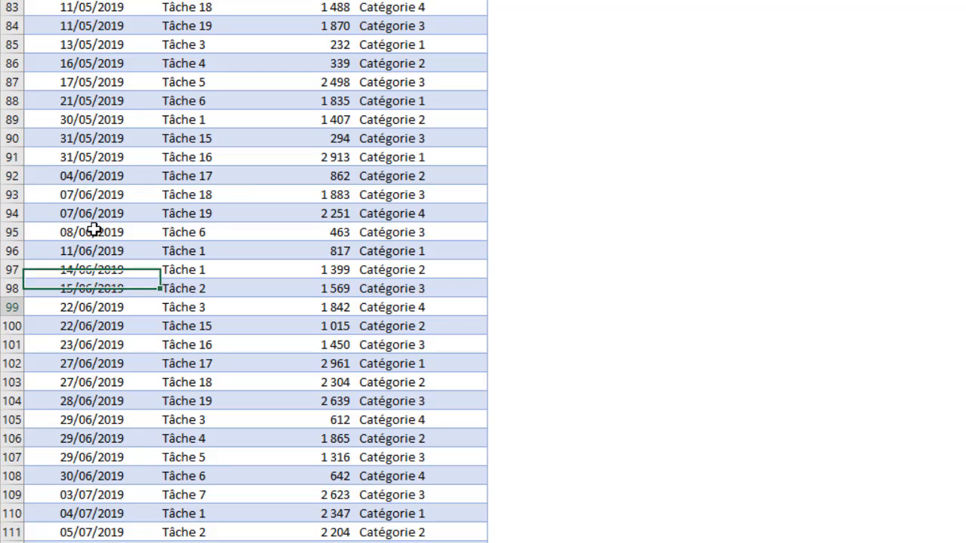
pyautogui.scroll(20, 46, 145)
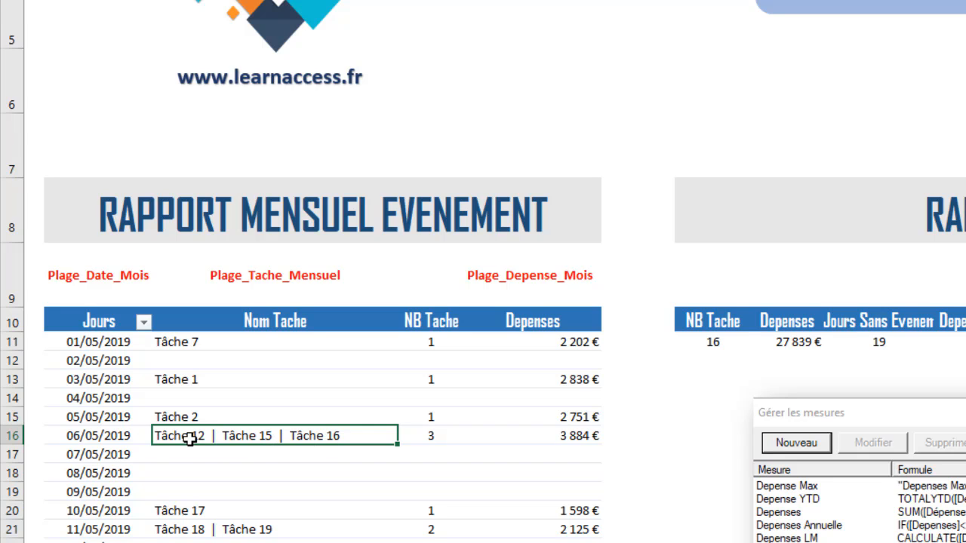
pyautogui.click(124, 473)
pyautogui.click(206, 435)
# - Switch back to the Power Pivot window and enlarge the calculation area below the TData table
pyautogui.moveTo(344, 533)
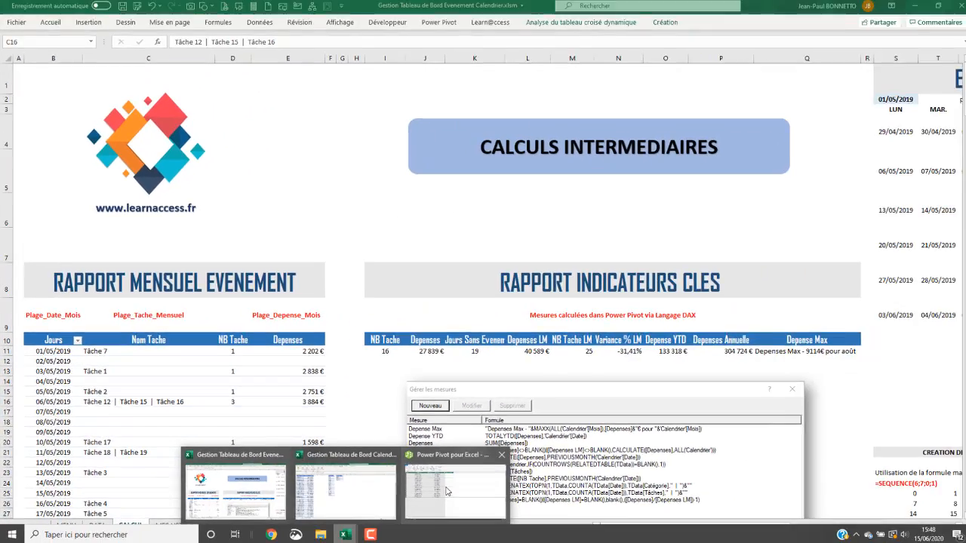
pyautogui.click(461, 489)
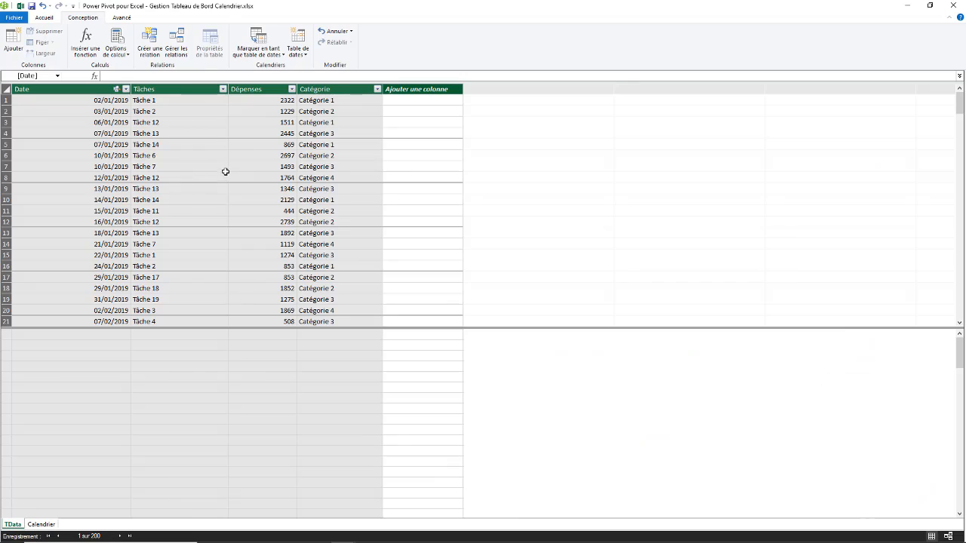
pyautogui.click(265, 349)
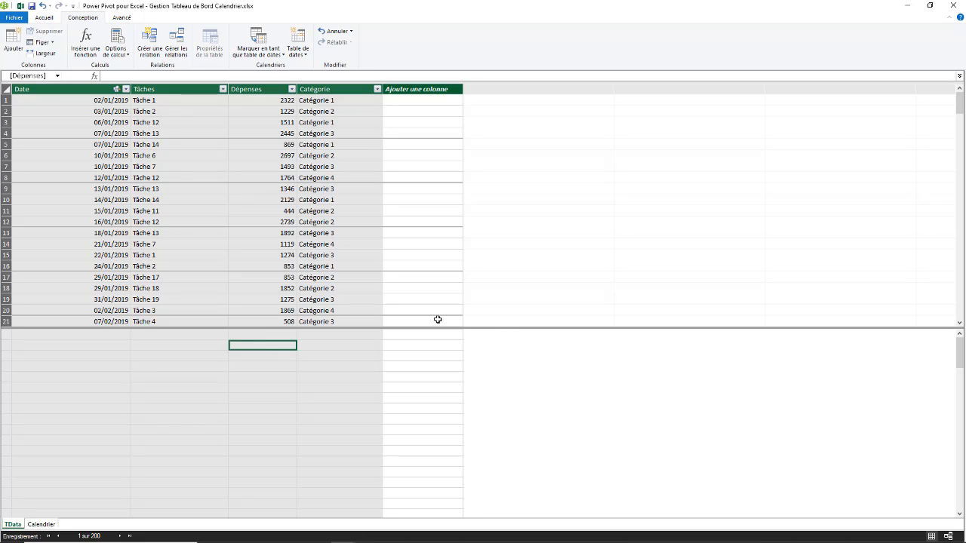
pyautogui.moveTo(504, 328)
pyautogui.mouseDown()
pyautogui.moveTo(514, 339)
pyautogui.moveTo(518, 302)
pyautogui.moveTo(520, 317)
pyautogui.moveTo(511, 318)
pyautogui.mouseUp()
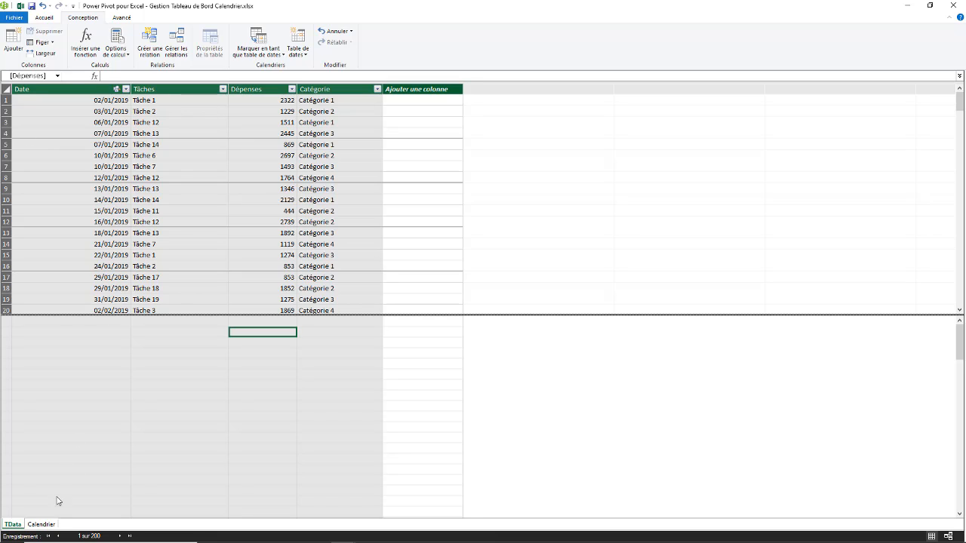
pyautogui.click(190, 344)
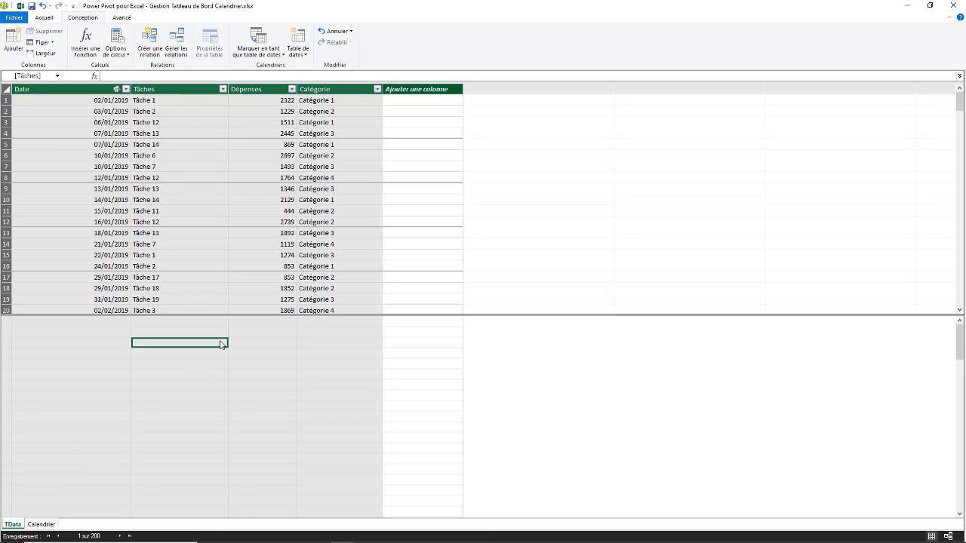
pyautogui.click(249, 374)
pyautogui.click(256, 431)
pyautogui.click(279, 364)
pyautogui.click(281, 343)
pyautogui.click(317, 352)
pyautogui.click(264, 353)
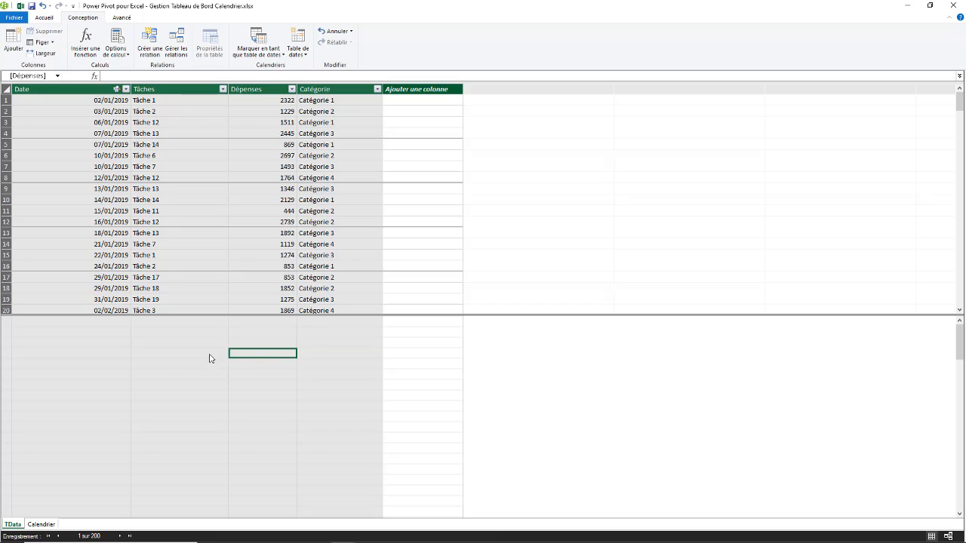
pyautogui.click(193, 352)
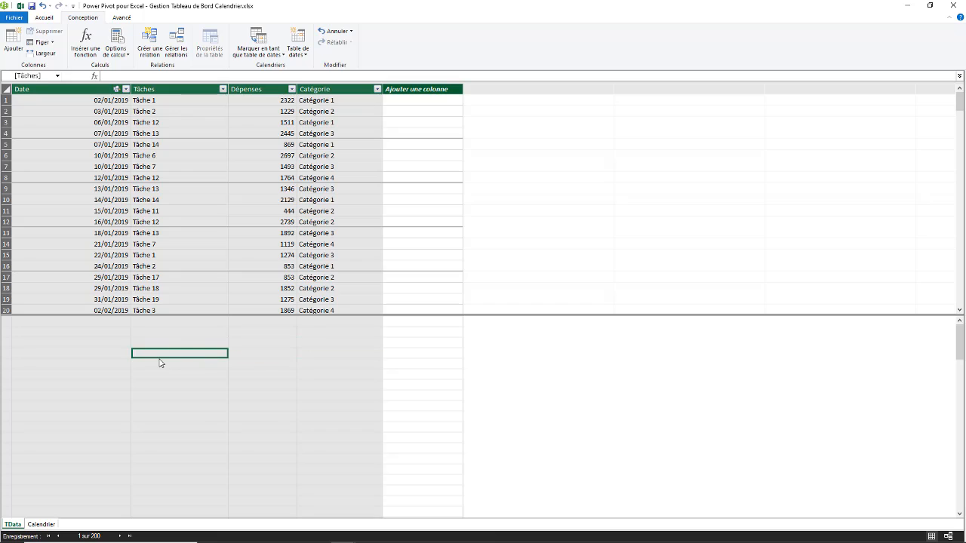
pyautogui.click(126, 76)
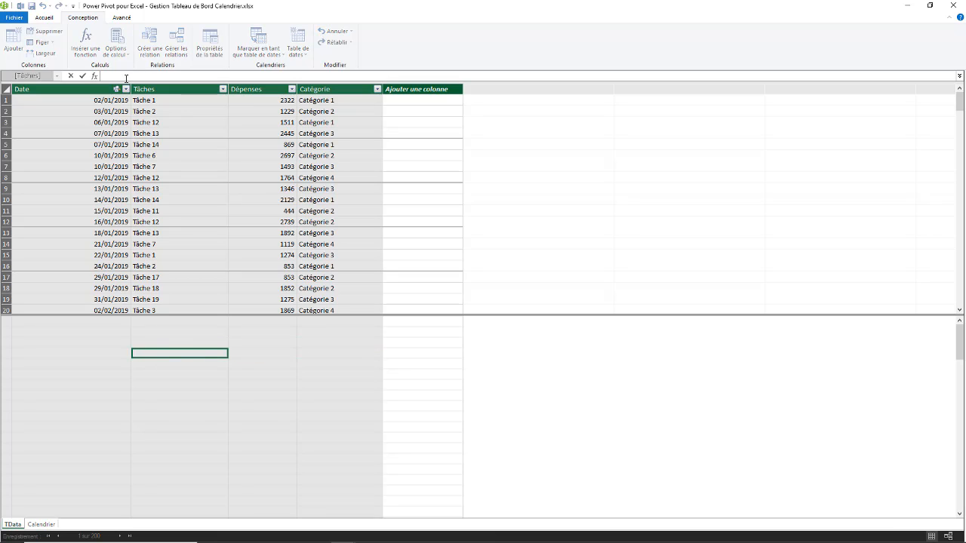
pyautogui.click(140, 397)
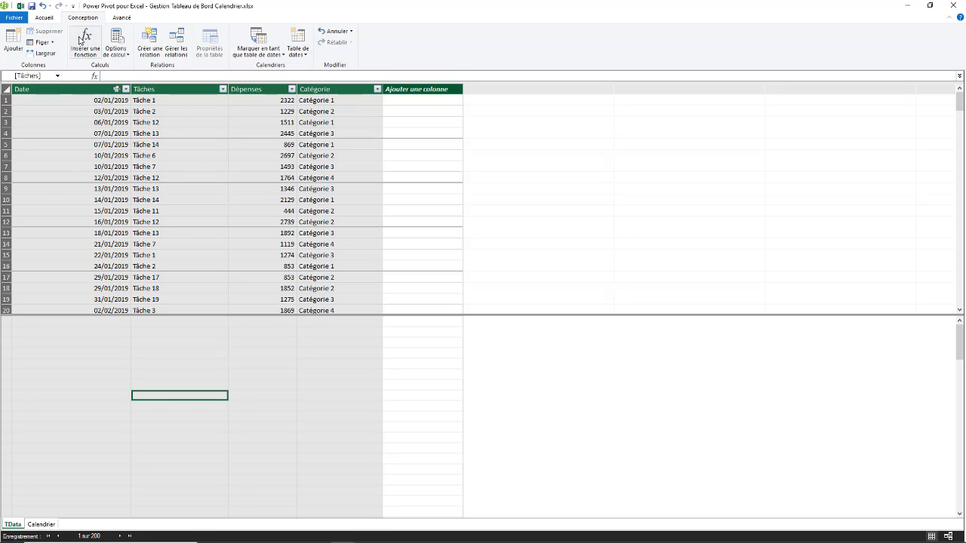
pyautogui.click(47, 18)
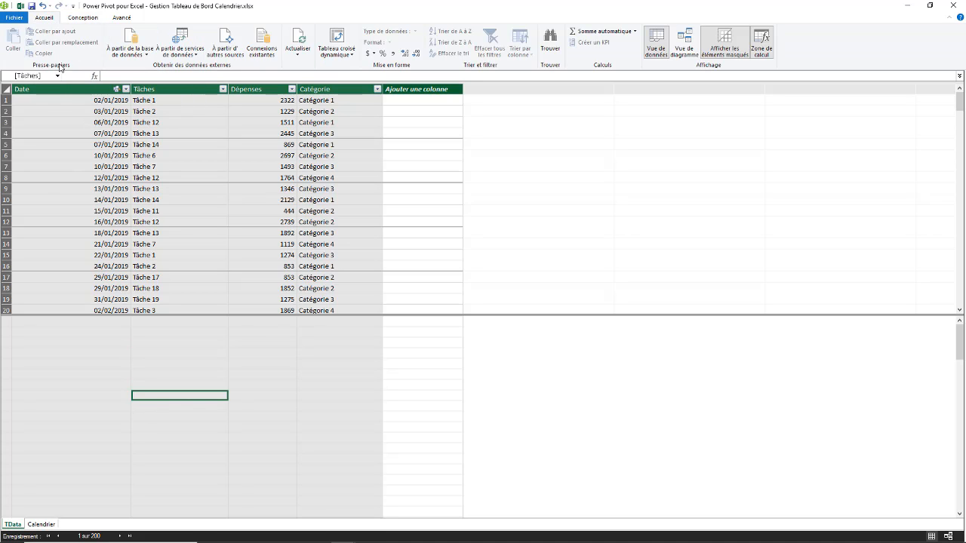
pyautogui.click(216, 365)
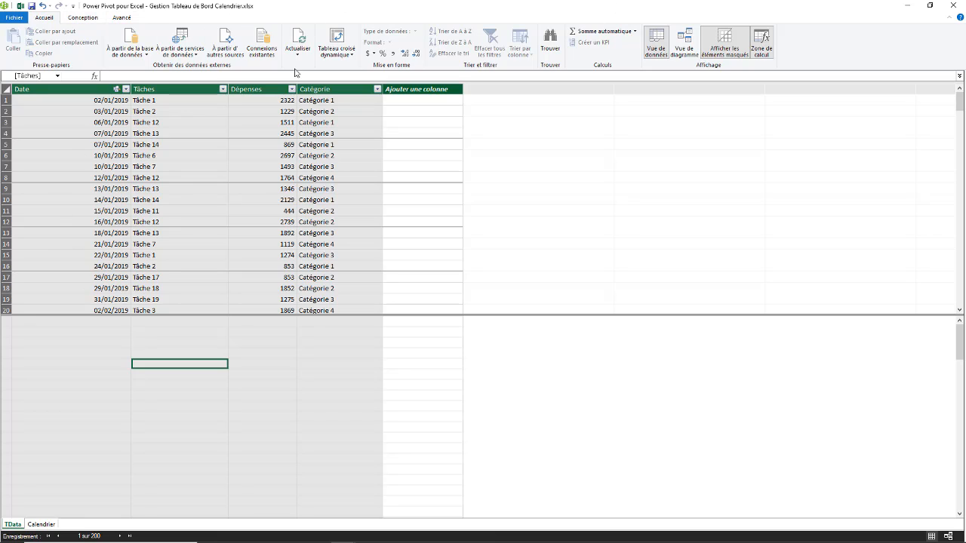
pyautogui.click(76, 18)
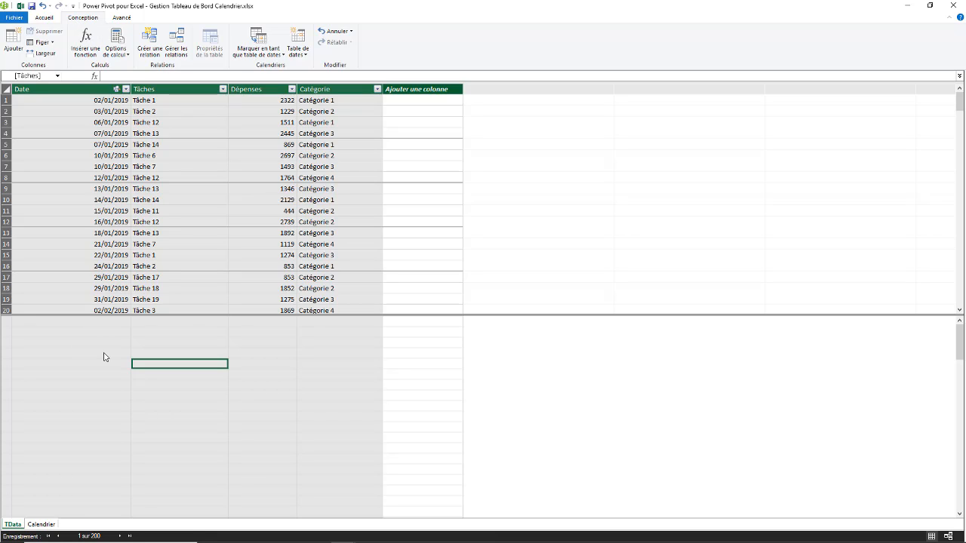
# - Start a measure in the calculation area below the Dépenses column and enlarge the formula bar to several lines
pyautogui.click(269, 346)
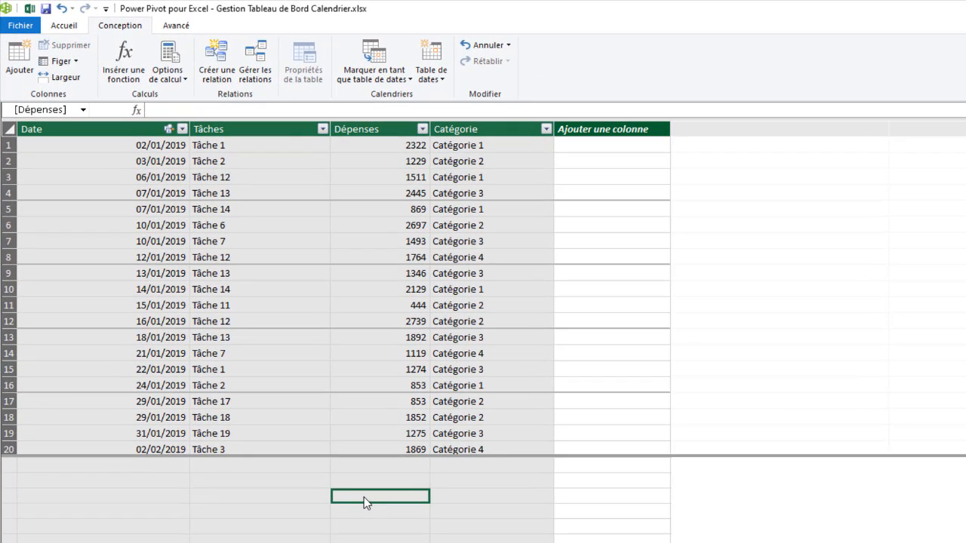
pyautogui.click(162, 108)
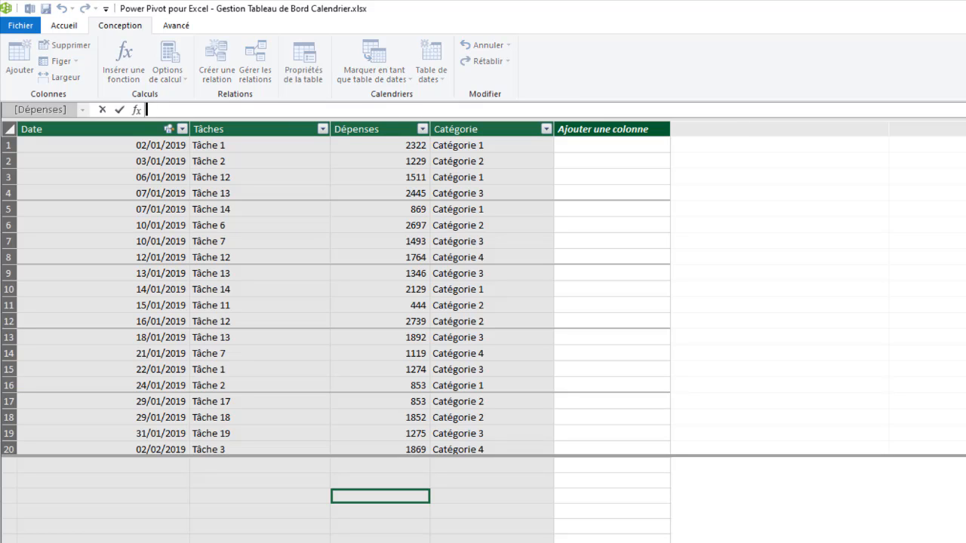
pyautogui.moveTo(430, 119); pyautogui.dragTo(430, 152)
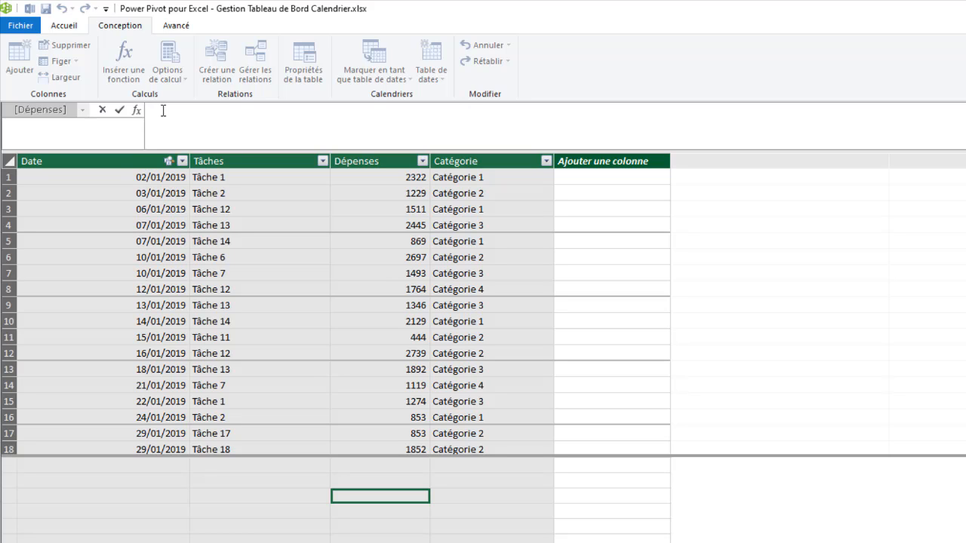
# - Create the measure Depenses := sum(TData[Dépenses]) in the chosen cell below the Dépenses column
pyautogui.write('D')
pyautogui.press('BackSpace')
pyautogui.write('epnses')
pyautogui.press('BackSpace')
pyautogui.press('BackSpace')
pyautogui.write('nses :=')
pyautogui.write('sum')
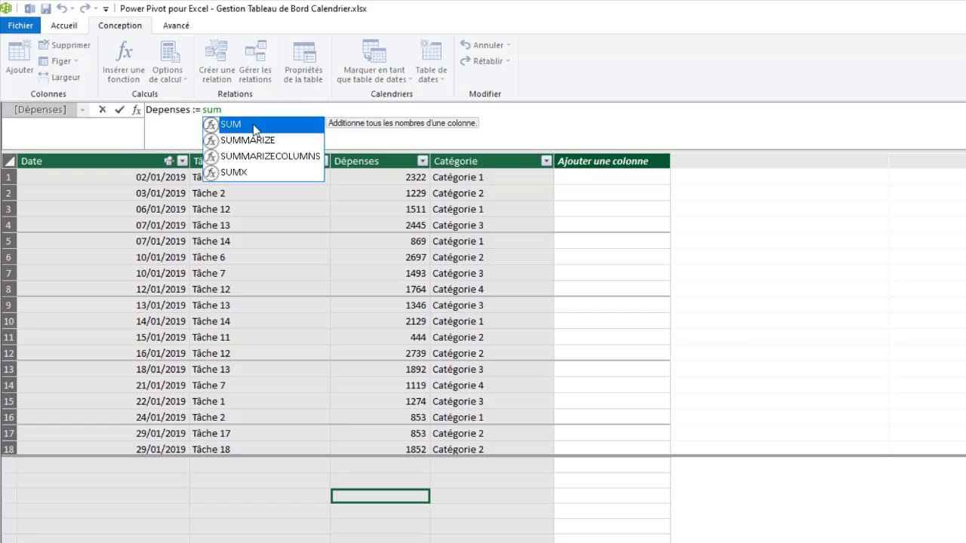
pyautogui.write('(')
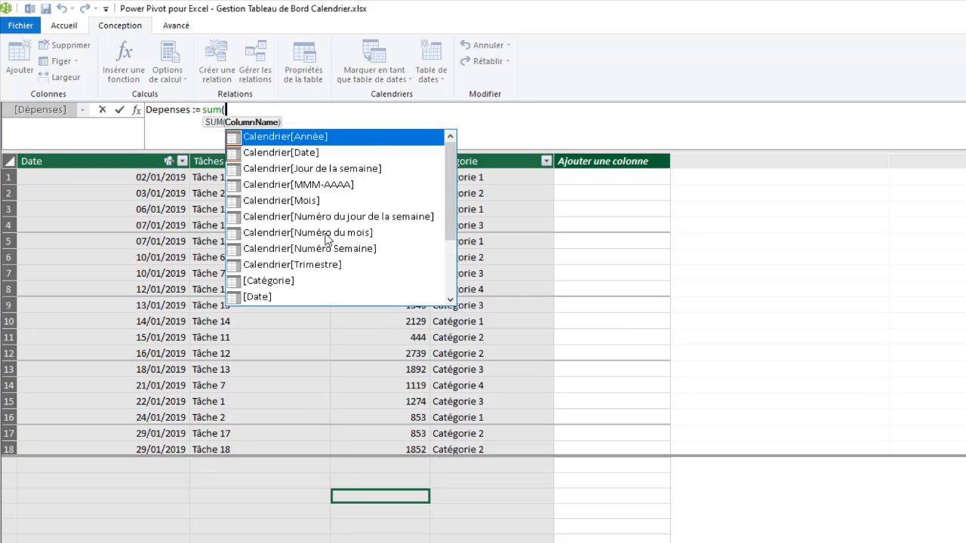
pyautogui.write('tda')
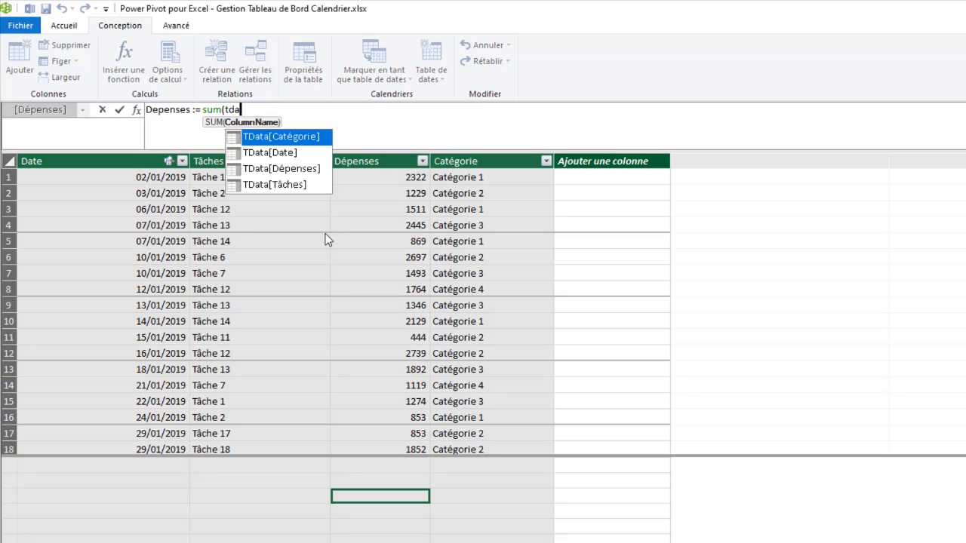
pyautogui.doubleClick(292, 168)
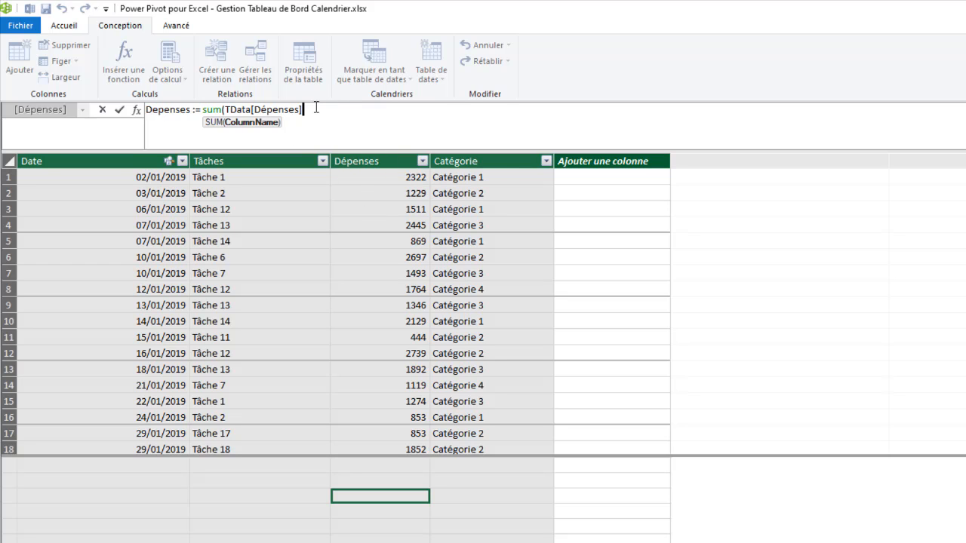
pyautogui.write(')')
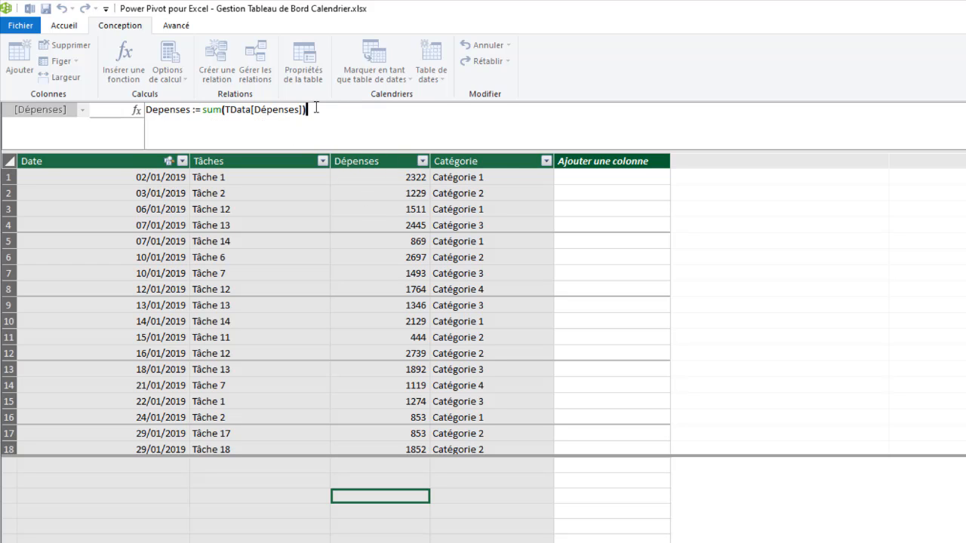
pyautogui.press('Return')
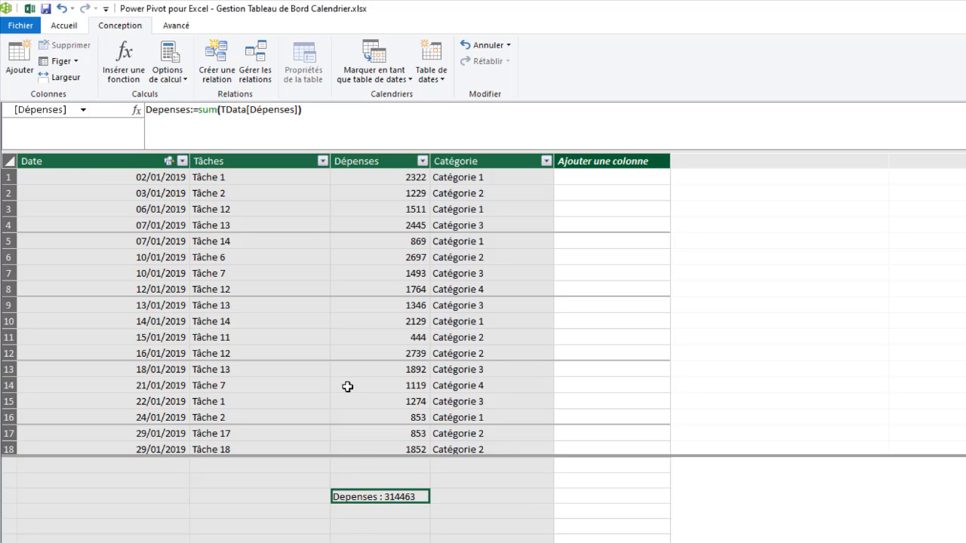
# - Format the Depenses measure as euro currency without decimal places
pyautogui.click(65, 26)
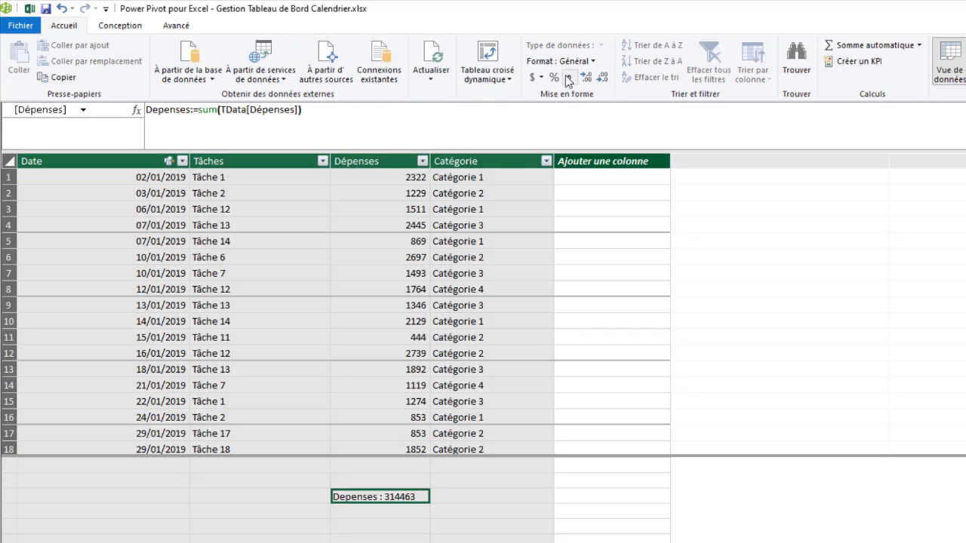
pyautogui.click(542, 79)
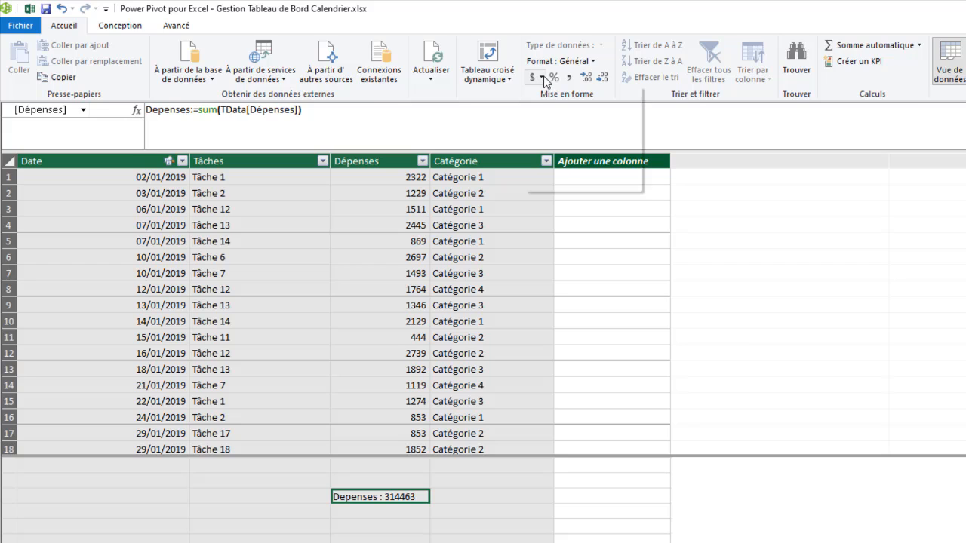
pyautogui.click(556, 98)
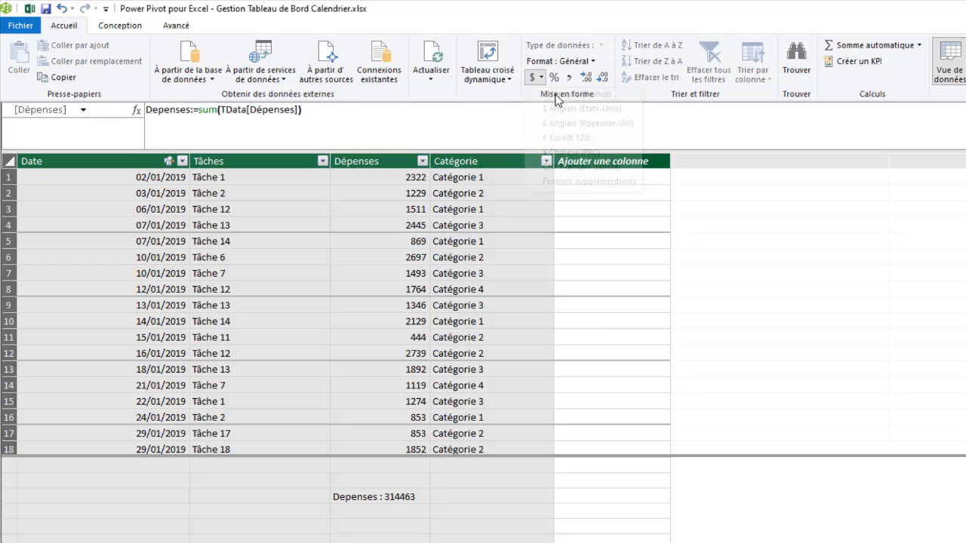
pyautogui.click(606, 80)
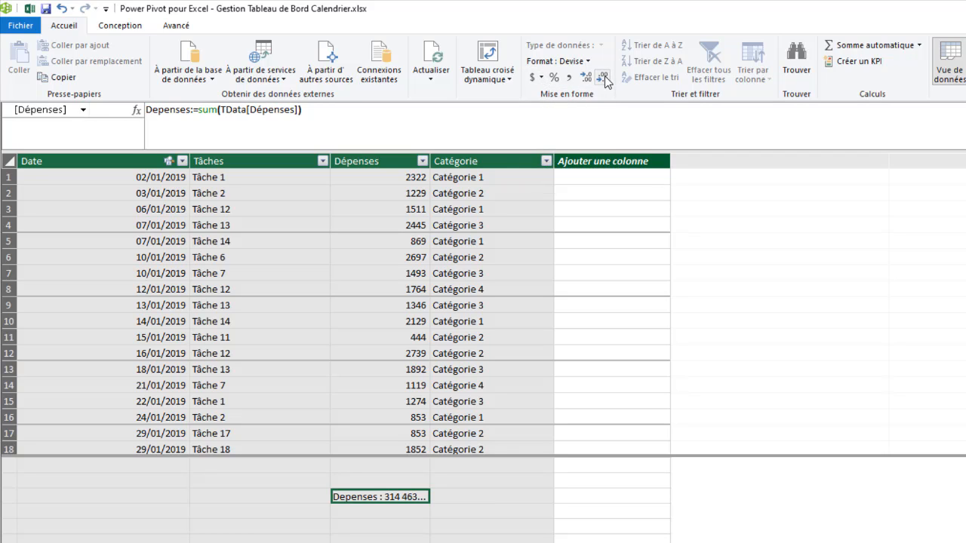
pyautogui.click(606, 80)
# - Widen the Dépenses column slightly and reselect the Depenses measure
pyautogui.moveTo(429, 160); pyautogui.dragTo(446, 160)
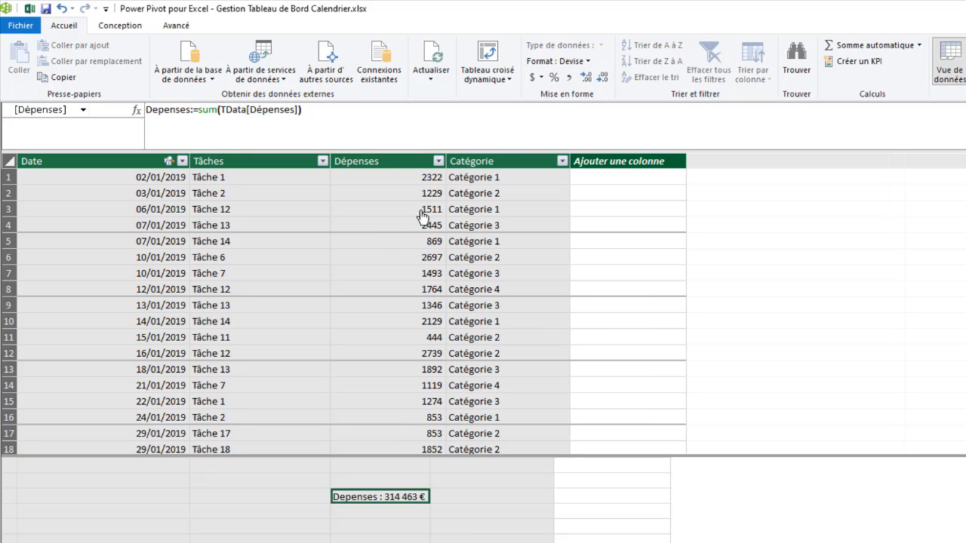
pyautogui.click(363, 513)
pyautogui.click(371, 498)
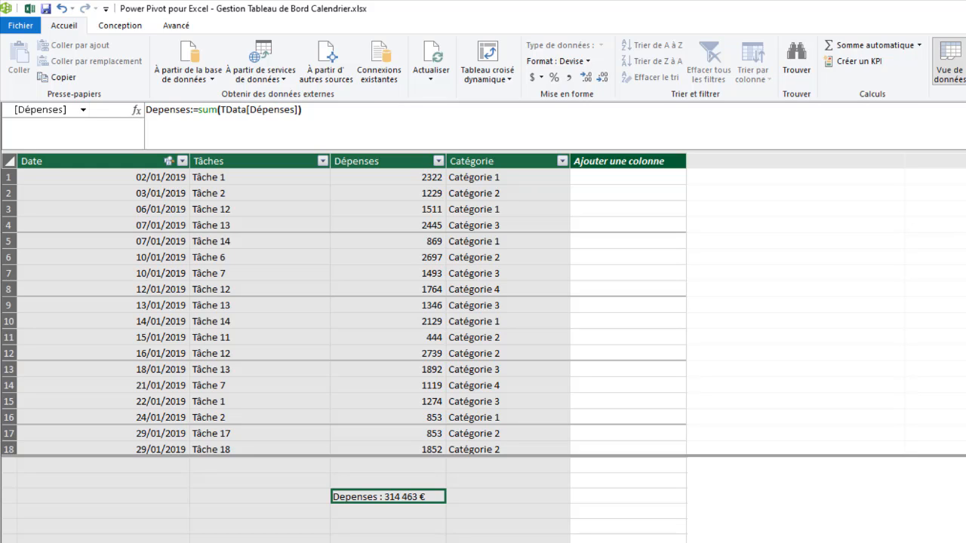
# - Create the measure Nb Tache:=COUNTA(TData[Tâches]) in the calculation area below the Tâches column, beside the Depenses measure
pyautogui.click(228, 500)
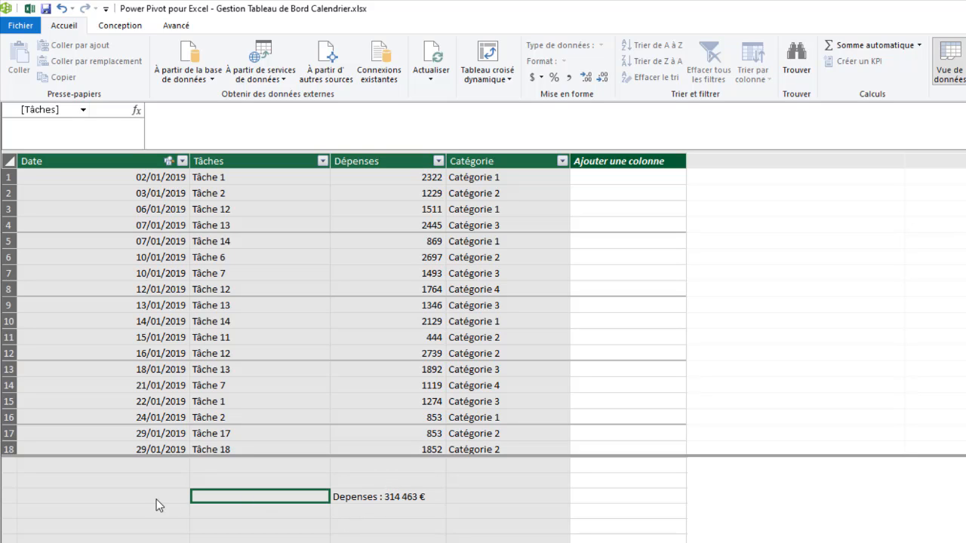
pyautogui.click(125, 497)
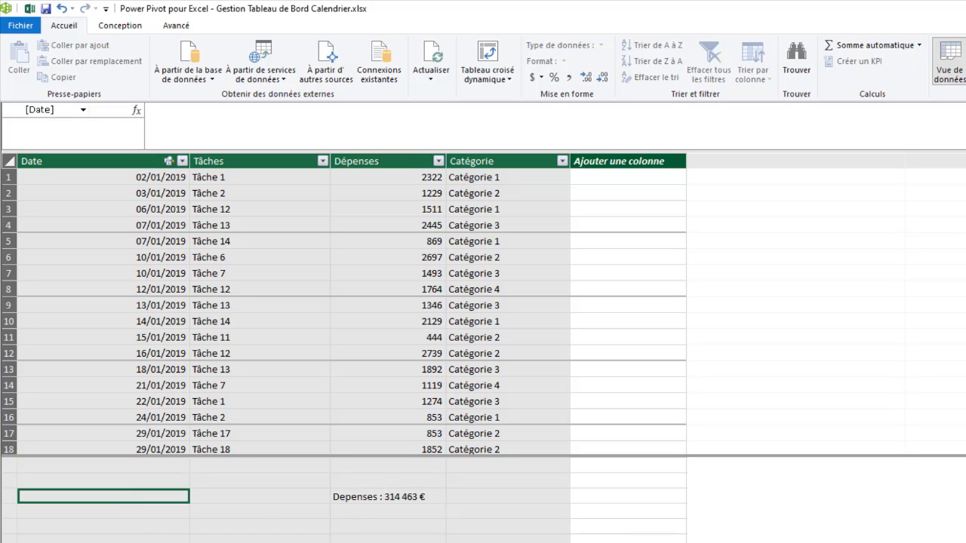
pyautogui.click(234, 496)
pyautogui.click(159, 114)
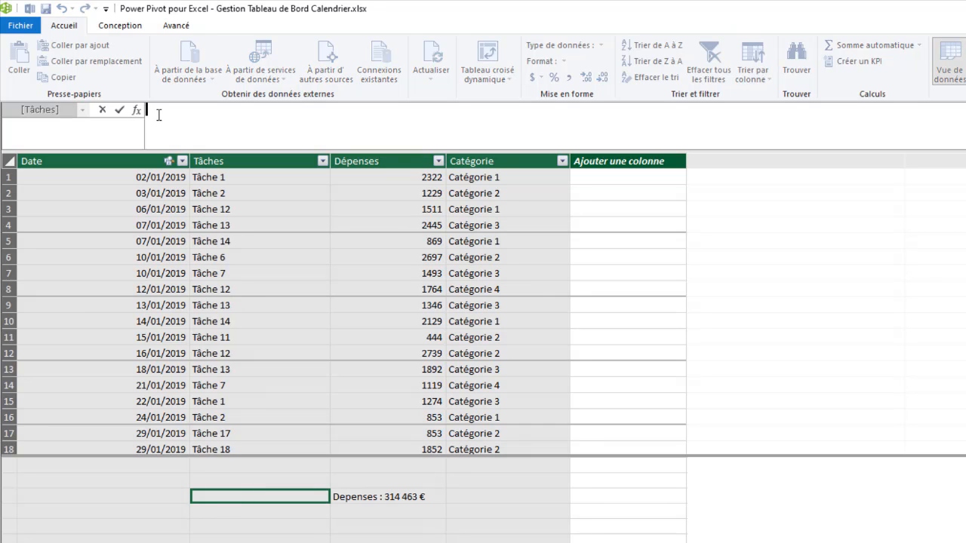
pyautogui.write('nb')
pyautogui.press('BackSpace')
pyautogui.press('BackSpace')
pyautogui.write('NbTache:=')
pyautogui.write('cou')
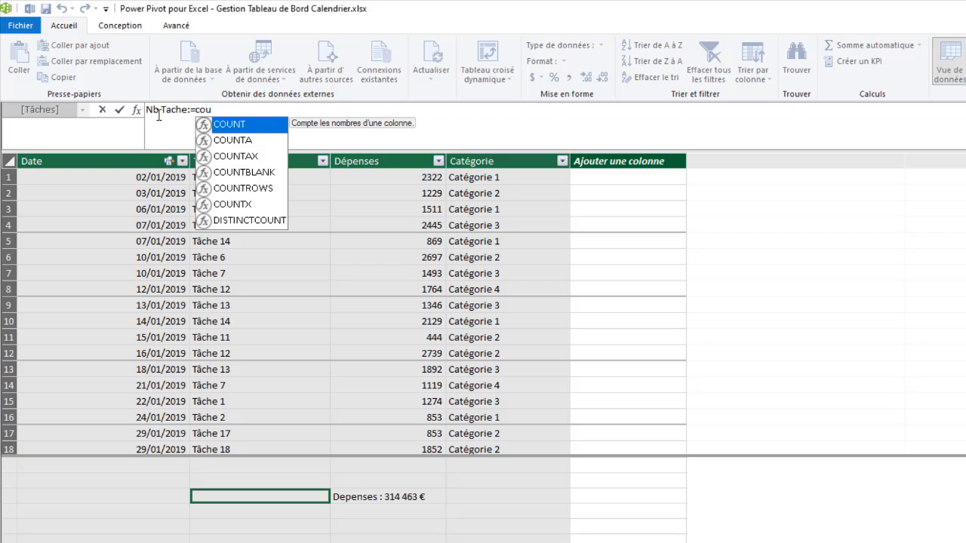
pyautogui.doubleClick(249, 141)
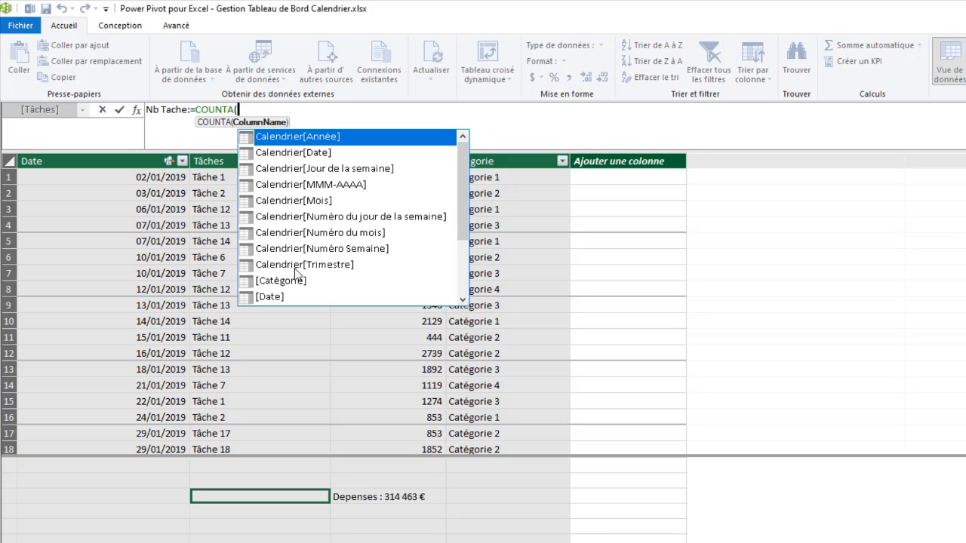
pyautogui.write('td')
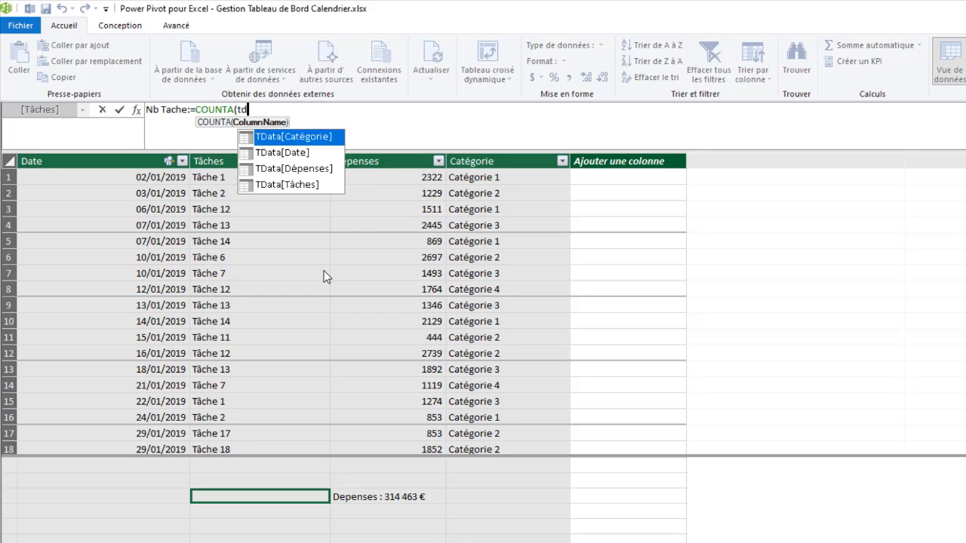
pyautogui.click(287, 187)
pyautogui.doubleClick(289, 187)
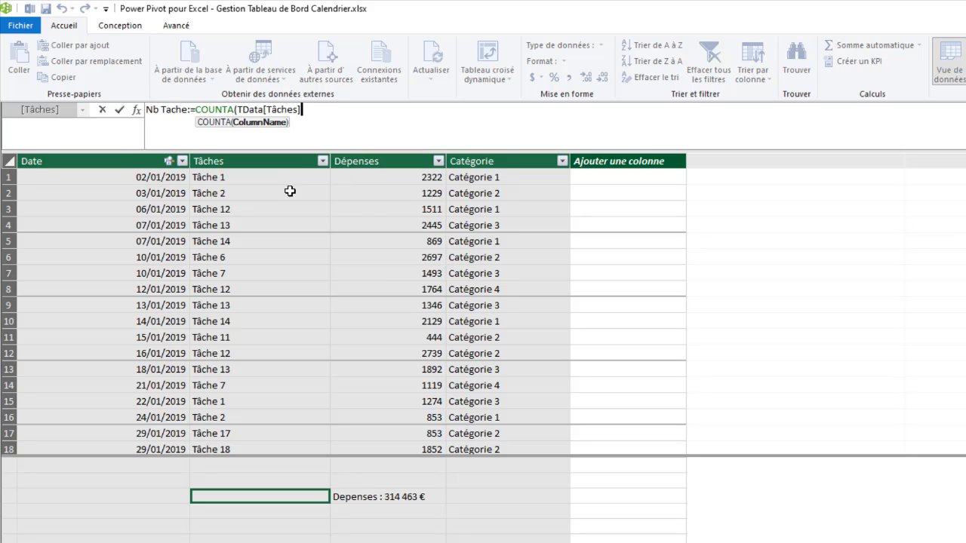
pyautogui.write(')')
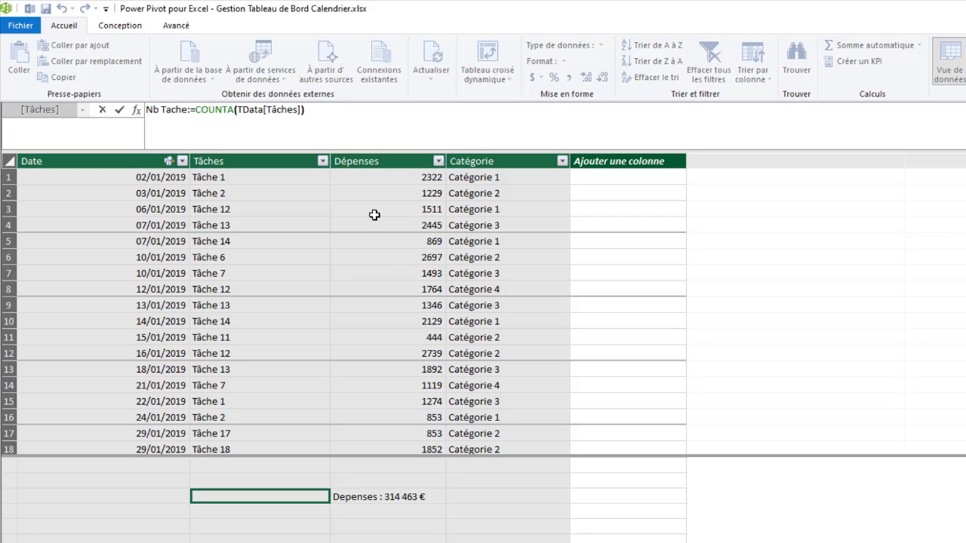
pyautogui.press('Return')
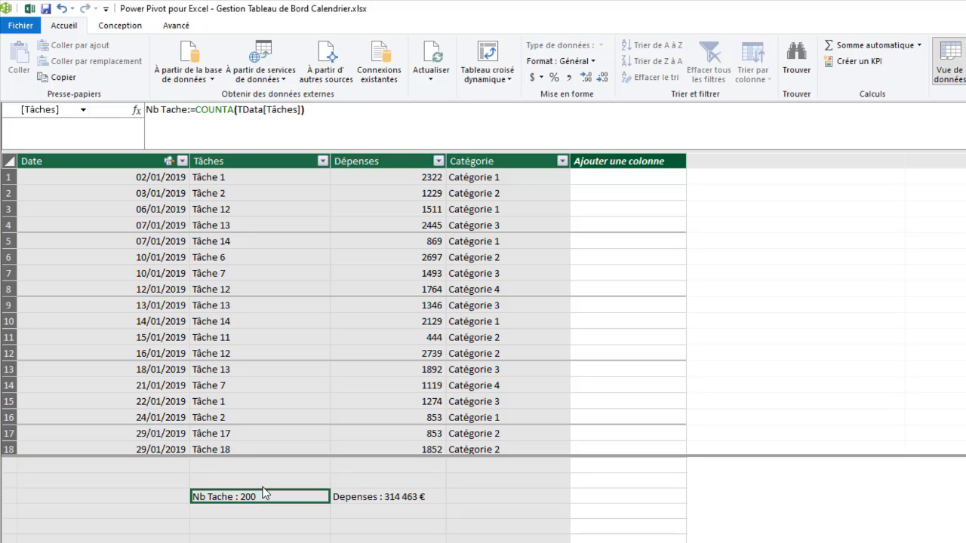
# - Format the Nb Tache measure as a decimal number with a thousands separator and reduce its decimal places
pyautogui.click(570, 79)
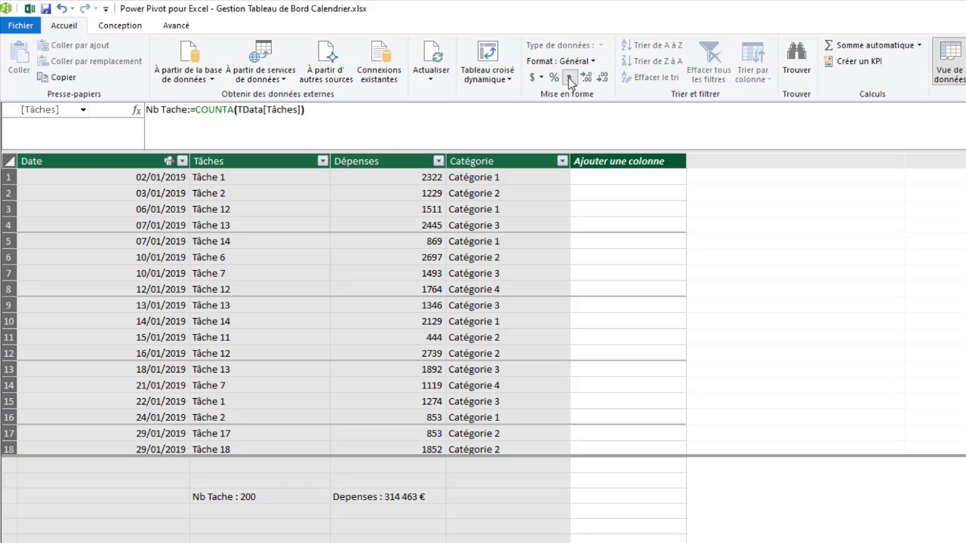
pyautogui.click(609, 78)
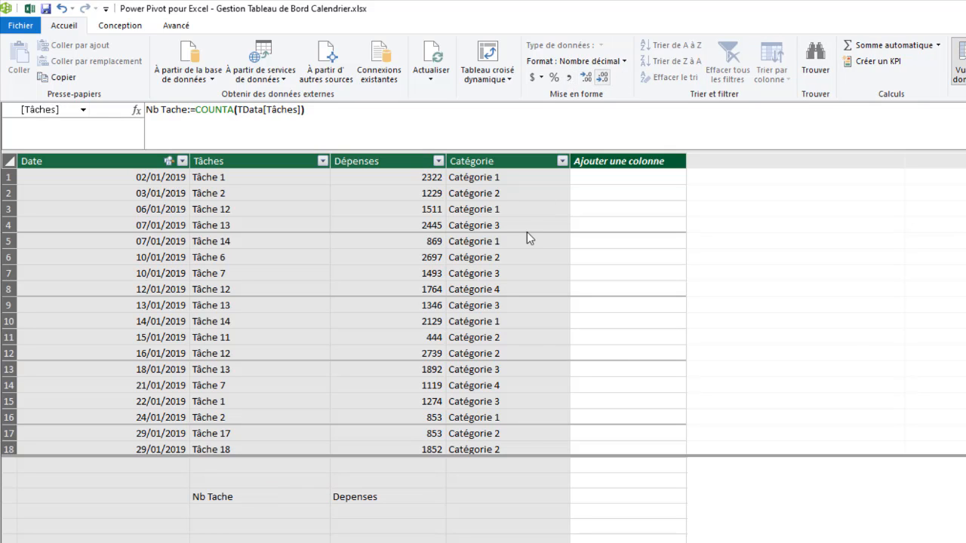
pyautogui.click(706, 420)
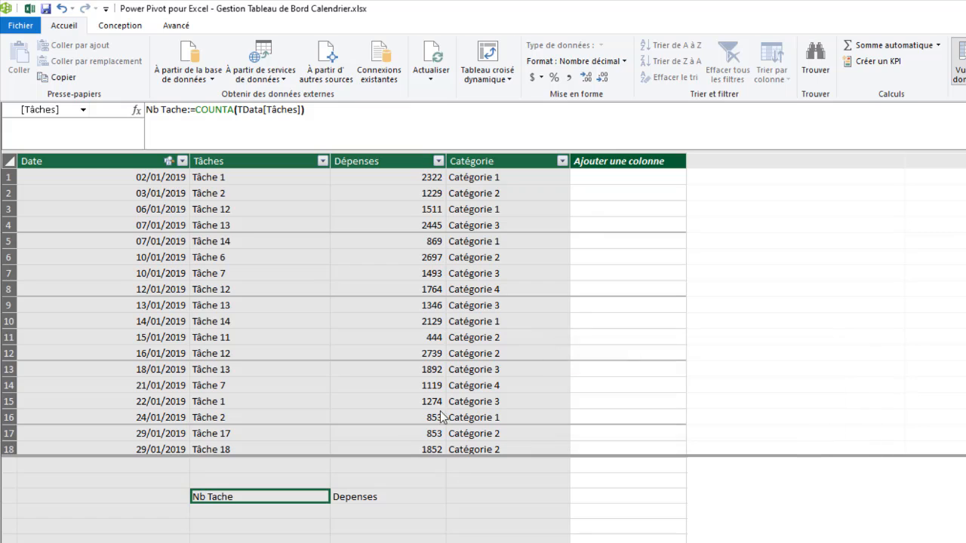
# - Remove the remaining decimal places from the Nb Tache measure, dismissing the Power Pivot save error along the way
pyautogui.click(604, 77)
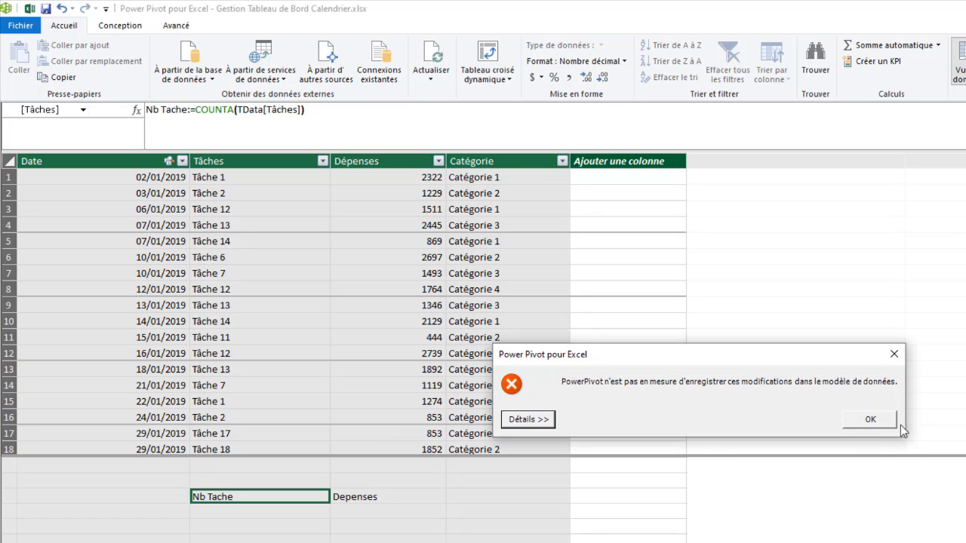
pyautogui.click(871, 421)
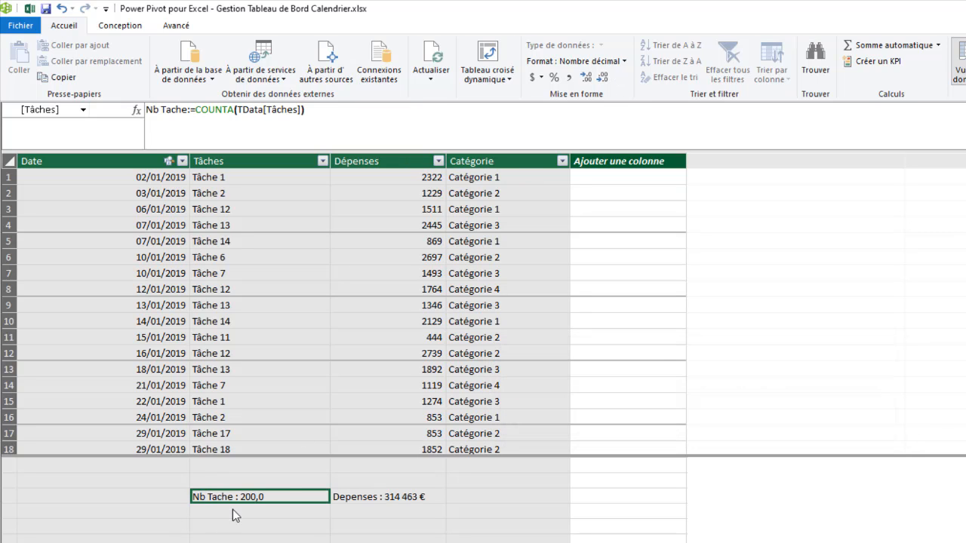
pyautogui.click(601, 78)
# - Examine the entries in the Tâches column that share the date 10/01/2019
pyautogui.click(237, 526)
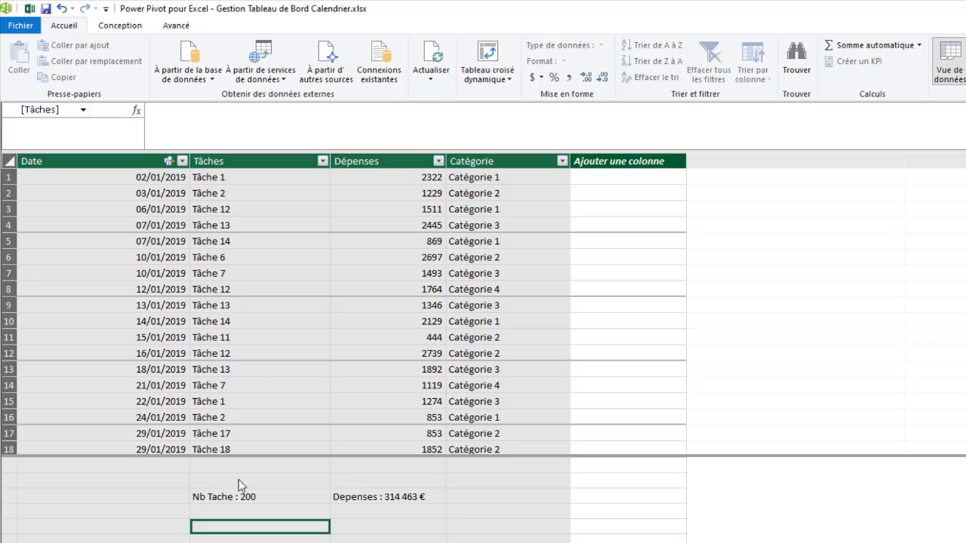
pyautogui.click(230, 537)
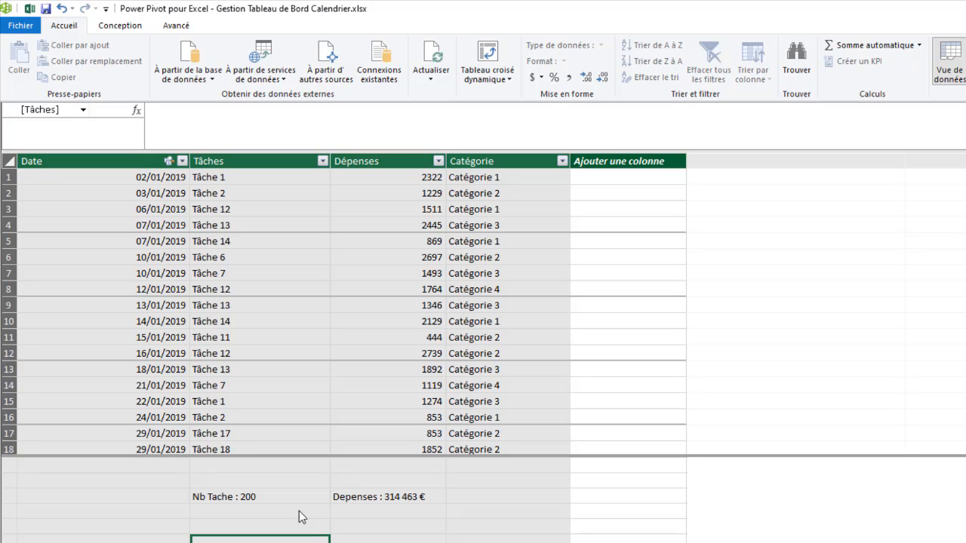
pyautogui.click(293, 526)
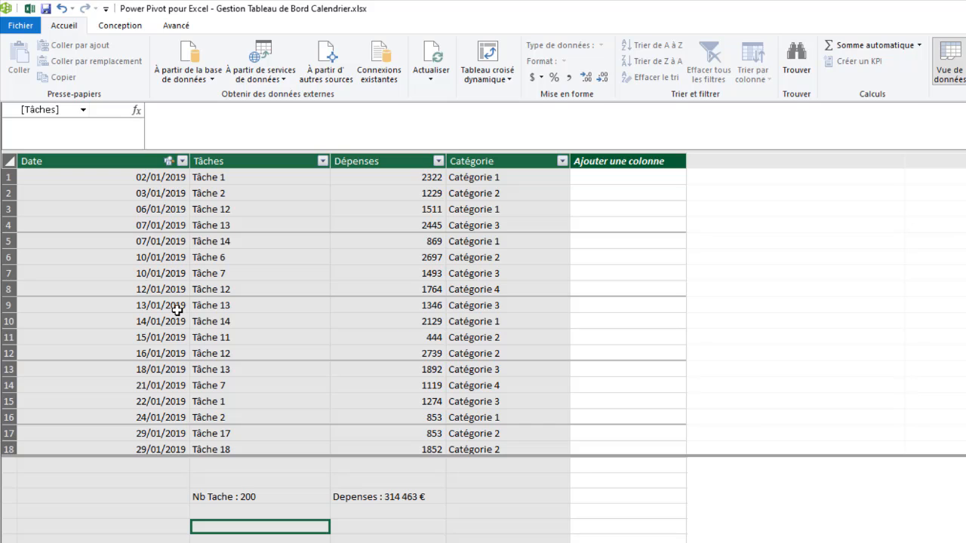
pyautogui.click(193, 126)
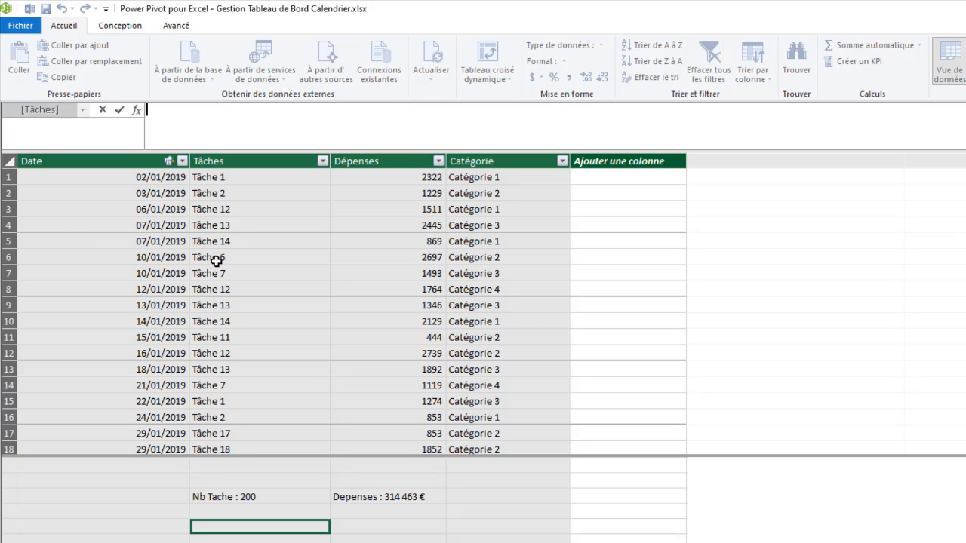
pyautogui.click(155, 258)
pyautogui.moveTo(155, 258); pyautogui.dragTo(200, 278)
pyautogui.click(217, 257)
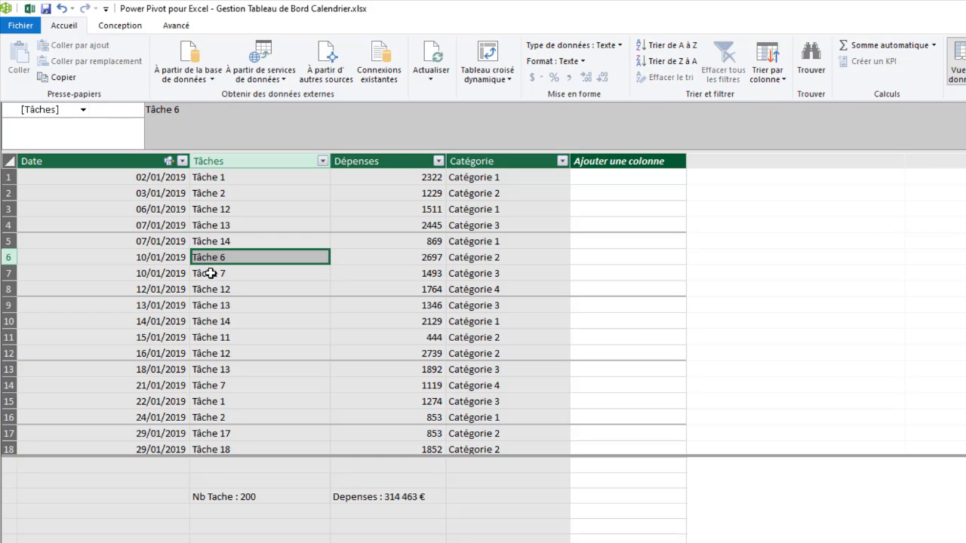
pyautogui.click(216, 271)
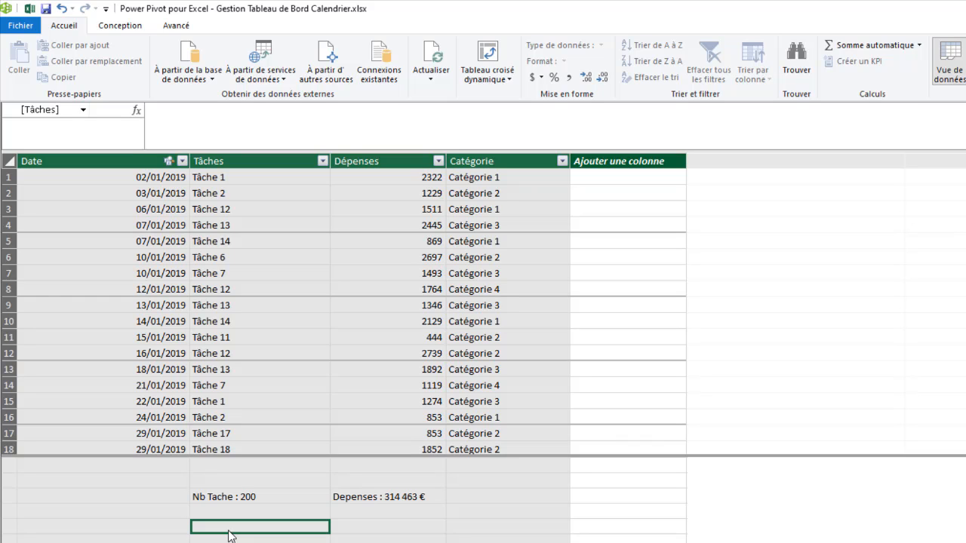
# - Begin a Nom Tache measure in the calculation area two rows below Nb Tache, using the CONCATENATEX function
pyautogui.click(185, 117)
pyautogui.write('Nom')
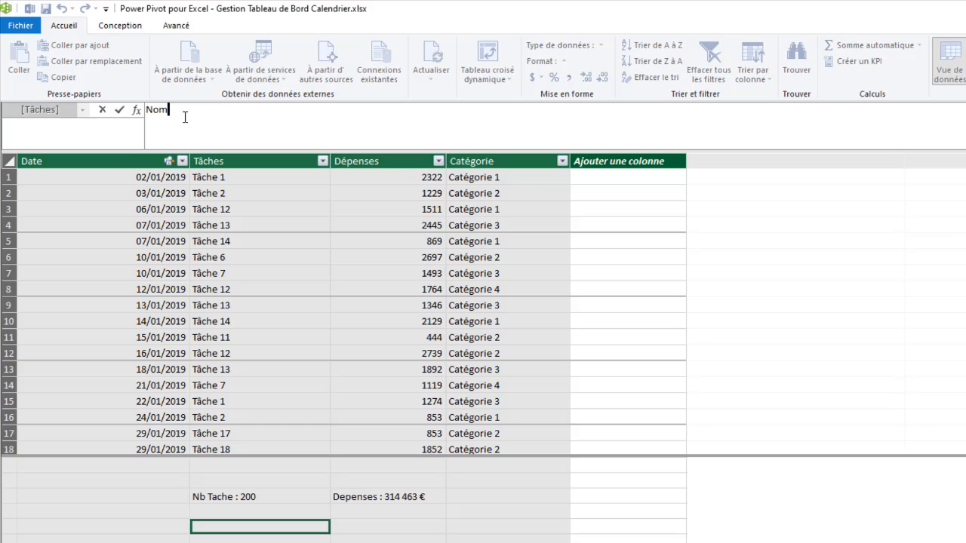
pyautogui.write(' Tache :=con')
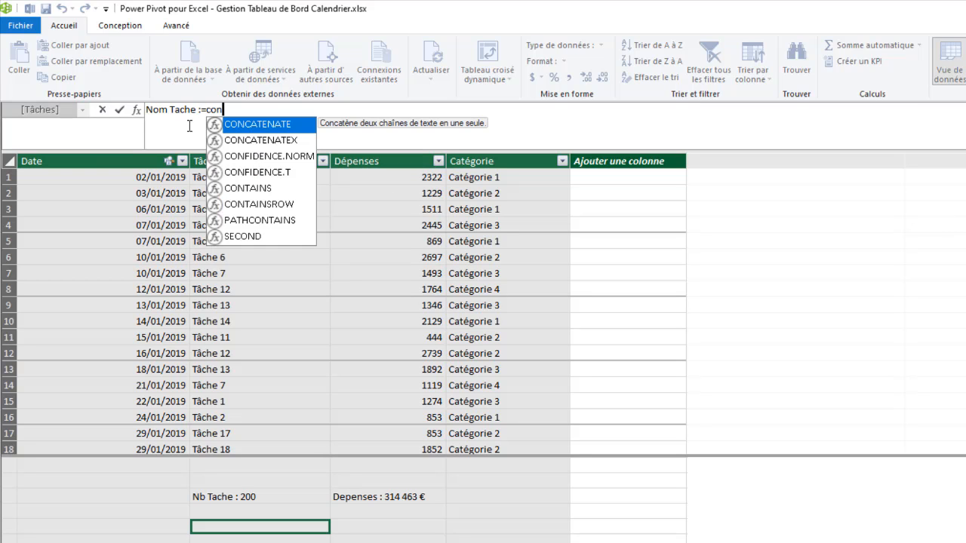
pyautogui.click(270, 143)
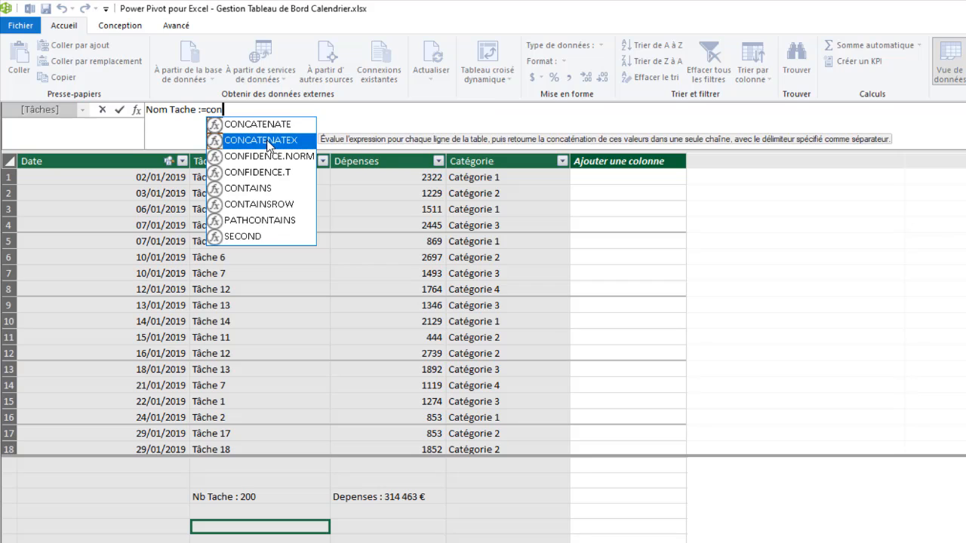
pyautogui.click(271, 127)
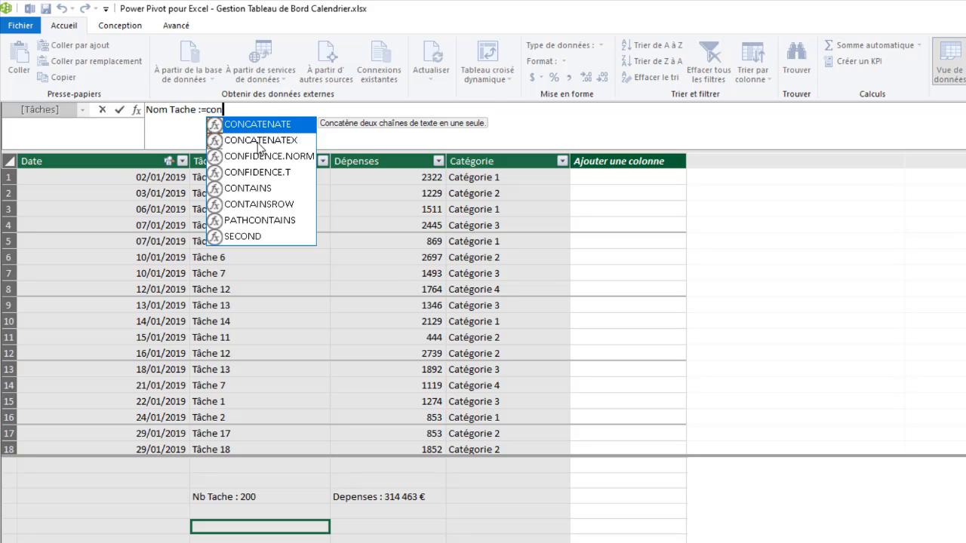
pyautogui.click(260, 141)
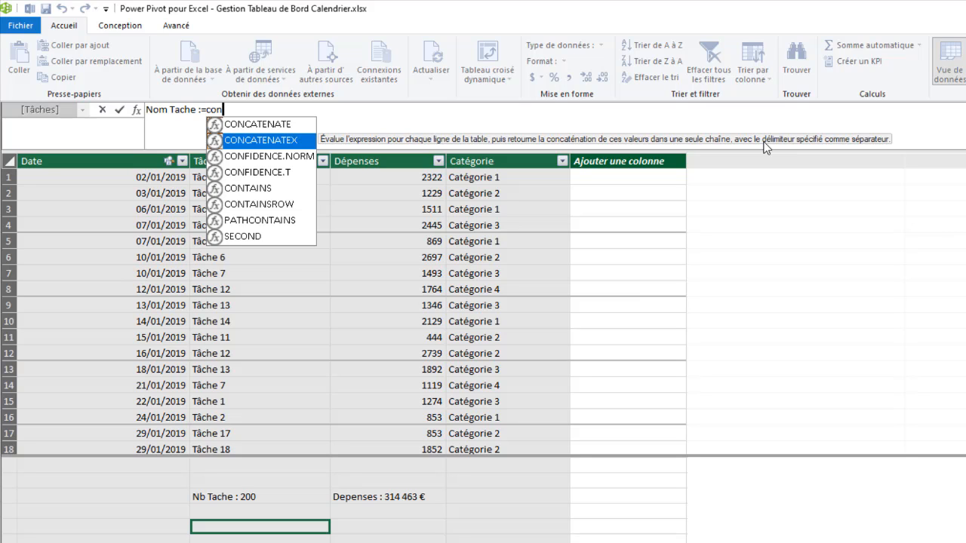
pyautogui.doubleClick(282, 141)
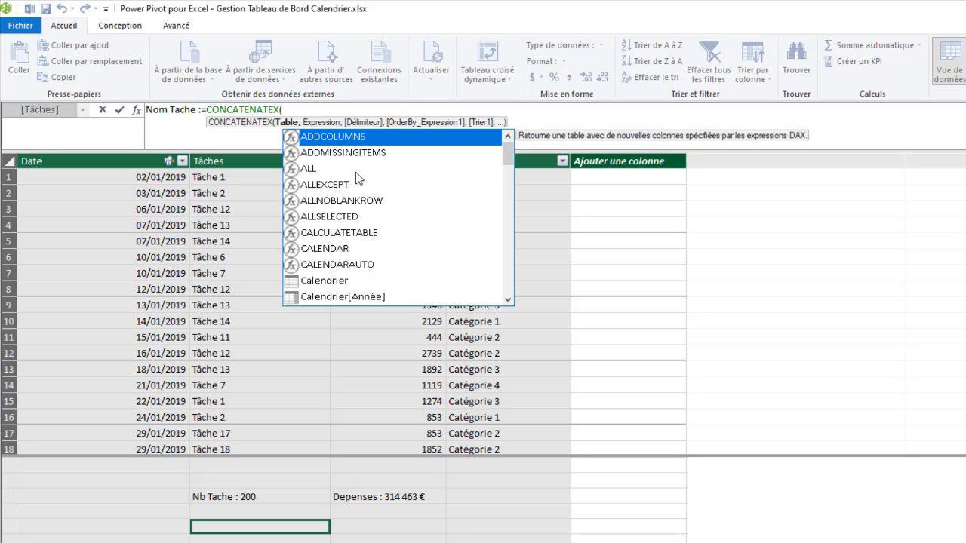
# - Enter TOPN(1;TData; as the start of the table argument of CONCATENATEX in the Nom Tache formula
pyautogui.write('top')
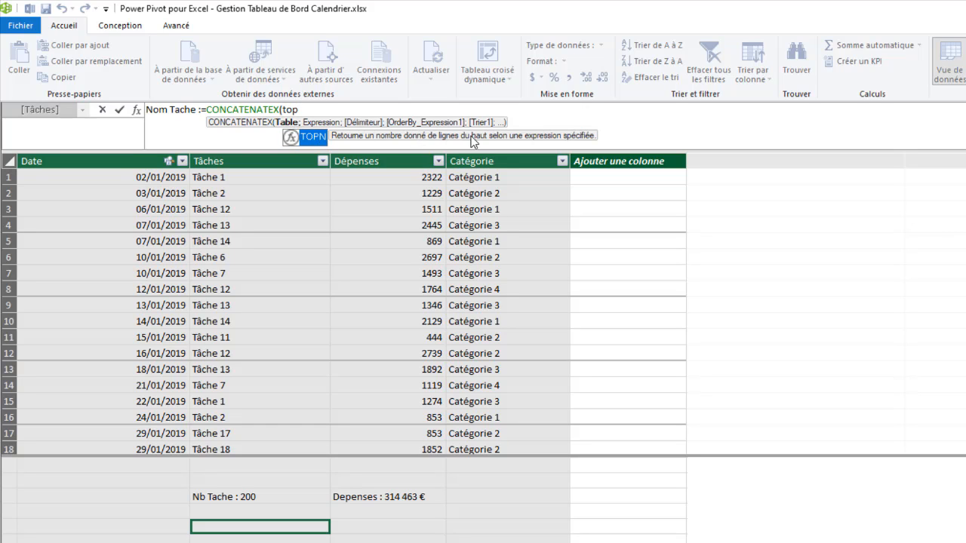
pyautogui.doubleClick(294, 137)
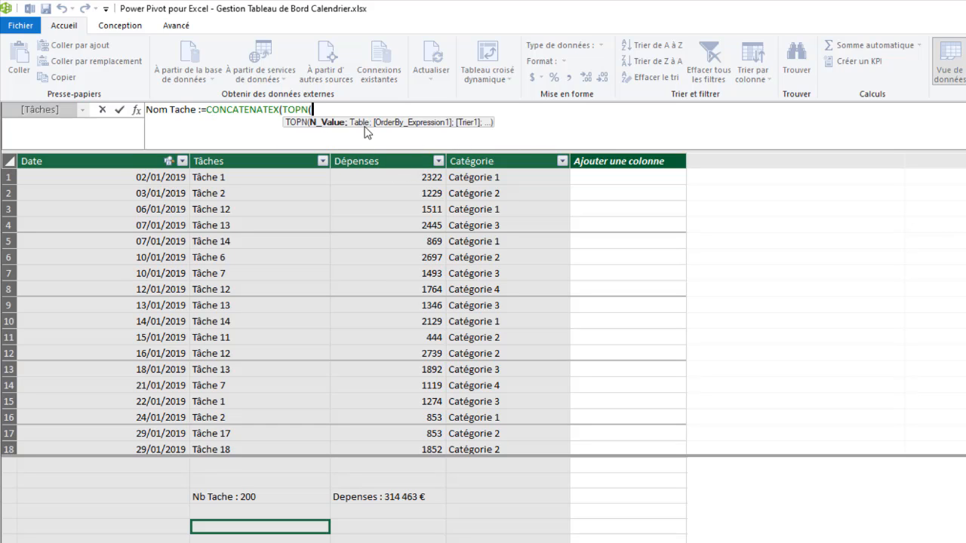
pyautogui.write('1;')
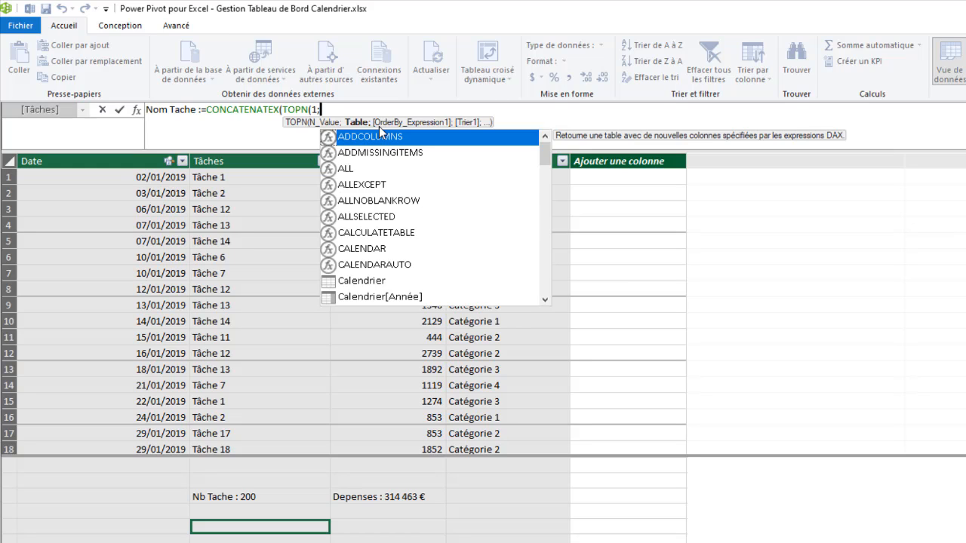
pyautogui.write('td')
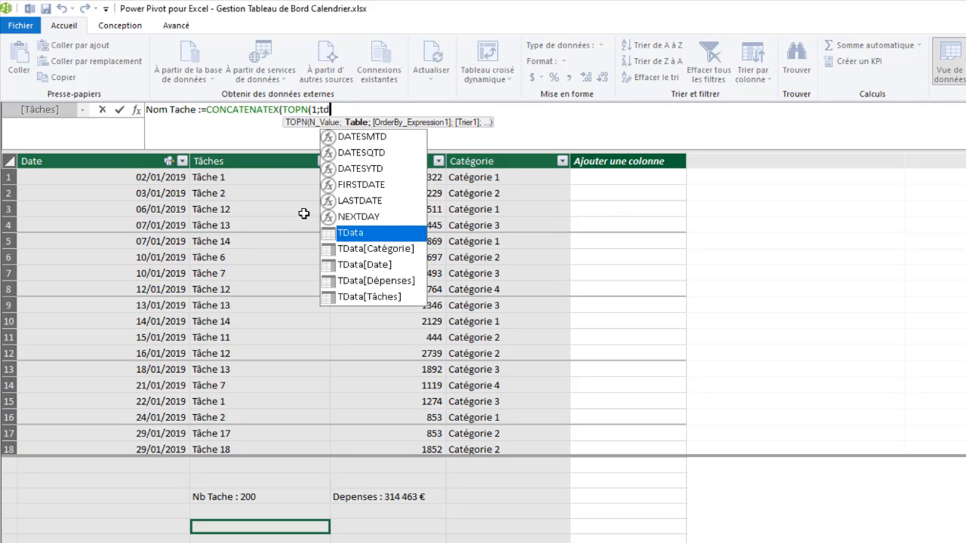
pyautogui.doubleClick(363, 232)
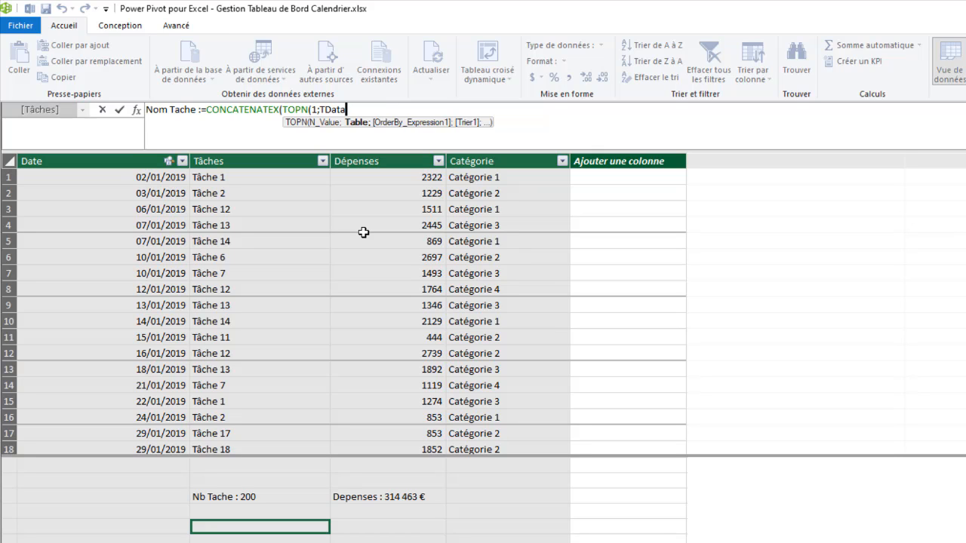
pyautogui.write(';')
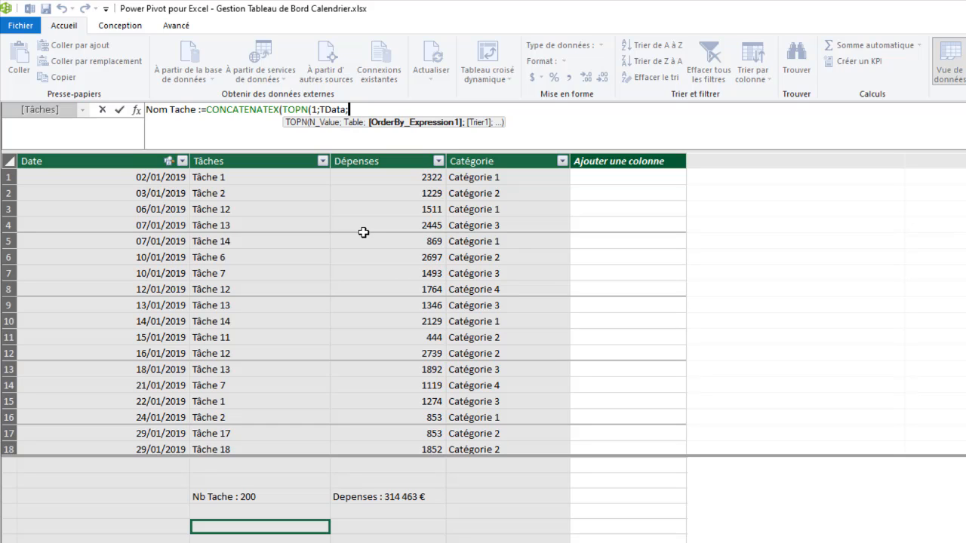
pyautogui.press('BackSpace')
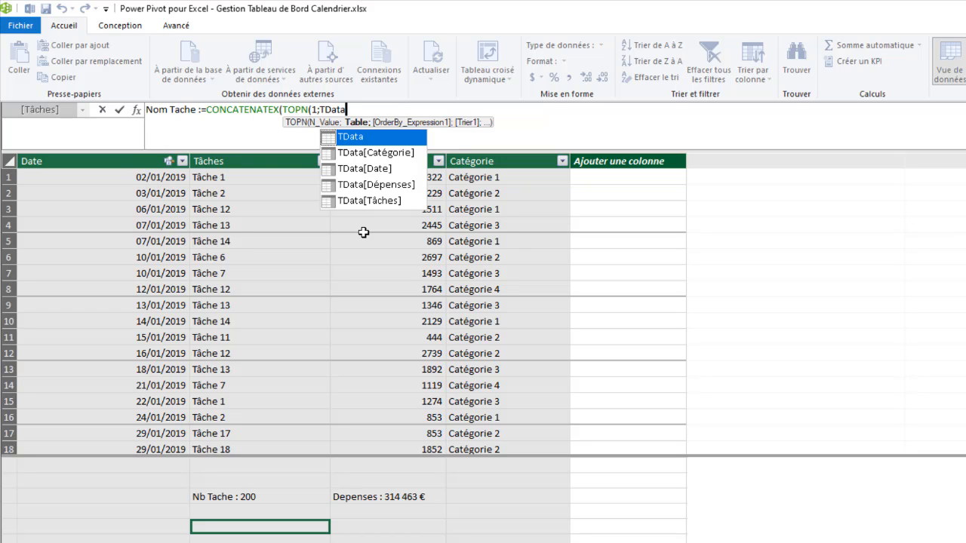
pyautogui.write(';')
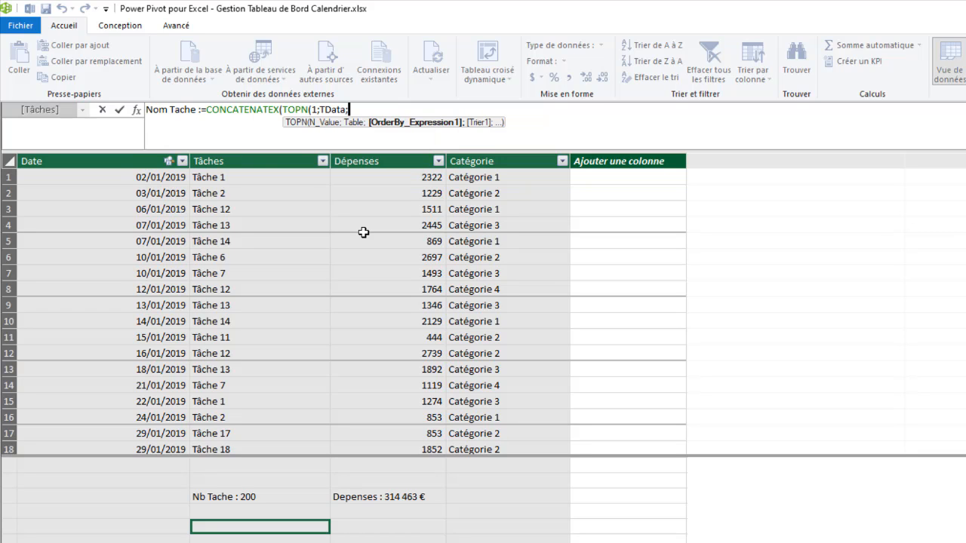
# - Order the TOPN function by COUNTA(TData[Date]) without a sort direction, close it, and add the separator for the expression argument
pyautogui.write('cou')
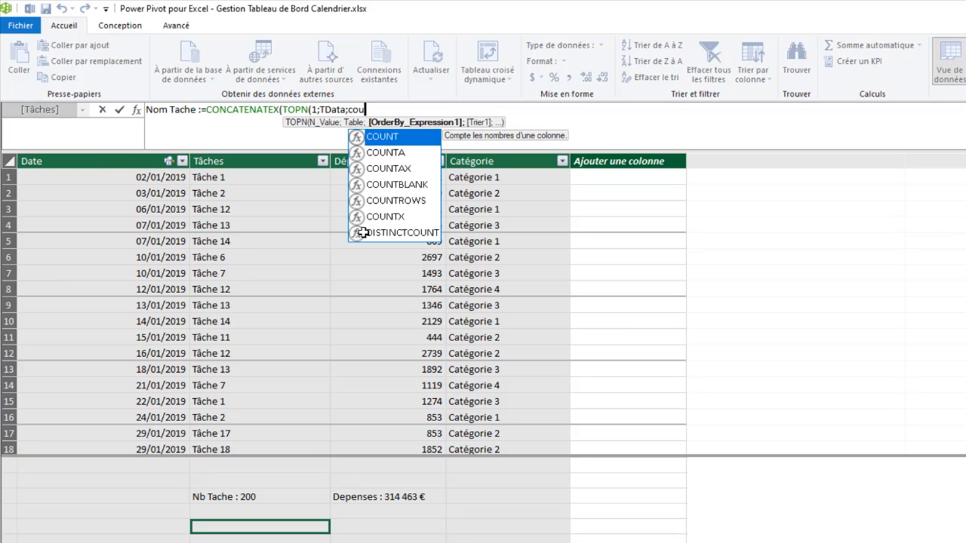
pyautogui.doubleClick(392, 154)
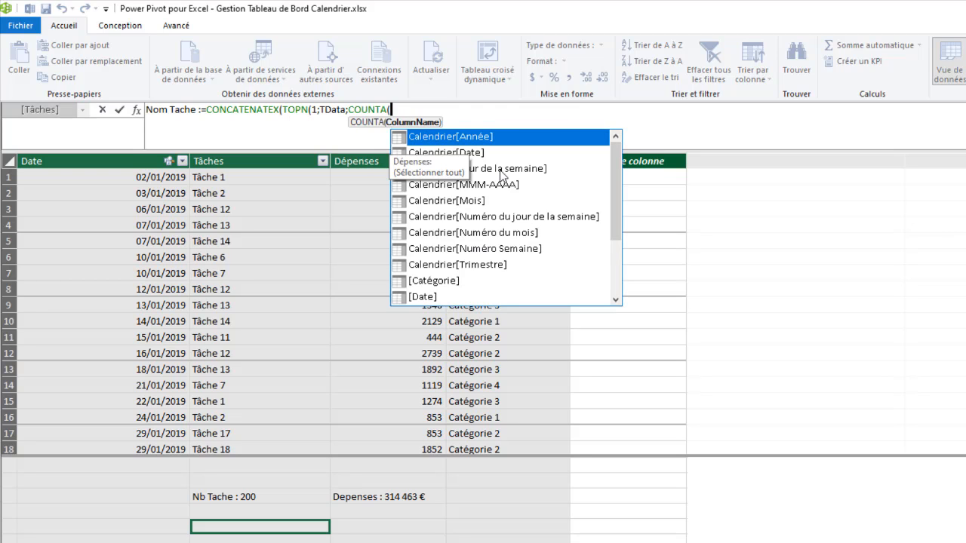
pyautogui.write('td')
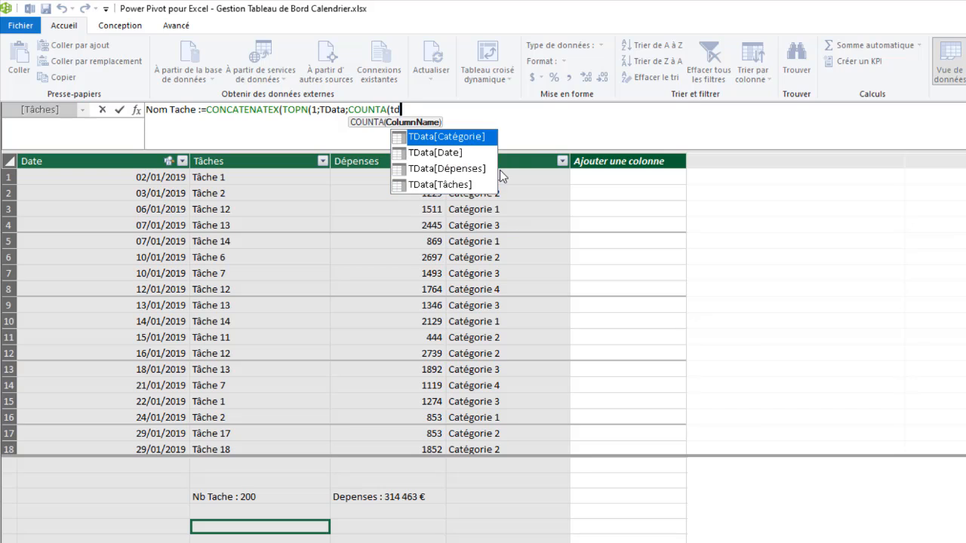
pyautogui.doubleClick(446, 153)
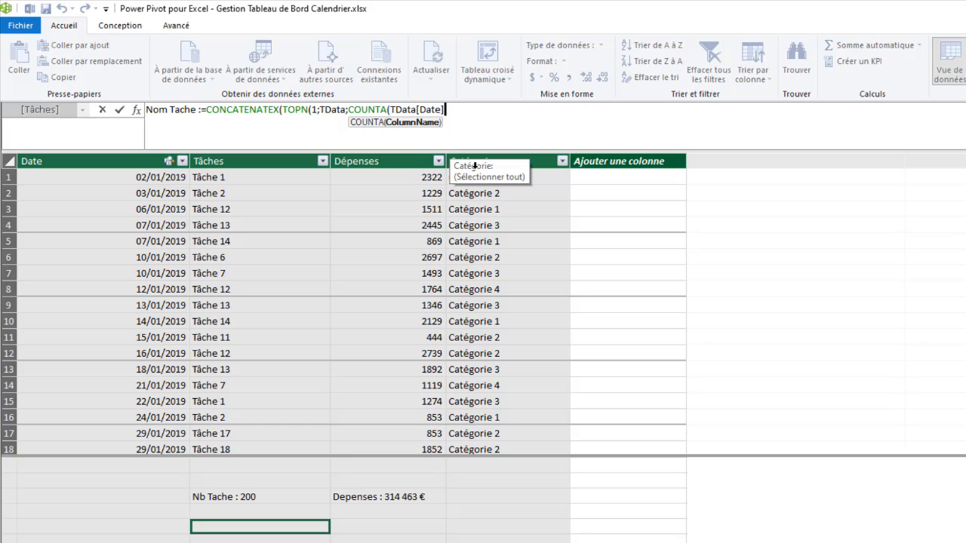
pyautogui.write(')')
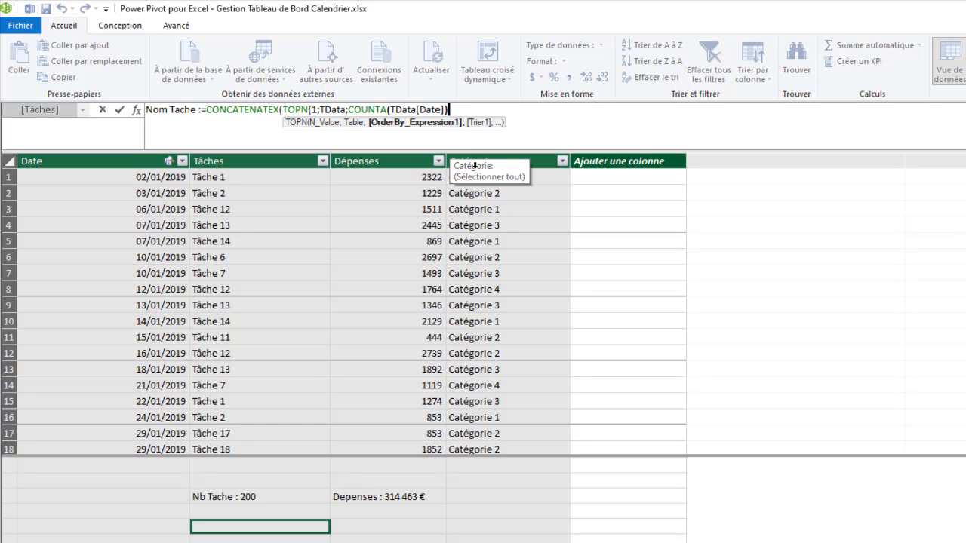
pyautogui.write(';')
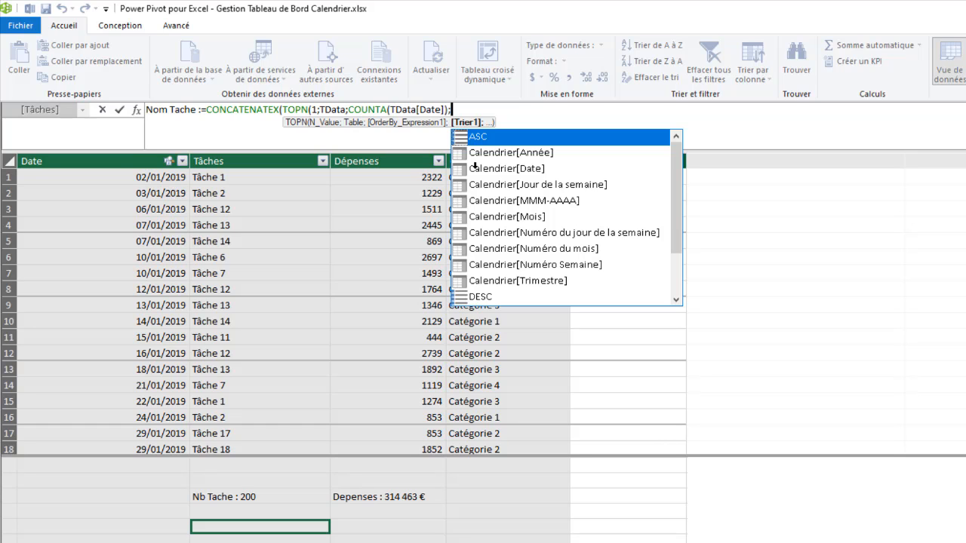
pyautogui.press('BackSpace')
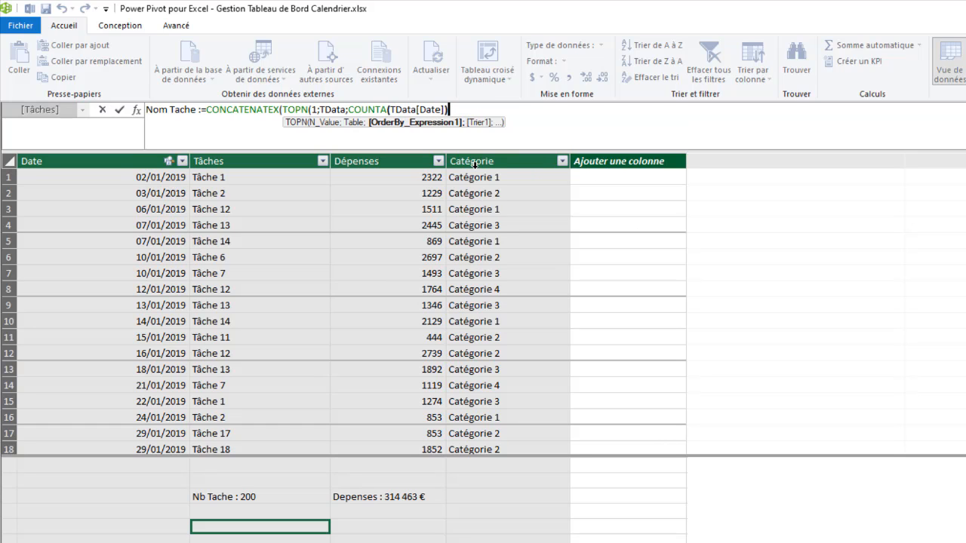
pyautogui.write(')')
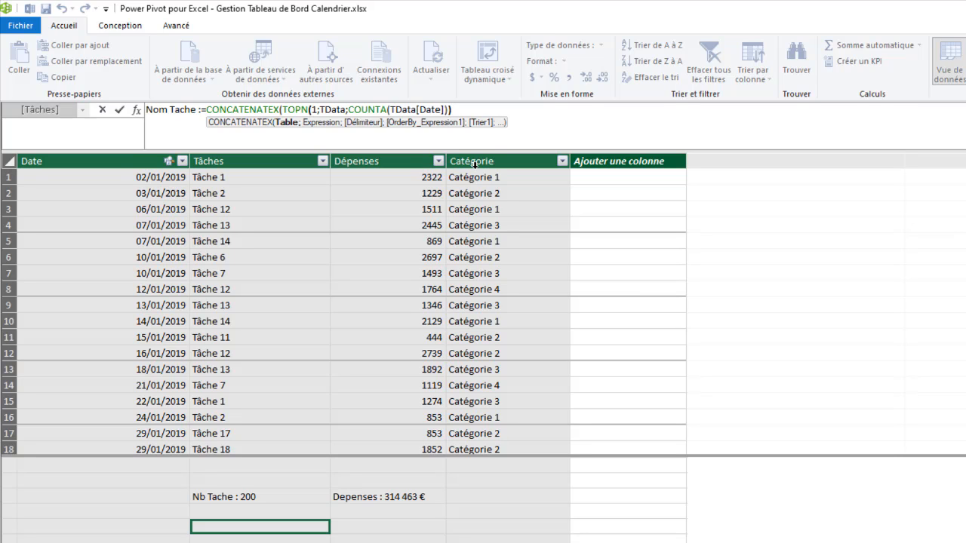
pyautogui.write(';')
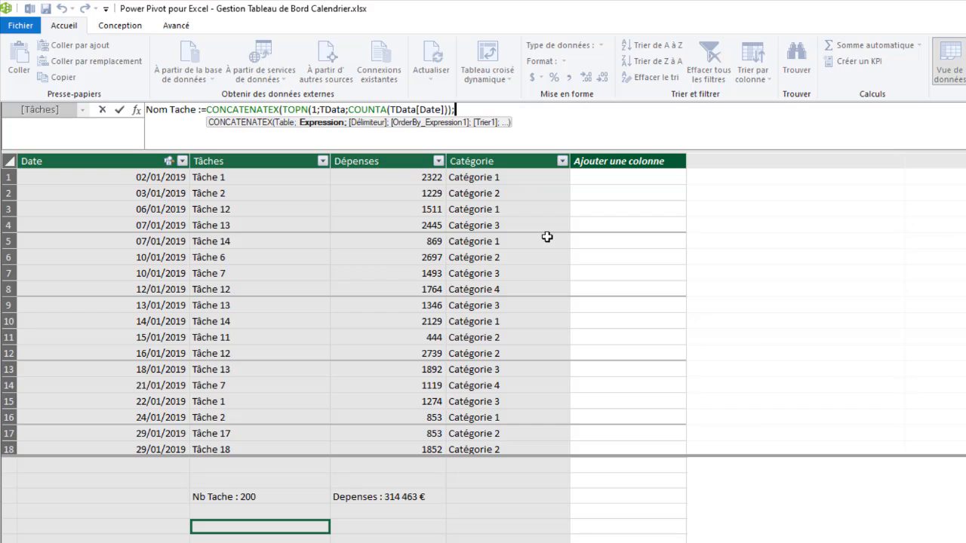
pyautogui.write('td')
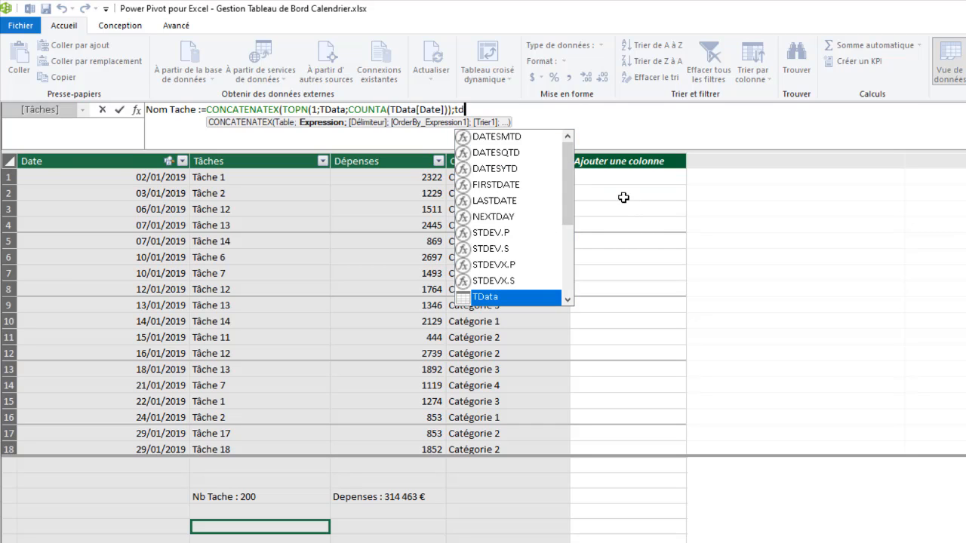
pyautogui.write('da')
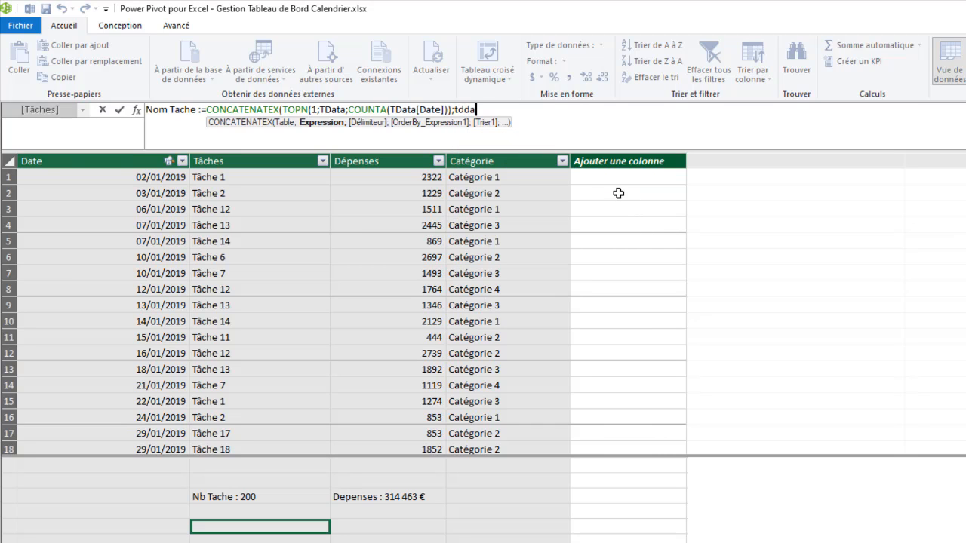
pyautogui.press('BackSpace')
pyautogui.press('BackSpace')
pyautogui.press('BackSpace')
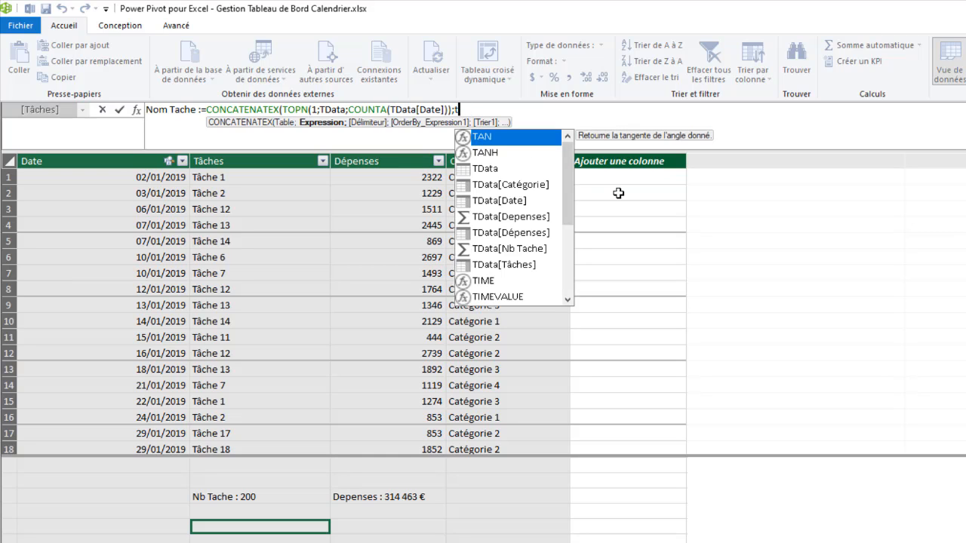
pyautogui.press('BackSpace')
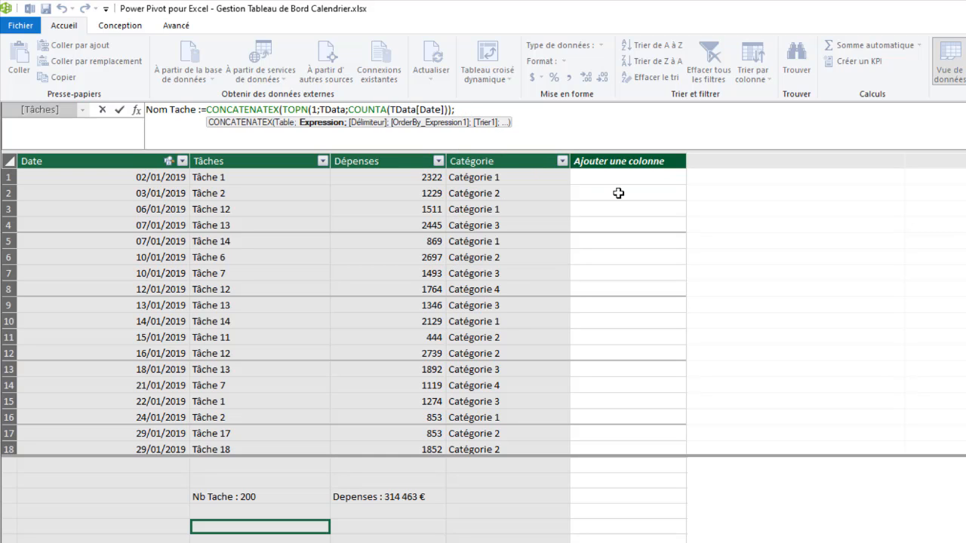
# - Enter TData[Tâches] as the expression argument of CONCATENATEX in the Nom Tache formula, followed by the argument separator
pyautogui.write('T')
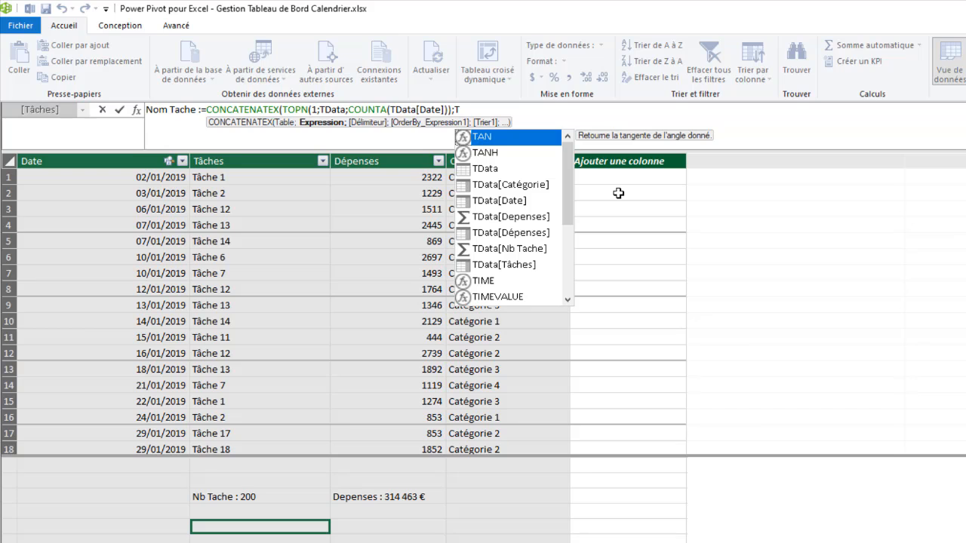
pyautogui.click(519, 269)
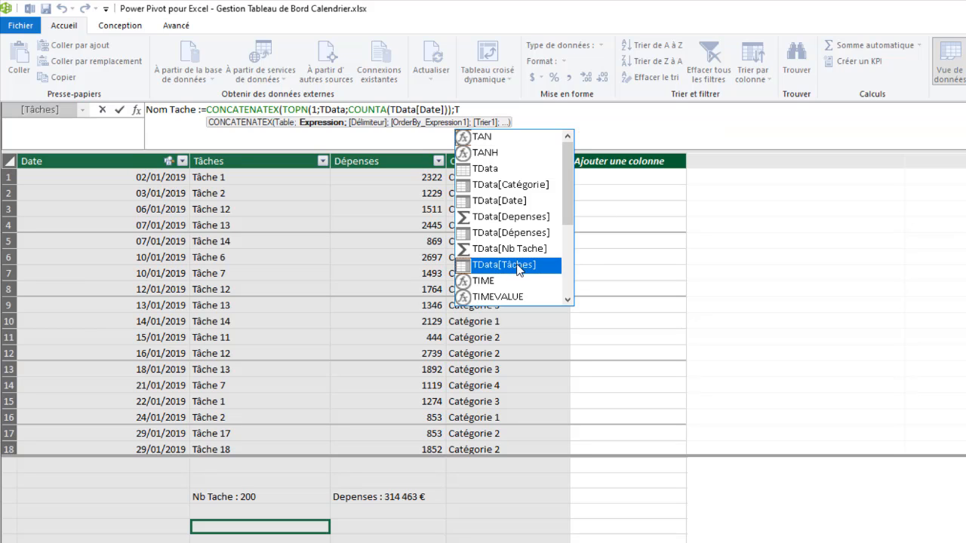
pyautogui.doubleClick(520, 269)
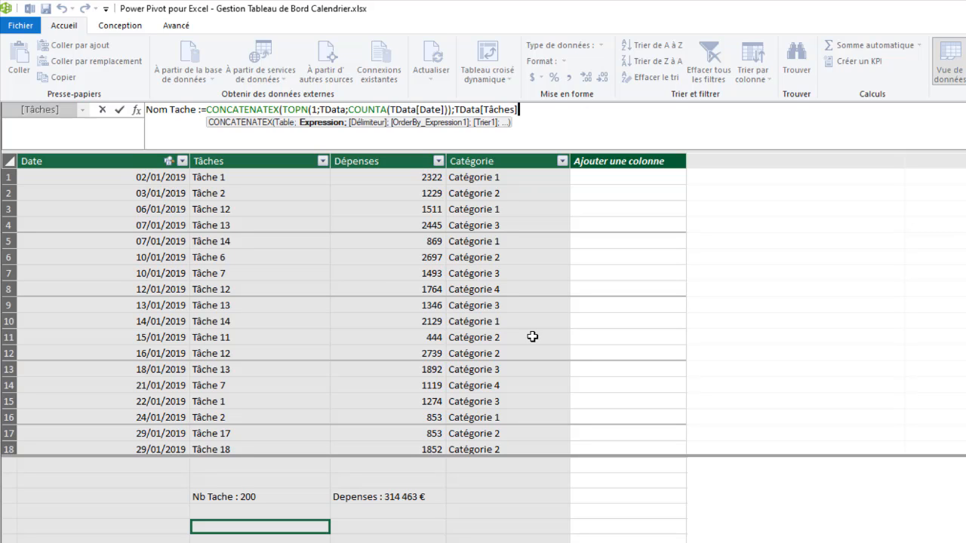
pyautogui.write(';')
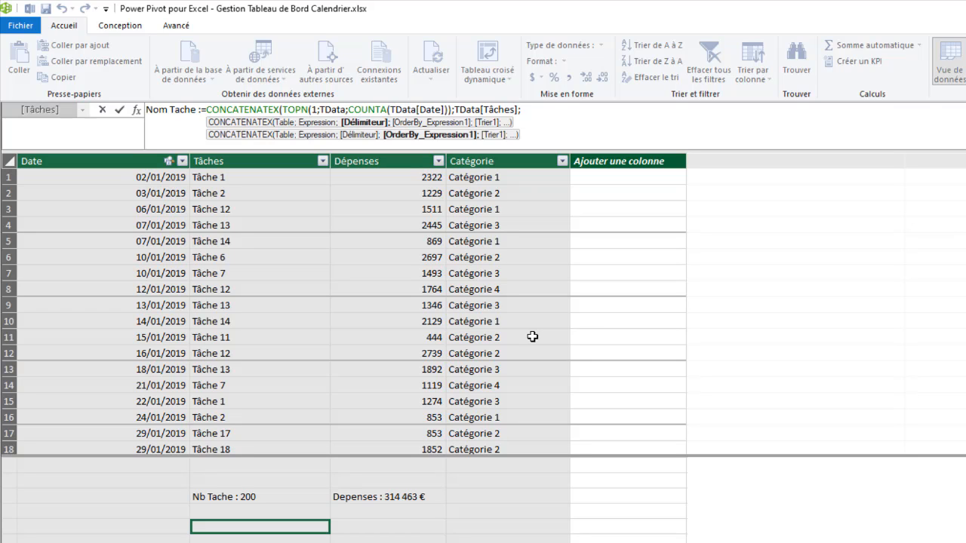
# - Finish the Nom Tache formula with the delimiter "|"&"", close the function and validate the measure
pyautogui.write('"')
pyautogui.write('&')
pyautogui.write('"')
pyautogui.write(')')
pyautogui.press('Return')
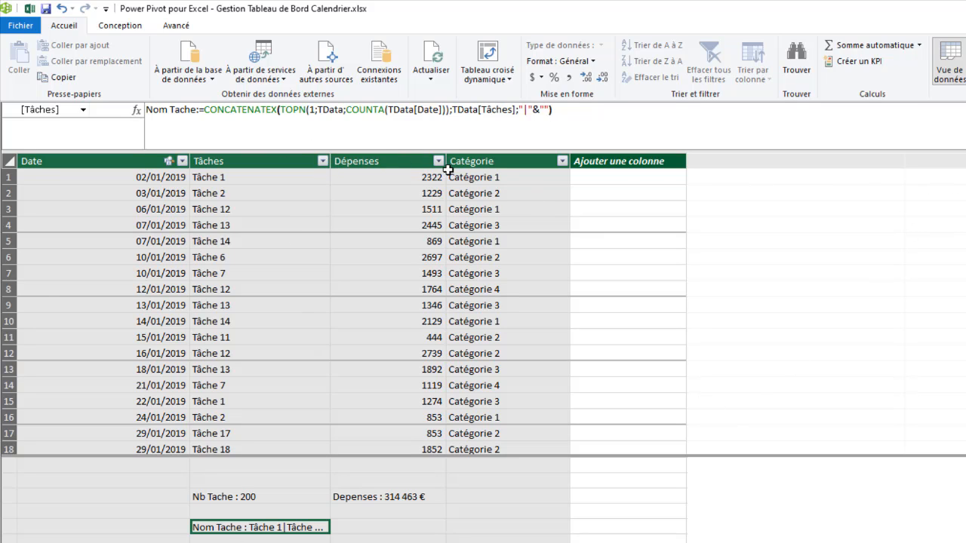
# - Widen the Tâches column to read the Nom Tache result, and narrow it back below its original width
pyautogui.moveTo(330, 161); pyautogui.dragTo(902, 163)
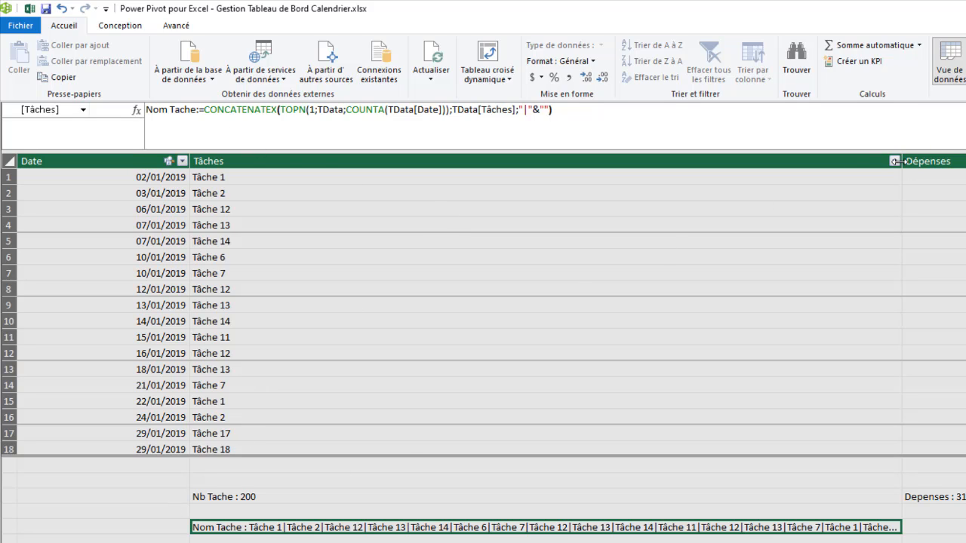
pyautogui.moveTo(898, 161); pyautogui.dragTo(279, 283)
# - Switch to the Gestion Tableau de Bord Evenement Calendrier.xlsm workbook and examine the Jours, Nom Tache, NB Tache and Depenses columns of the monthly event report
pyautogui.click(234, 542)
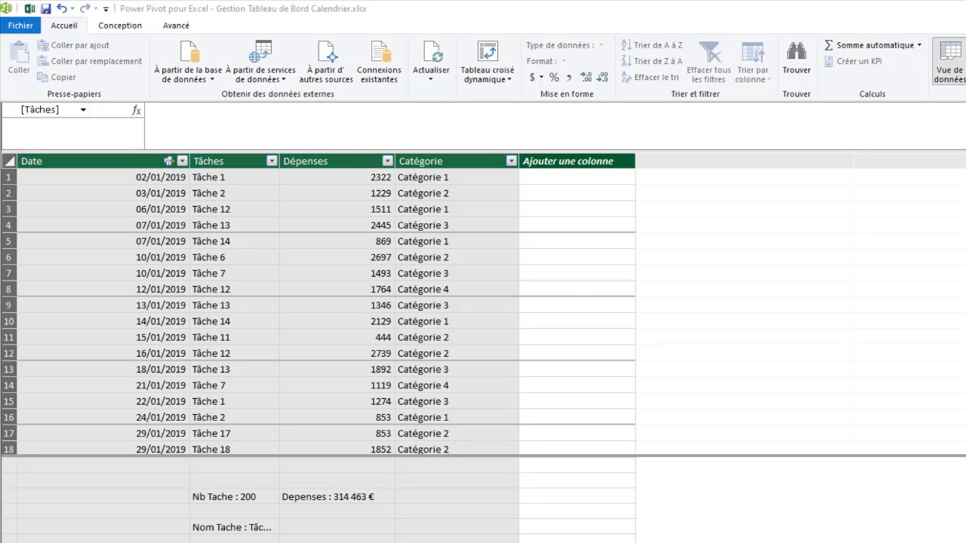
pyautogui.hotkey('alt', 'Tab')
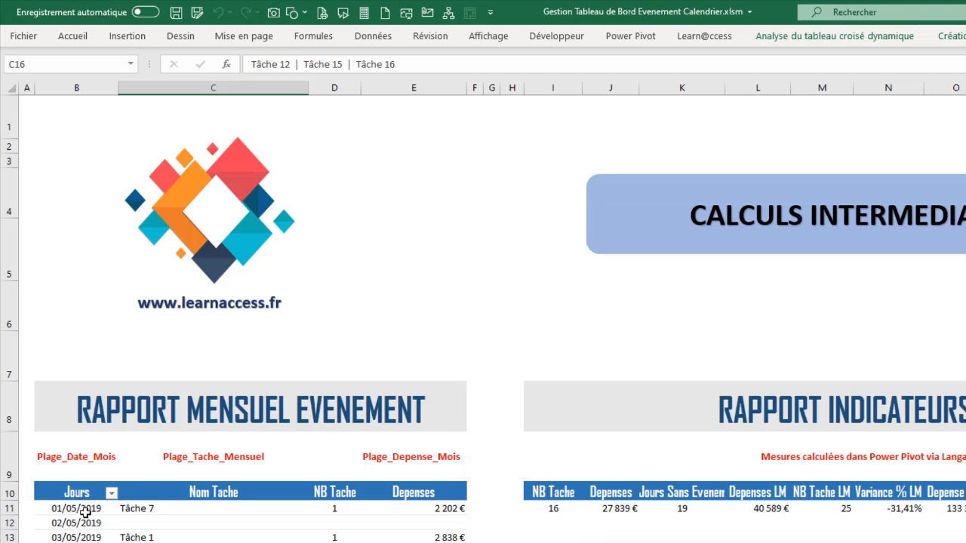
pyautogui.click(81, 533)
pyautogui.click(154, 538)
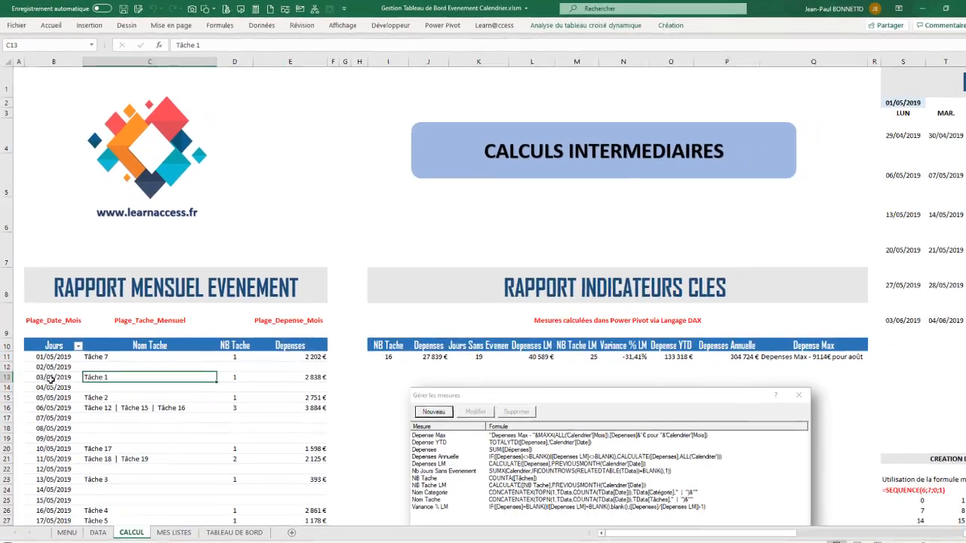
pyautogui.moveTo(102, 411); pyautogui.dragTo(83, 505)
pyautogui.moveTo(125, 361); pyautogui.dragTo(122, 437)
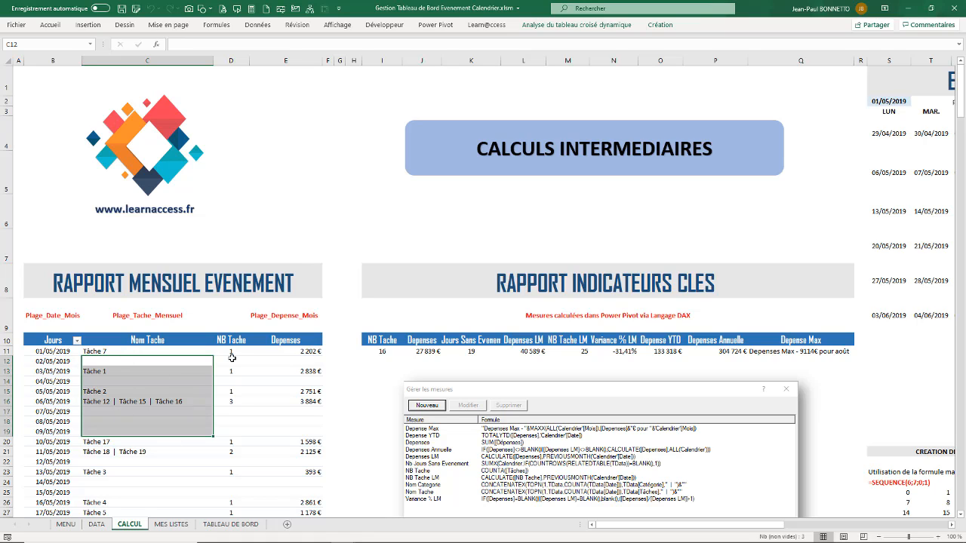
pyautogui.moveTo(232, 357); pyautogui.dragTo(236, 434)
pyautogui.moveTo(309, 352); pyautogui.dragTo(301, 401)
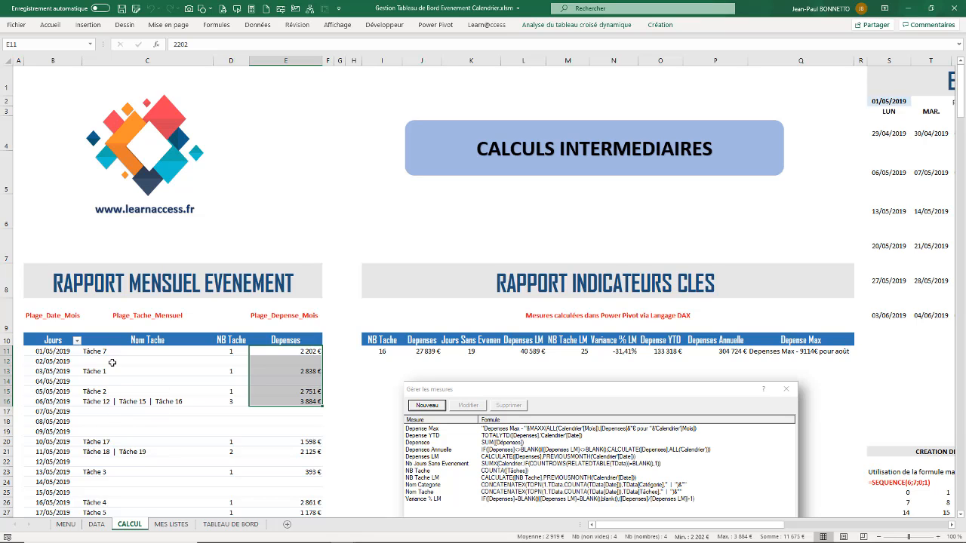
pyautogui.moveTo(46, 341); pyautogui.dragTo(221, 421)
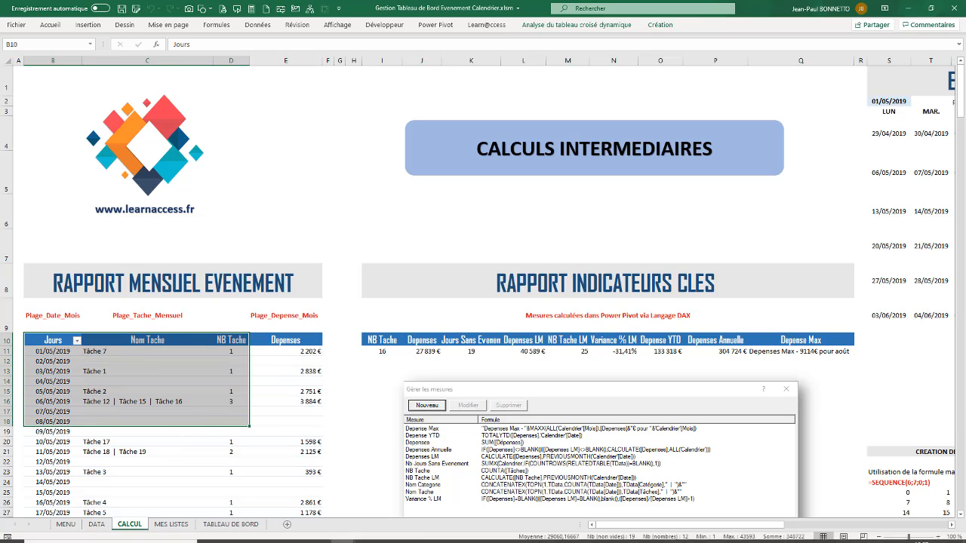
# - Switch back to the Power Pivot window and create a pivot table from the data model on a new worksheet
pyautogui.click(340, 534)
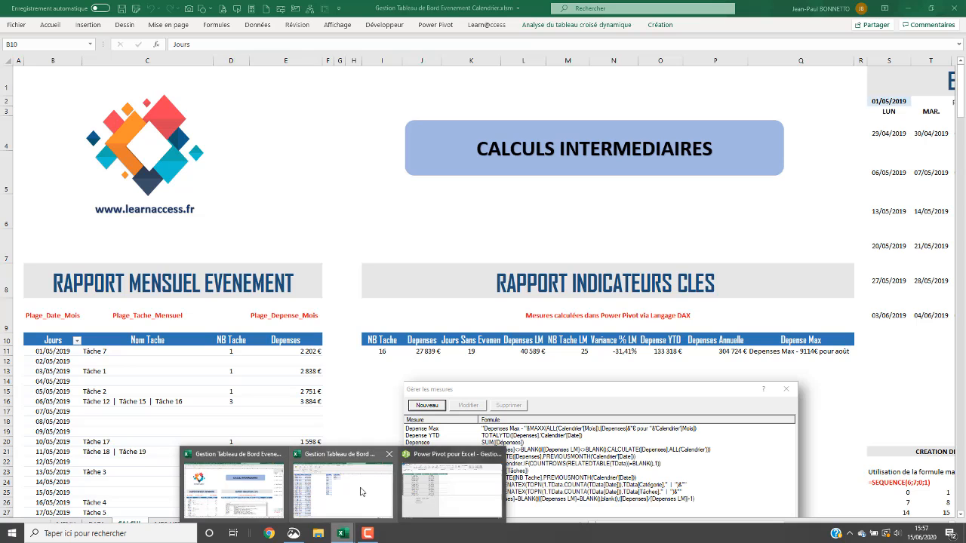
pyautogui.click(434, 492)
pyautogui.click(164, 172)
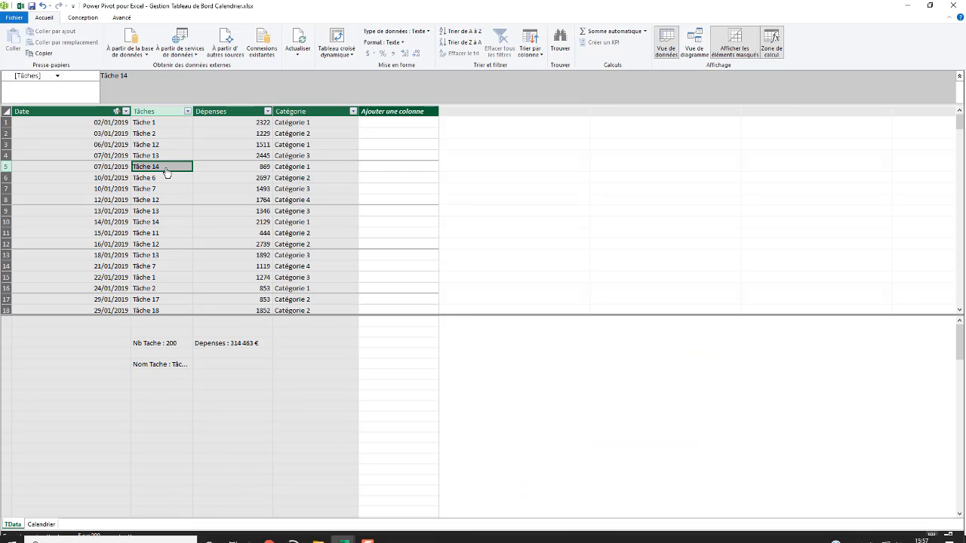
pyautogui.click(257, 144)
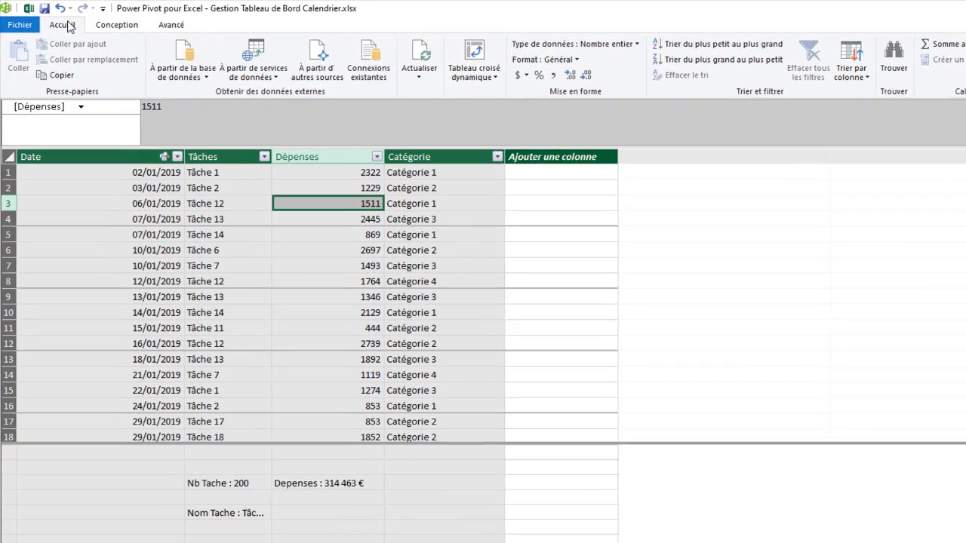
pyautogui.click(493, 77)
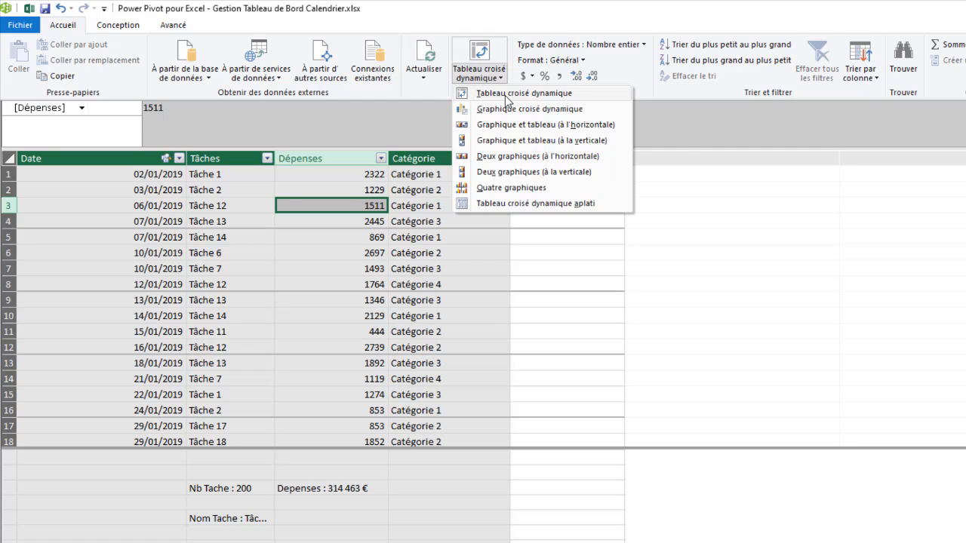
pyautogui.click(505, 94)
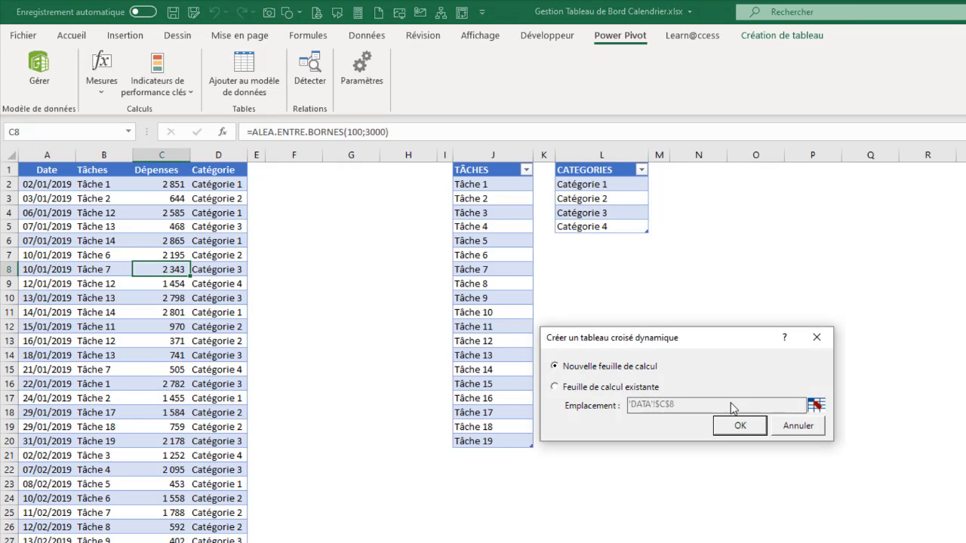
pyautogui.click(740, 427)
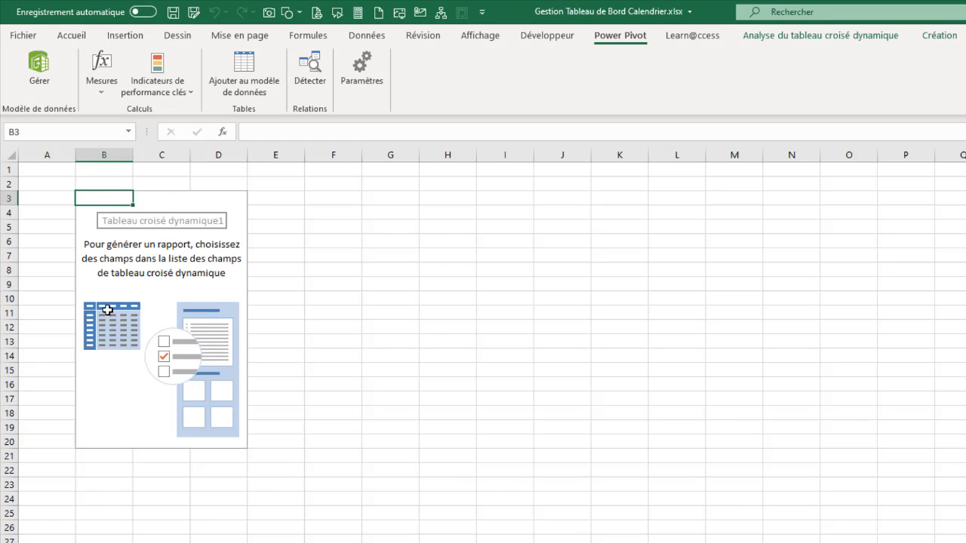
# - Add the Date field from the Calendrier table's additional fields to the rows of the new pivot table
pyautogui.click(54, 226)
pyautogui.click(108, 225)
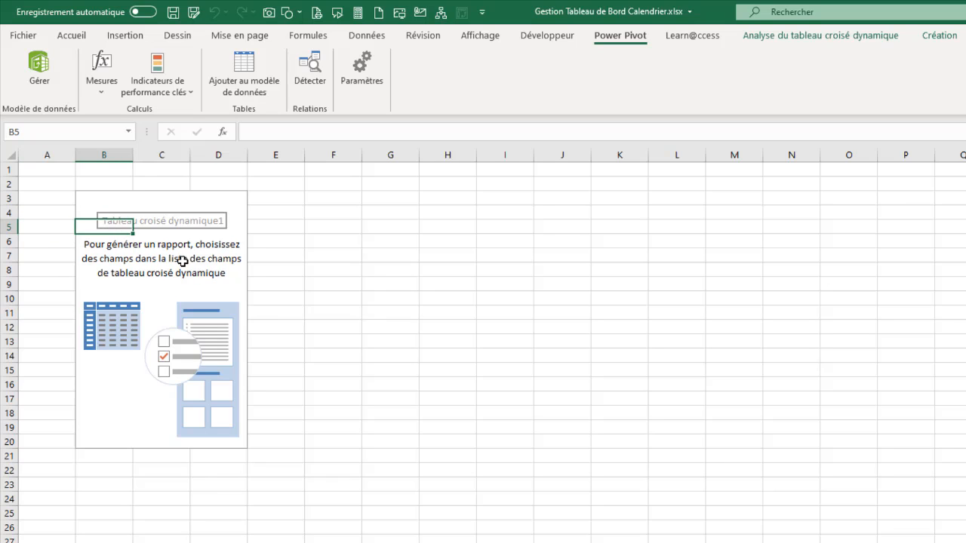
pyautogui.click(116, 195)
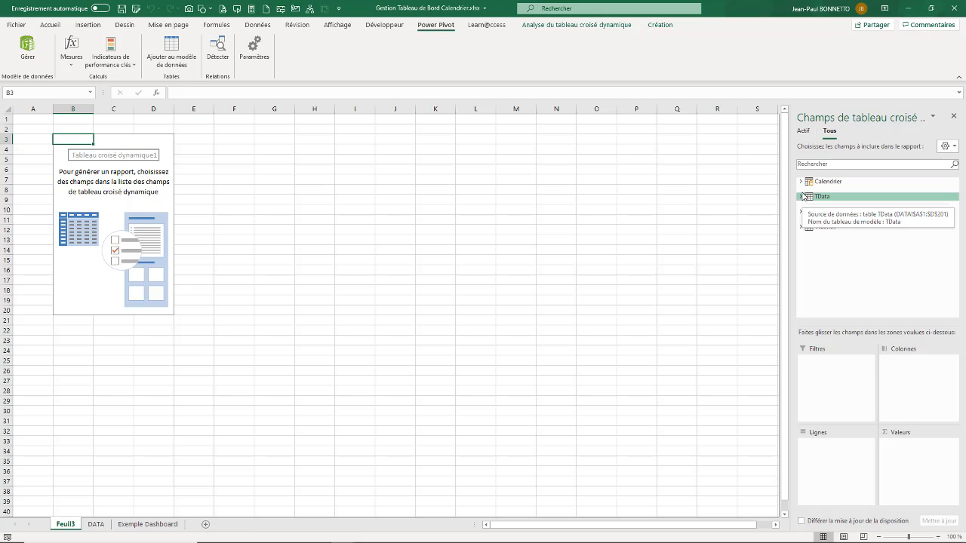
pyautogui.click(801, 183)
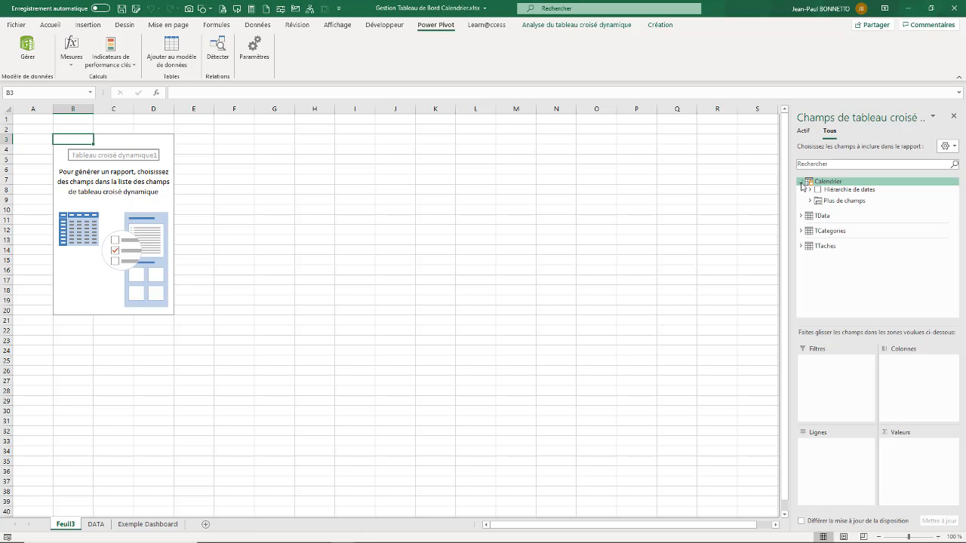
pyautogui.click(810, 189)
pyautogui.click(810, 190)
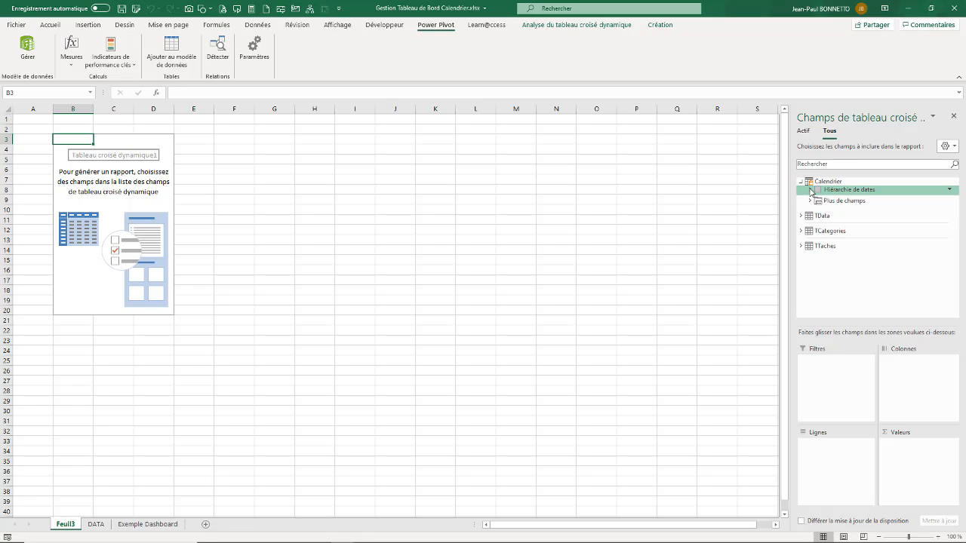
pyautogui.click(810, 201)
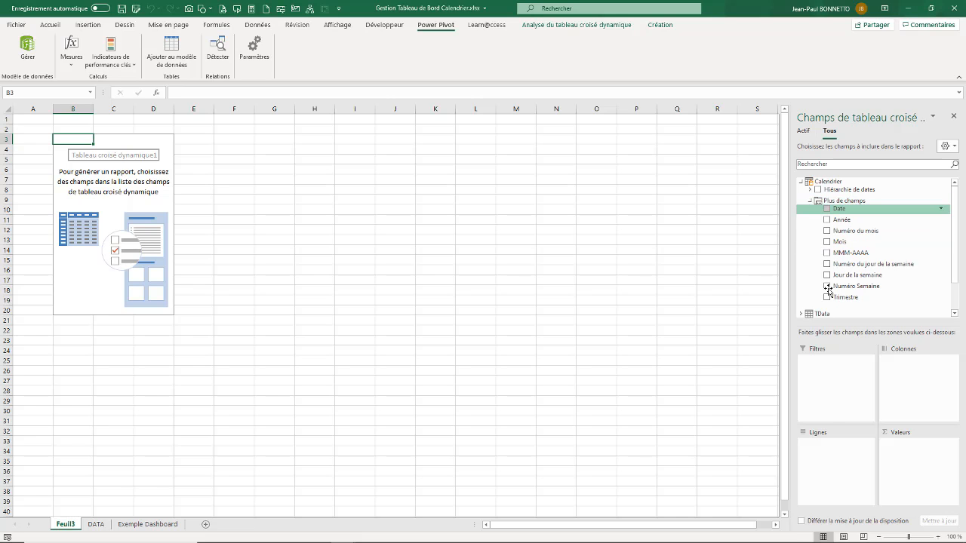
pyautogui.moveTo(828, 289); pyautogui.dragTo(819, 448)
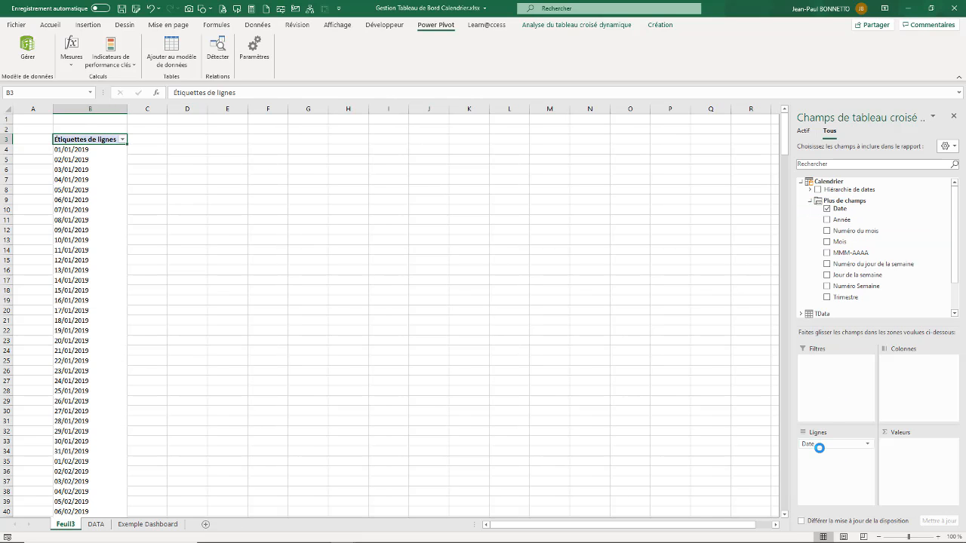
# - Add the TData measures Nom Tache, Nb Tache and Depenses, in that order, to the pivot table's values
pyautogui.click(801, 316)
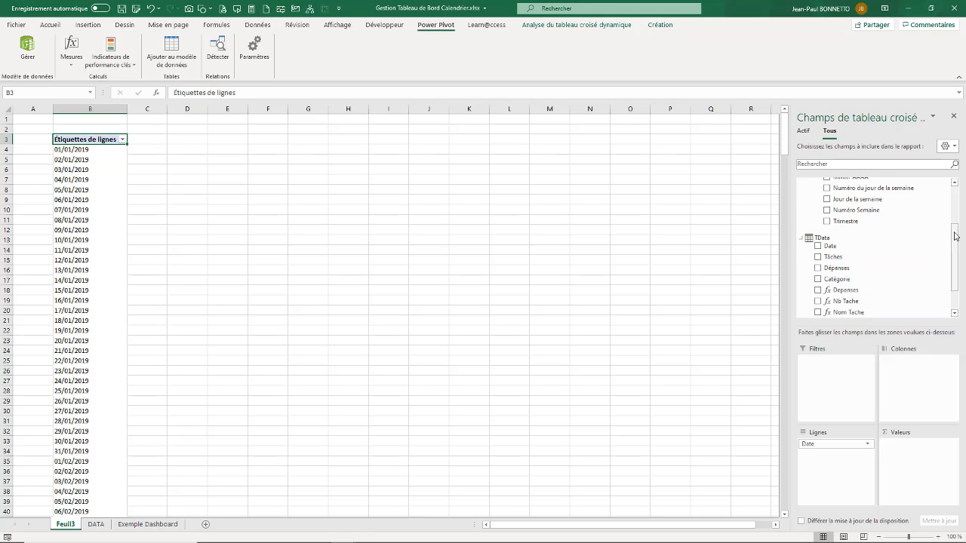
pyautogui.moveTo(955, 236); pyautogui.dragTo(964, 180)
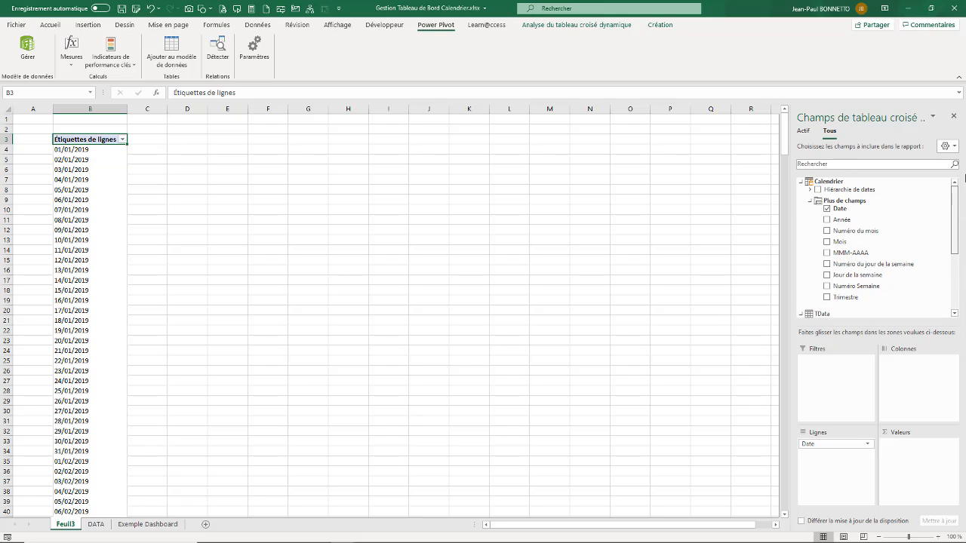
pyautogui.scroll(-4, 849, 256)
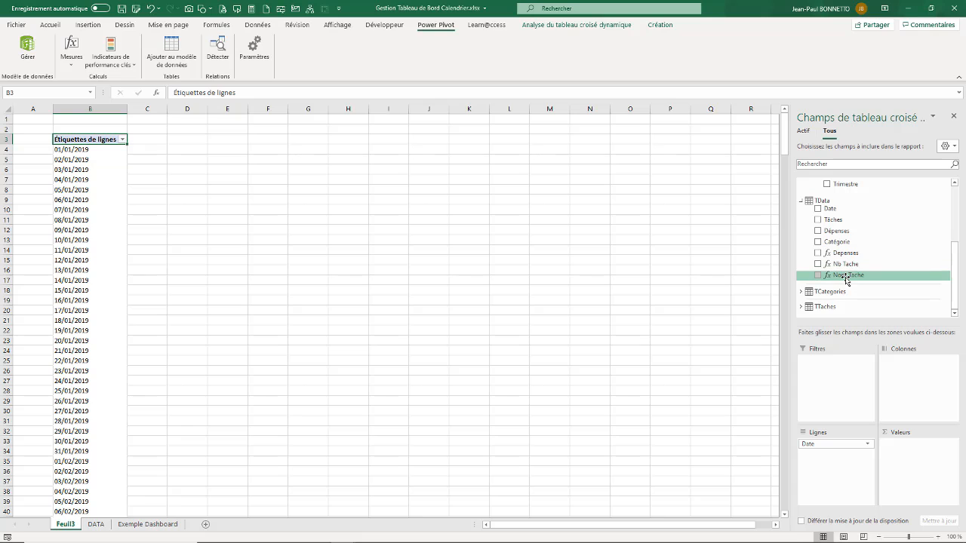
pyautogui.moveTo(846, 279); pyautogui.dragTo(906, 450)
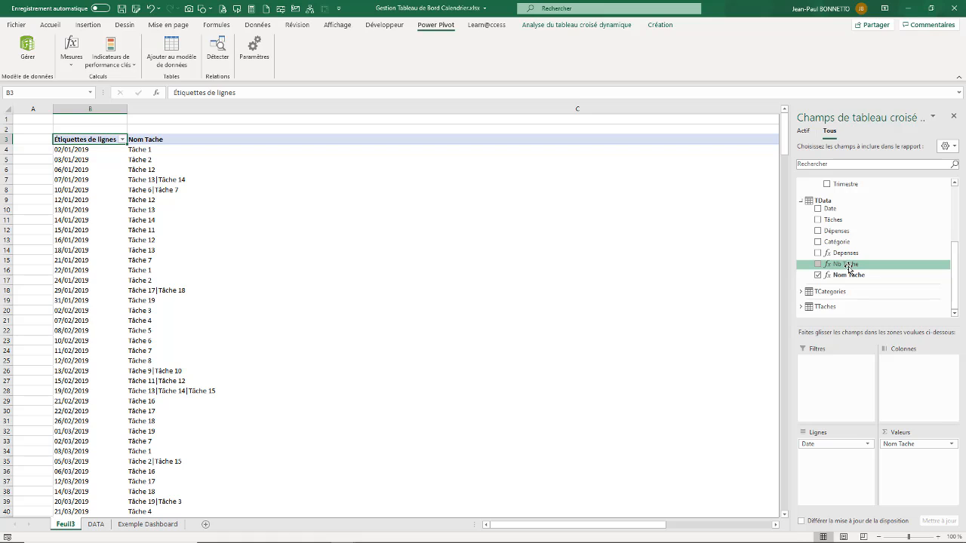
pyautogui.moveTo(849, 269); pyautogui.dragTo(910, 460)
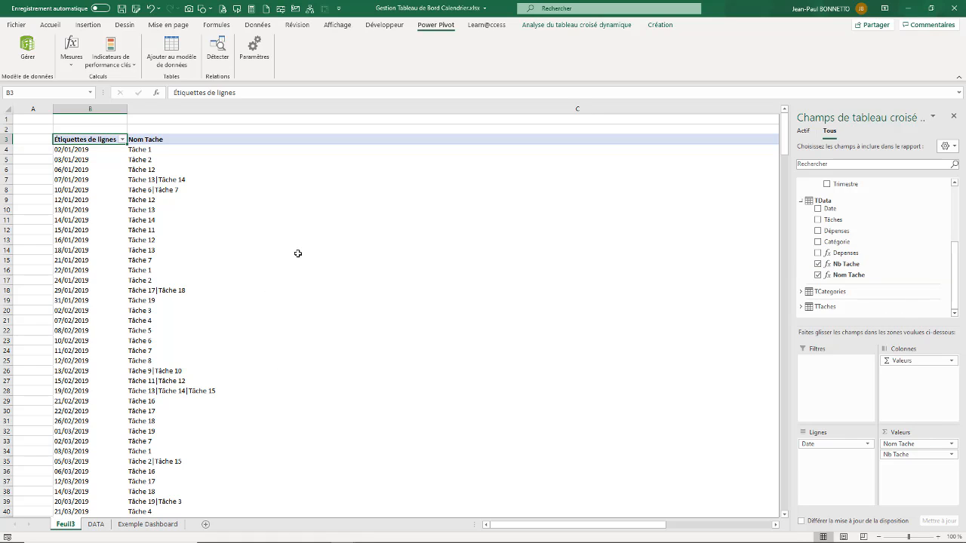
pyautogui.moveTo(848, 263); pyautogui.dragTo(912, 468)
pyautogui.click(818, 253)
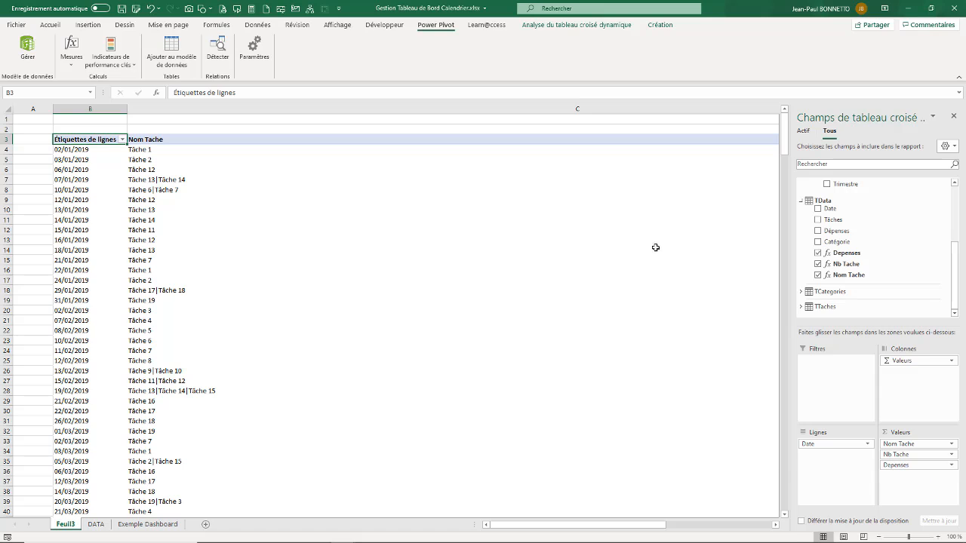
# - Close the pivot table field list and narrow column C to fit the concatenated task names
pyautogui.click(953, 116)
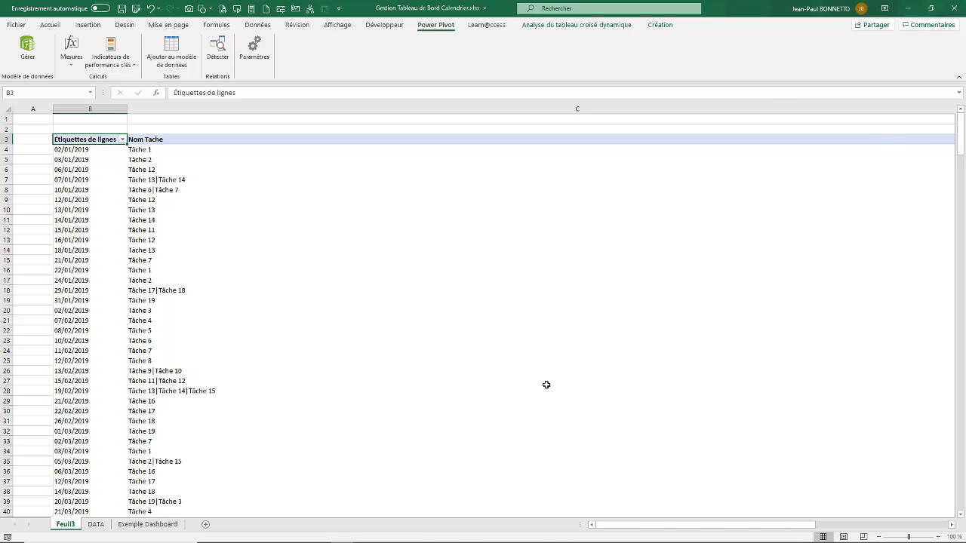
pyautogui.moveTo(642, 529); pyautogui.dragTo(767, 536)
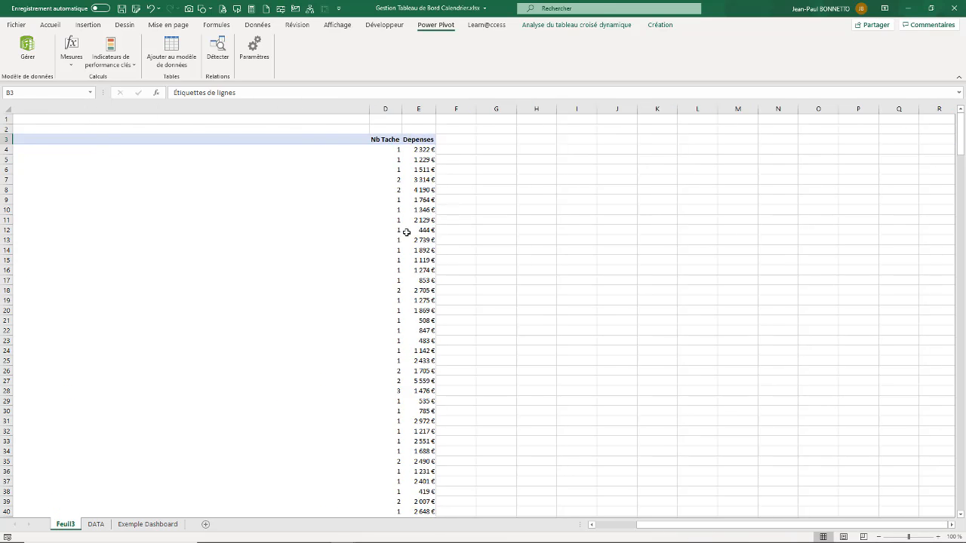
pyautogui.moveTo(681, 531)
pyautogui.mouseDown()
pyautogui.moveTo(639, 533)
pyautogui.moveTo(717, 537)
pyautogui.moveTo(691, 537)
pyautogui.mouseUp()
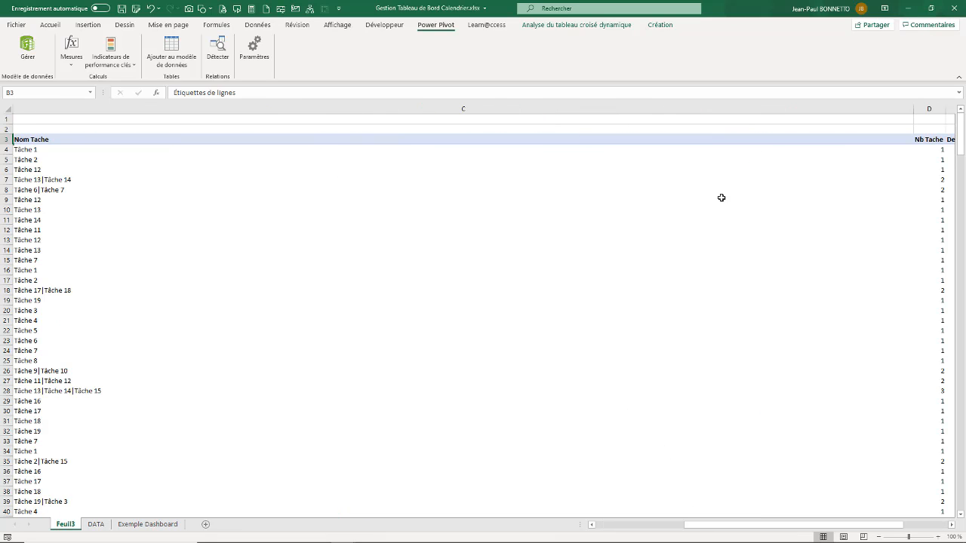
pyautogui.moveTo(910, 108); pyautogui.dragTo(488, 214)
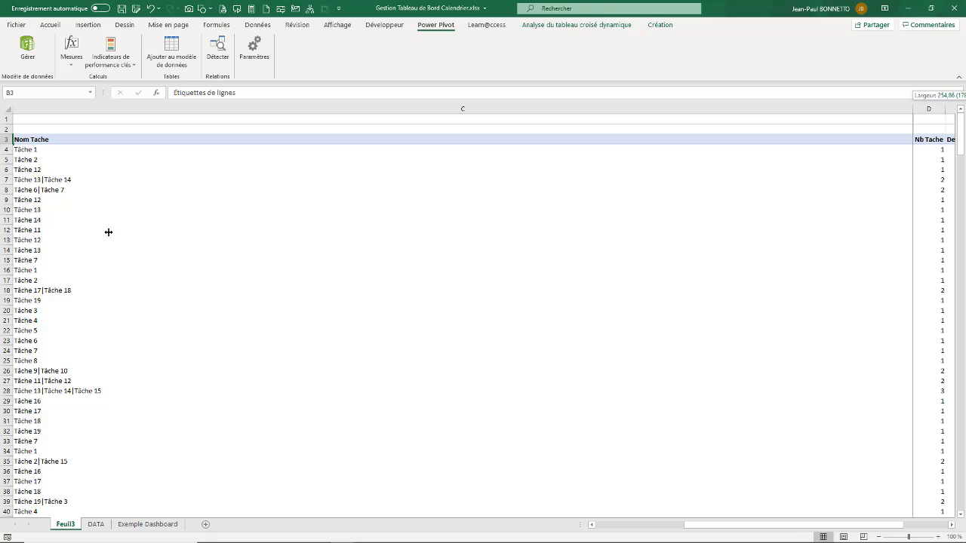
pyautogui.moveTo(121, 189); pyautogui.dragTo(121, 189)
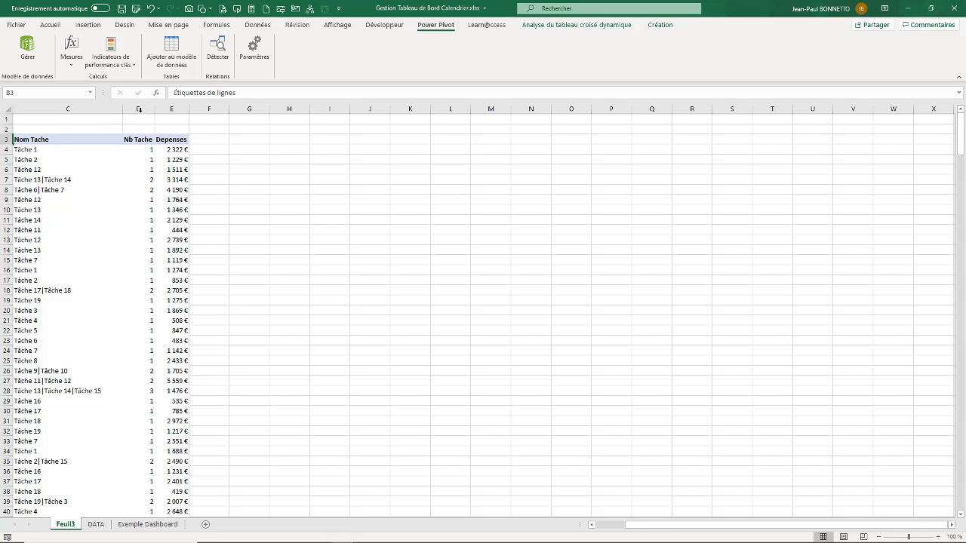
# - Narrow column C slightly more and review the pivot table's dates and task names down to the grand total row
pyautogui.moveTo(120, 109); pyautogui.dragTo(114, 136)
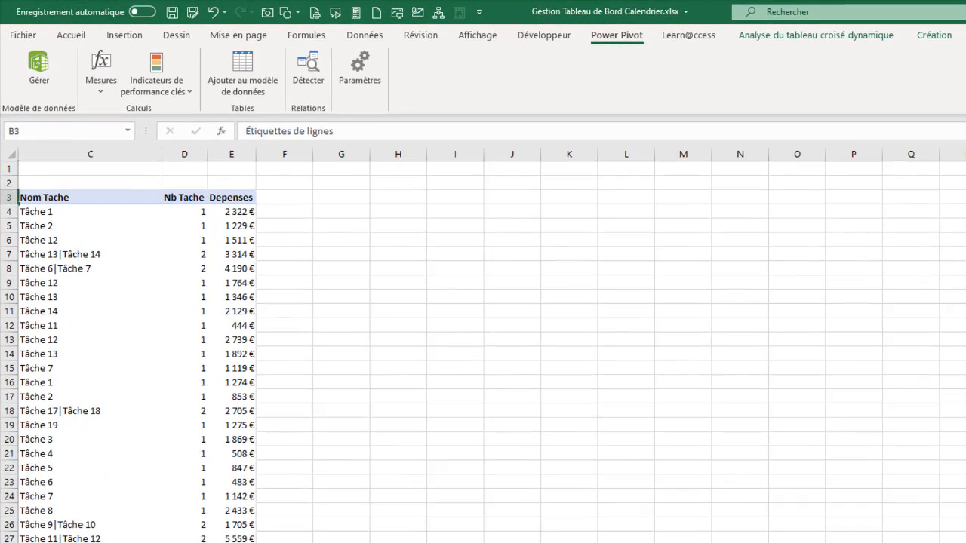
pyautogui.moveTo(696, 525); pyautogui.dragTo(690, 526)
pyautogui.click(171, 280)
pyautogui.scroll(-15, 164, 287)
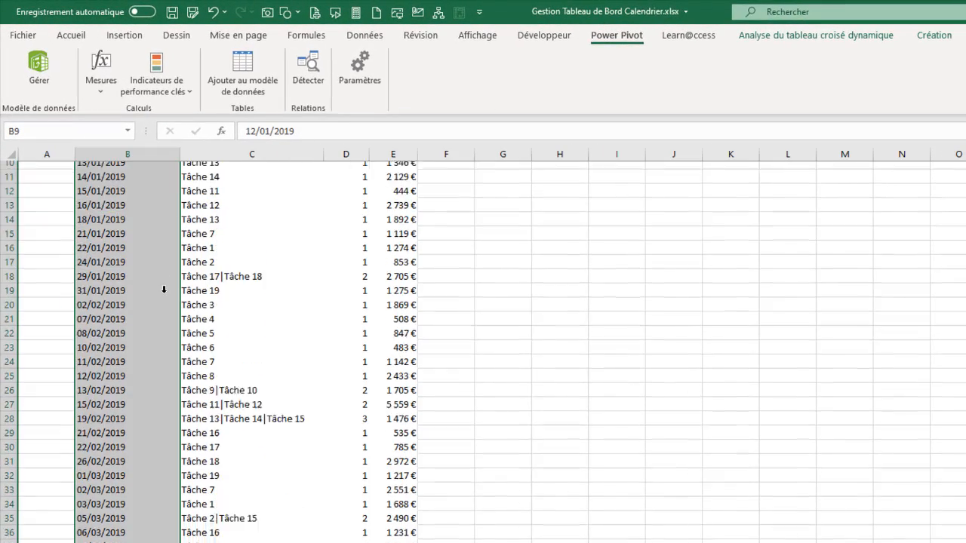
pyautogui.scroll(-20, 165, 289)
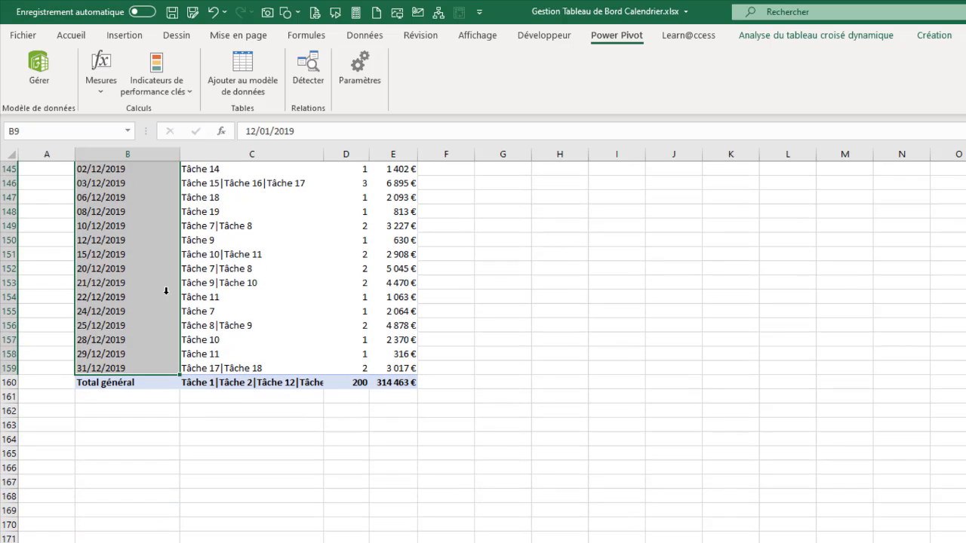
pyautogui.click(234, 383)
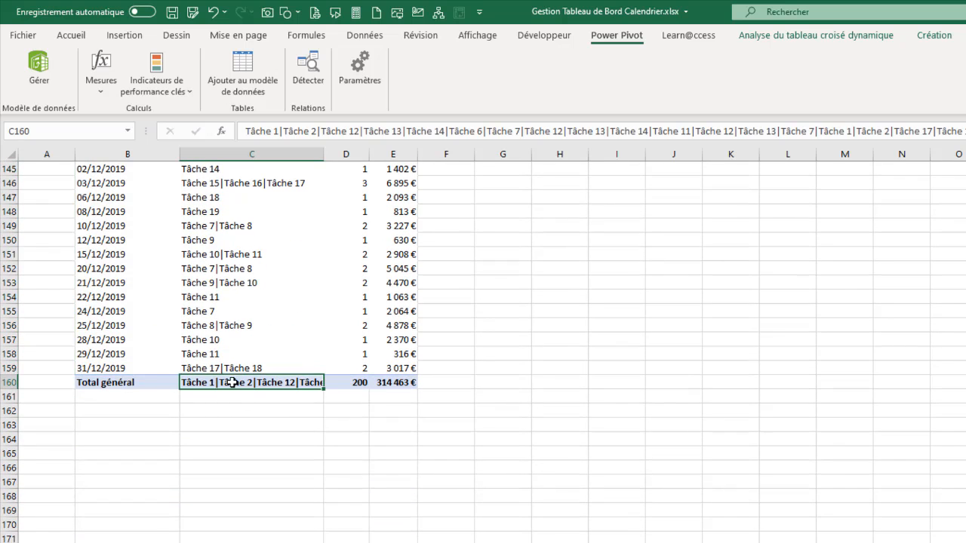
pyautogui.moveTo(243, 383)
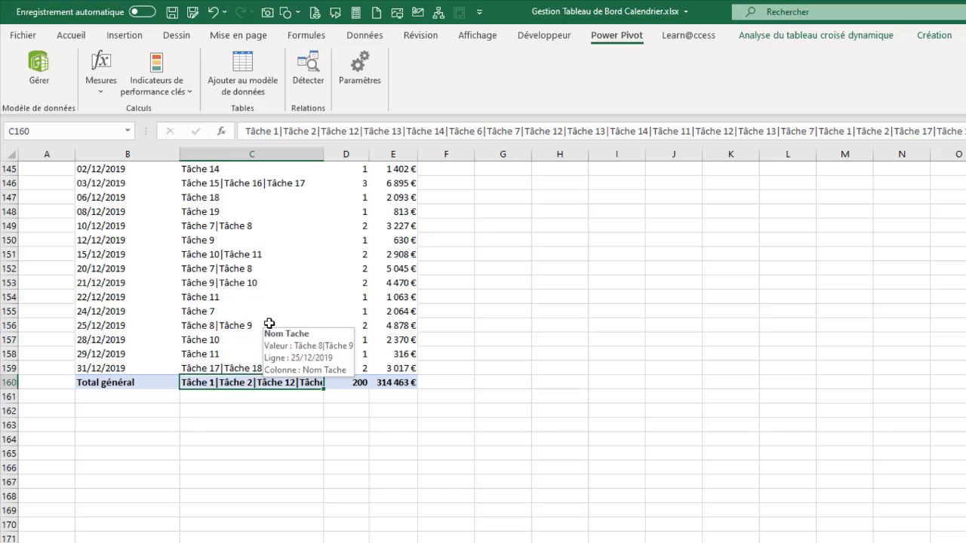
pyautogui.scroll(20, 268, 319)
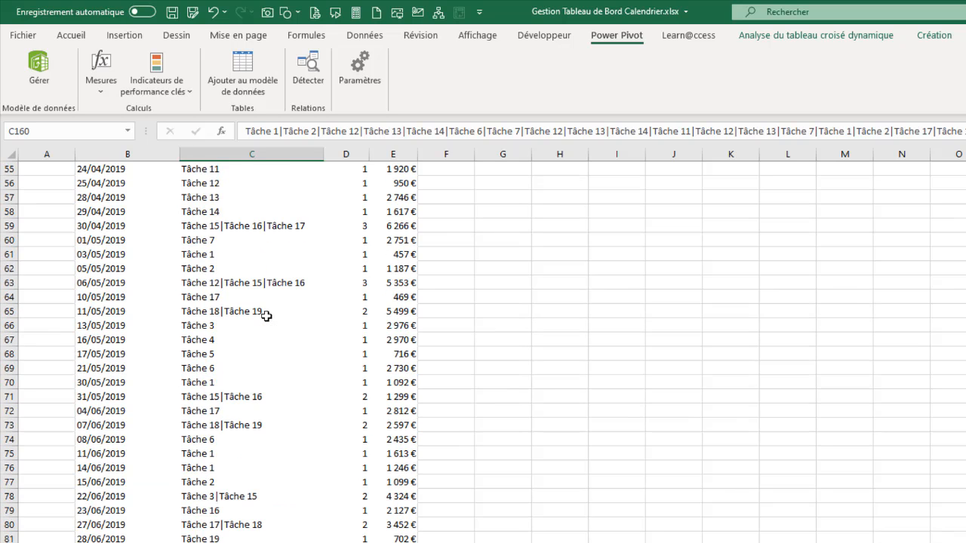
pyautogui.scroll(18, 266, 316)
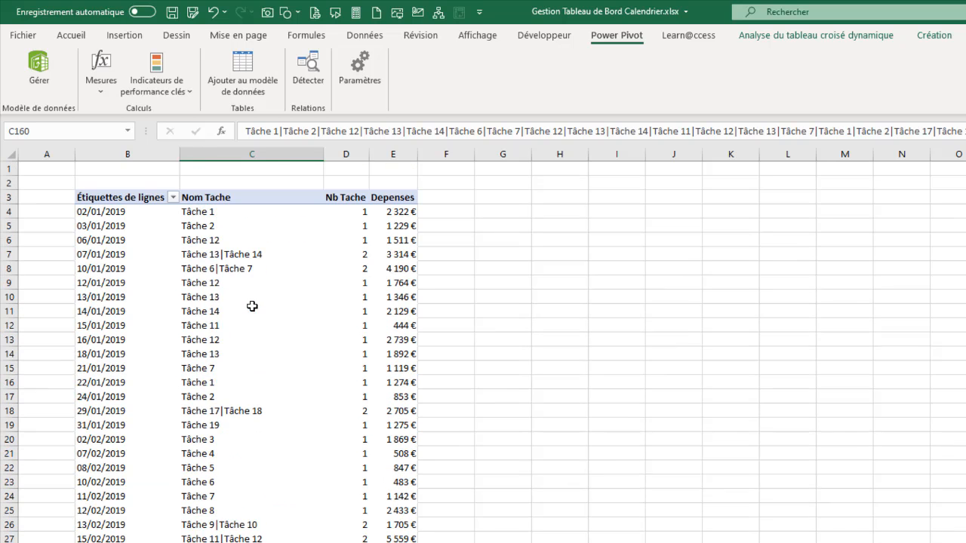
# - In the pivot table options, disable automatic column width adjustment on update and name the pivot table tcd_Rapport_Mensuel
pyautogui.rightClick(222, 230)
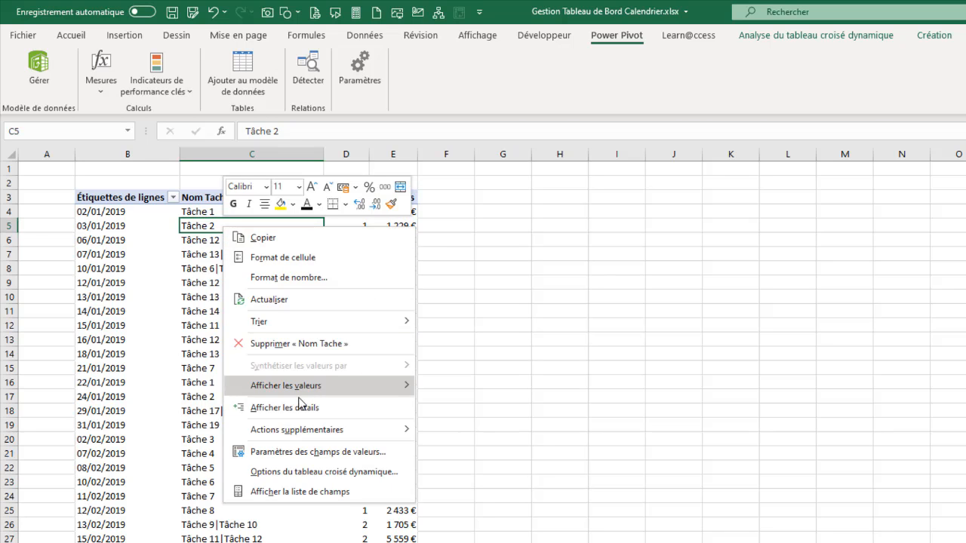
pyautogui.click(296, 477)
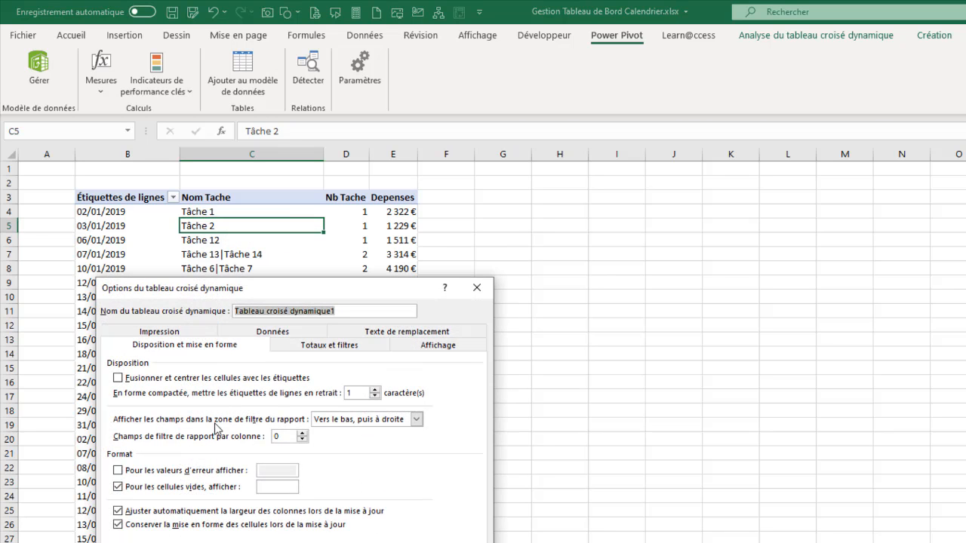
pyautogui.moveTo(259, 291); pyautogui.dragTo(268, 189)
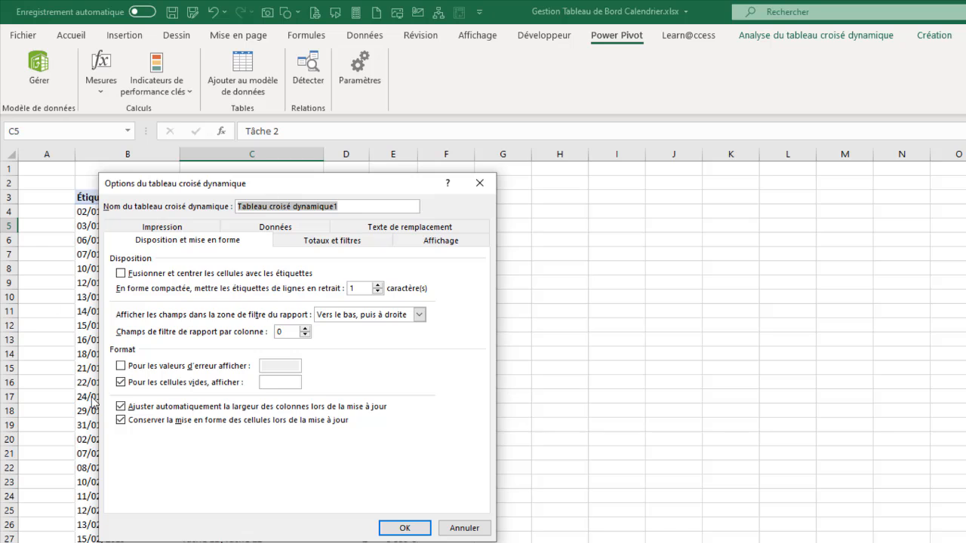
pyautogui.click(121, 407)
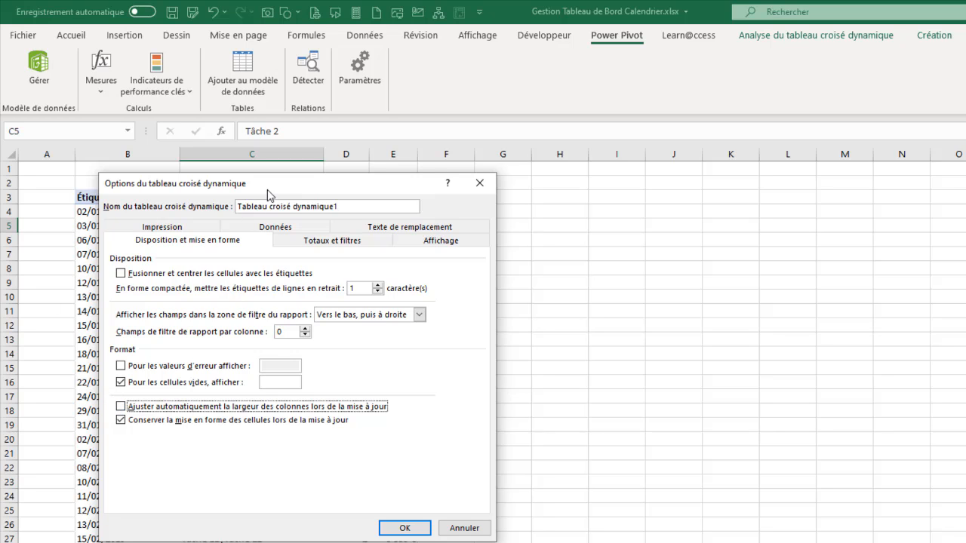
pyautogui.moveTo(267, 191); pyautogui.dragTo(260, 262)
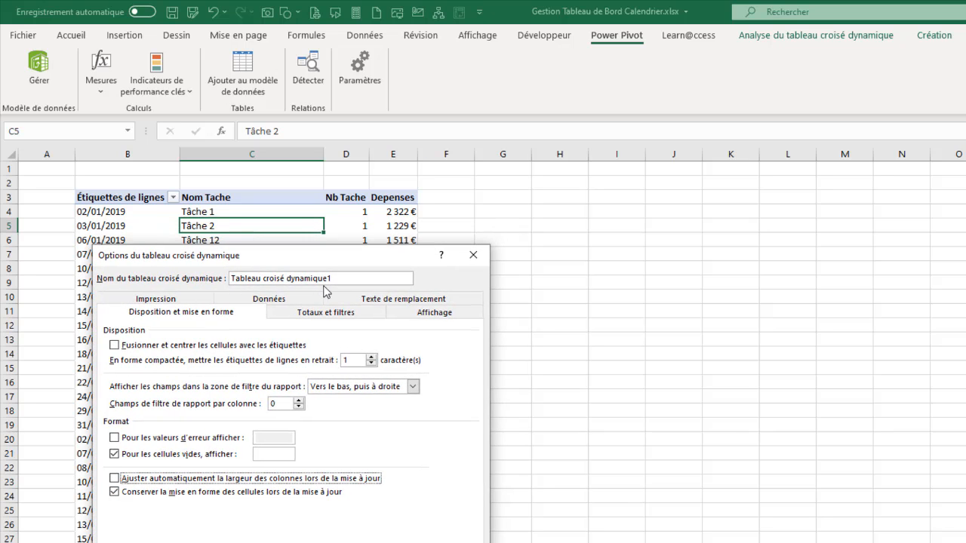
pyautogui.moveTo(343, 278); pyautogui.dragTo(219, 278)
pyautogui.write('tcd_Rapport_Mensuel')
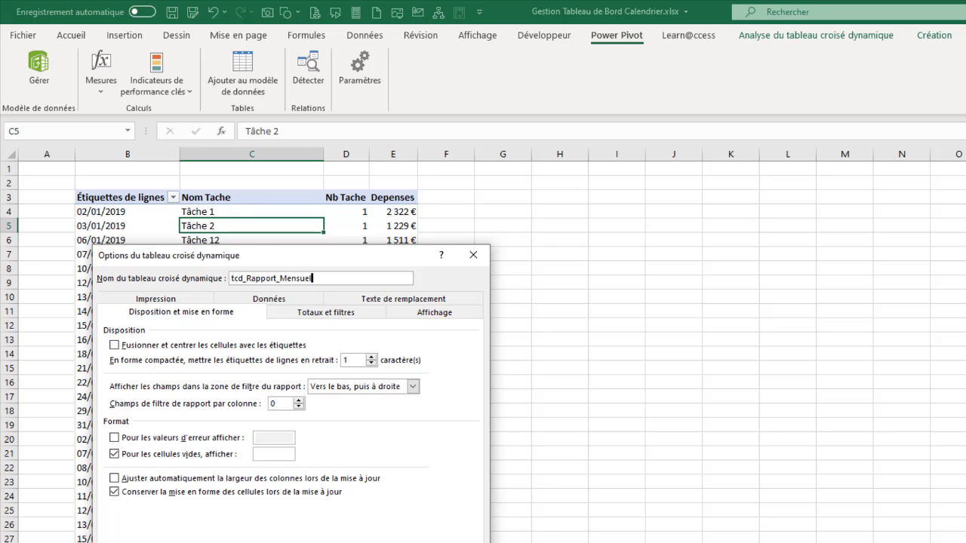
pyautogui.press('Return')
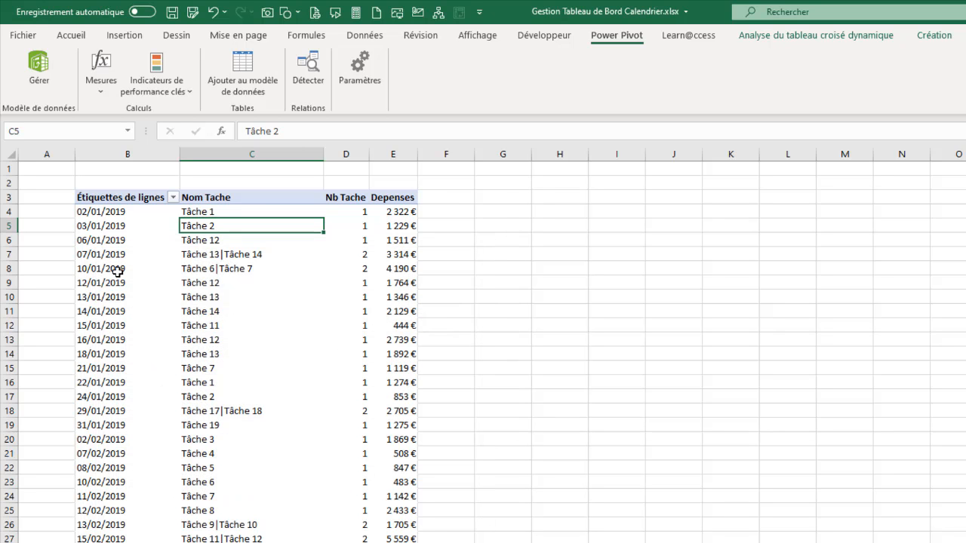
# - Rename the pivot table's row labels header in B3 as Date
pyautogui.doubleClick(119, 198)
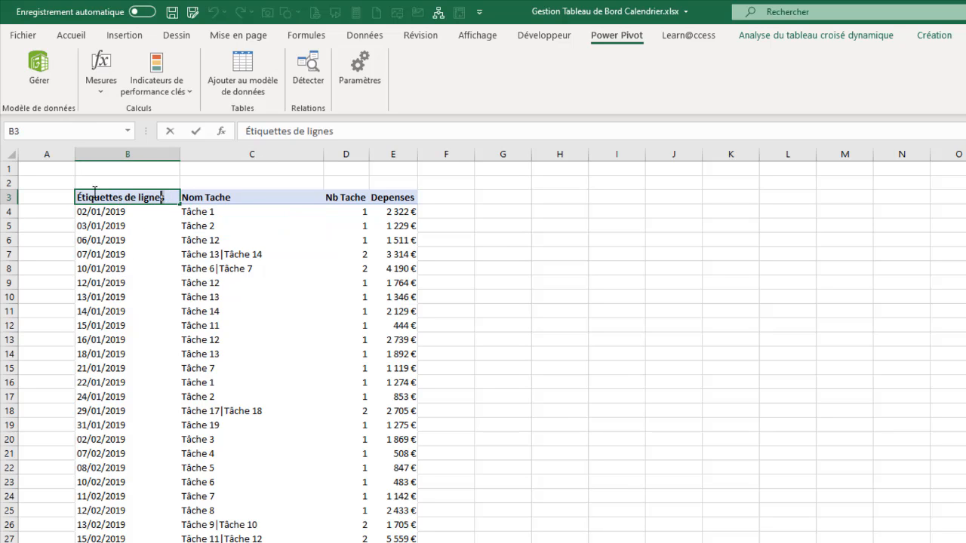
pyautogui.moveTo(165, 197); pyautogui.dragTo(56, 192)
pyautogui.write('Date')
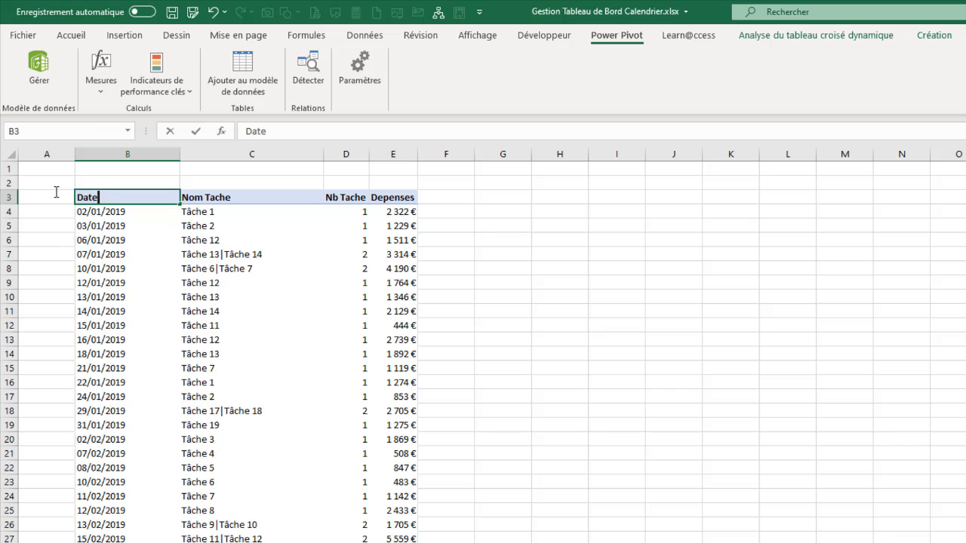
pyautogui.click(215, 197)
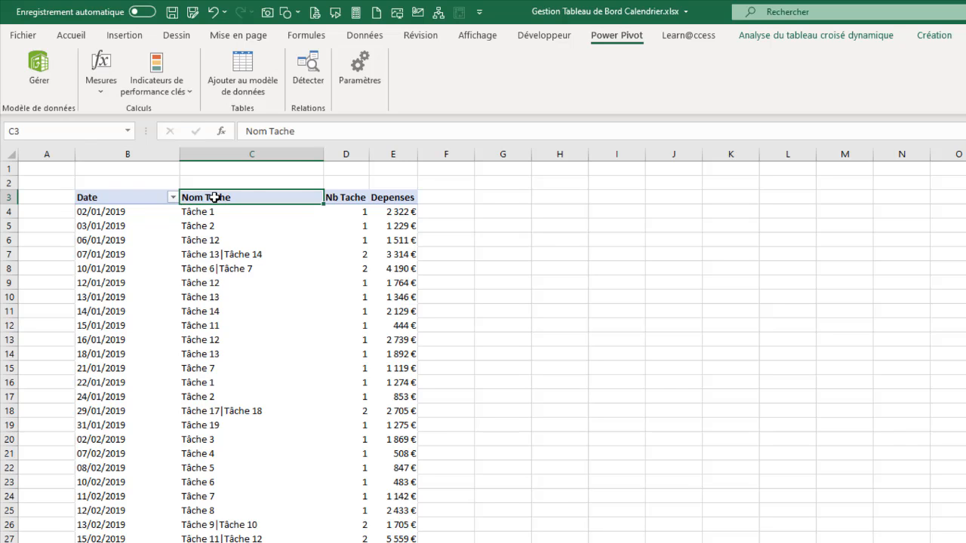
# - Examine the Nb Tache and Depenses headers and the grand totals of all three measures in the last pivot row
pyautogui.click(344, 198)
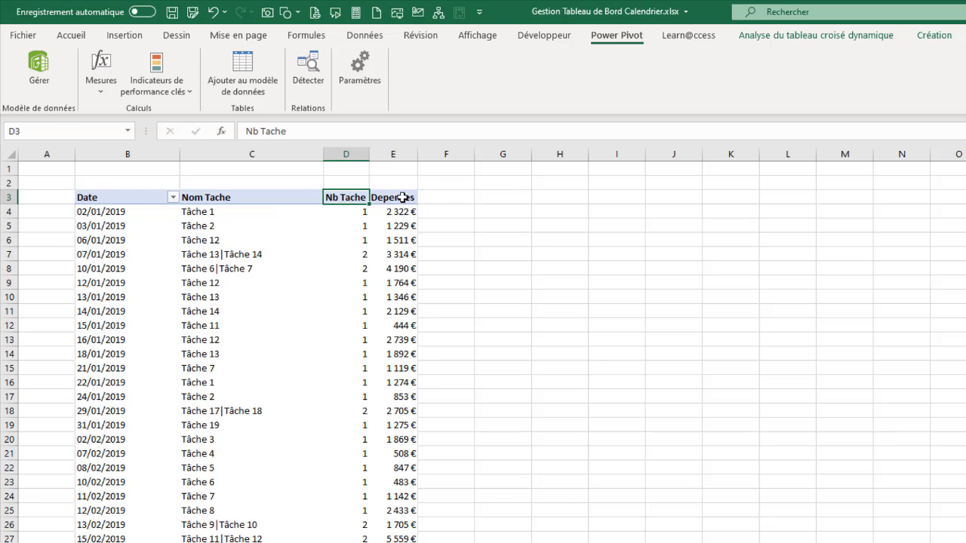
pyautogui.click(408, 198)
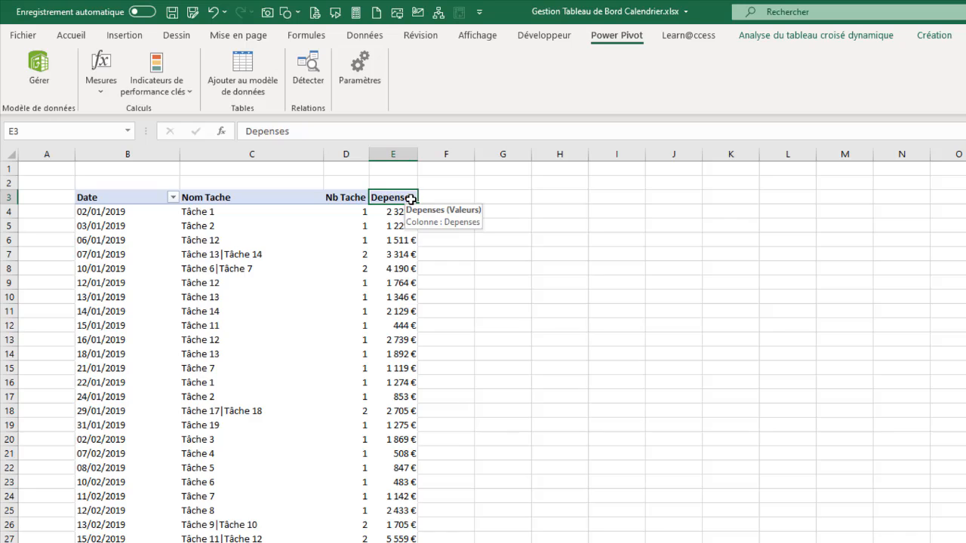
pyautogui.scroll(-20, 425, 241)
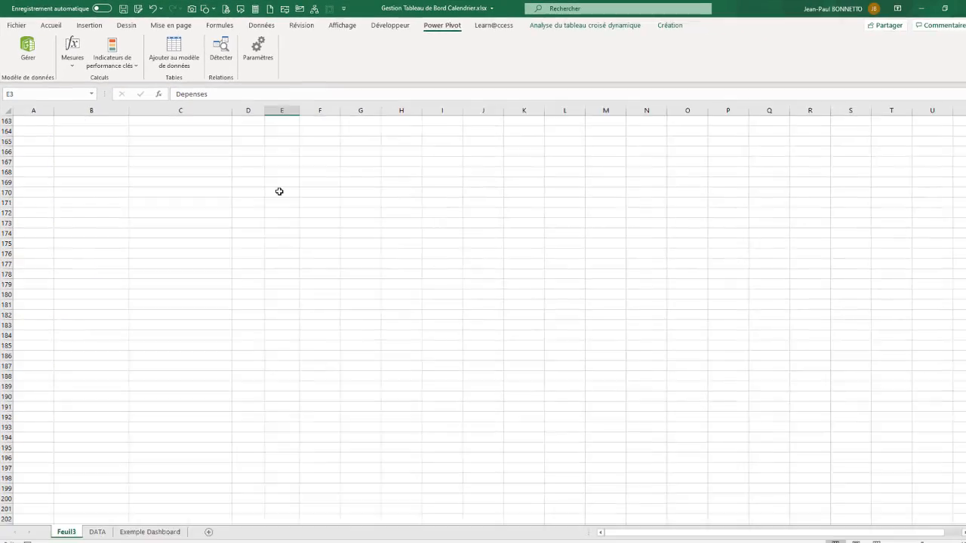
pyautogui.scroll(9, 275, 189)
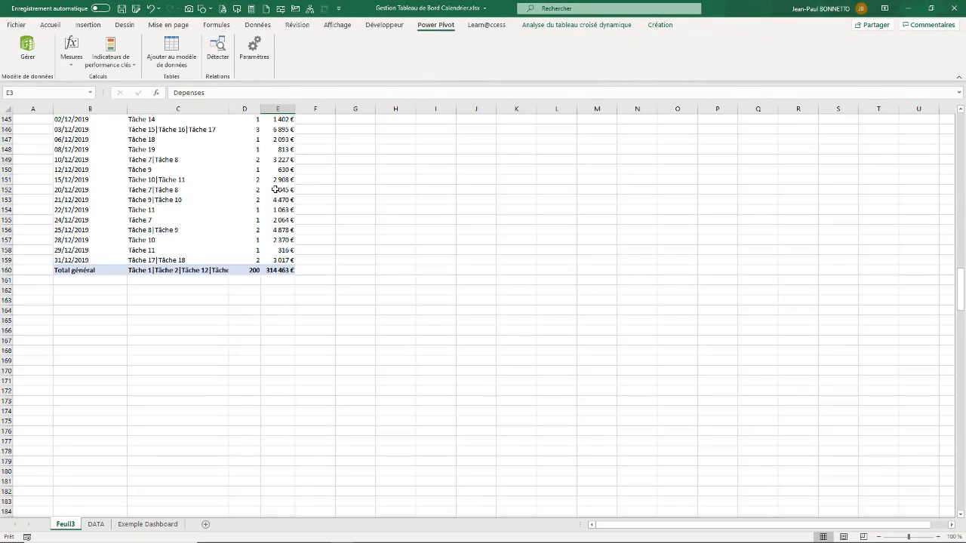
pyautogui.click(277, 270)
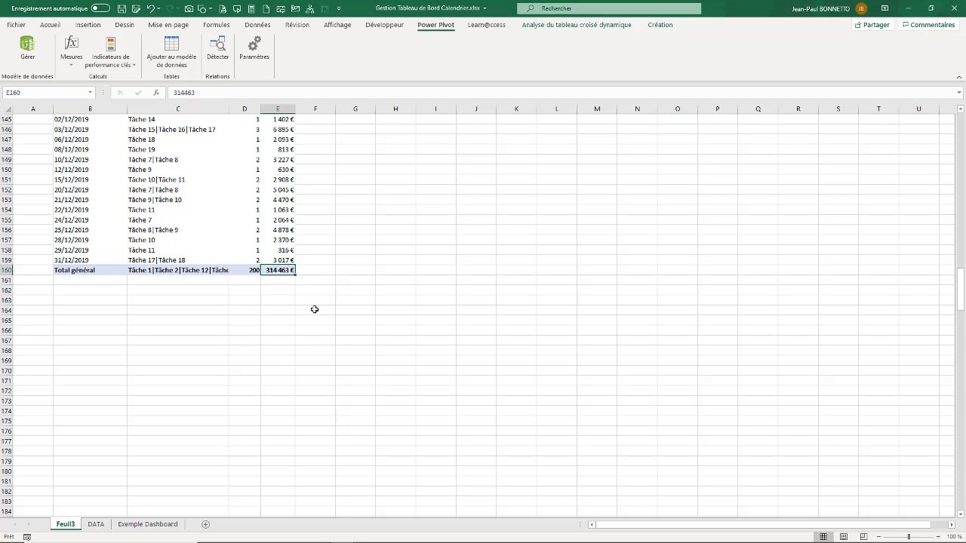
pyautogui.click(250, 270)
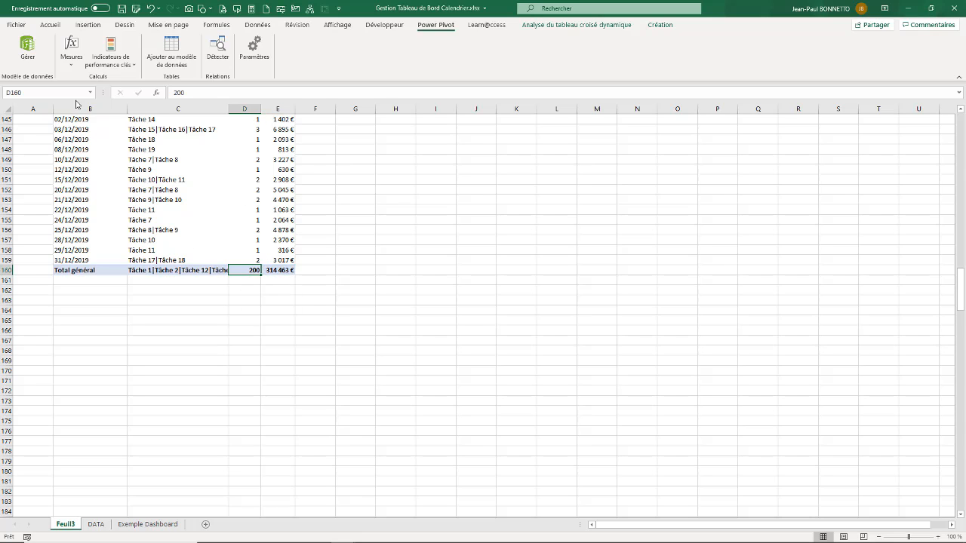
pyautogui.click(151, 270)
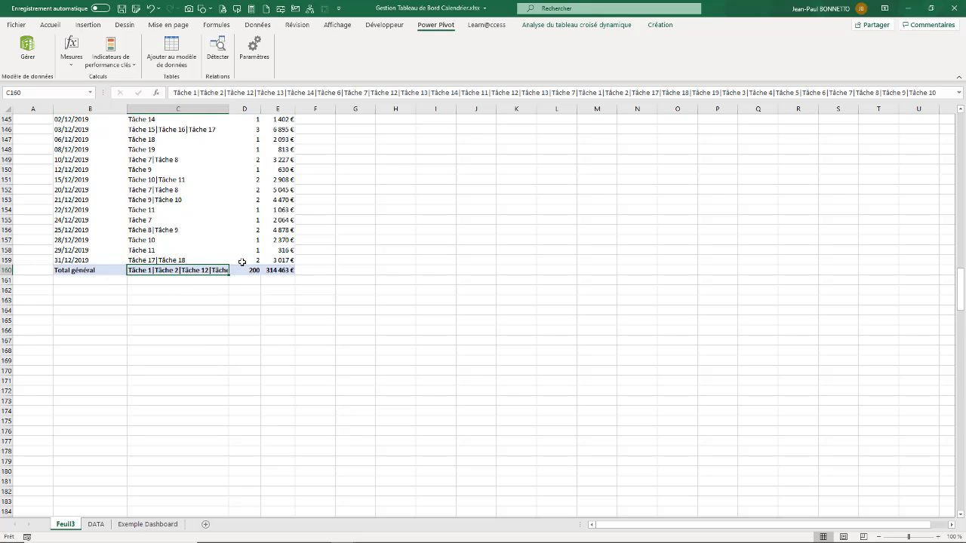
# - Turn off the pivot table's grand totals for both rows and columns, and narrow the empty column A
pyautogui.scroll(6, 270, 261)
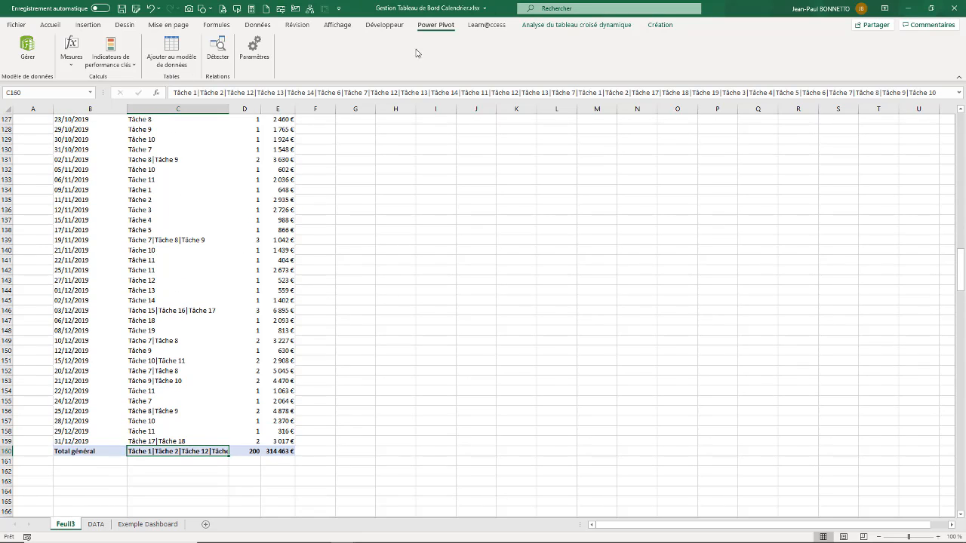
pyautogui.click(660, 27)
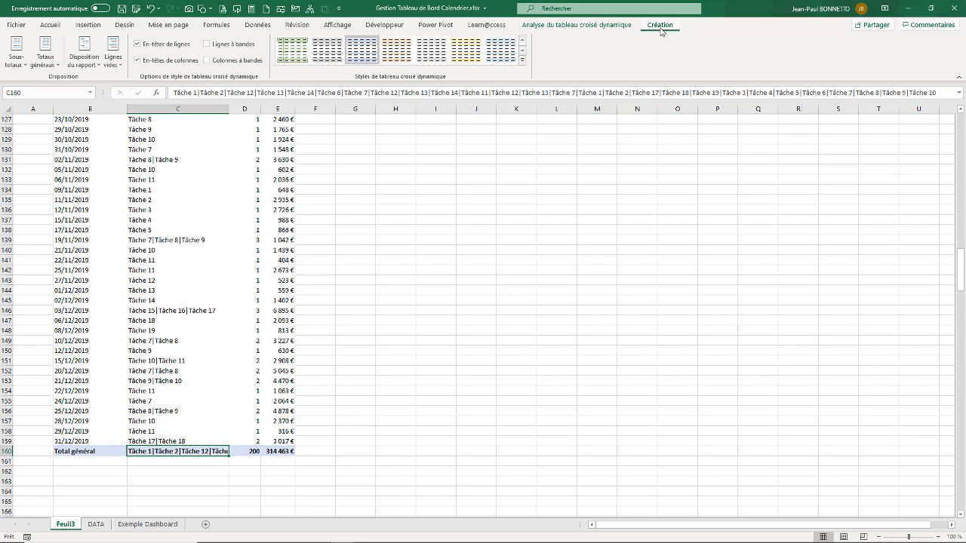
pyautogui.click(52, 64)
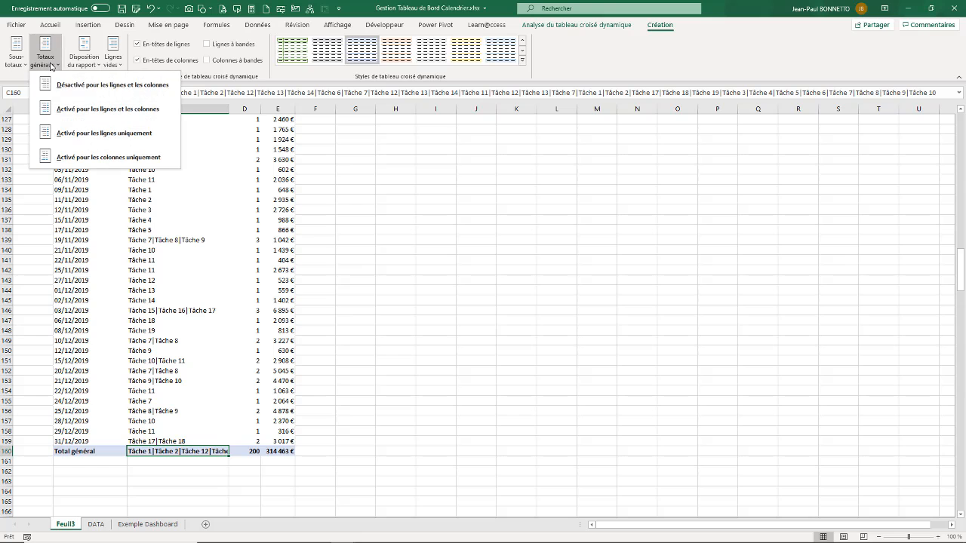
pyautogui.click(90, 88)
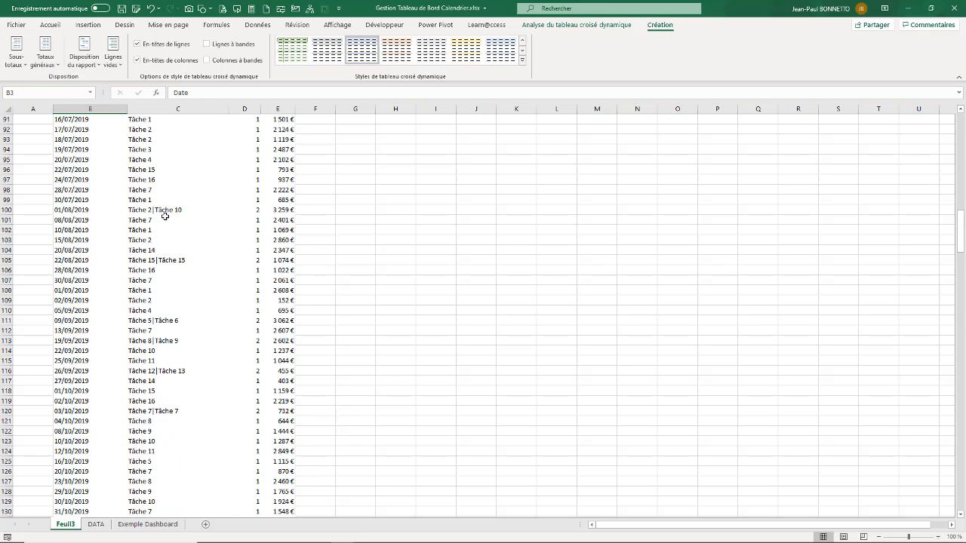
pyautogui.scroll(-18, 164, 217)
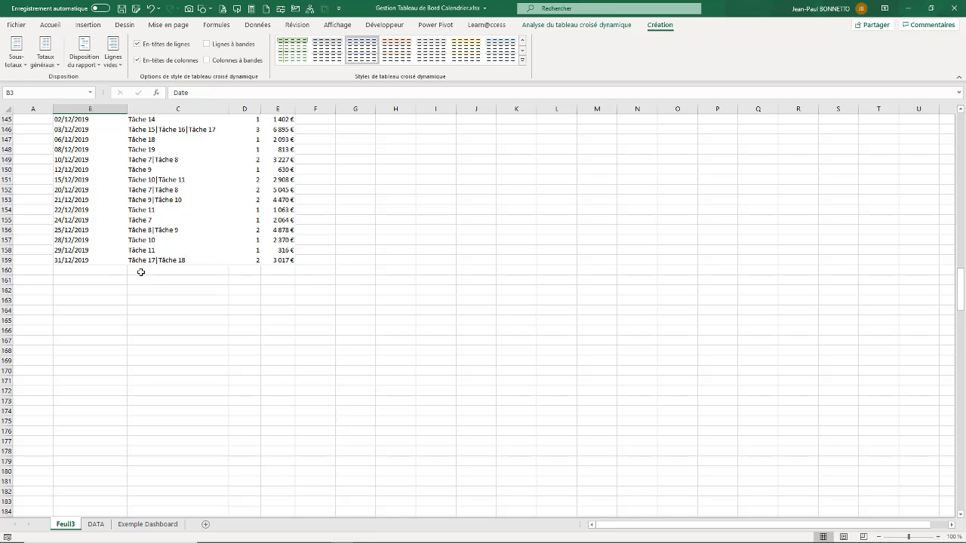
pyautogui.scroll(20, 141, 272)
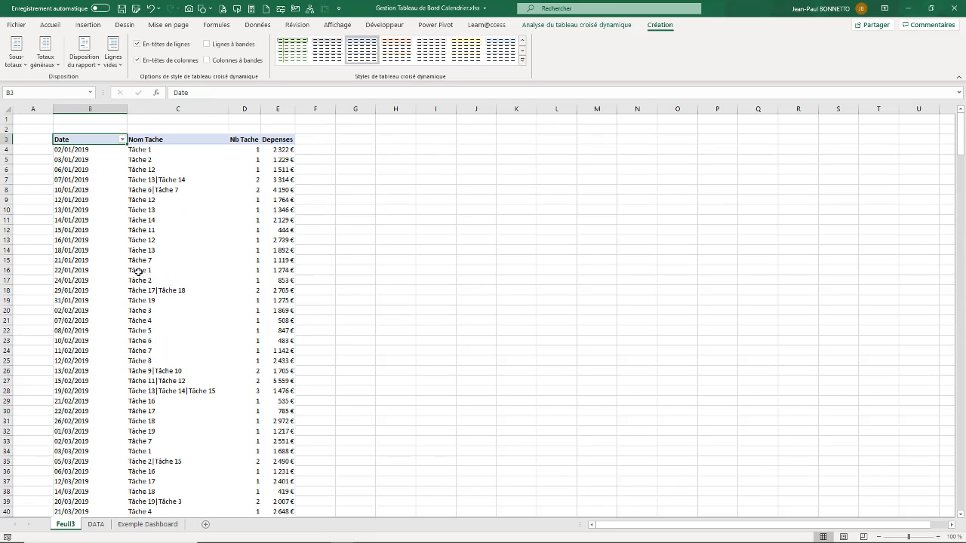
pyautogui.moveTo(53, 109); pyautogui.dragTo(25, 135)
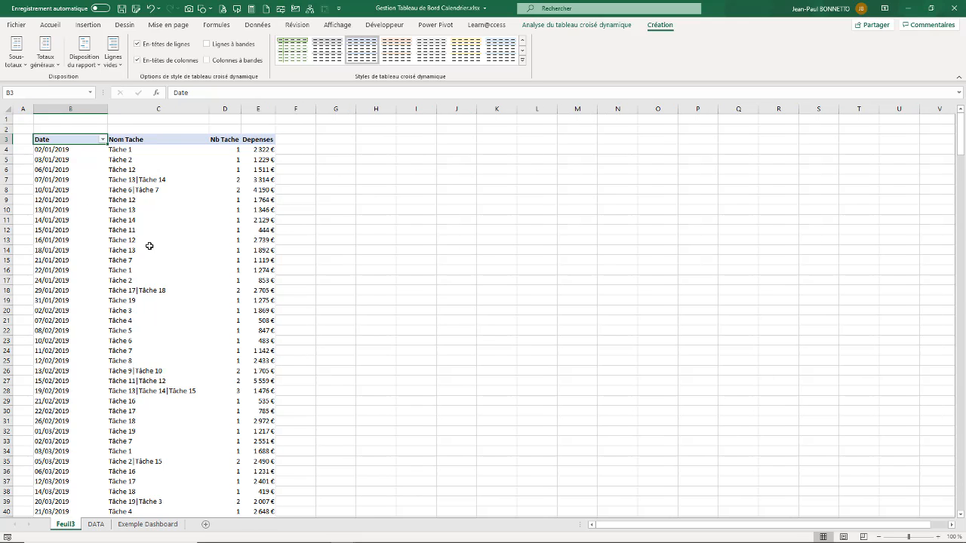
# - Show the pivot table's field list, add a slicer for the Calendrier table's Mois field and place it beside the pivot table
pyautogui.click(127, 197)
pyautogui.click(559, 25)
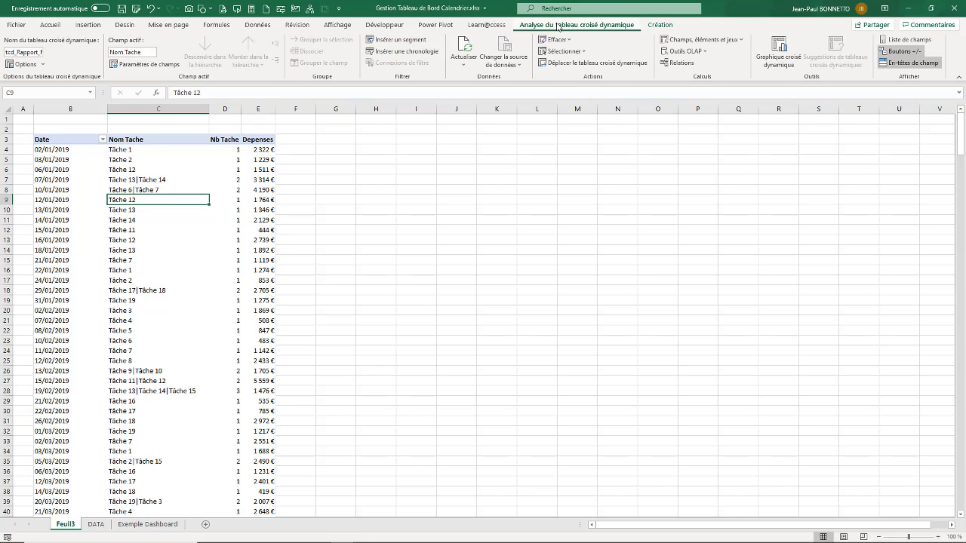
pyautogui.click(910, 39)
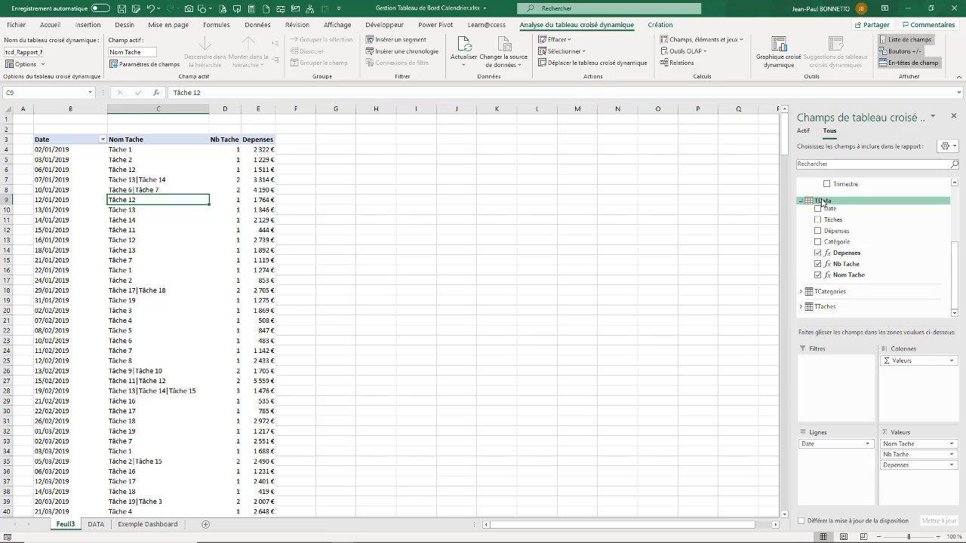
pyautogui.scroll(3, 817, 216)
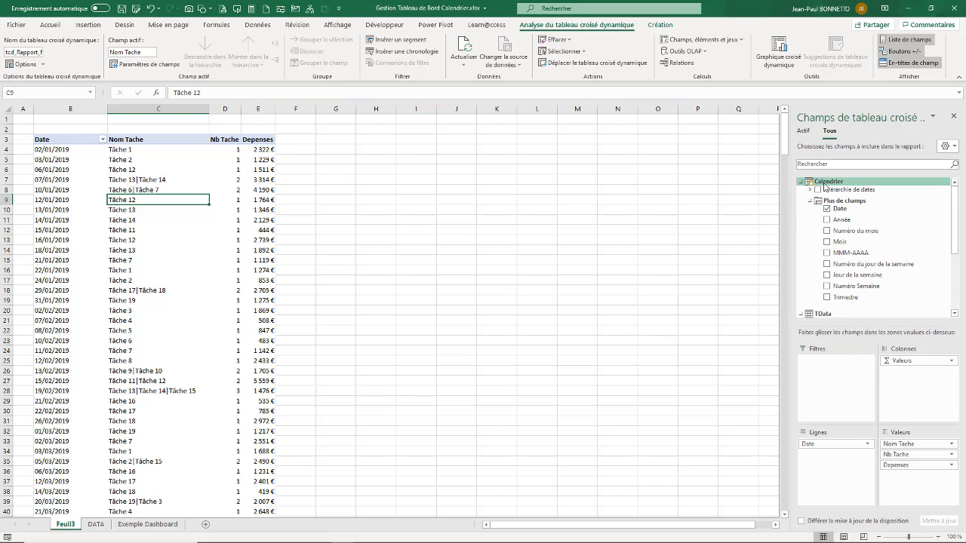
pyautogui.rightClick(841, 244)
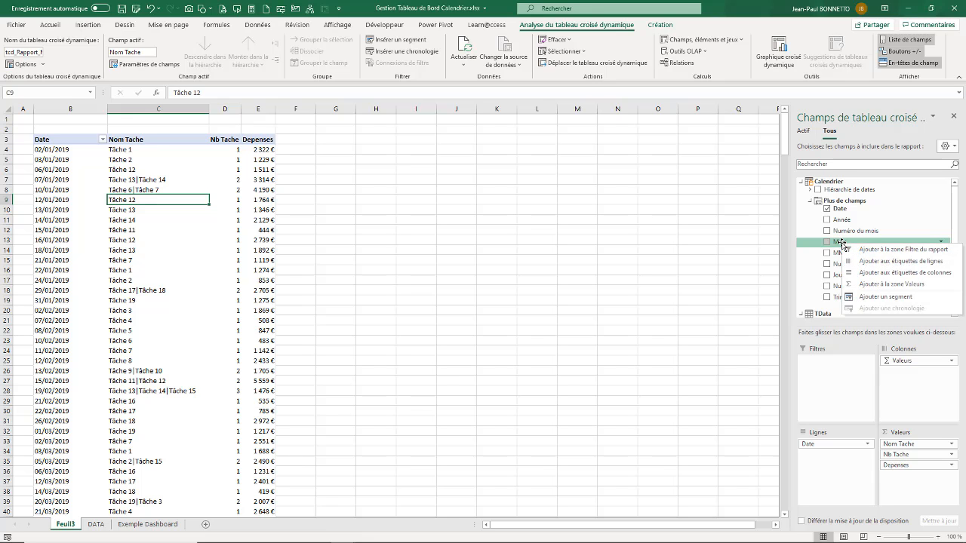
pyautogui.click(732, 261)
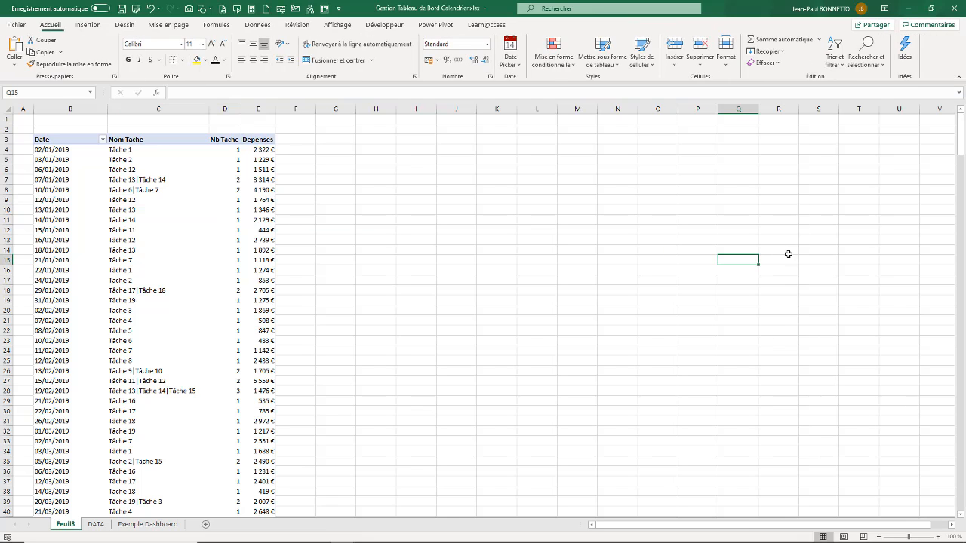
pyautogui.click(128, 174)
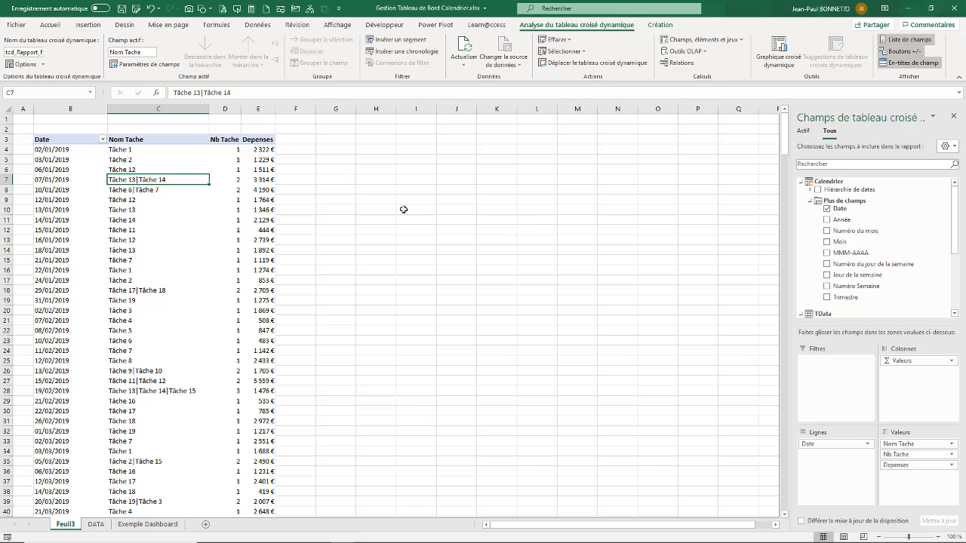
pyautogui.rightClick(848, 242)
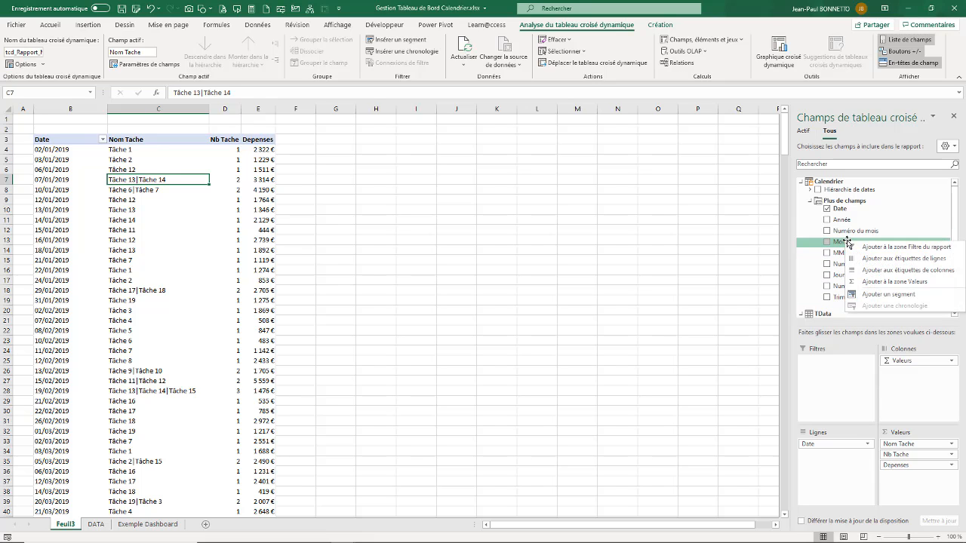
pyautogui.click(887, 294)
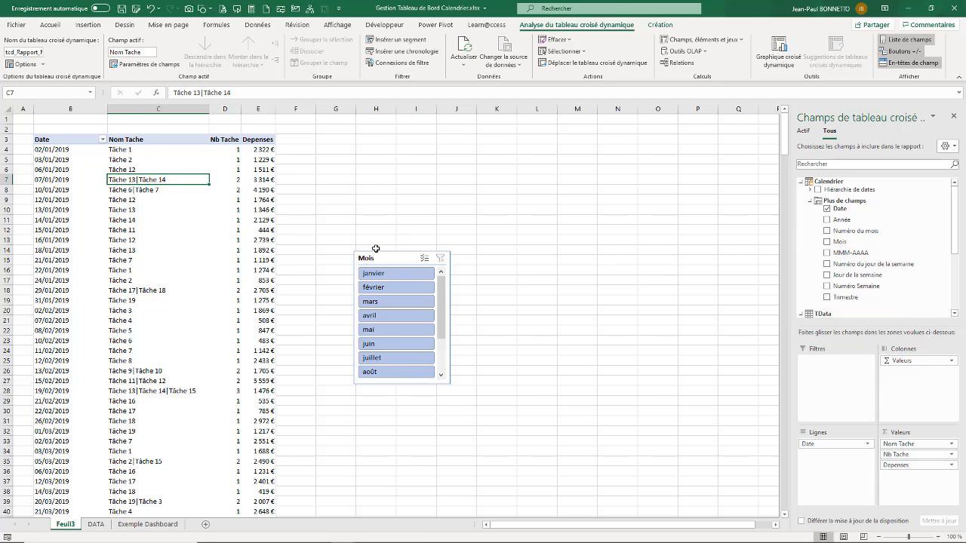
pyautogui.moveTo(400, 258); pyautogui.dragTo(365, 142)
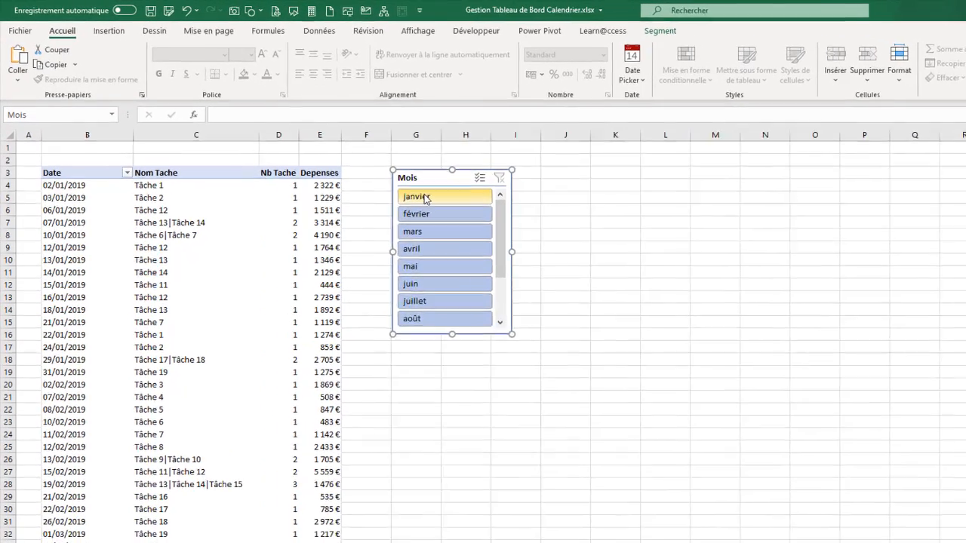
# - Try the Mois slicer on several months from janvier to avril, including janvier and février together, and leave only janvier selected
pyautogui.click(426, 199)
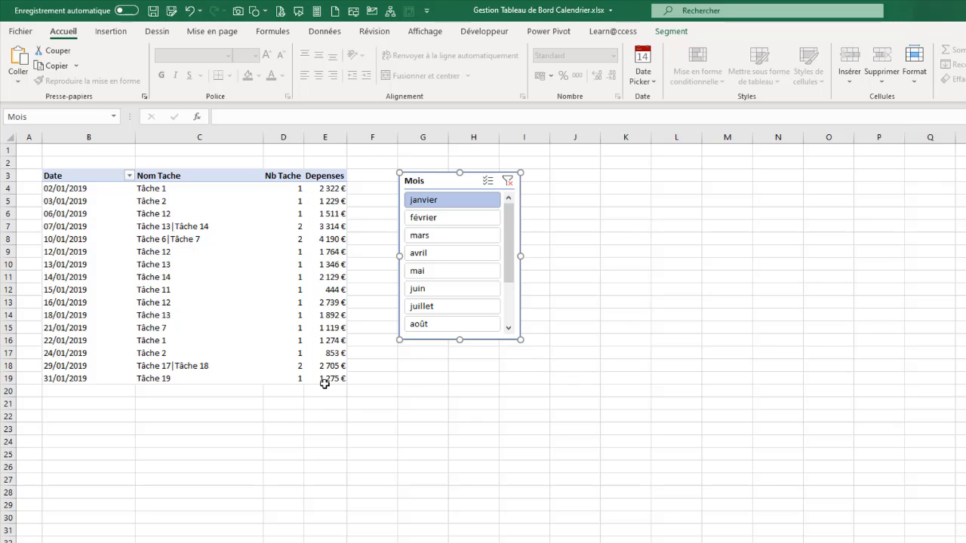
pyautogui.click(427, 218)
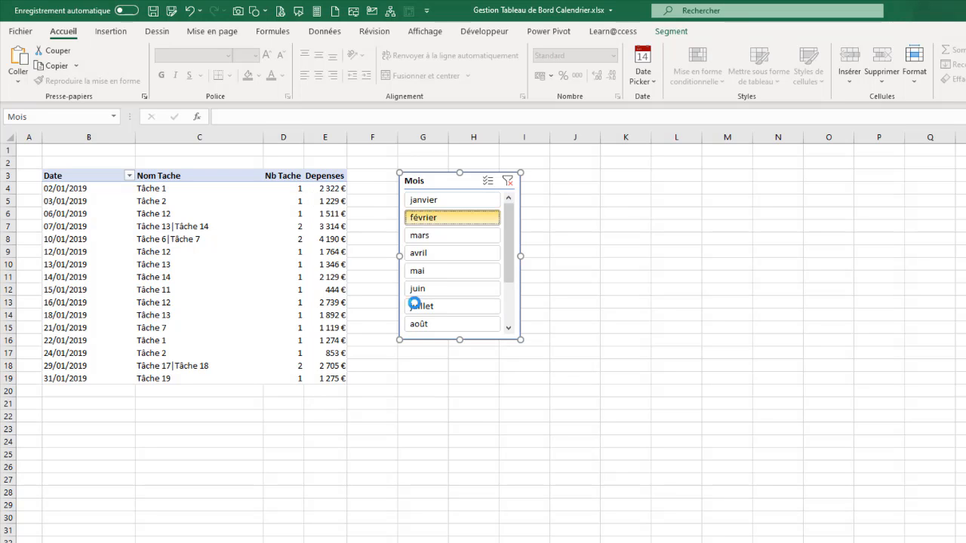
pyautogui.click(441, 236)
pyautogui.click(441, 255)
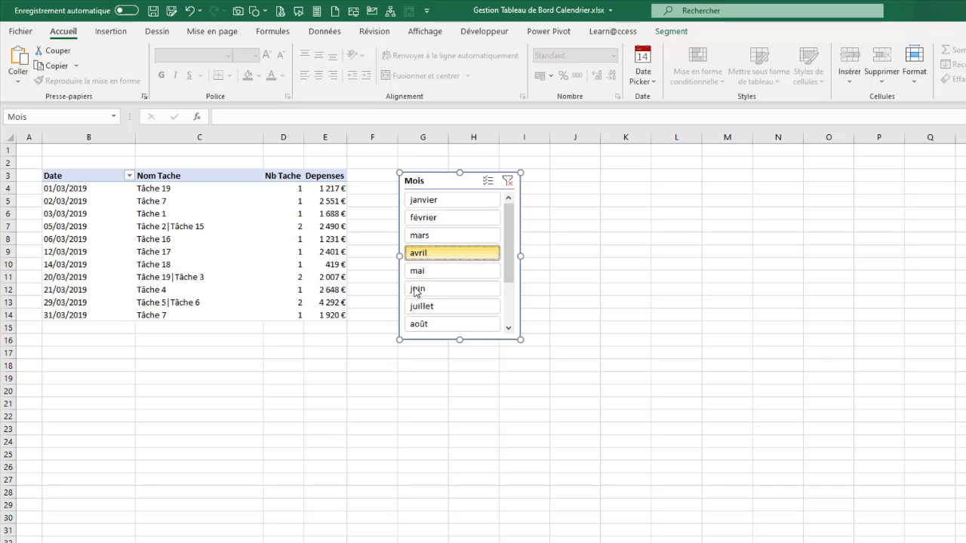
pyautogui.click(444, 218)
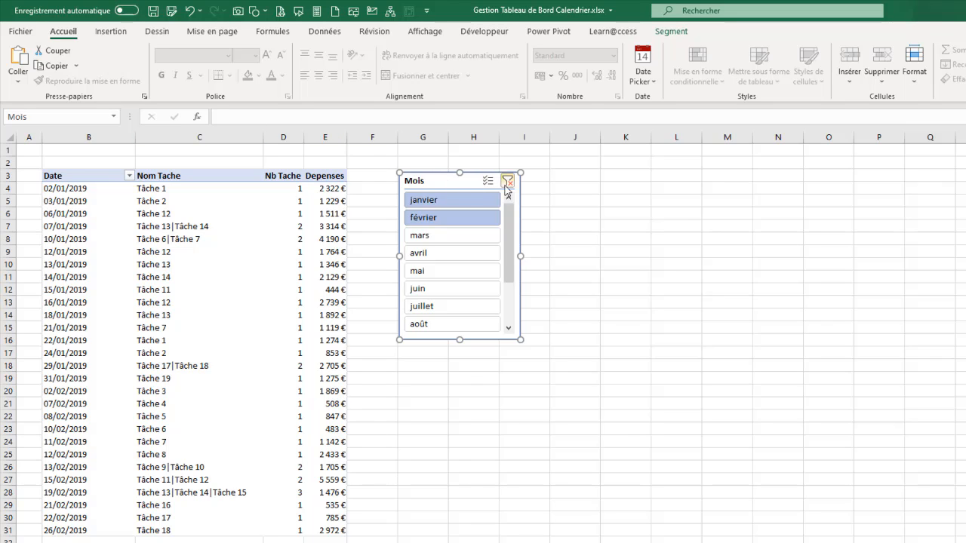
pyautogui.click(446, 200)
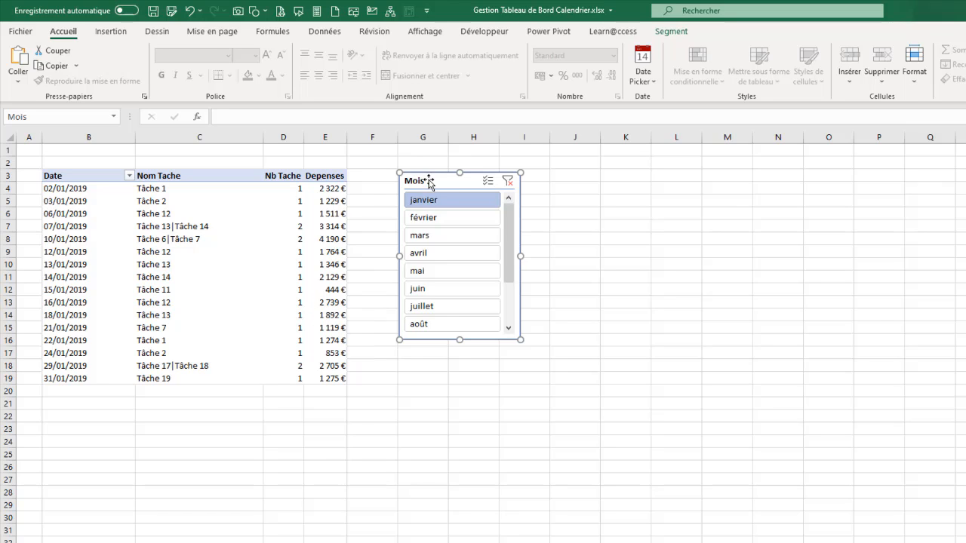
# - Narrow the empty column F and reposition the Mois slicer at column G, level with the pivot table's header row
pyautogui.moveTo(424, 181); pyautogui.dragTo(494, 212)
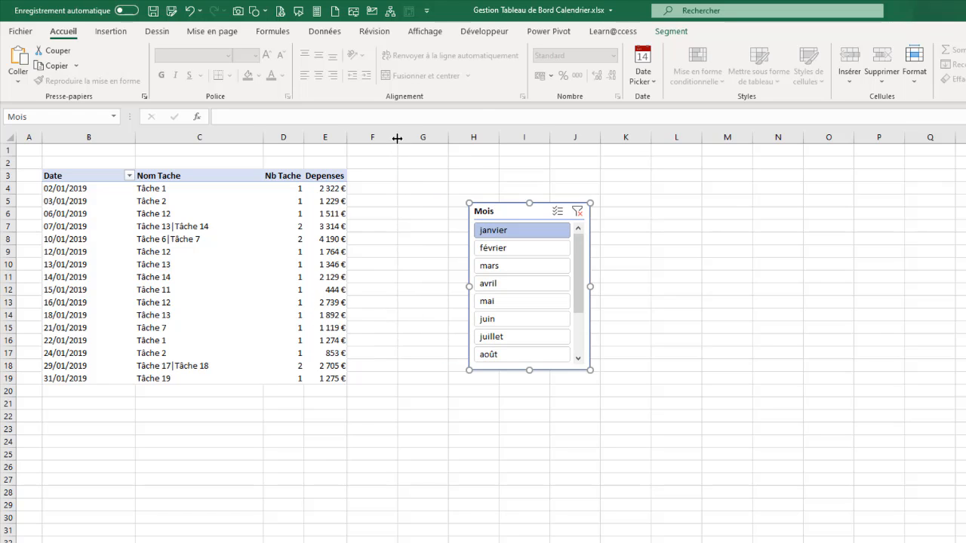
pyautogui.moveTo(398, 139); pyautogui.dragTo(367, 160)
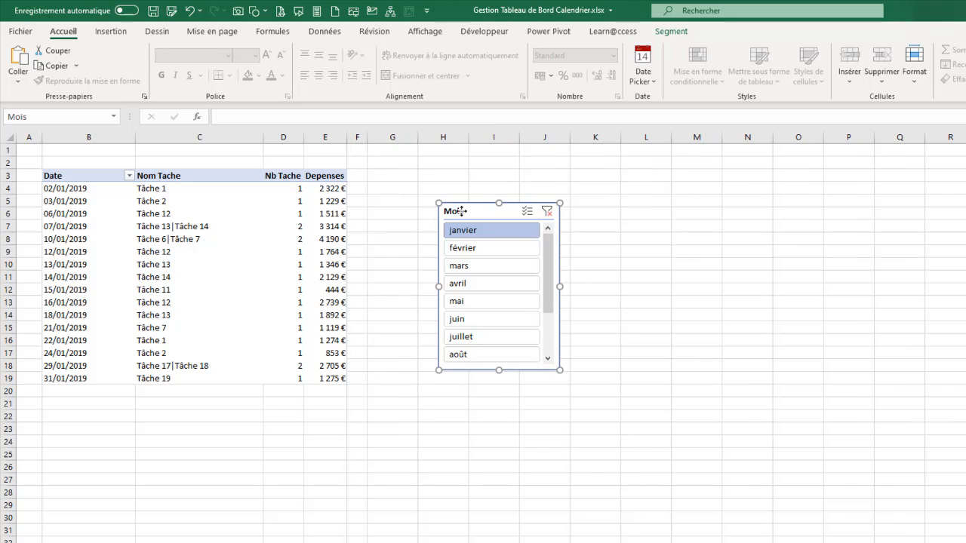
pyautogui.moveTo(462, 212); pyautogui.dragTo(417, 180)
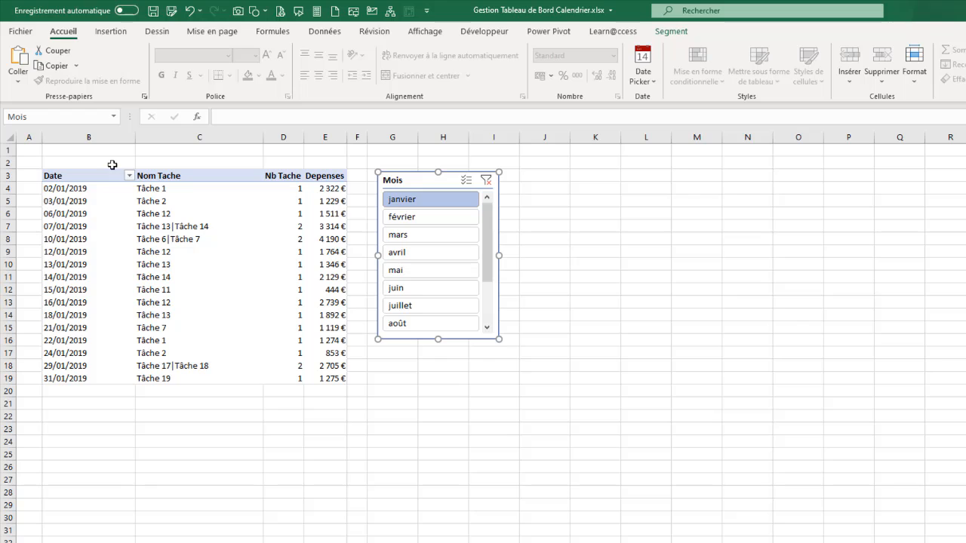
# - Copy the RAPPORT MENSUEL EVENEMENT title from B8 of the Gestion Tableau de Bord Evenement Calendrier.xlsm workbook into B1 above the pivot table
pyautogui.moveTo(77, 151); pyautogui.dragTo(287, 162)
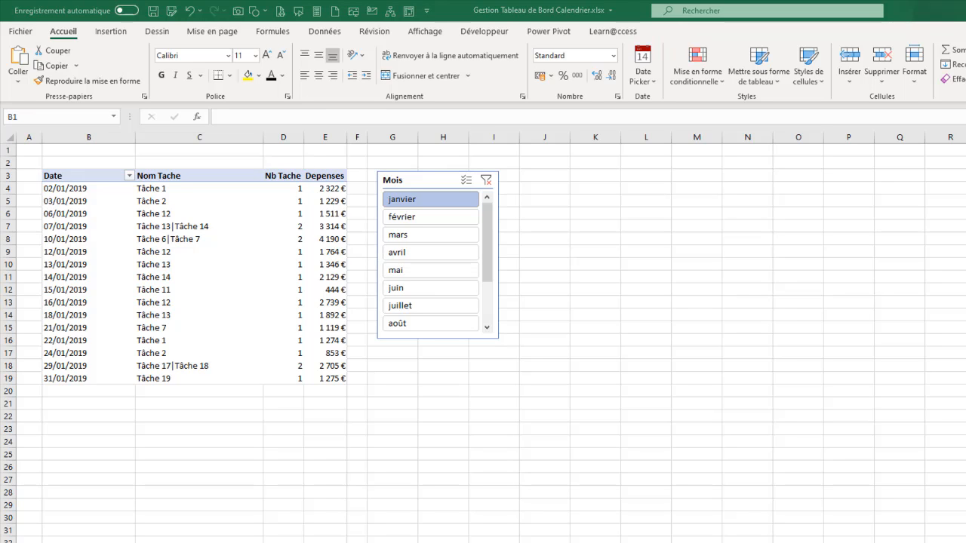
pyautogui.hotkey('alt', 'Tab')
pyautogui.click(117, 351)
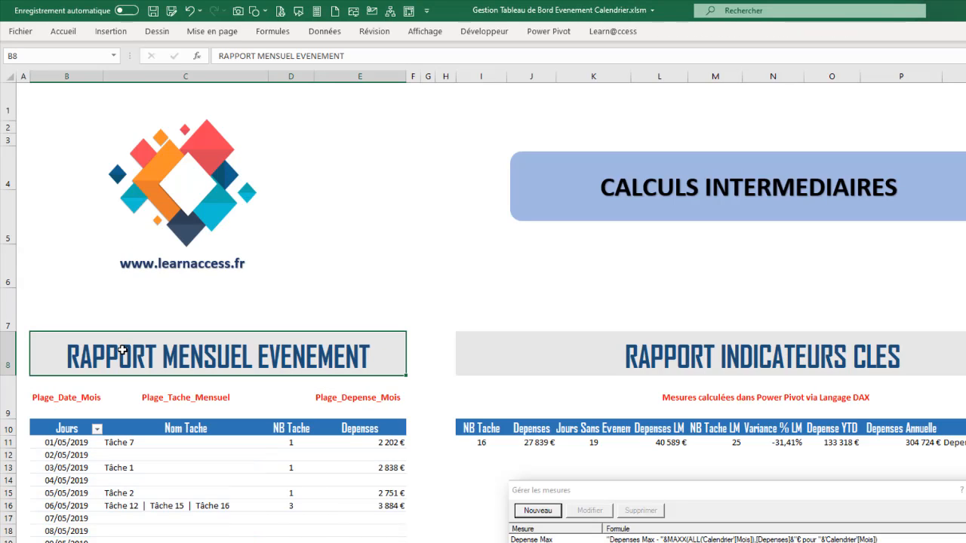
pyautogui.hotkey('ctrl', 'c')
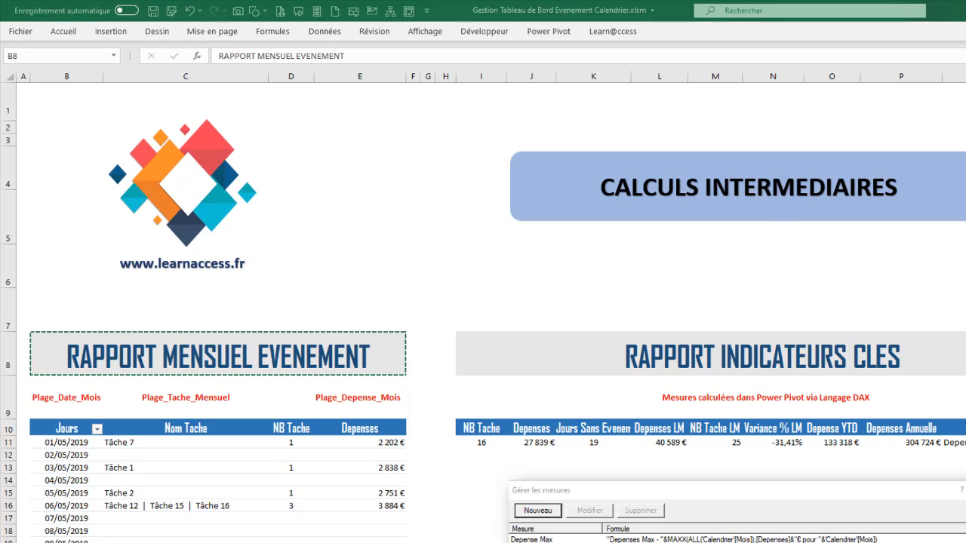
pyautogui.hotkey('alt', 'Tab')
pyautogui.click(59, 153)
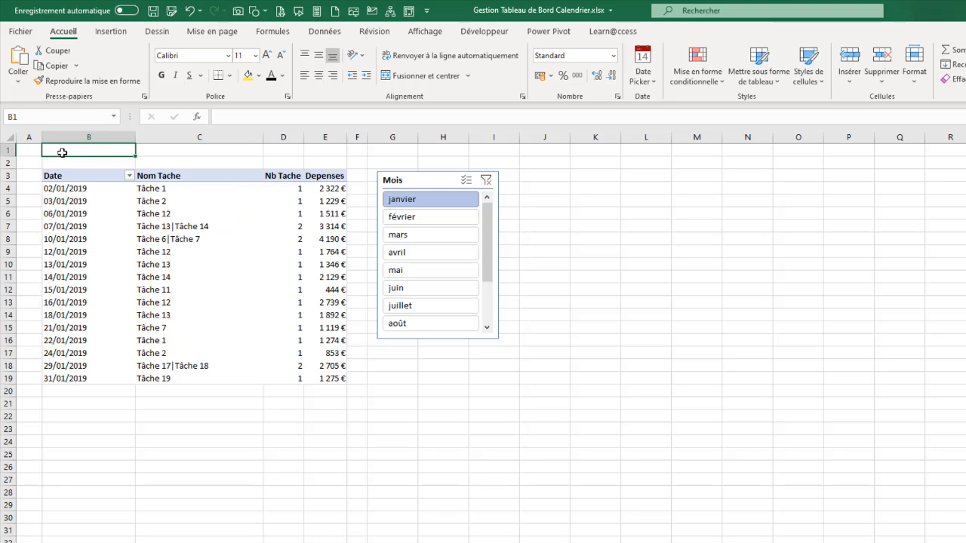
pyautogui.hotkey('ctrl', 'v')
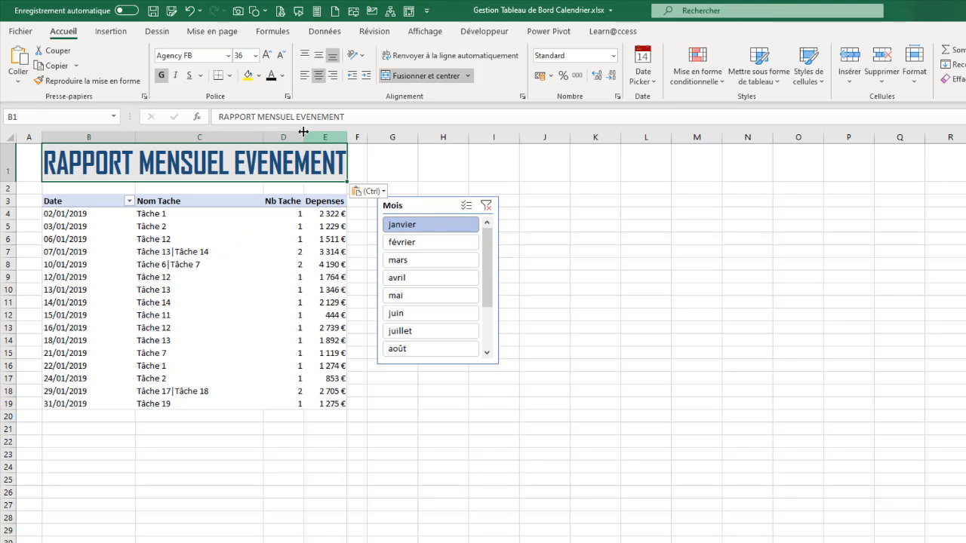
# - Reduce the RAPPORT MENSUEL EVENEMENT title's font size to 28 and nudge the Mois slicer beside the pivot table
pyautogui.moveTo(136, 138); pyautogui.dragTo(134, 138)
pyautogui.click(281, 55)
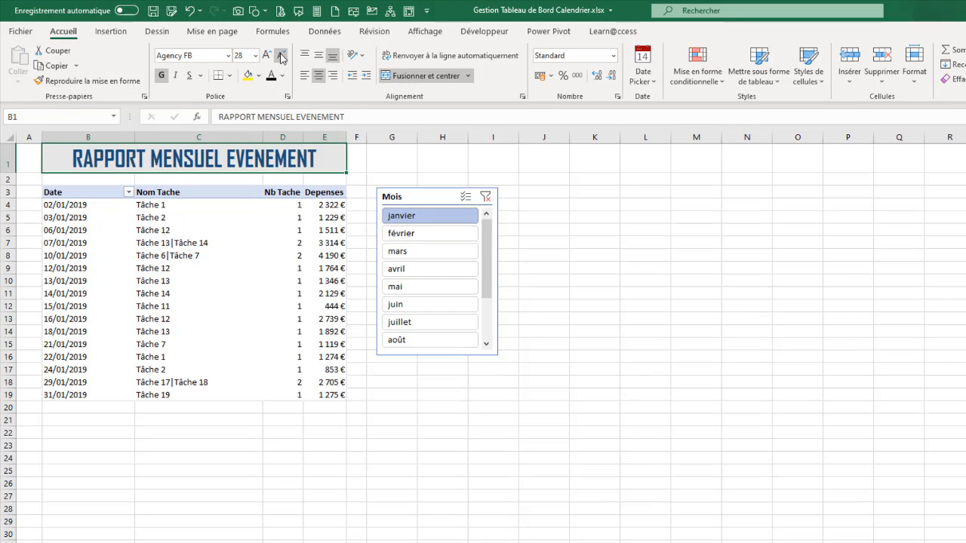
pyautogui.click(209, 254)
pyautogui.moveTo(426, 202); pyautogui.dragTo(424, 209)
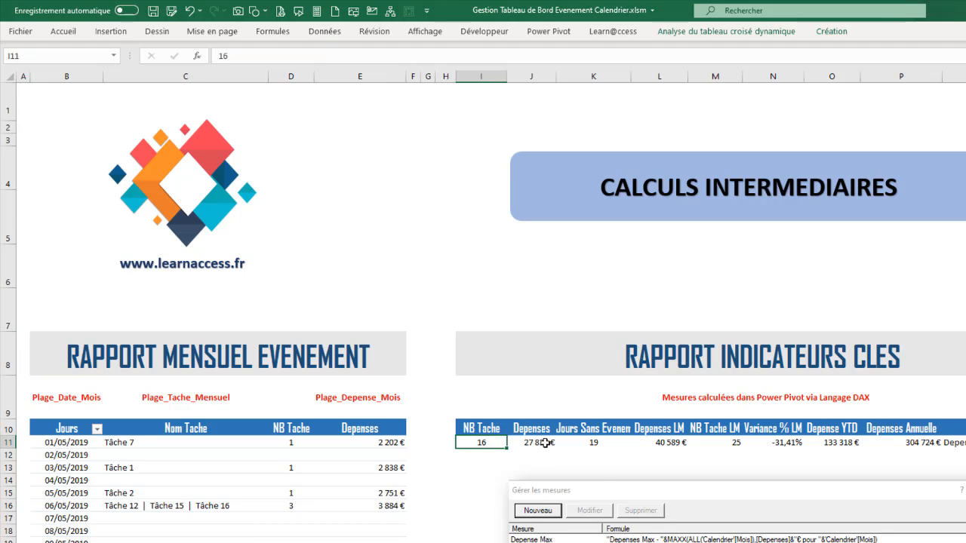
# - In the finished example workbook, examine the RAPPORT INDICATEURS CLES measures one by one, from Depenses through to Depense Max
pyautogui.click(542, 444)
pyautogui.click(600, 442)
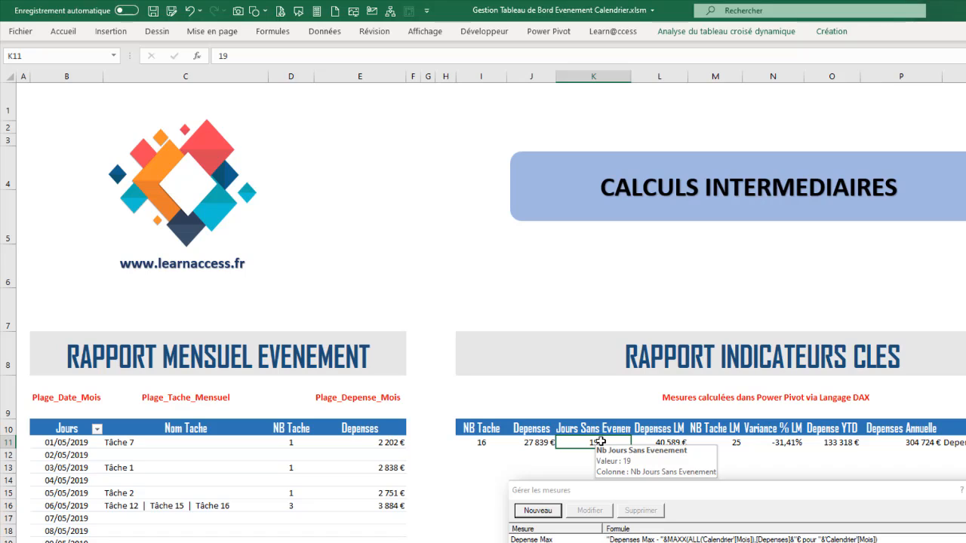
pyautogui.click(671, 443)
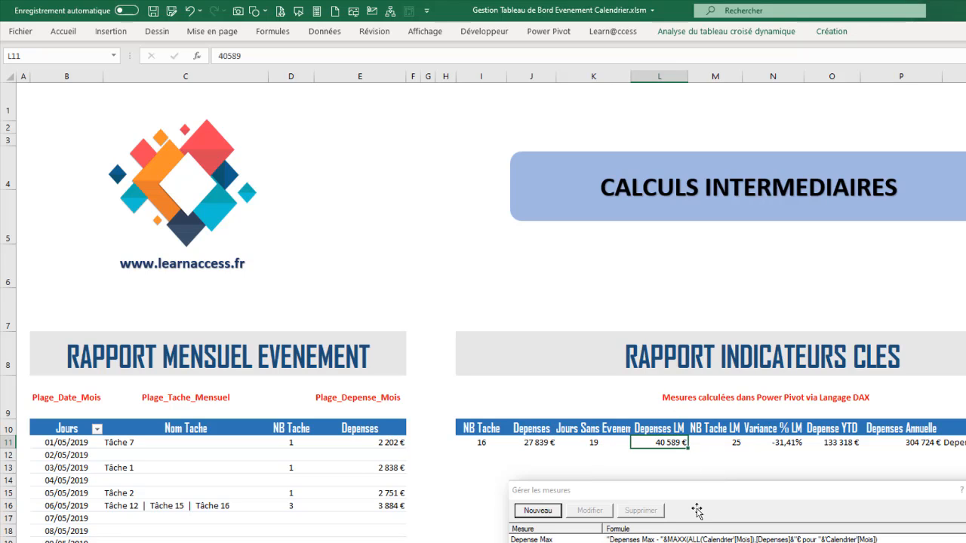
pyautogui.click(729, 443)
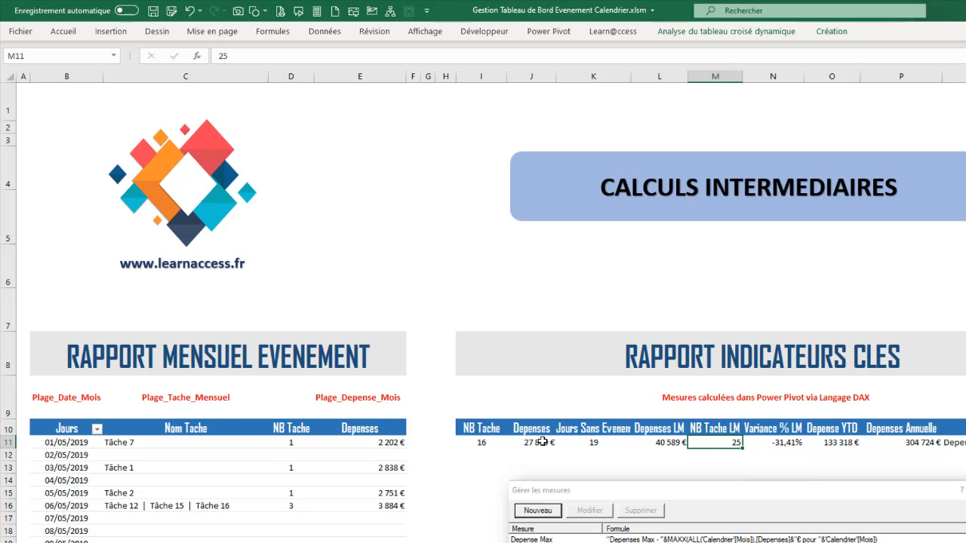
pyautogui.click(776, 442)
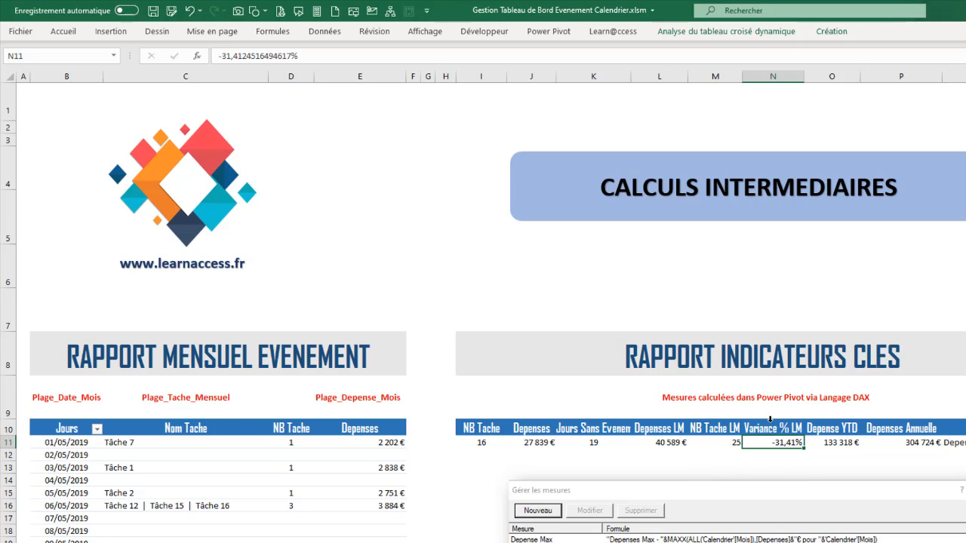
pyautogui.click(839, 443)
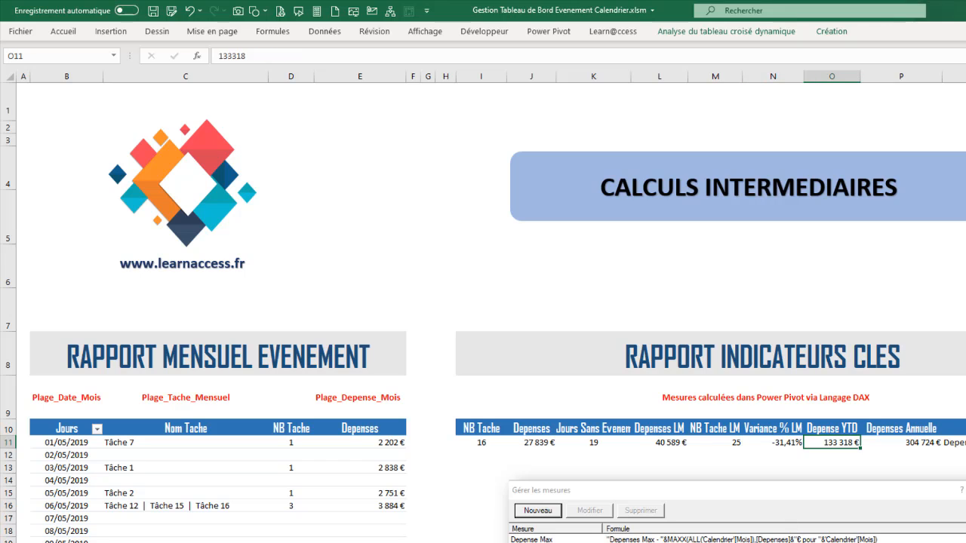
pyautogui.click(931, 445)
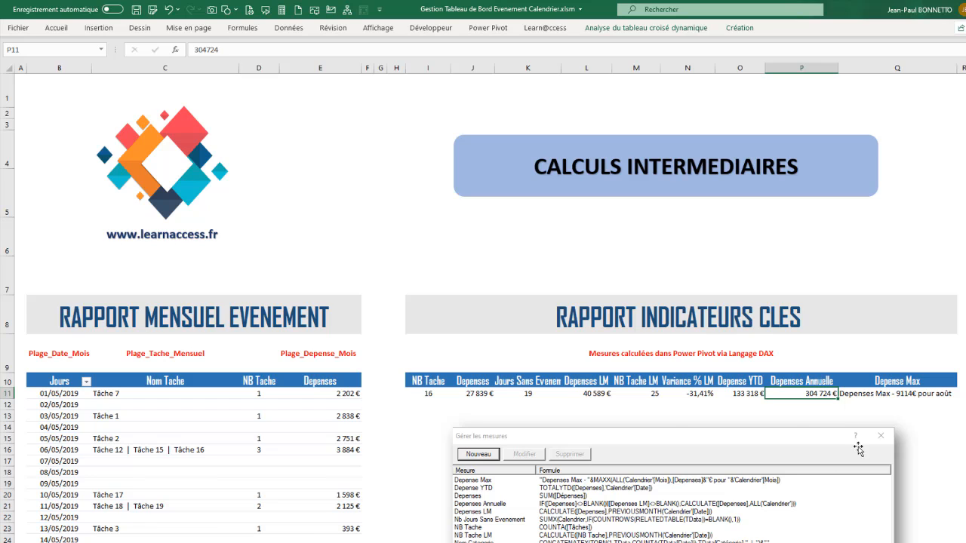
pyautogui.click(881, 393)
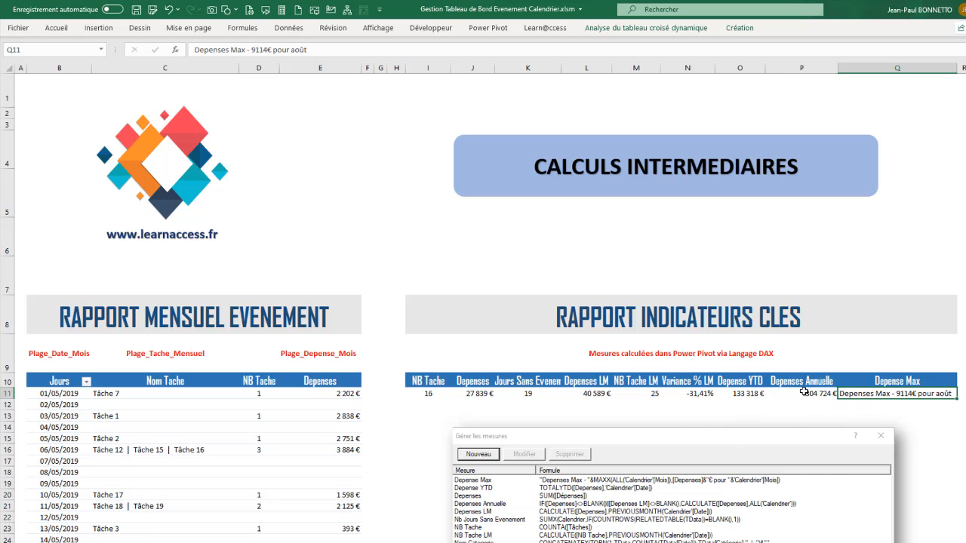
pyautogui.click(395, 247)
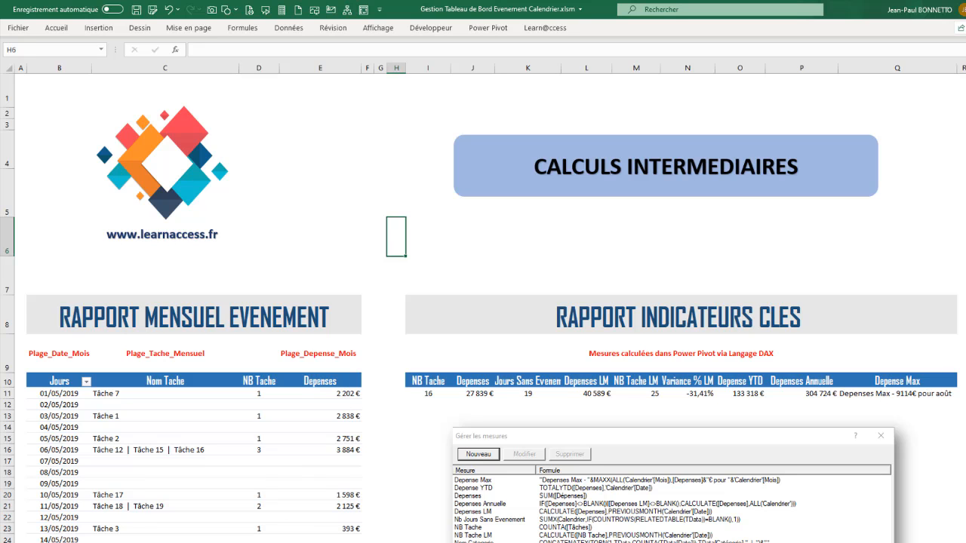
# - Switch to the Power Pivot window and start the measure Nb Tache LM with CALCULATE in an empty calculation cell below Nom Tache
pyautogui.click(385, 542)
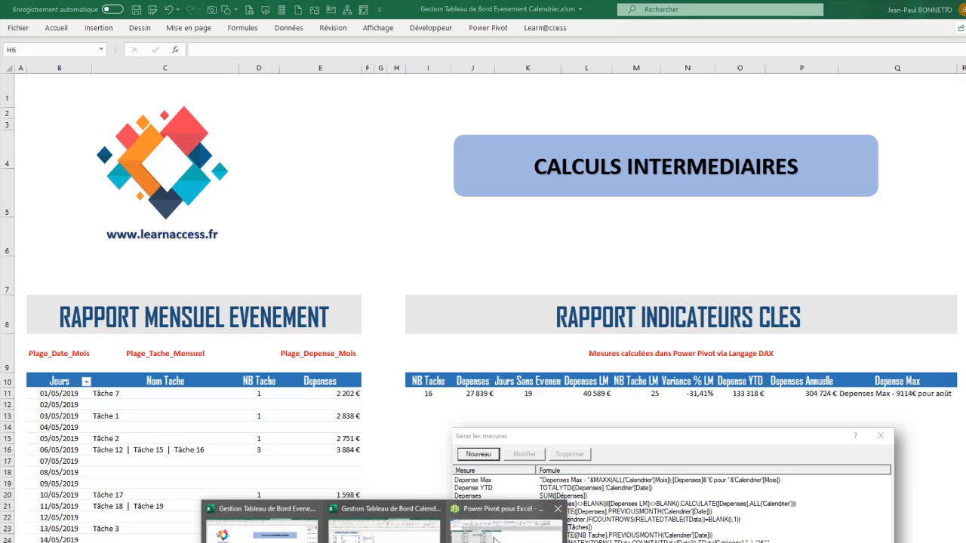
pyautogui.click(495, 540)
pyautogui.click(170, 444)
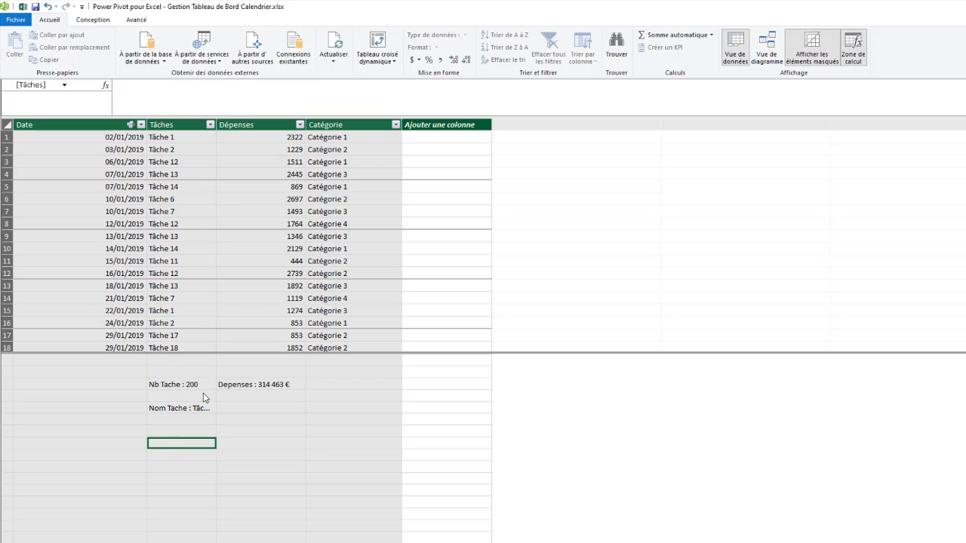
pyautogui.click(182, 420)
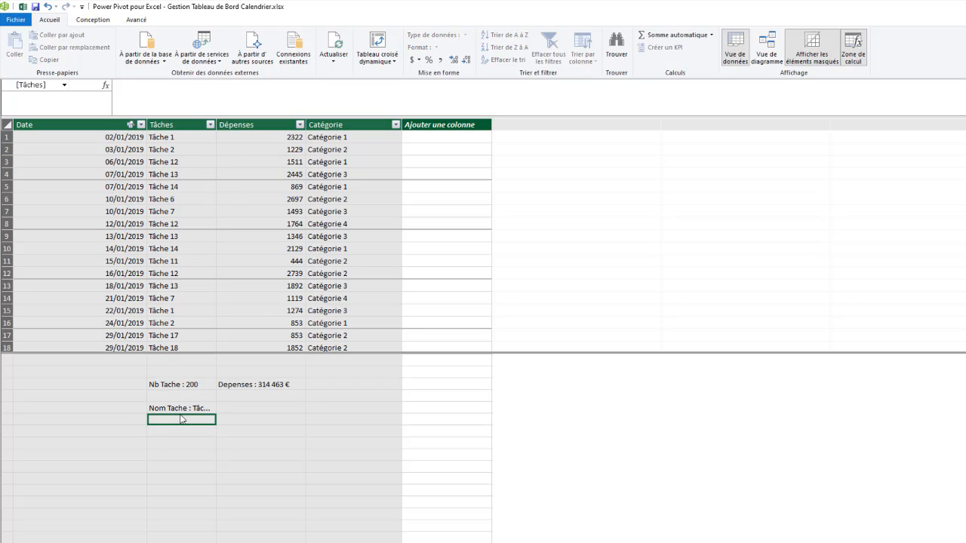
pyautogui.click(255, 410)
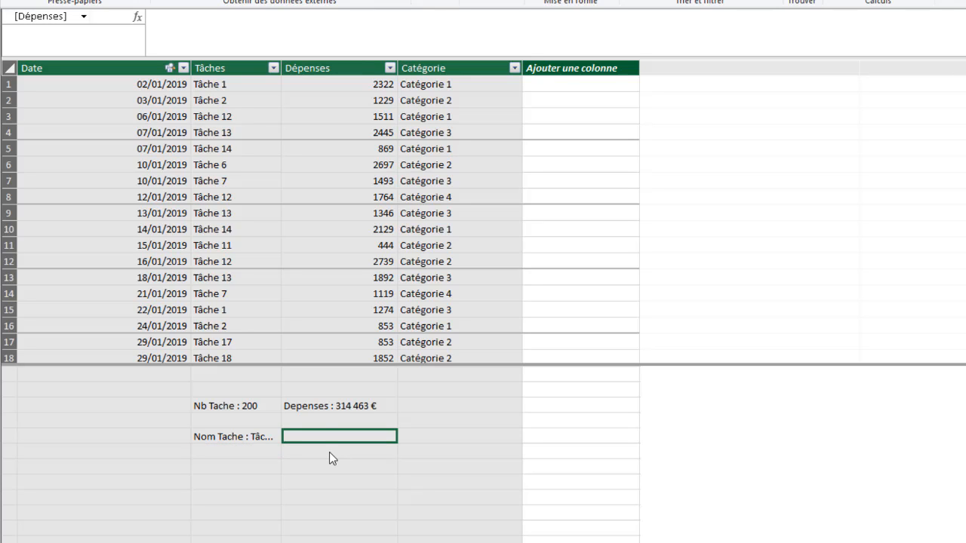
pyautogui.click(234, 482)
pyautogui.click(242, 468)
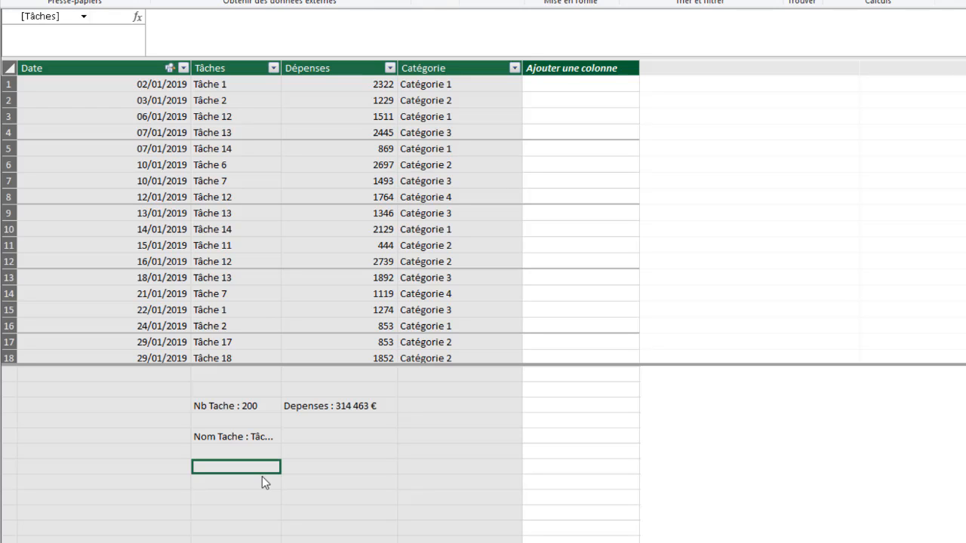
pyautogui.click(206, 19)
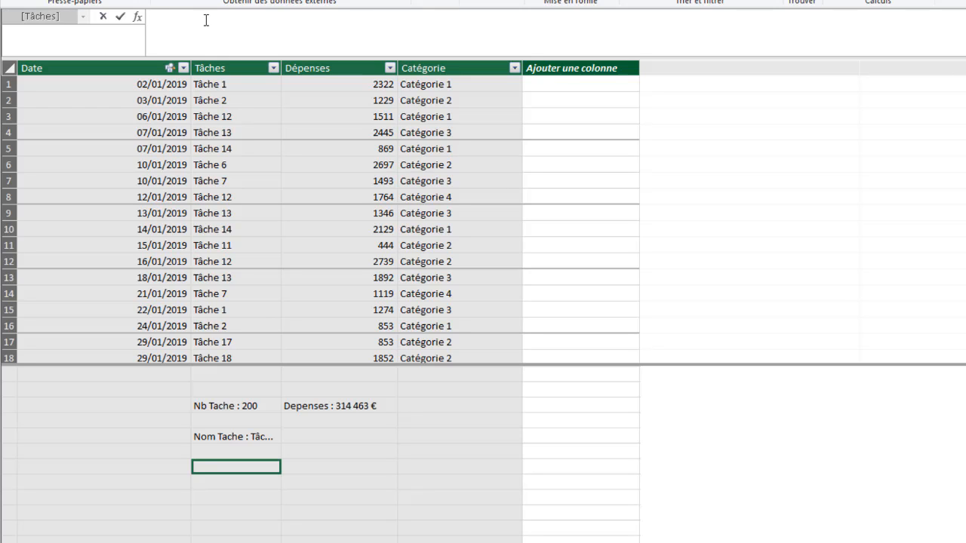
pyautogui.write('Nb Tache LM :')
pyautogui.write('=')
pyautogui.write('cal')
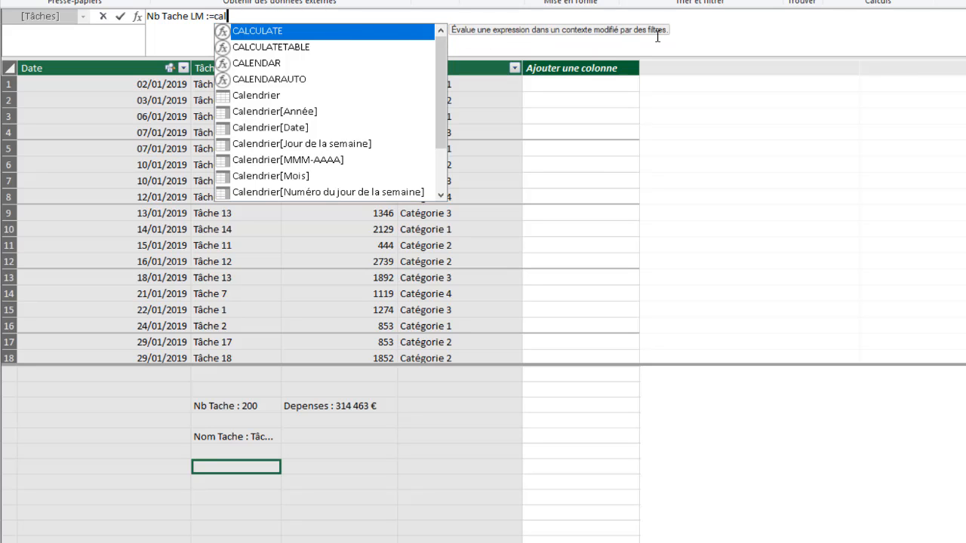
pyautogui.press('Tab')
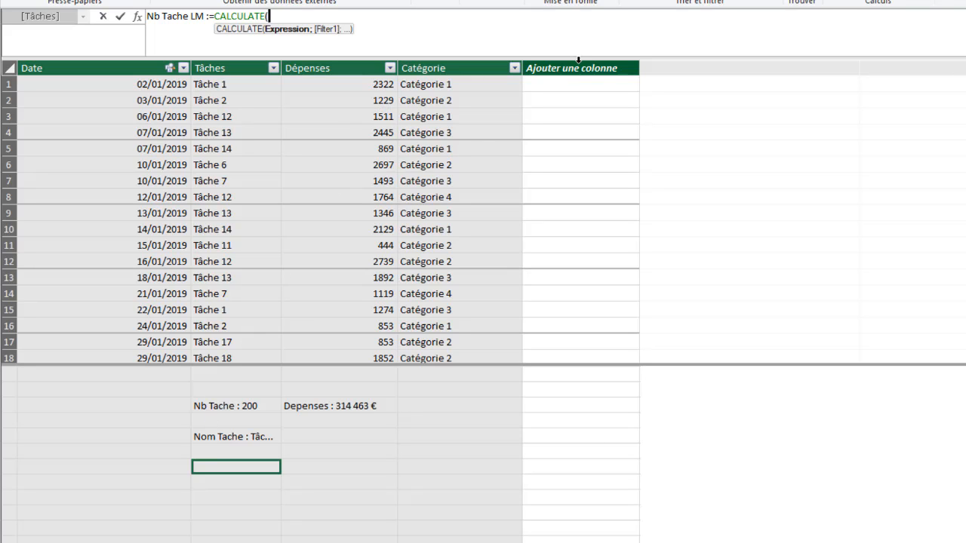
# - Complete the Nb Tache LM measure as CALCULATE([Nb Tache];PREVIOUSMONTH(Calendrier[Date])) and slightly widen the Tâches column
pyautogui.write('[')
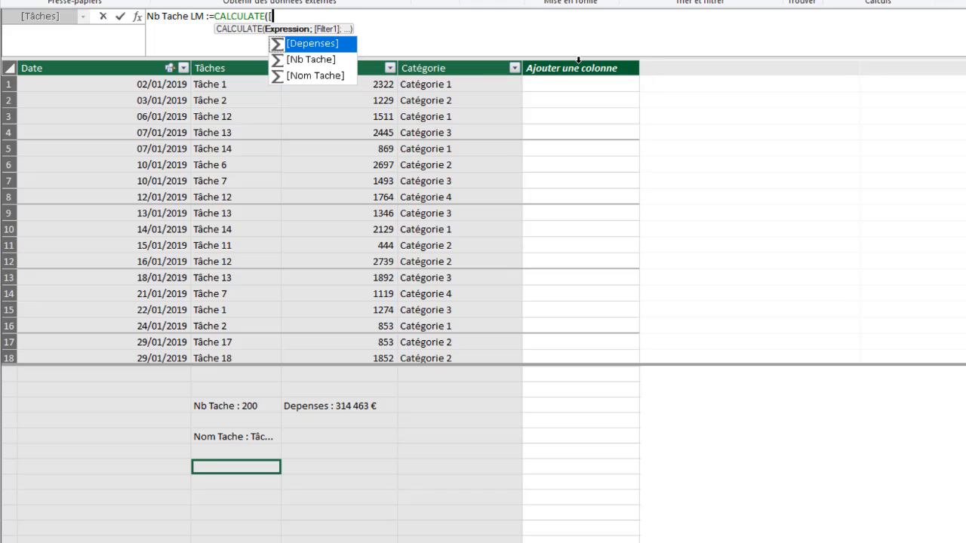
pyautogui.doubleClick(310, 59)
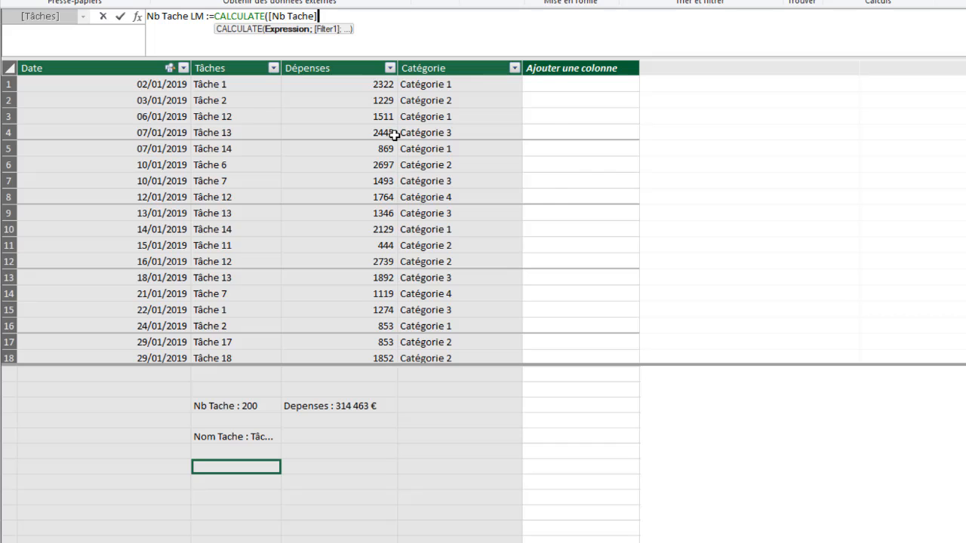
pyautogui.write(';')
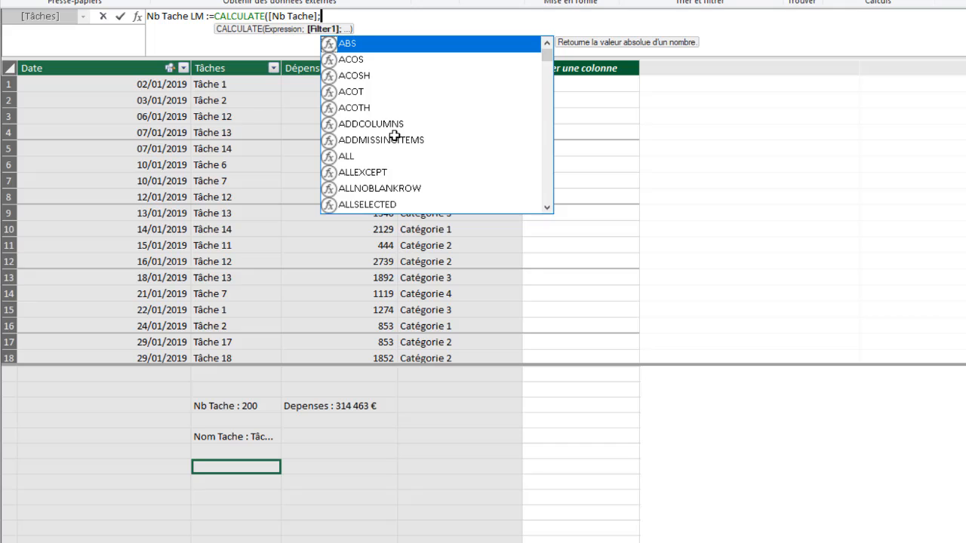
pyautogui.write('pr')
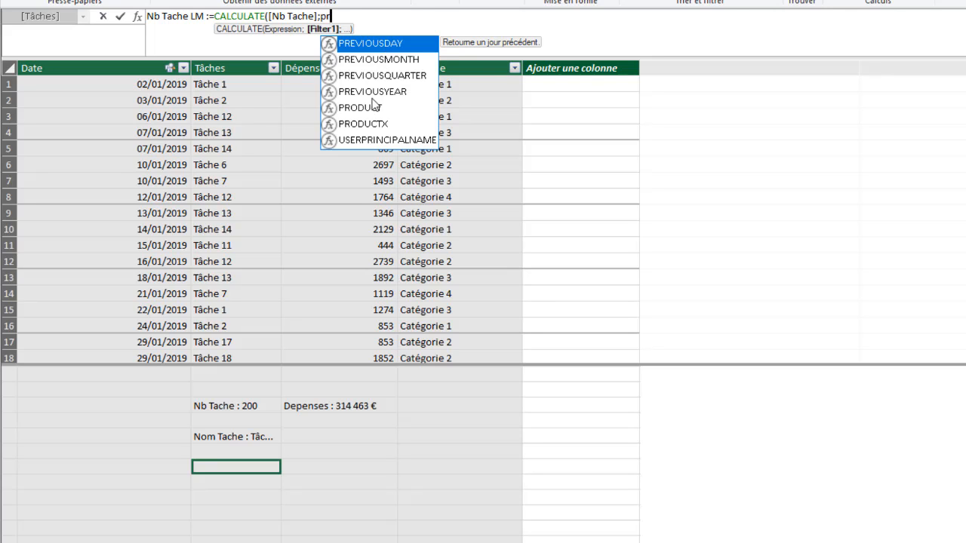
pyautogui.click(385, 60)
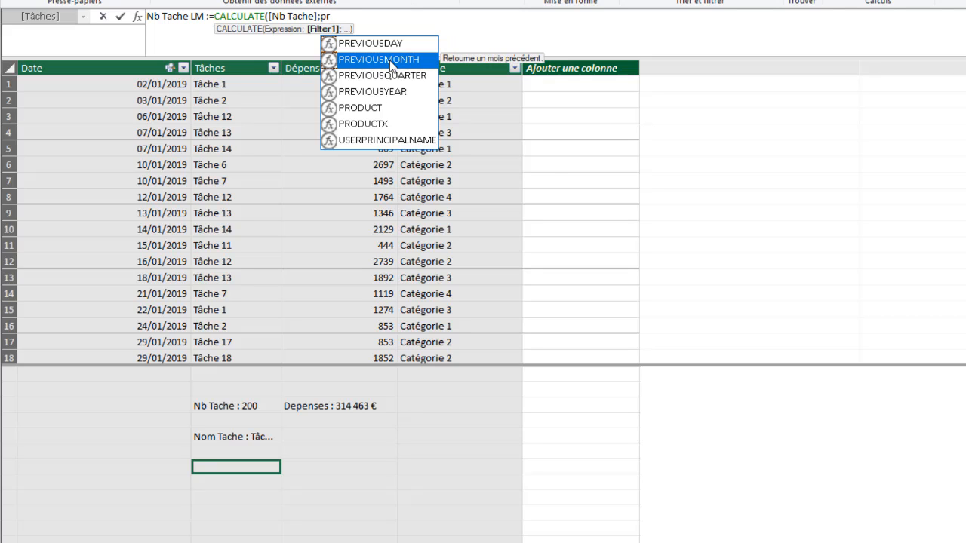
pyautogui.doubleClick(386, 59)
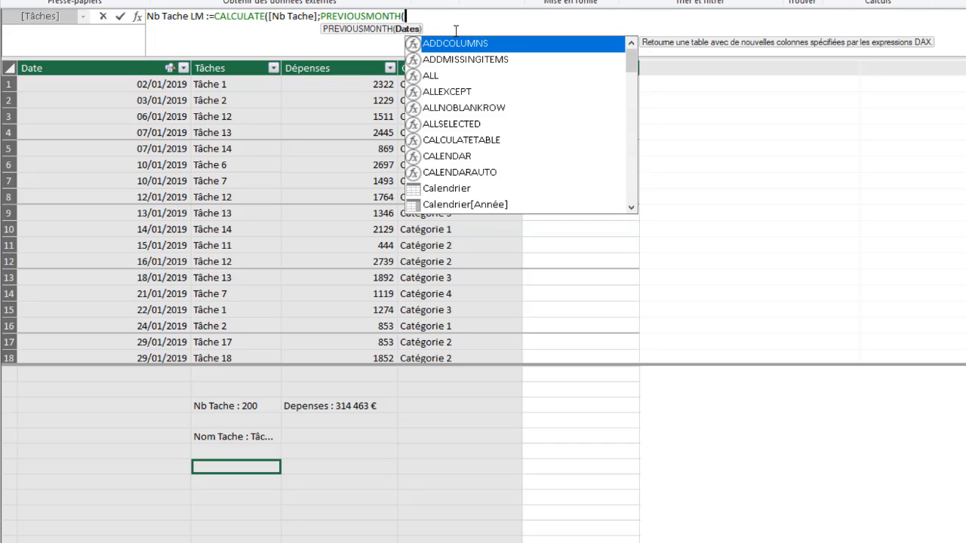
pyautogui.write('ca')
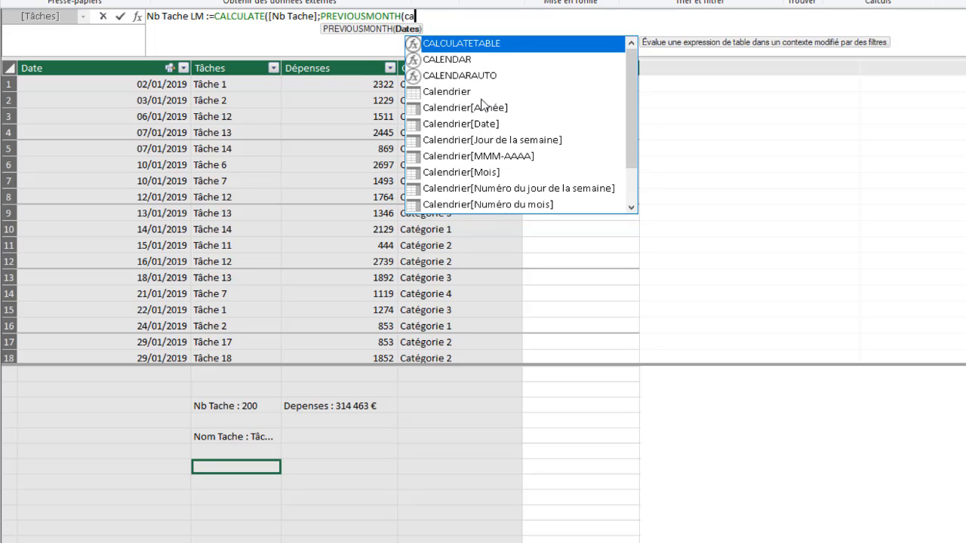
pyautogui.doubleClick(466, 124)
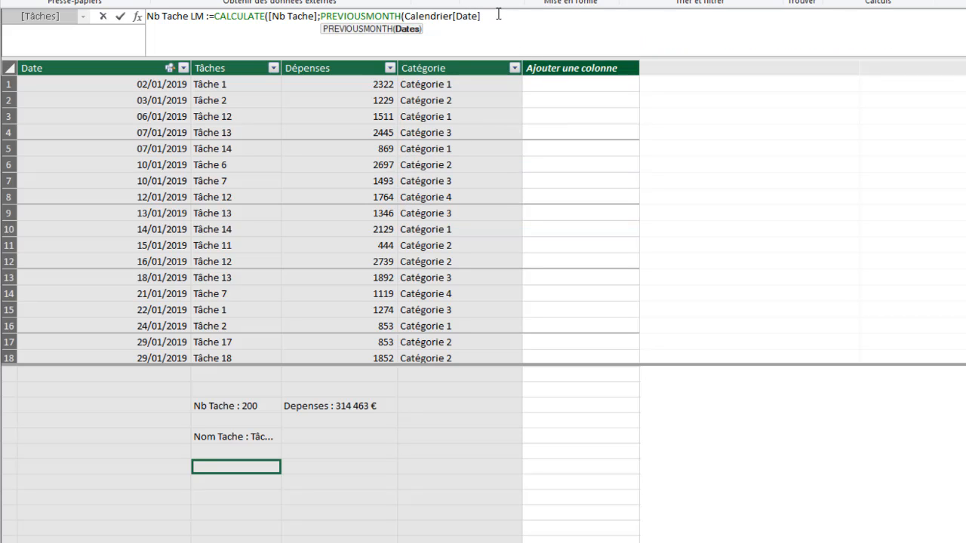
pyautogui.write(')')
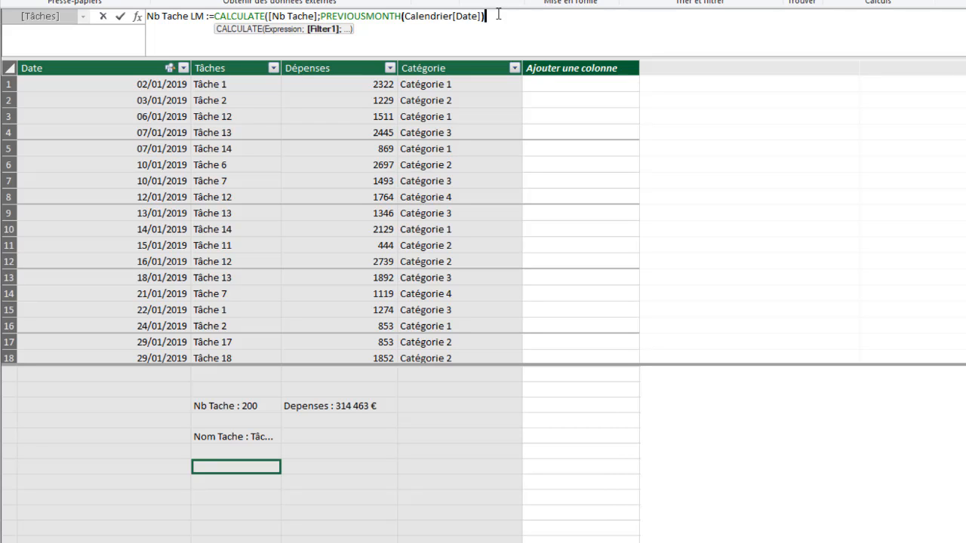
pyautogui.write(')')
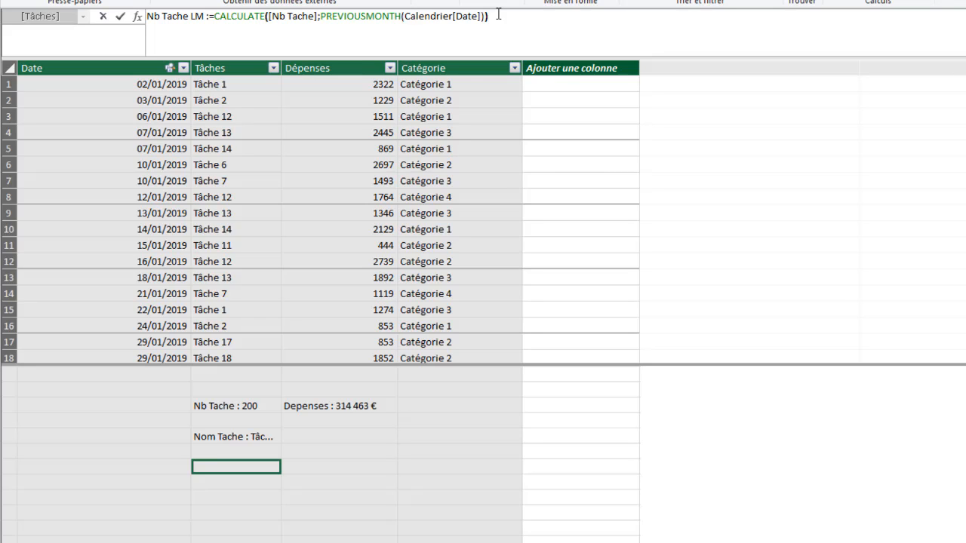
pyautogui.press('Return')
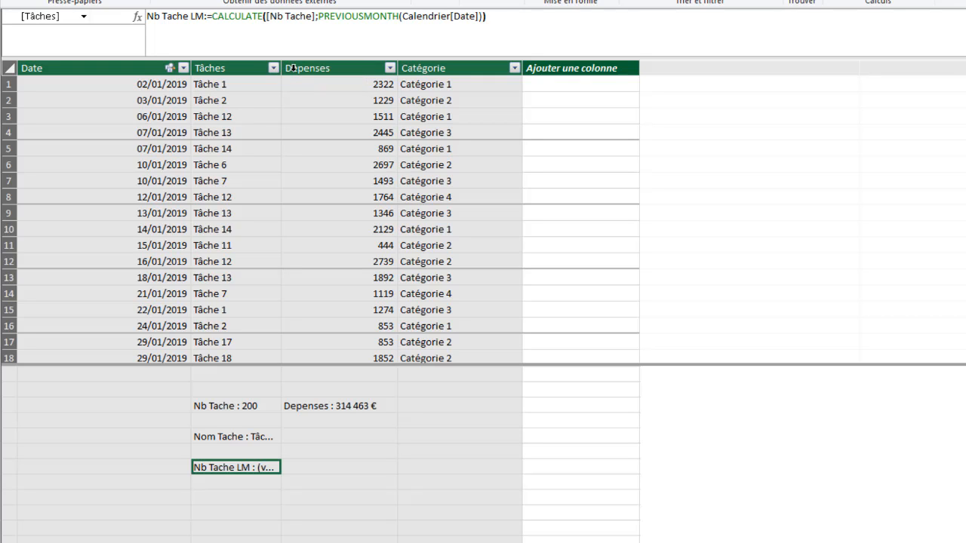
pyautogui.moveTo(281, 69); pyautogui.dragTo(290, 69)
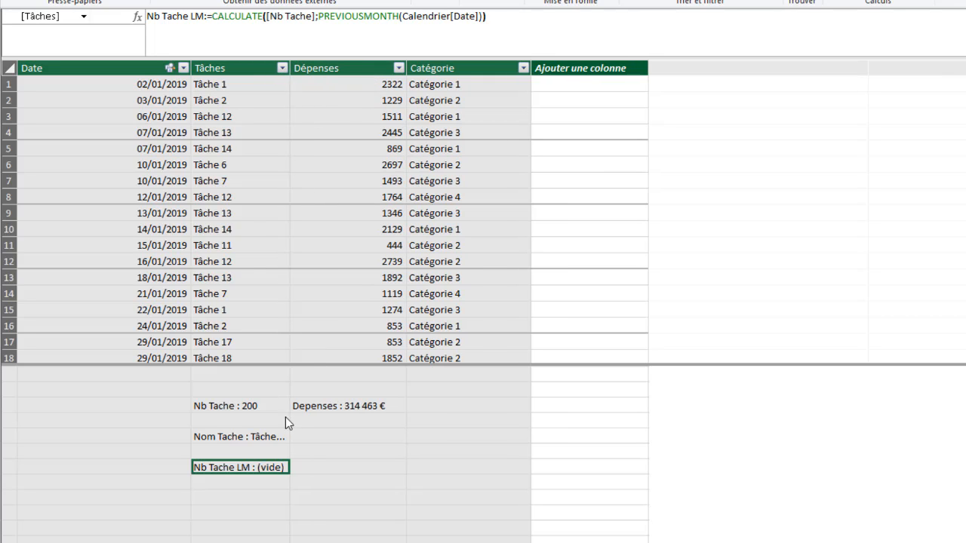
# - Start a measure named Depenses LM in the cell beside Nb Tache LM, using CALCULATE with [Depenses] as the expression
pyautogui.click(255, 487)
pyautogui.click(253, 463)
pyautogui.click(349, 469)
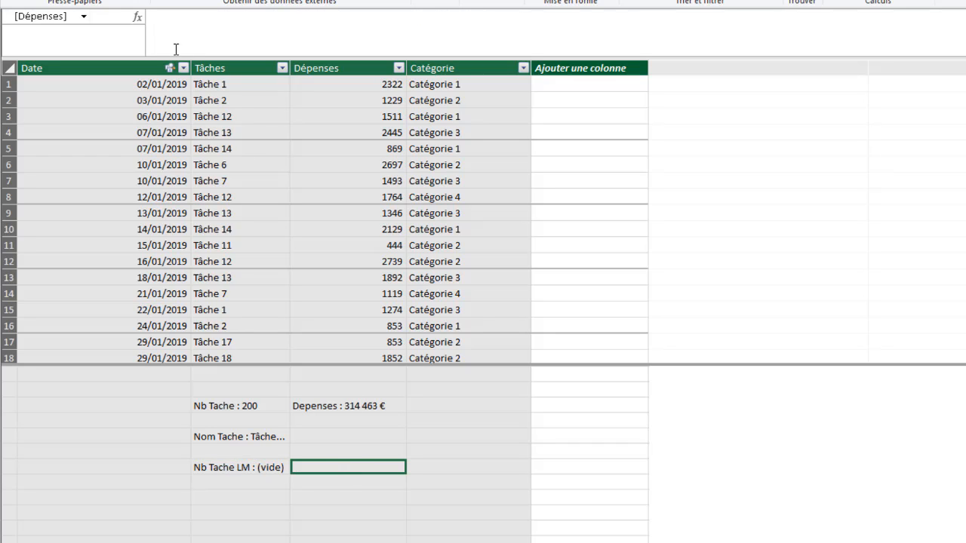
pyautogui.click(176, 16)
pyautogui.write('D')
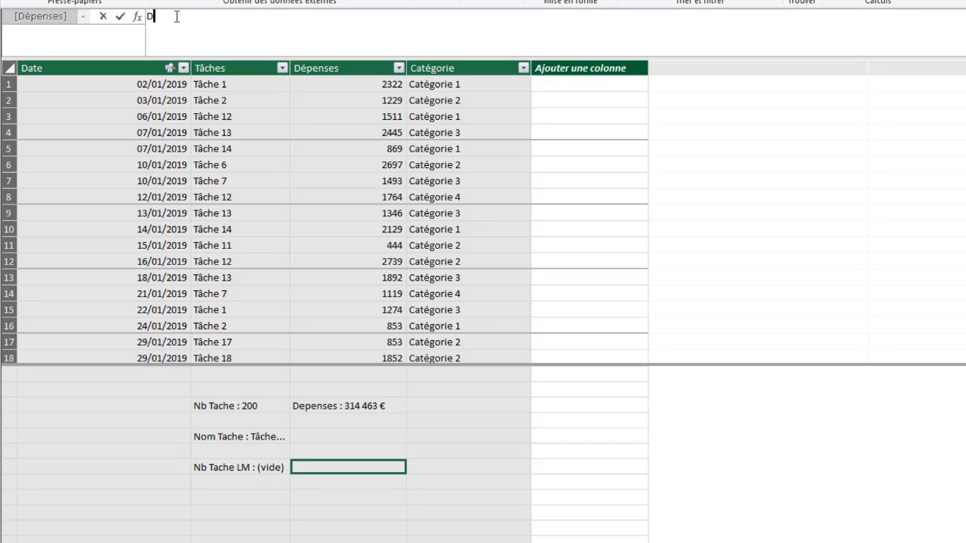
pyautogui.write('epenses LM:=cal')
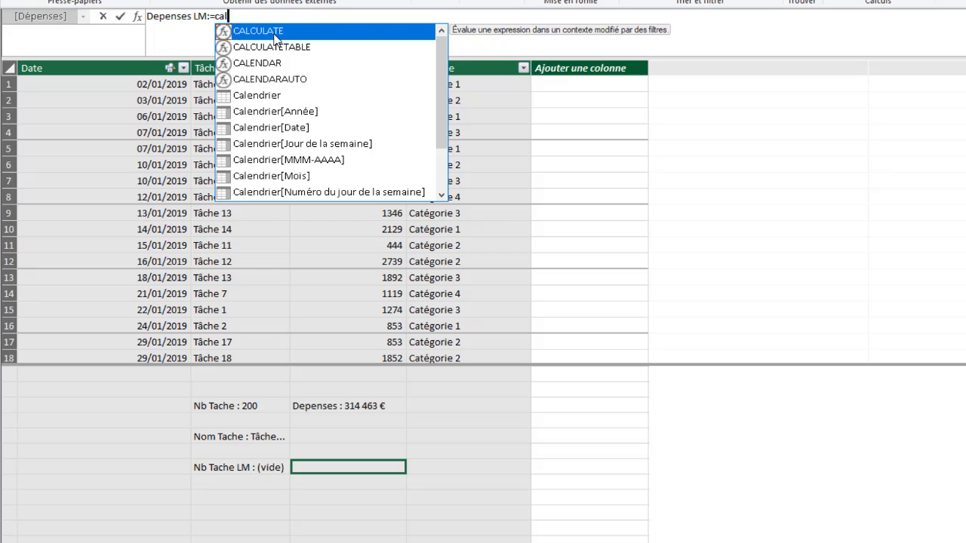
pyautogui.press('Tab')
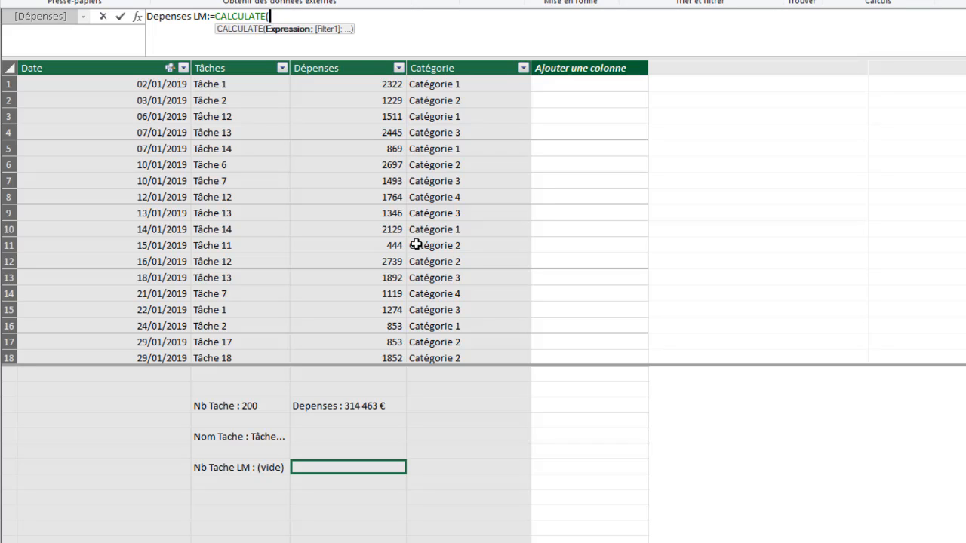
pyautogui.write('[')
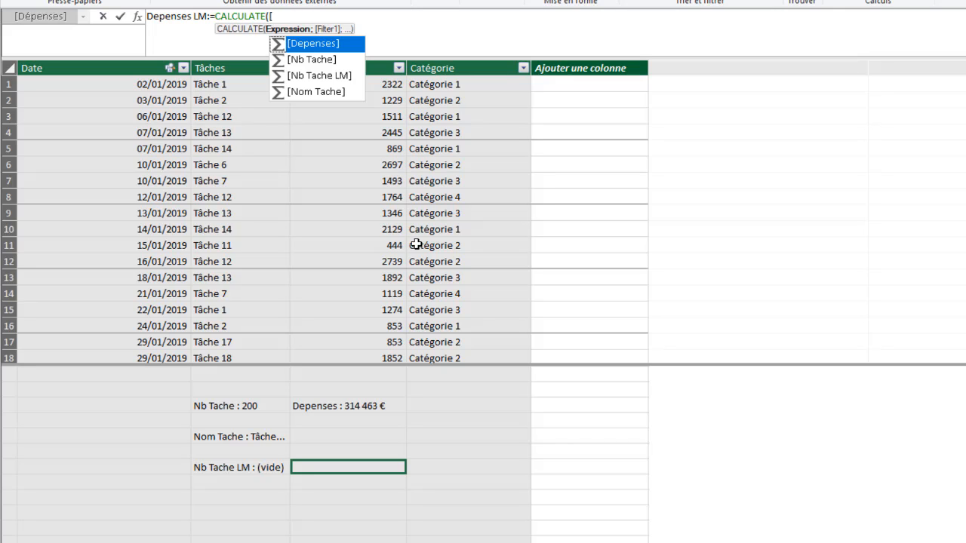
pyautogui.write('de')
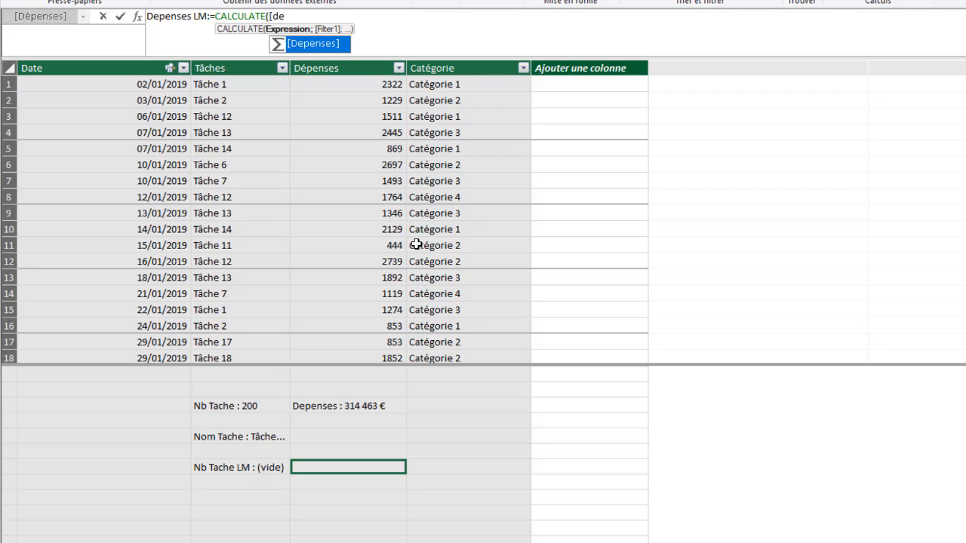
pyautogui.doubleClick(294, 46)
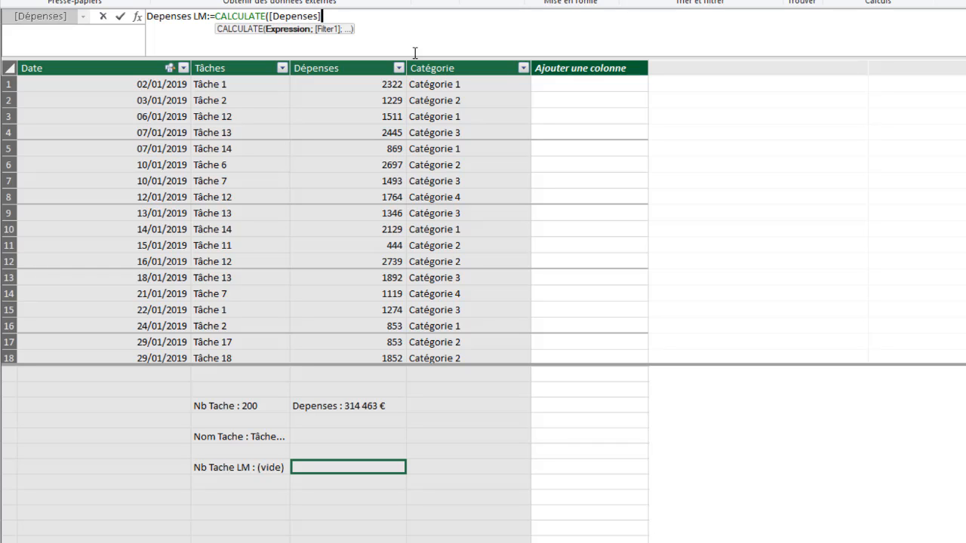
# - Add PREVIOUSMONTH(Calendrier[Date]) as the filter of the Depenses LM measure and validate the formula
pyautogui.write(';pr')
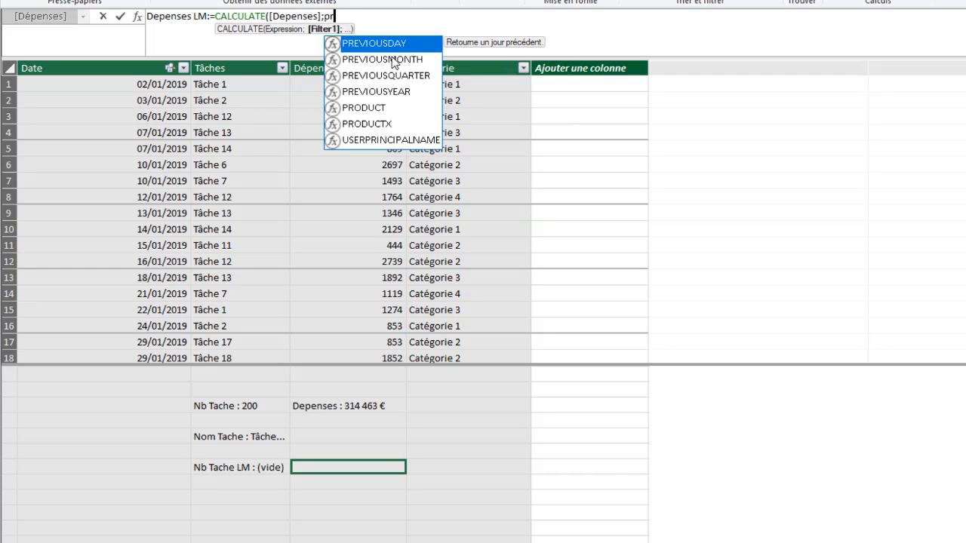
pyautogui.doubleClick(391, 59)
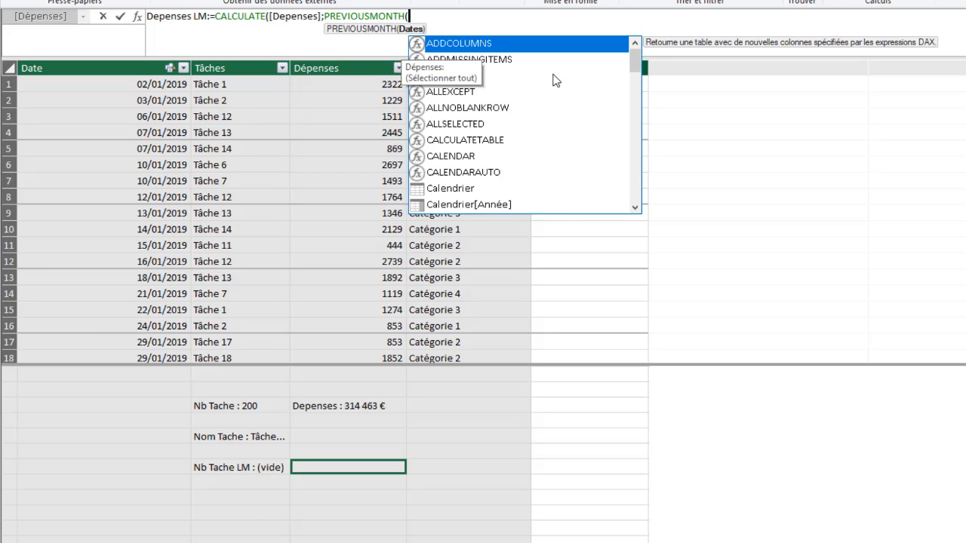
pyautogui.write('c')
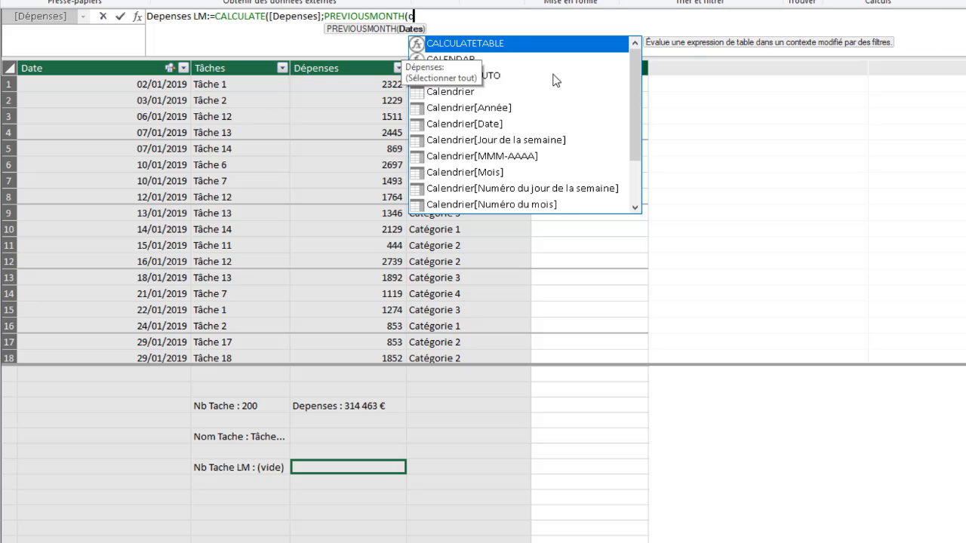
pyautogui.doubleClick(489, 125)
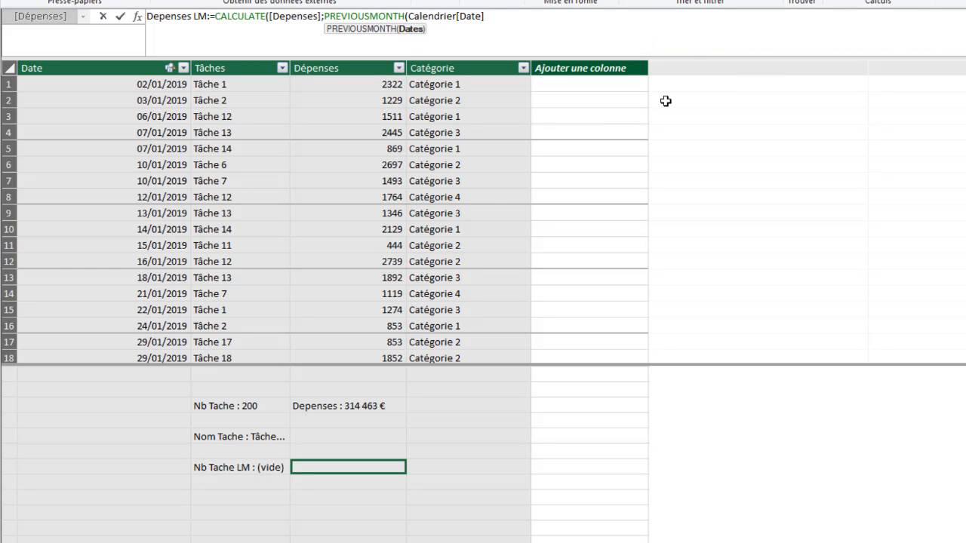
pyautogui.write(')')
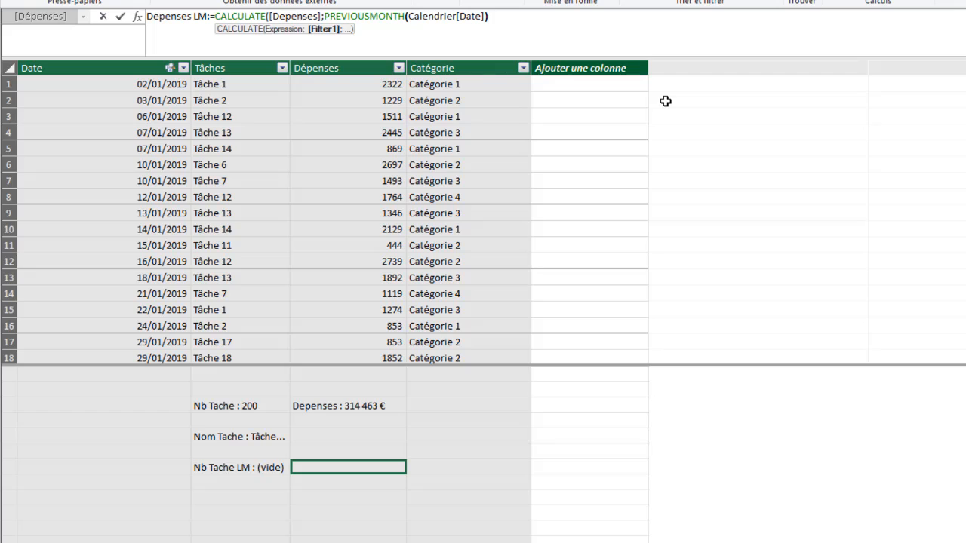
pyautogui.write(')')
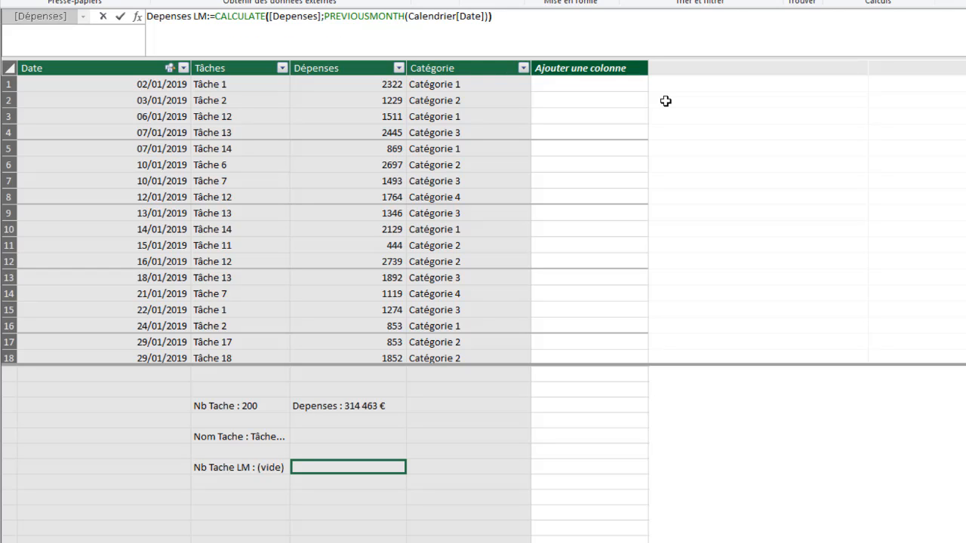
pyautogui.press('Return')
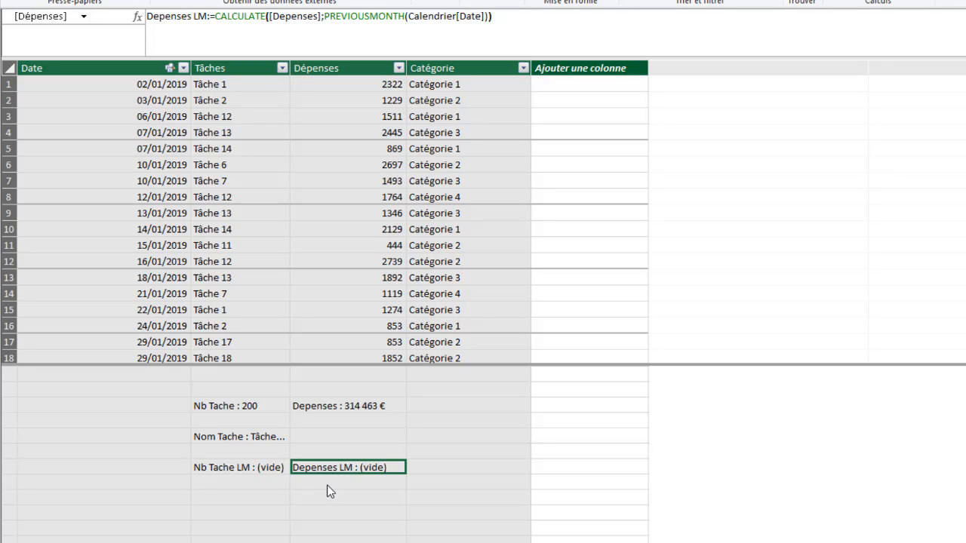
# - Start a new measure named Depenses YTD in the empty calculation cell below Depenses LM
pyautogui.press('Down')
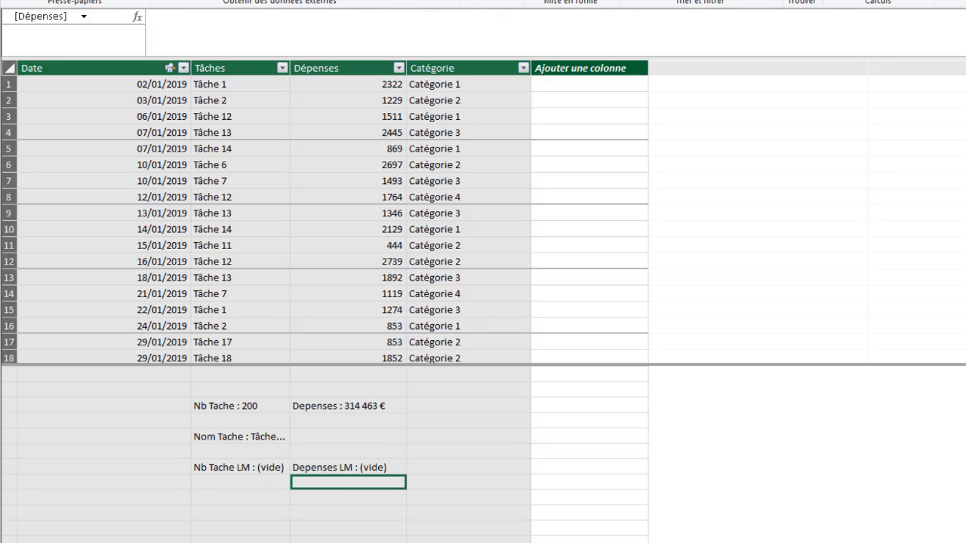
pyautogui.click(205, 19)
pyautogui.write('Depsene')
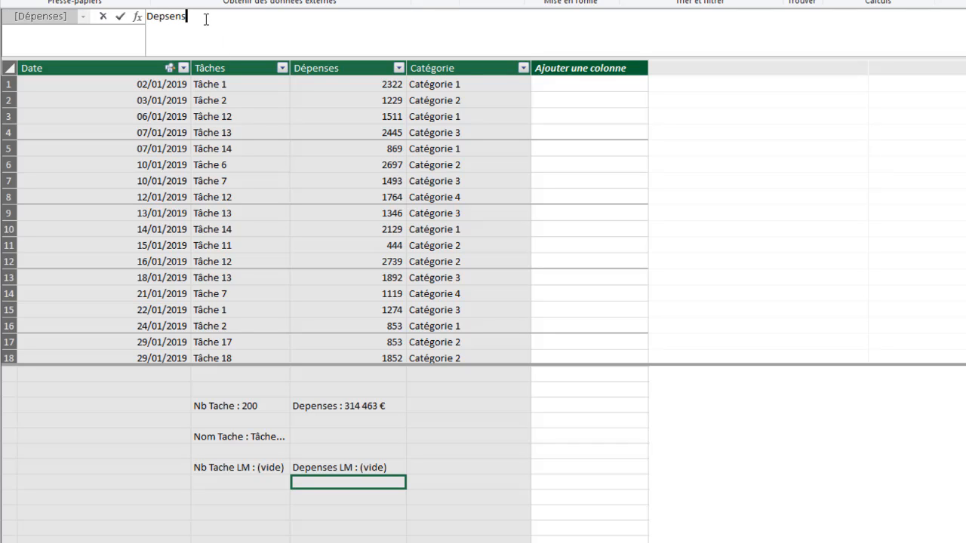
pyautogui.press('BackSpace')
pyautogui.write('se')
pyautogui.press('BackSpace')
pyautogui.press('BackSpace')
pyautogui.press('BackSpace')
pyautogui.press('BackSpace')
pyautogui.press('BackSpace')
pyautogui.write('enses YTD :=')
# - Insert the TOTALYTD function as the formula of the Depenses YTD measure, looking at TOTALQTD and TOTALMTD in the suggestions
pyautogui.write('to')
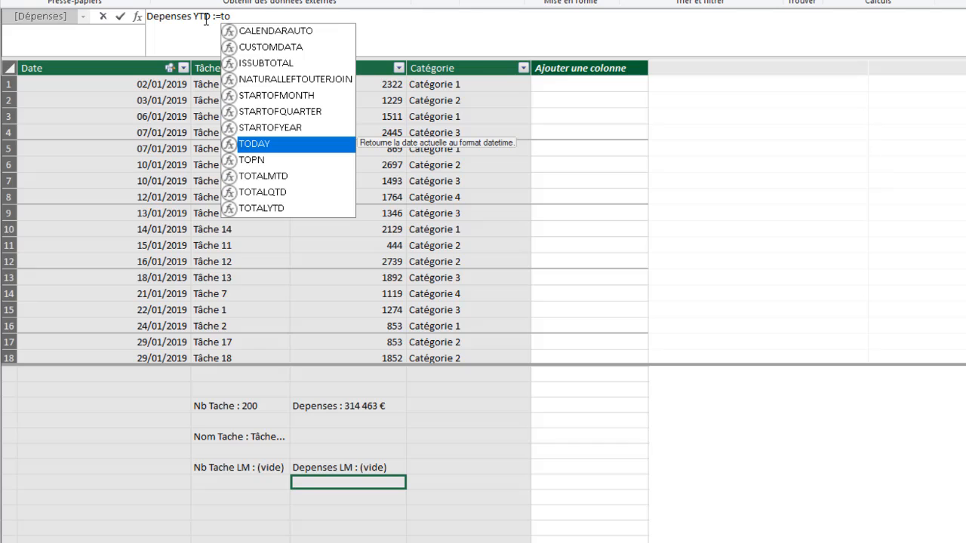
pyautogui.click(256, 209)
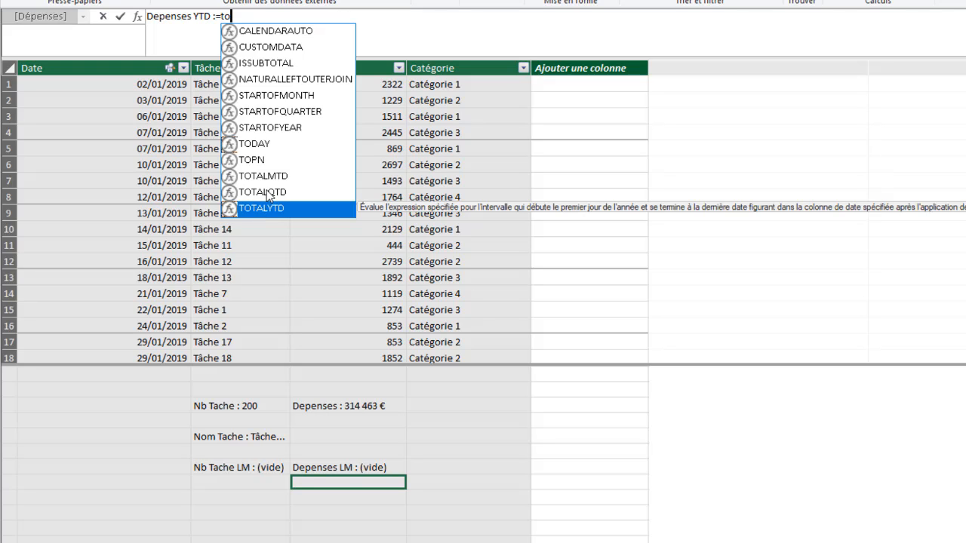
pyautogui.click(270, 193)
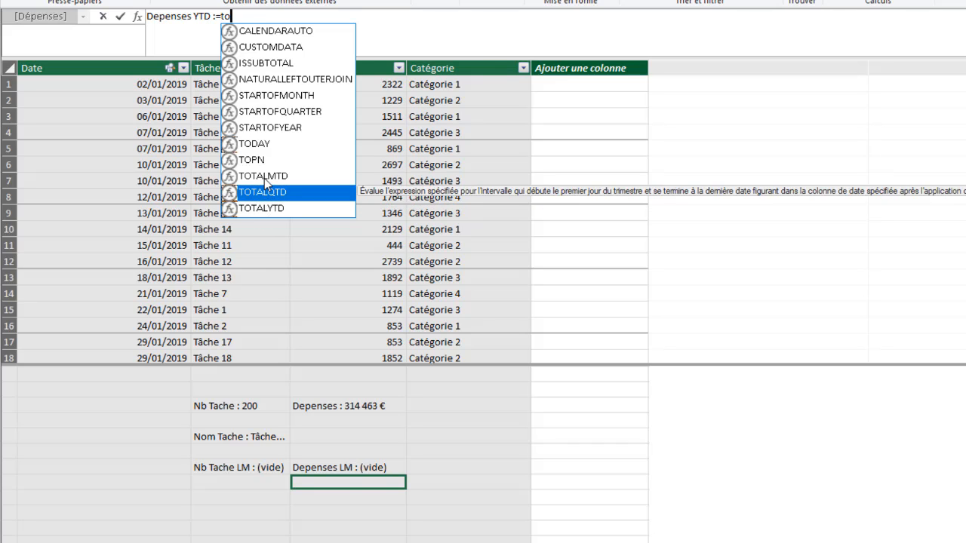
pyautogui.click(265, 179)
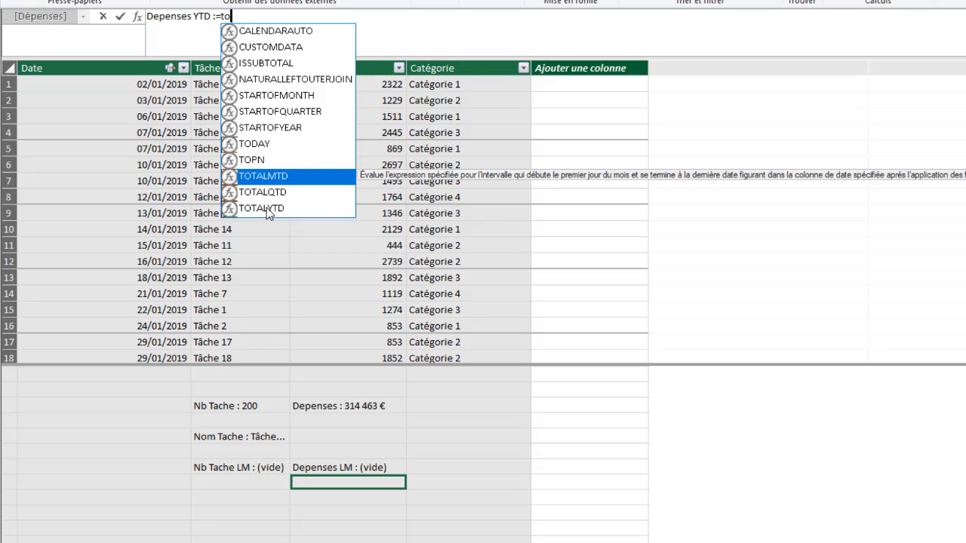
pyautogui.click(266, 208)
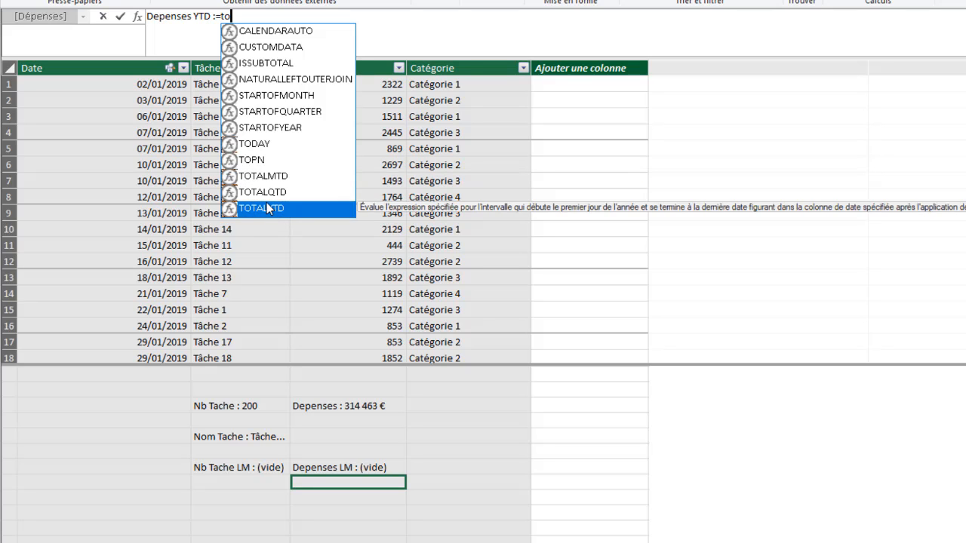
pyautogui.doubleClick(268, 205)
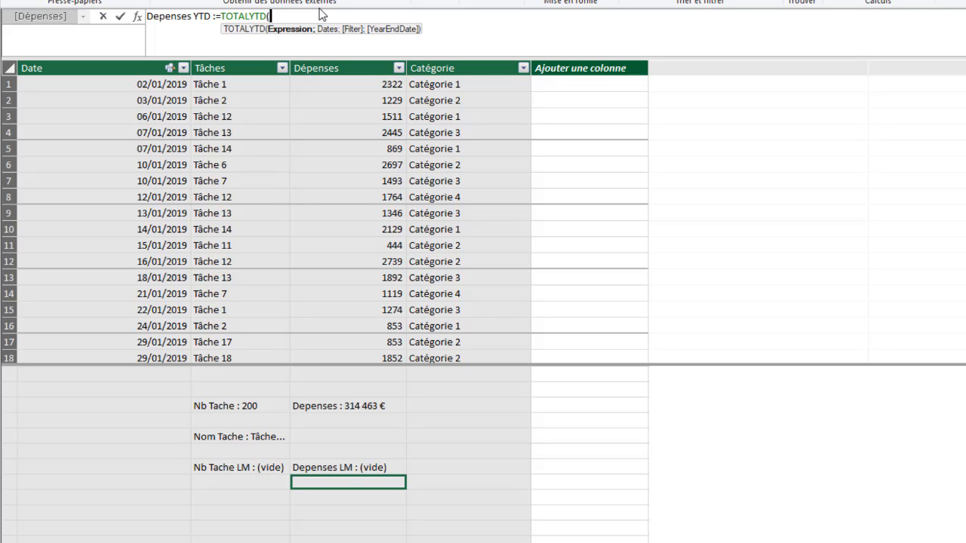
# - Complete the Depenses YTD measure with [Depenses] as expression and Calendrier[Date] as dates, and validate the formula
pyautogui.write('[Depenses')
pyautogui.doubleClick(318, 43)
pyautogui.write(';')
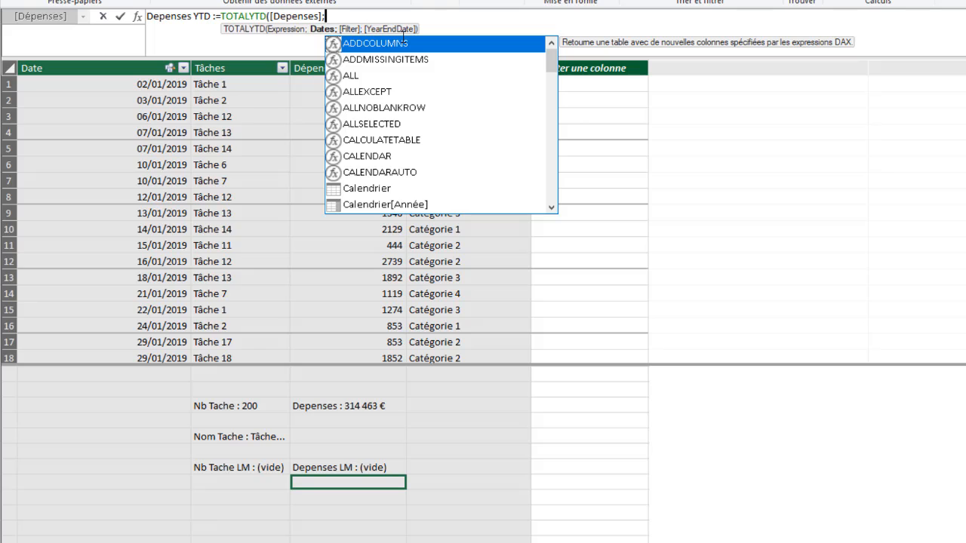
pyautogui.write('c')
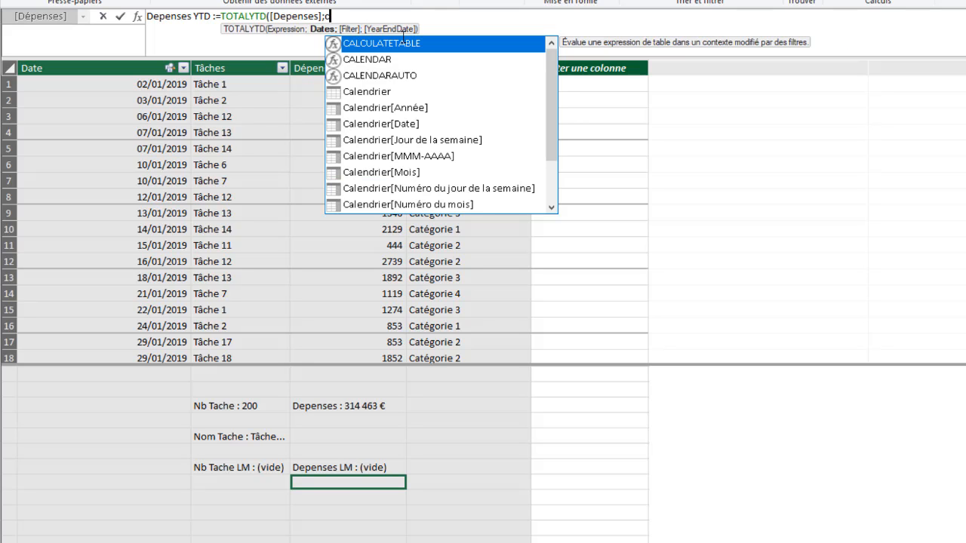
pyautogui.write('a')
pyautogui.doubleClick(382, 123)
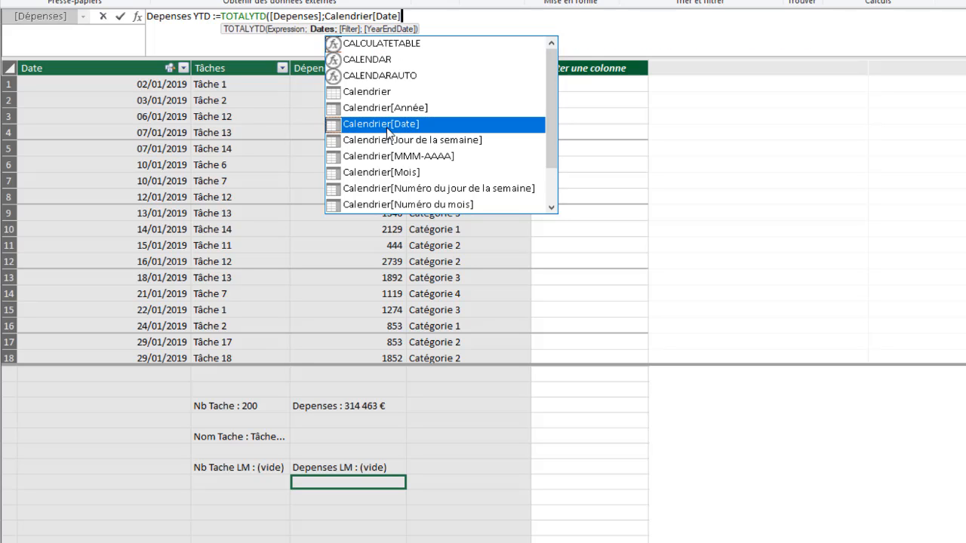
pyautogui.write(')')
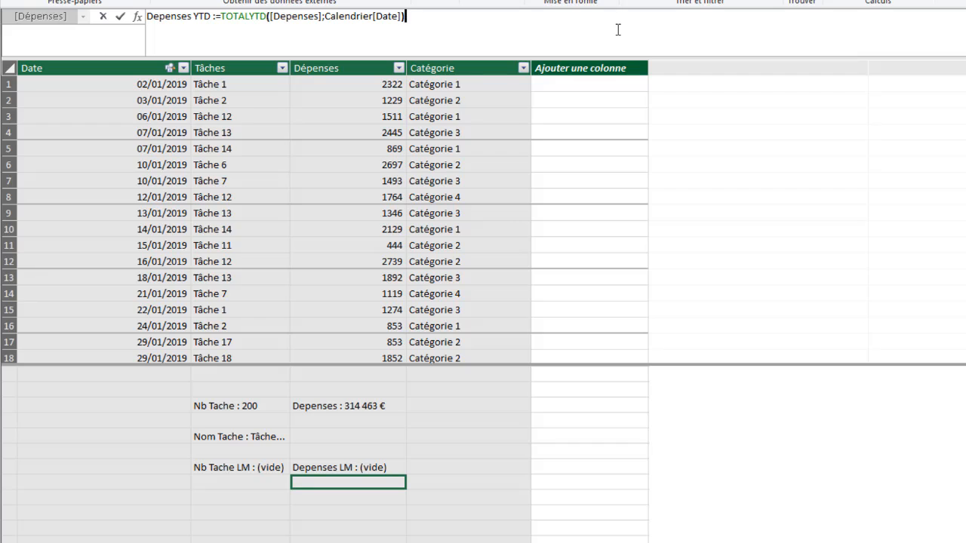
pyautogui.press('Return')
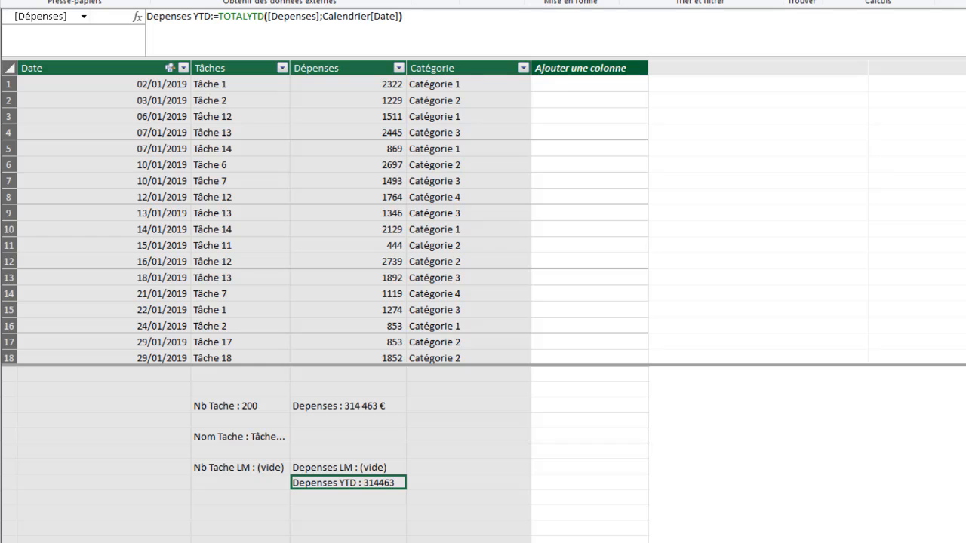
# - Format the Depenses YTD measure as euro currency without decimals and slightly widen the Dépenses column
pyautogui.click(541, 0)
pyautogui.click(555, 2)
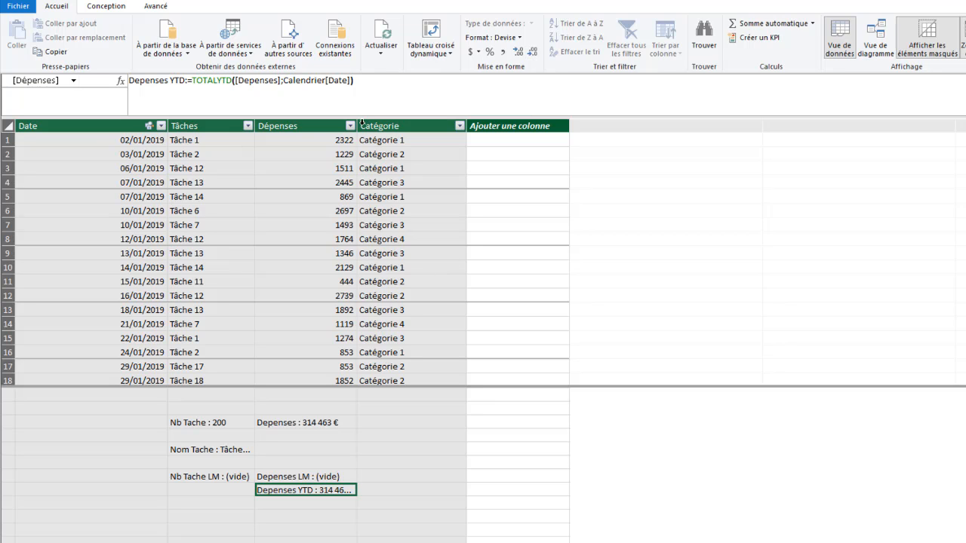
pyautogui.moveTo(358, 123); pyautogui.dragTo(378, 123)
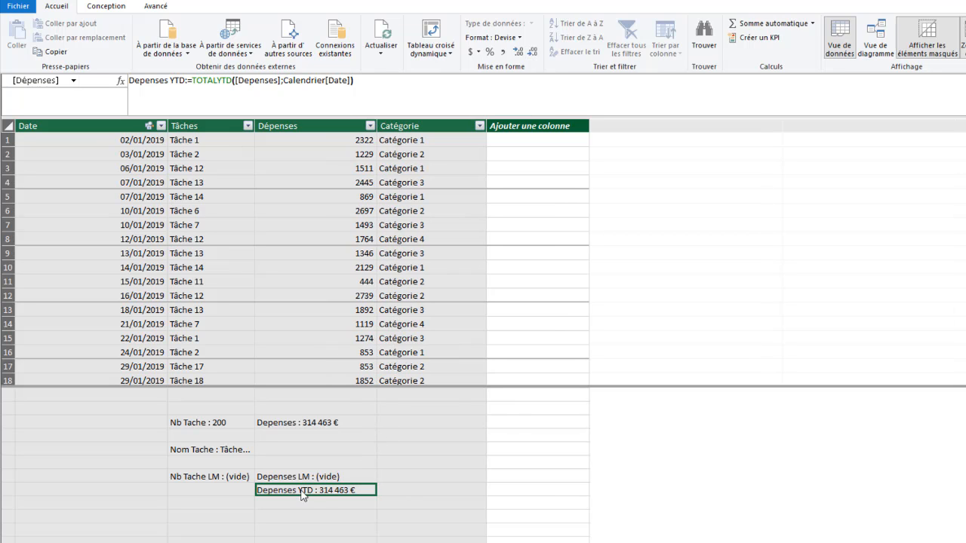
# - Format the Depenses LM measure as € Français (France) currency and reduce its decimal places
pyautogui.click(294, 465)
pyautogui.click(302, 476)
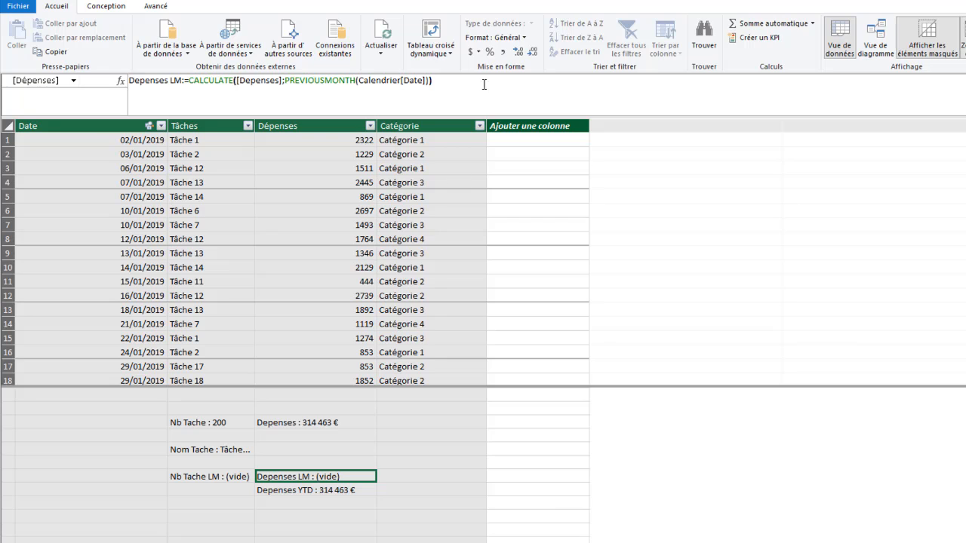
pyautogui.click(477, 52)
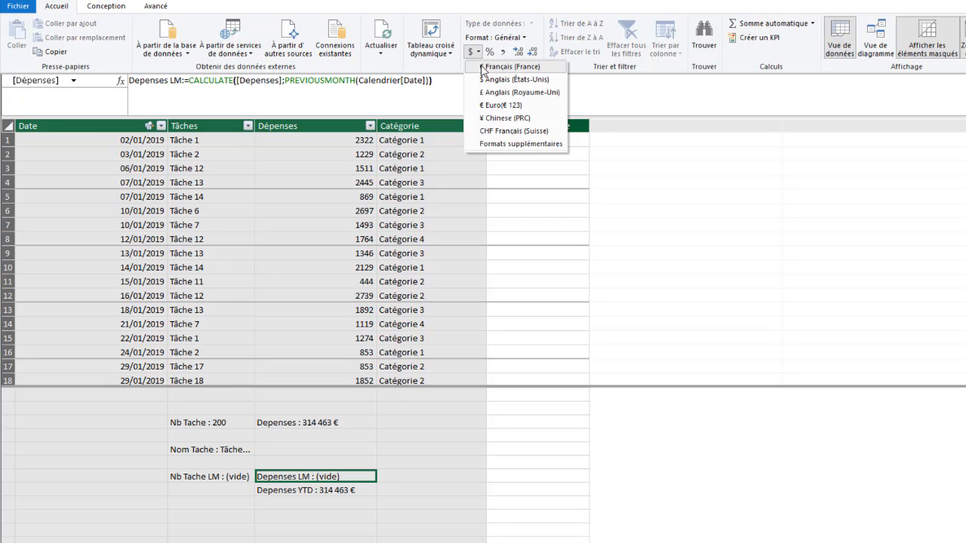
pyautogui.click(509, 66)
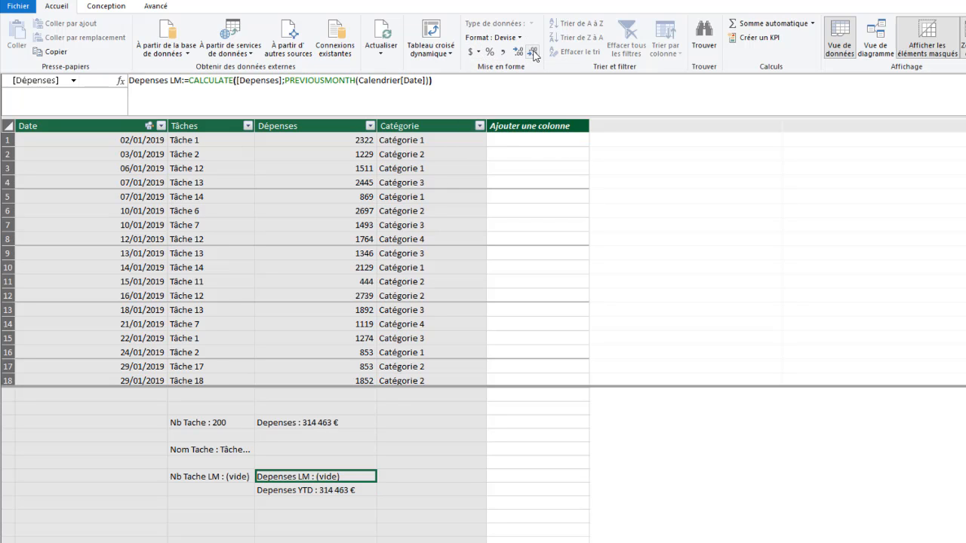
pyautogui.click(534, 52)
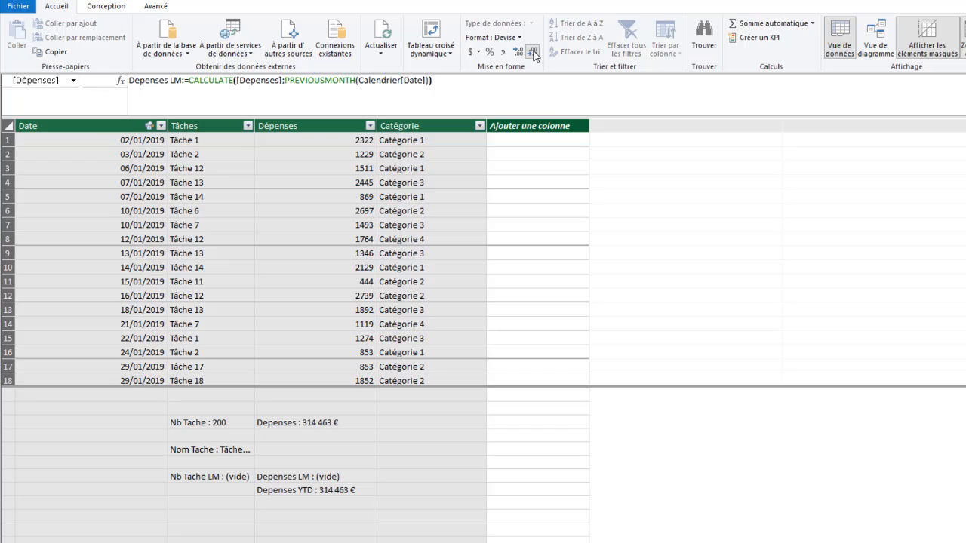
# - Format the Nb Tache LM measure as a decimal number with a thousands separator and reduce its decimal places
pyautogui.click(204, 480)
pyautogui.click(478, 52)
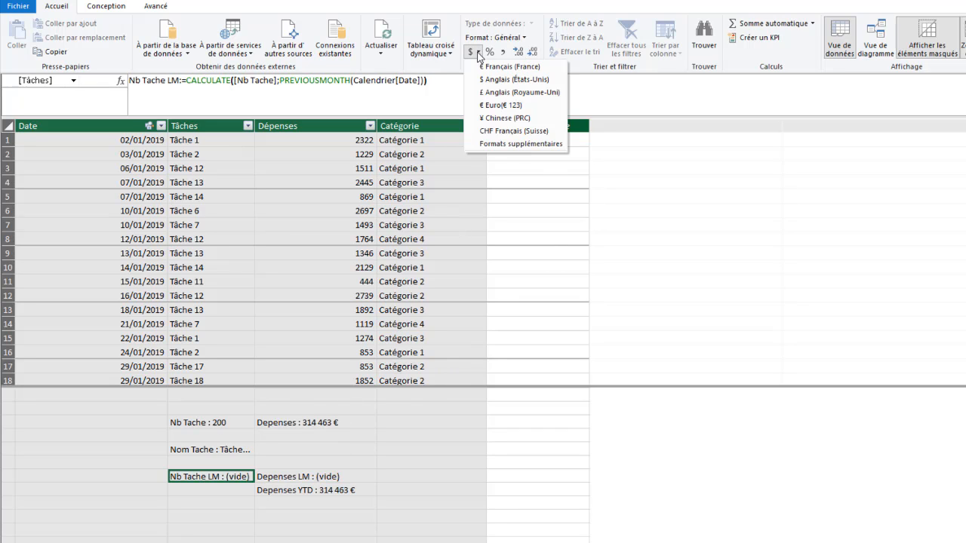
pyautogui.click(505, 51)
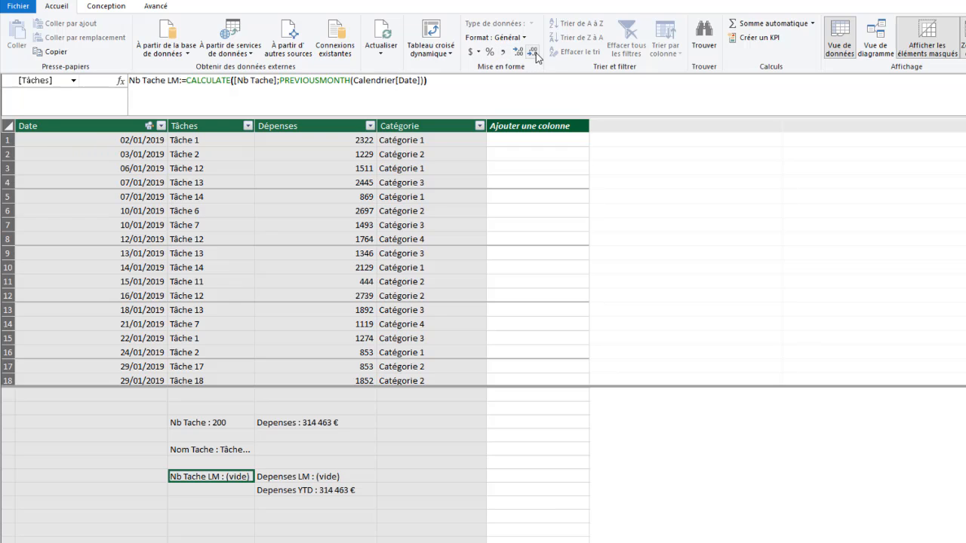
pyautogui.click(534, 52)
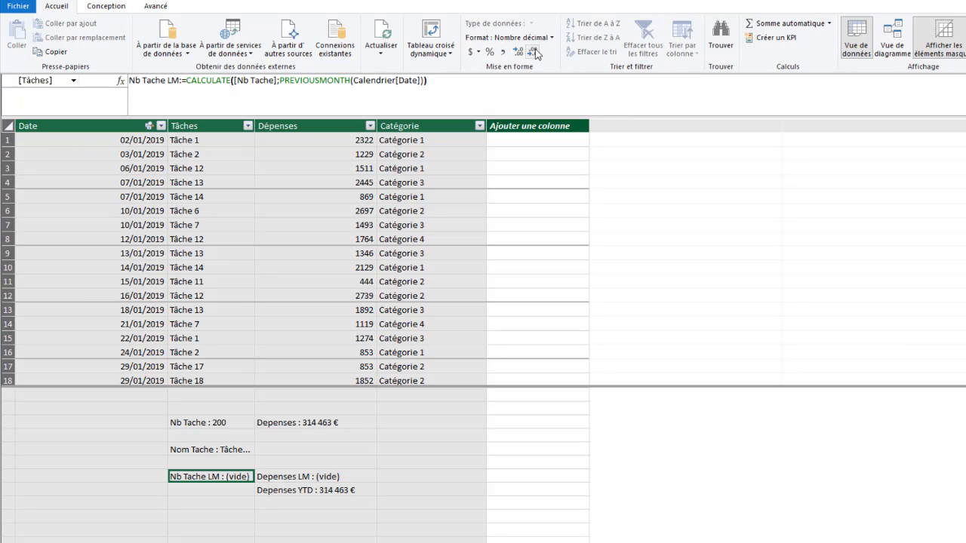
# - Start a measure named Depenses Annuelle in the cell below Depenses YTD, using CALCULATE with [Depenses] as the expression
pyautogui.click(294, 504)
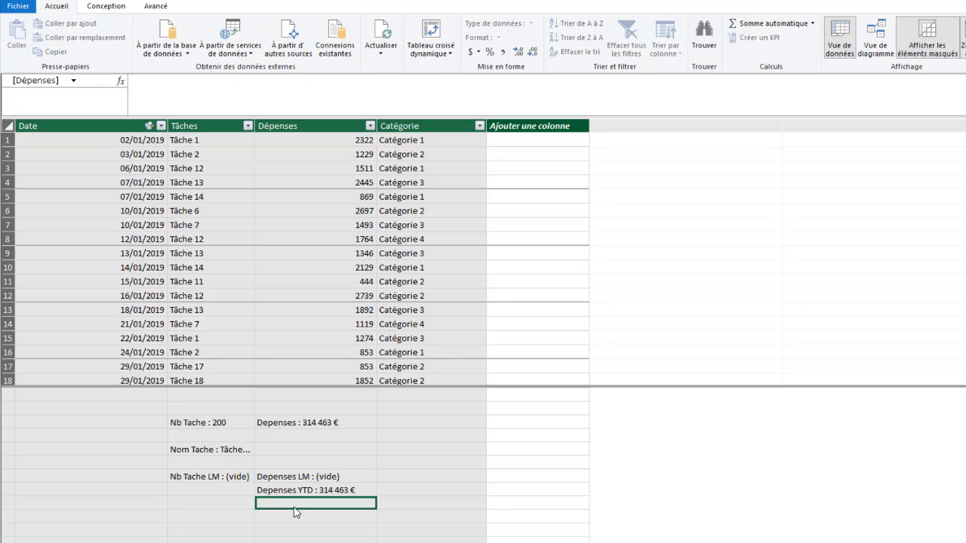
pyautogui.write('Depenses')
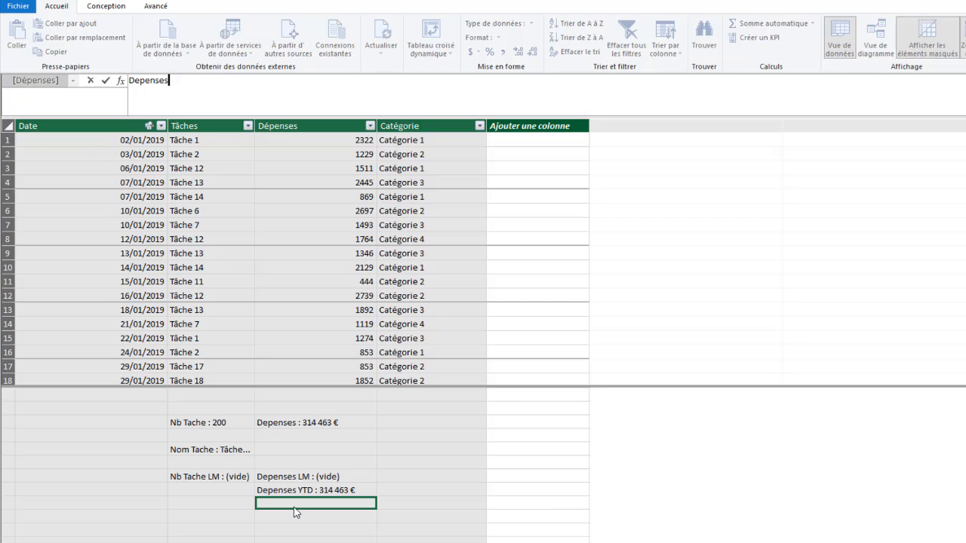
pyautogui.write(' Annuelle :=c')
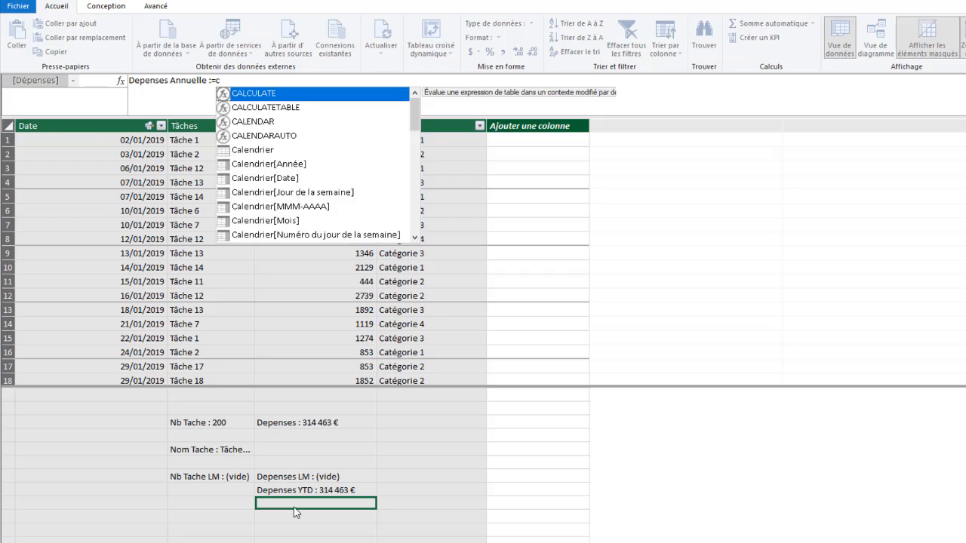
pyautogui.write('a')
pyautogui.press('Tab')
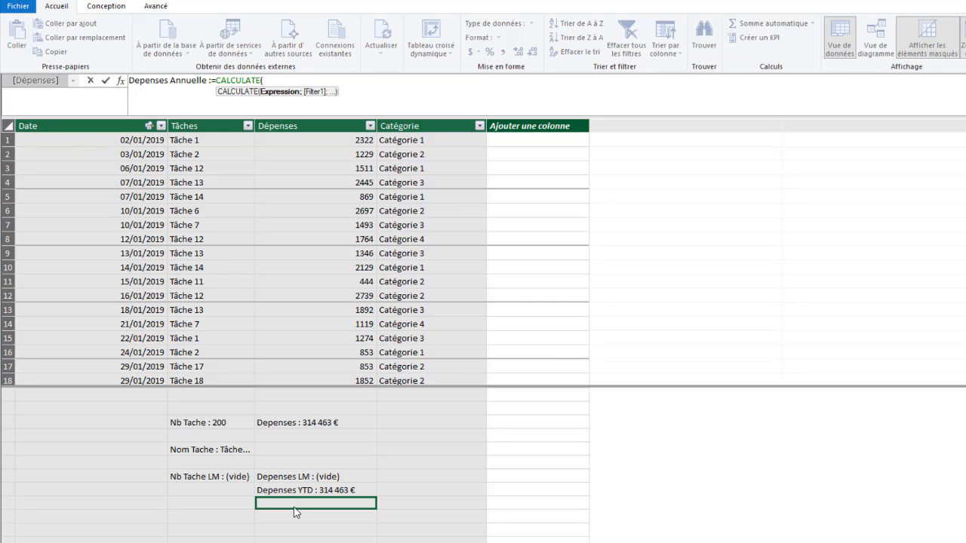
pyautogui.write('[')
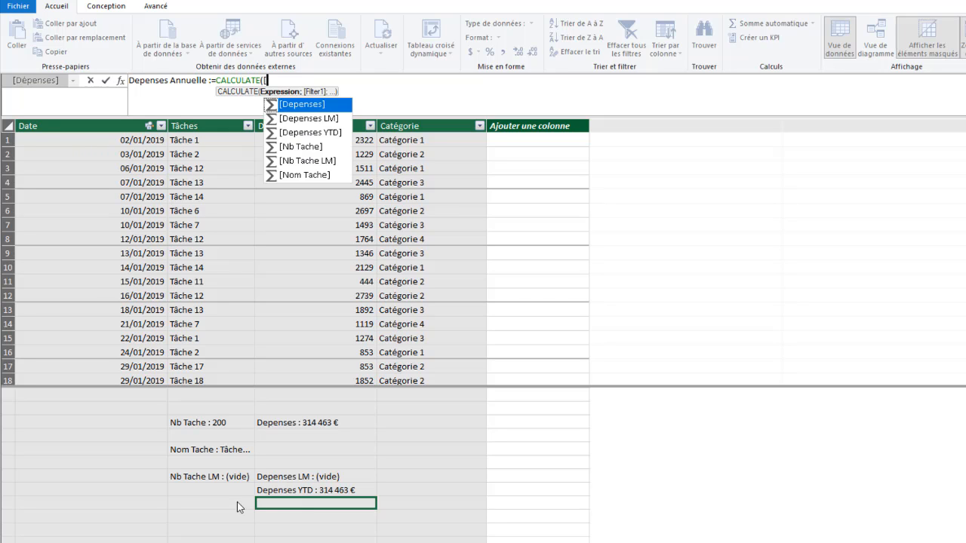
pyautogui.doubleClick(300, 106)
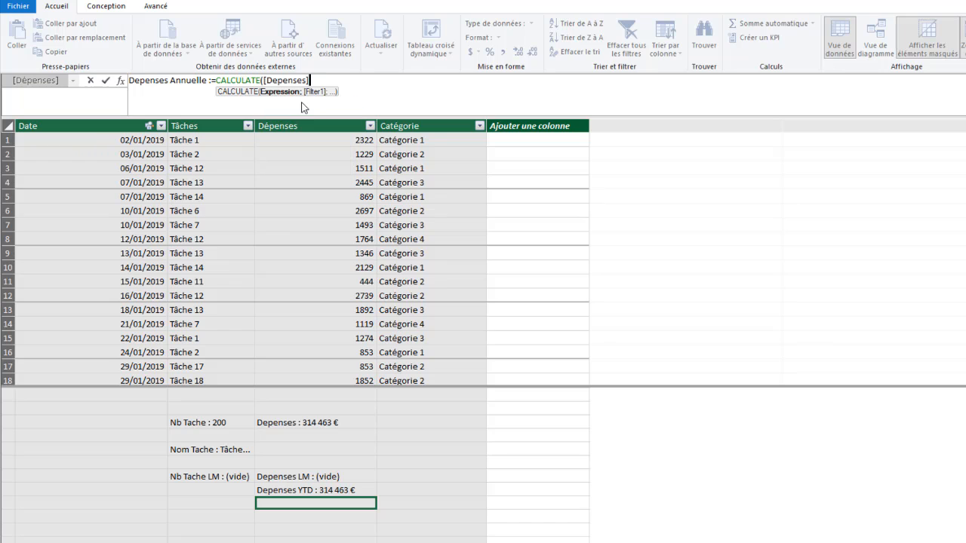
# - Add ALL(Calendrier) as the filter of the Depenses Annuelle measure and validate the formula
pyautogui.write(';')
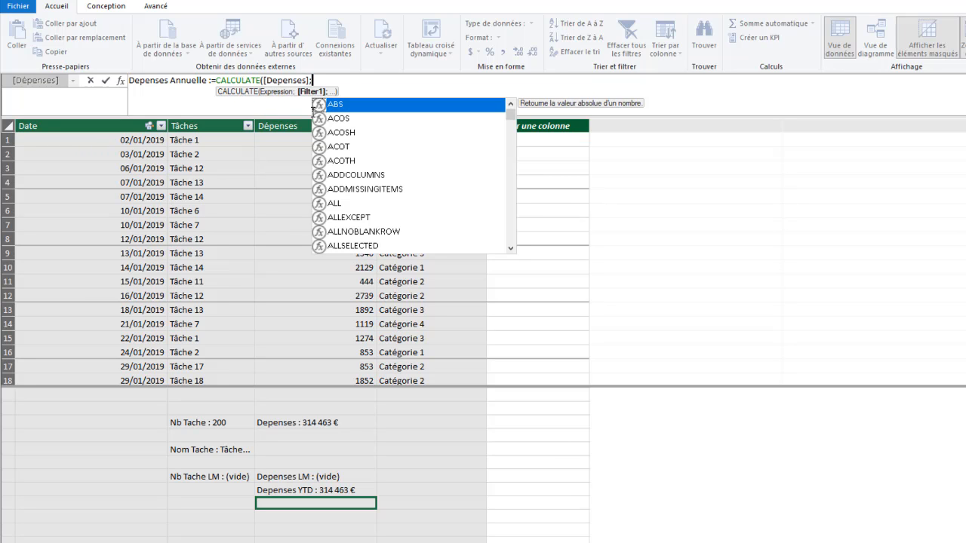
pyautogui.write('al')
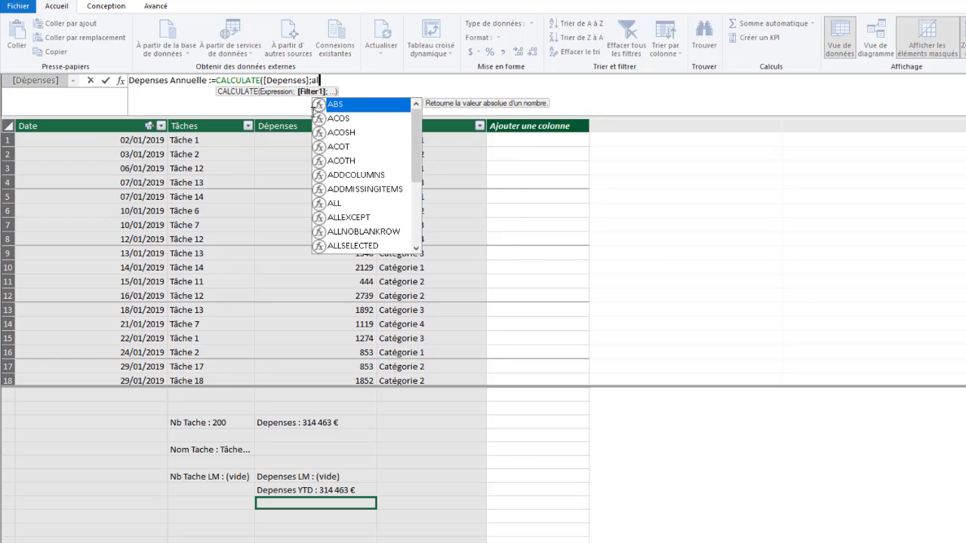
pyautogui.write('l')
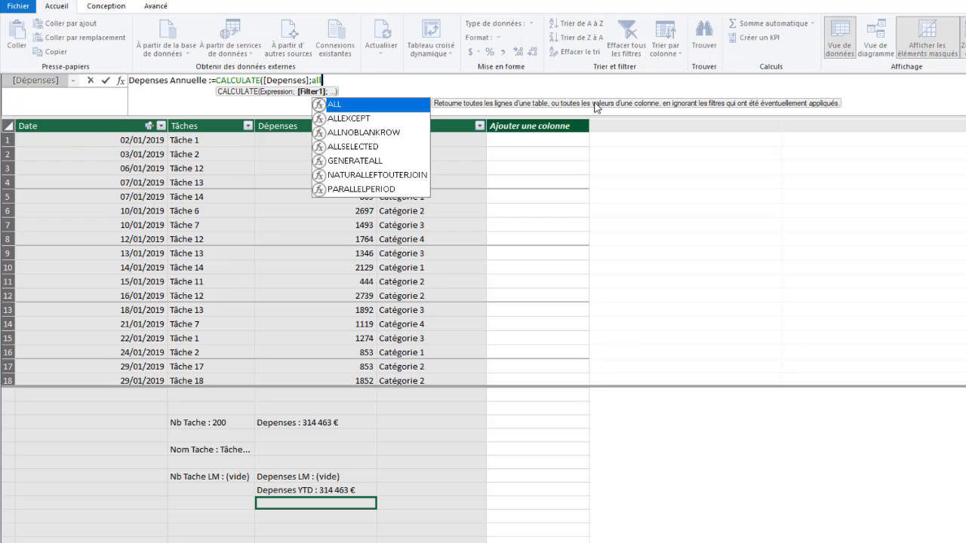
pyautogui.write('(')
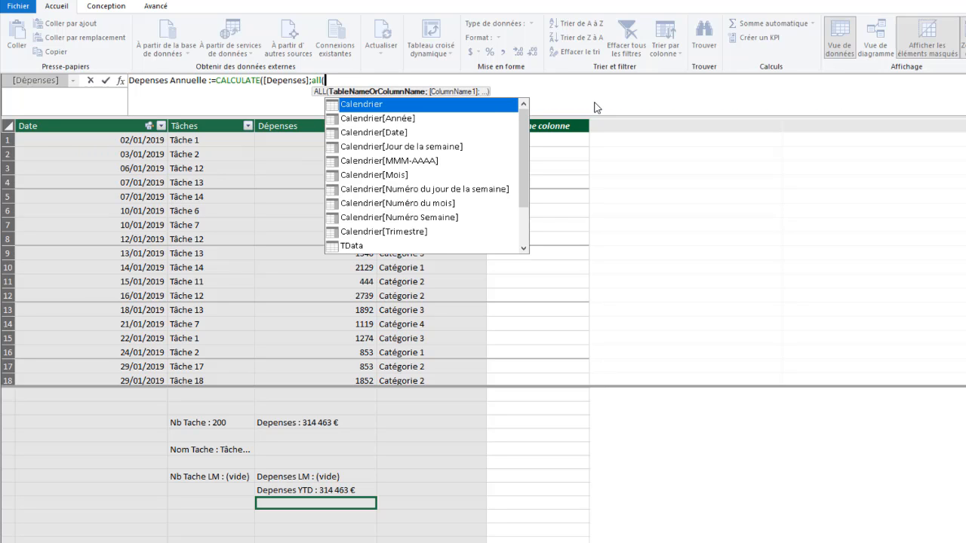
pyautogui.doubleClick(367, 107)
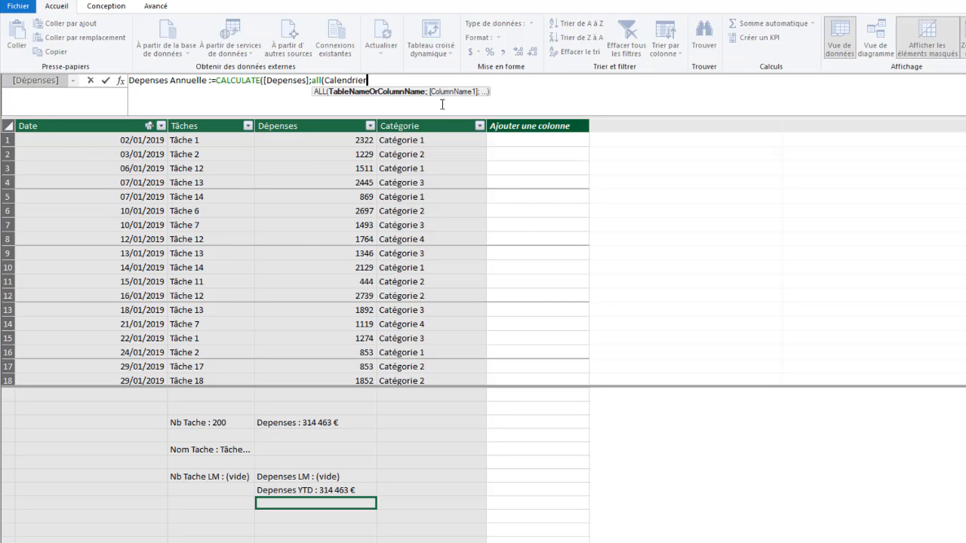
pyautogui.write(')')
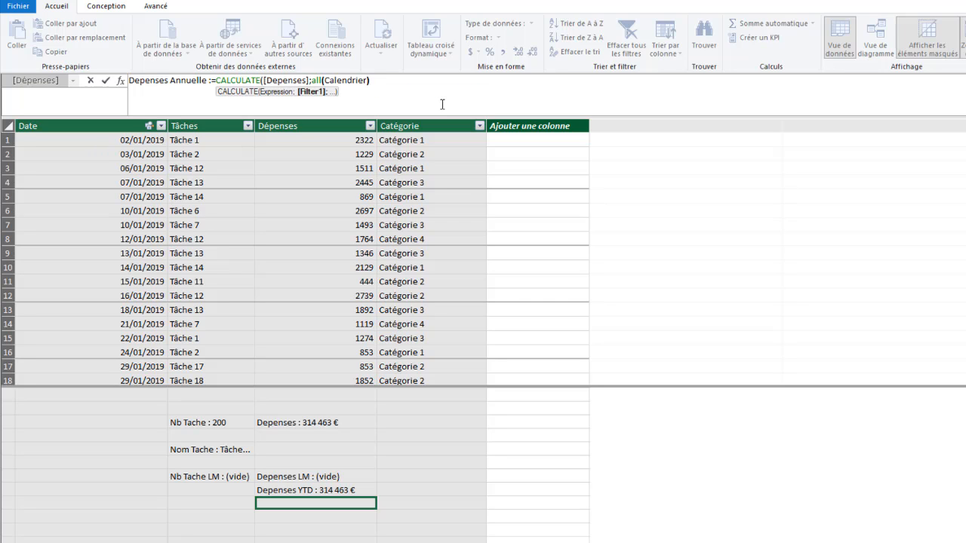
pyautogui.write(')')
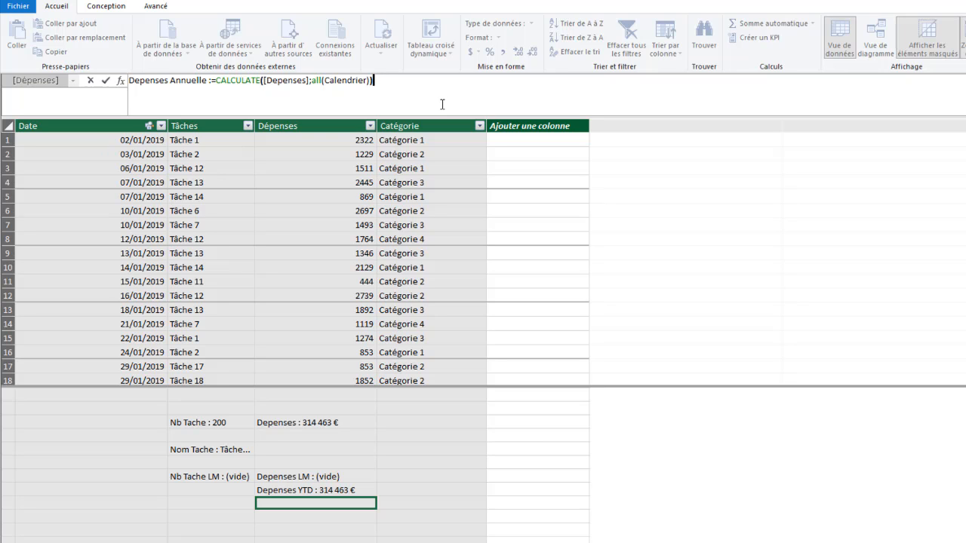
pyautogui.press('Return')
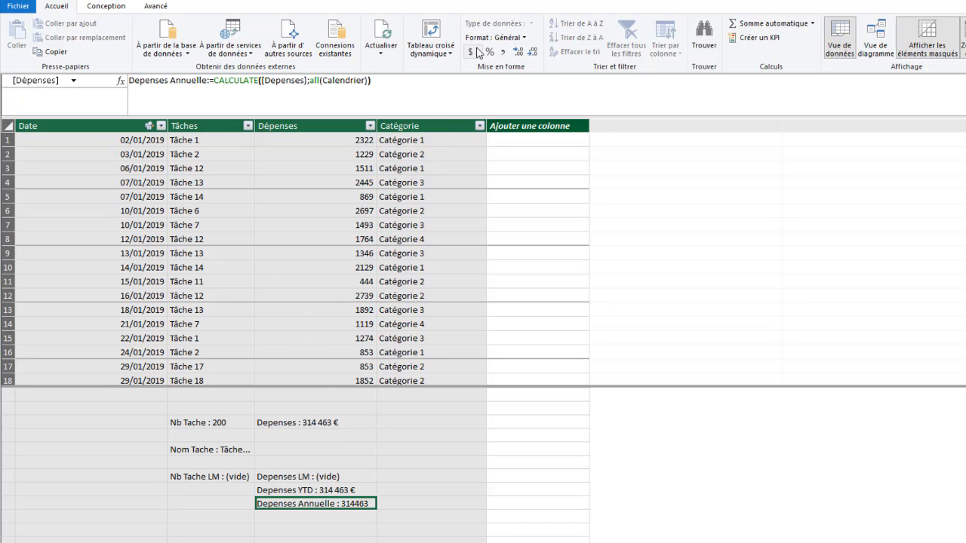
# - Format the Depenses Annuelle measure as € Français (France) currency and widen the Dépenses column to fit the measure
pyautogui.click(477, 51)
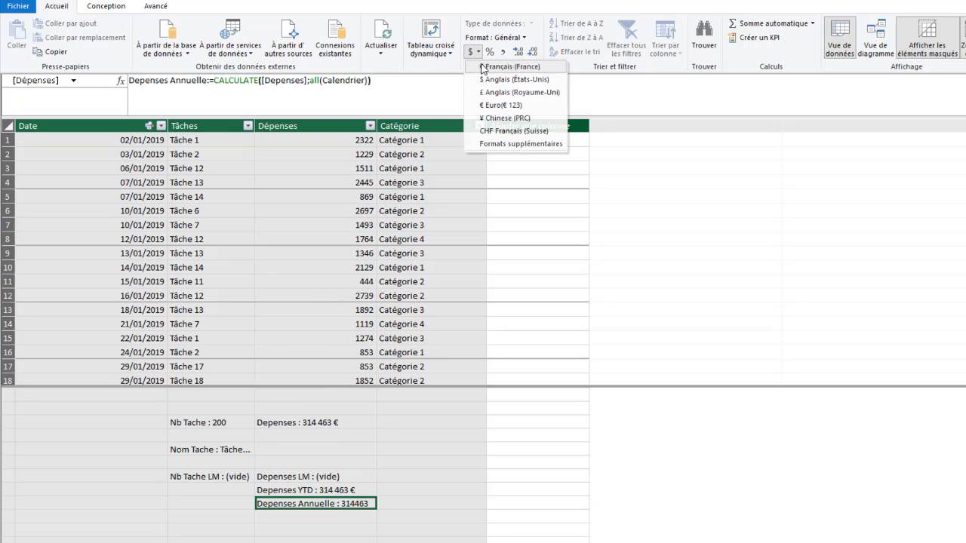
pyautogui.click(482, 67)
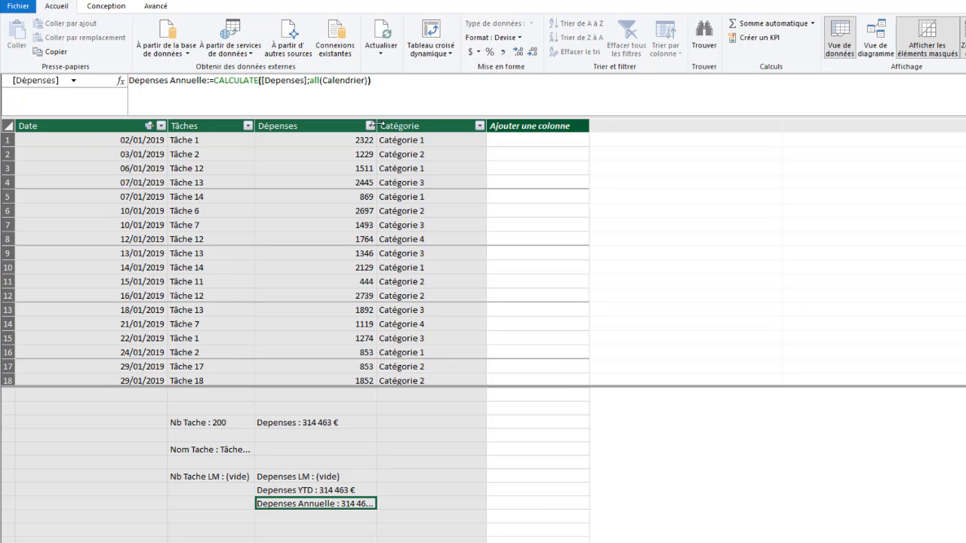
pyautogui.moveTo(377, 121); pyautogui.dragTo(412, 121)
pyautogui.click(295, 520)
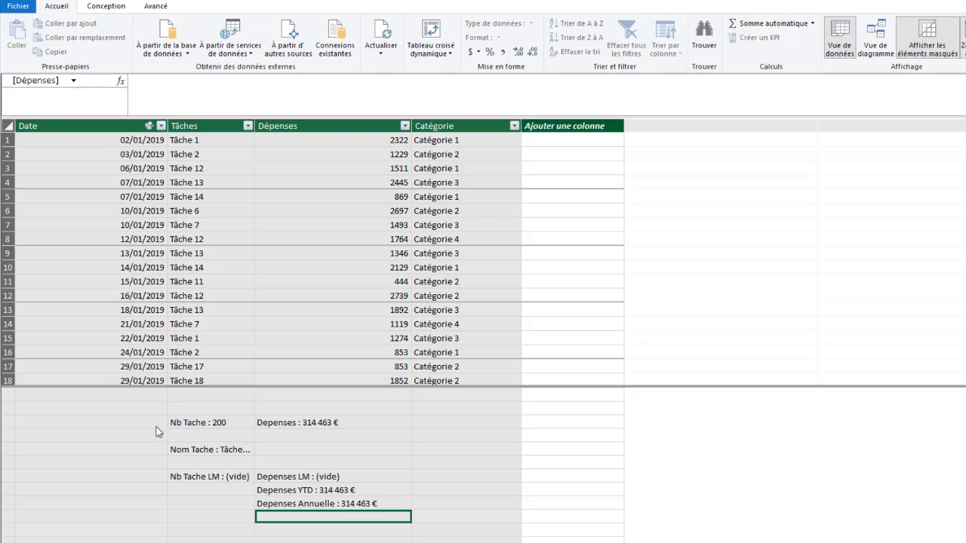
# - Start a measure named Nb Jours Sans Tache in the Date column cell beside Nb Tache, using SUMX over the Calendrier table
pyautogui.click(106, 424)
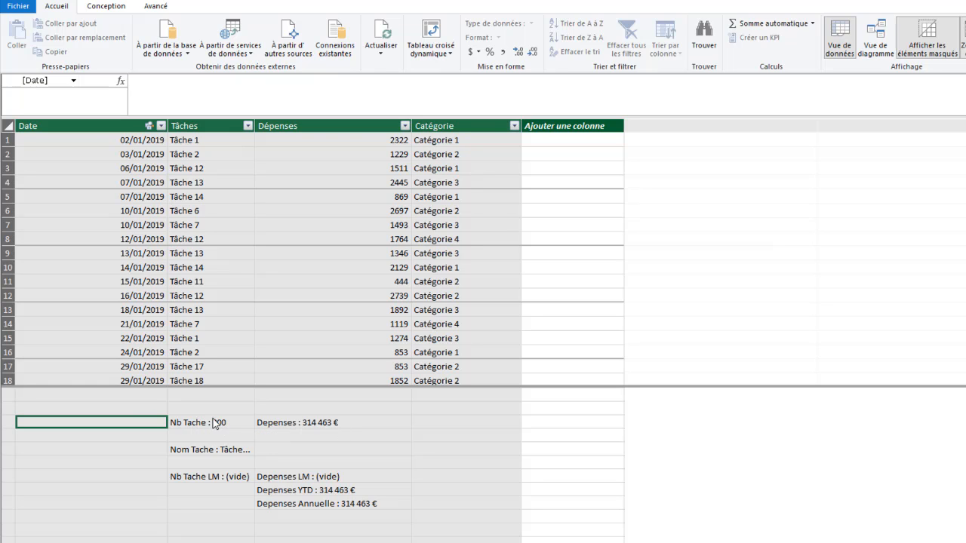
pyautogui.click(173, 97)
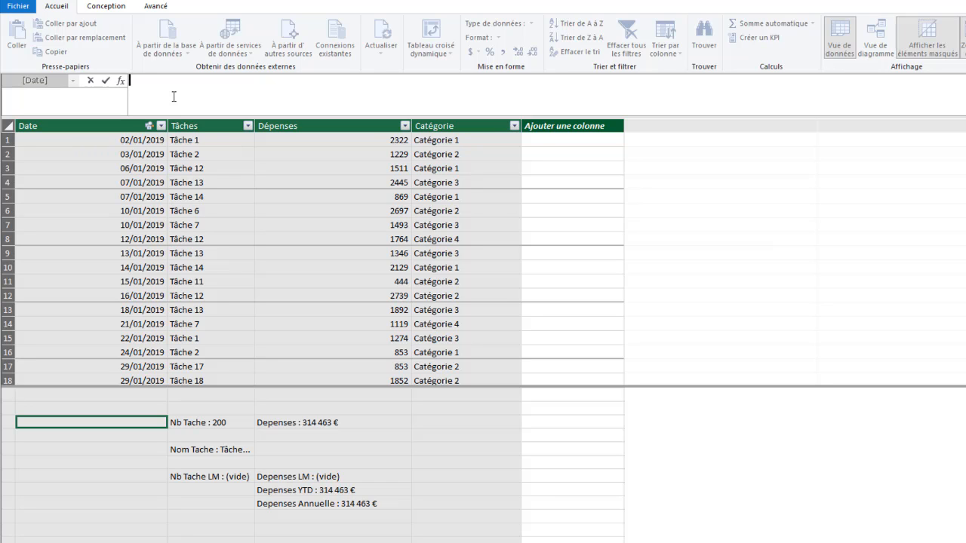
pyautogui.write('Nb Jours Sans Tache :=summ')
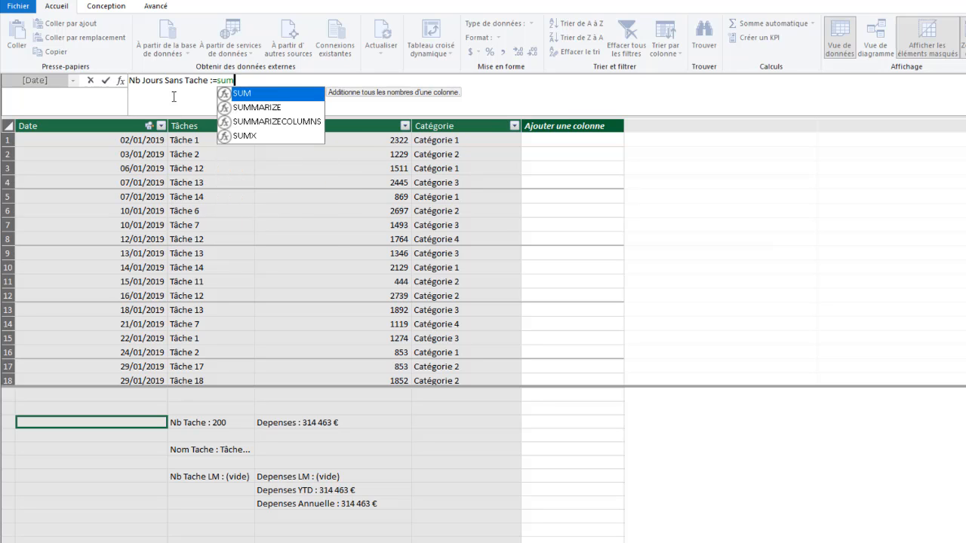
pyautogui.press('BackSpace')
pyautogui.doubleClick(252, 137)
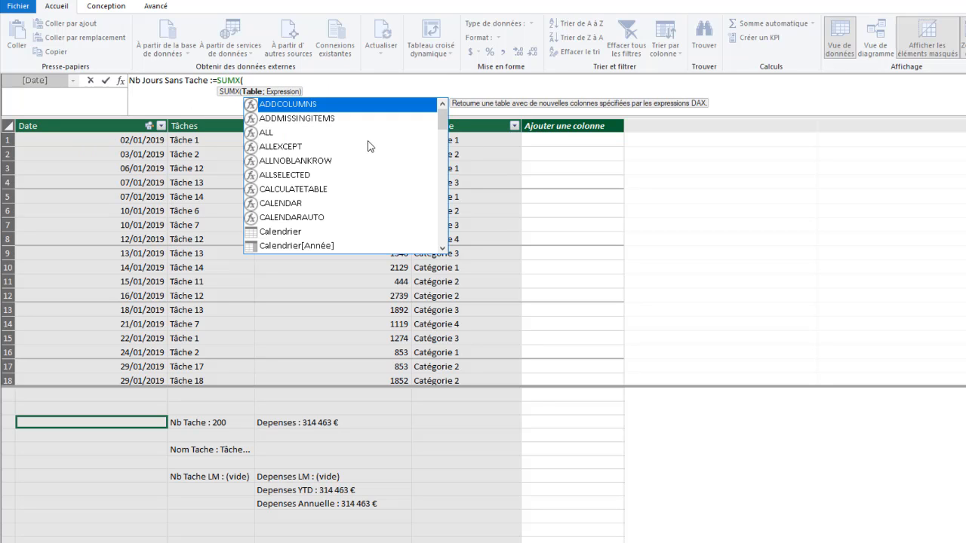
pyautogui.write('cal')
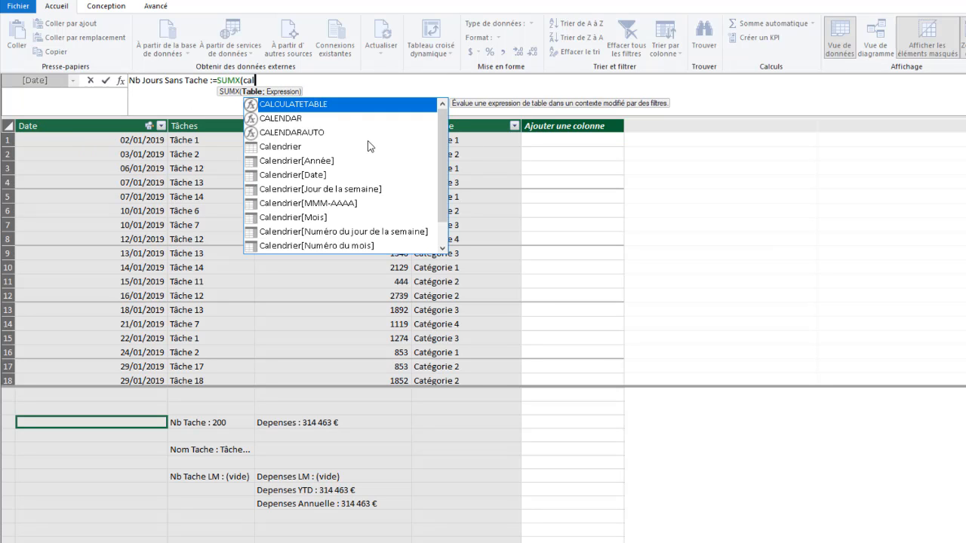
pyautogui.click(278, 150)
pyautogui.doubleClick(279, 149)
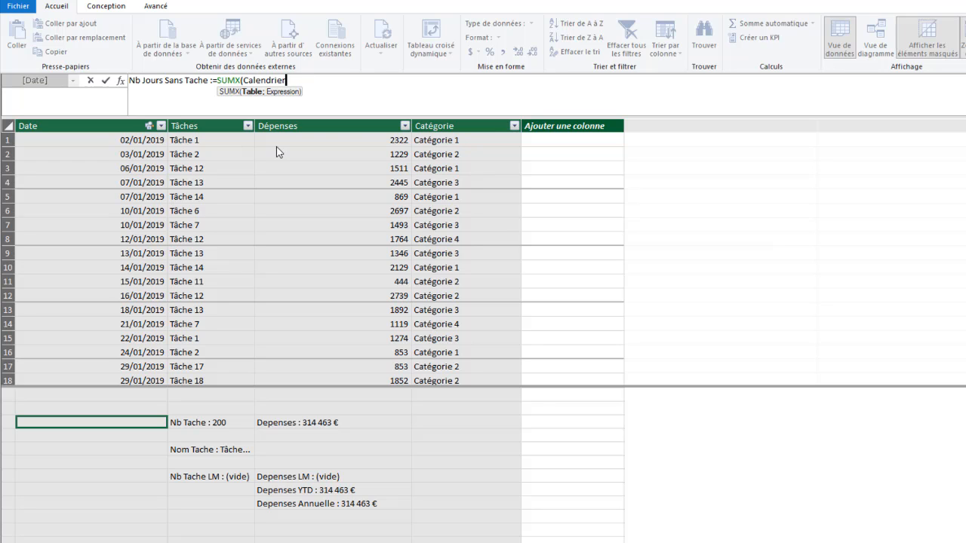
# - Add an IF as the SUMX expression, with COUNTROWS(RELATEDTABLE(TData)) at the start of its logical test
pyautogui.write(';IF')
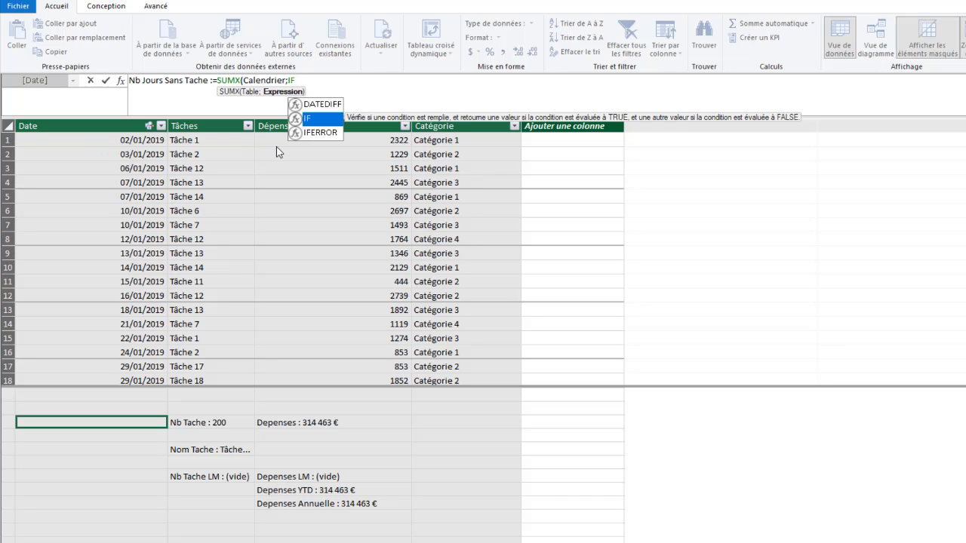
pyautogui.write('(')
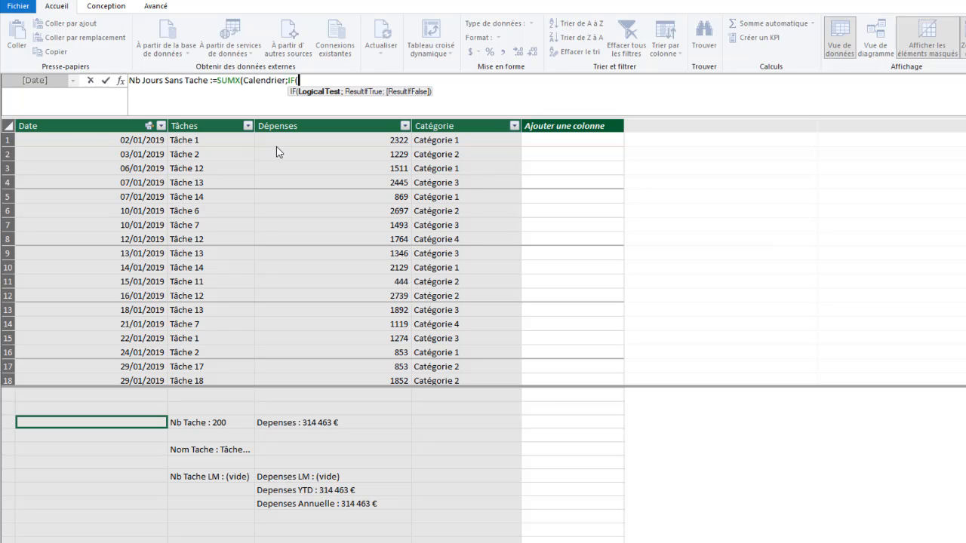
pyautogui.write('Cou')
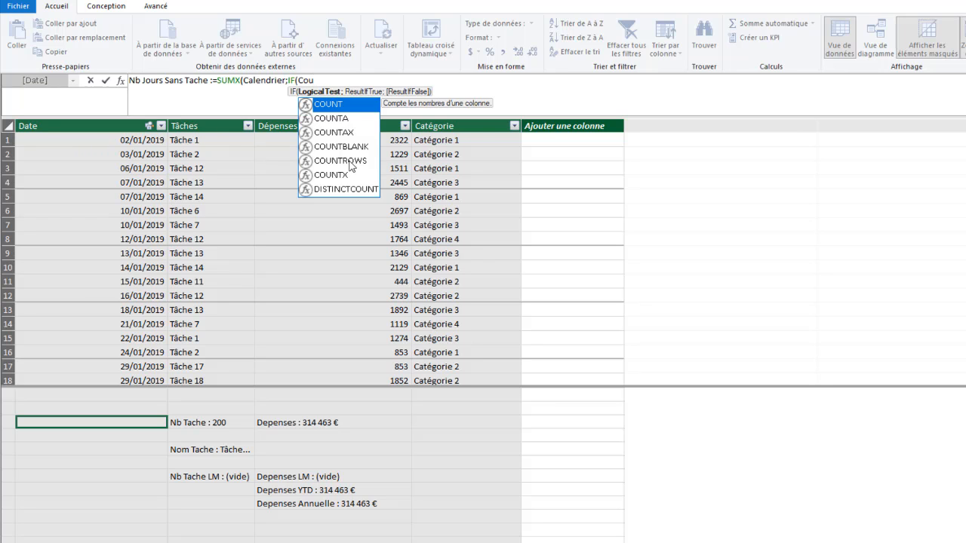
pyautogui.doubleClick(350, 162)
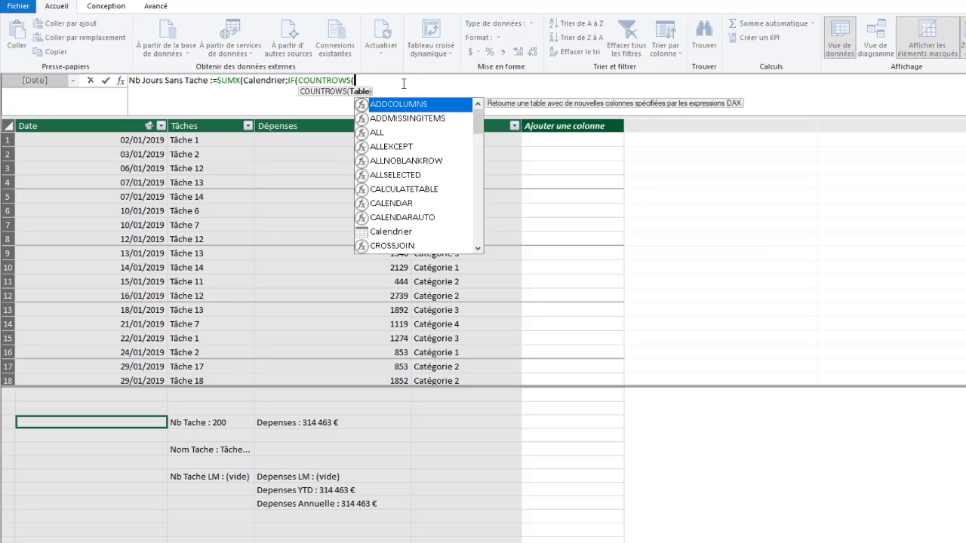
pyautogui.write('re')
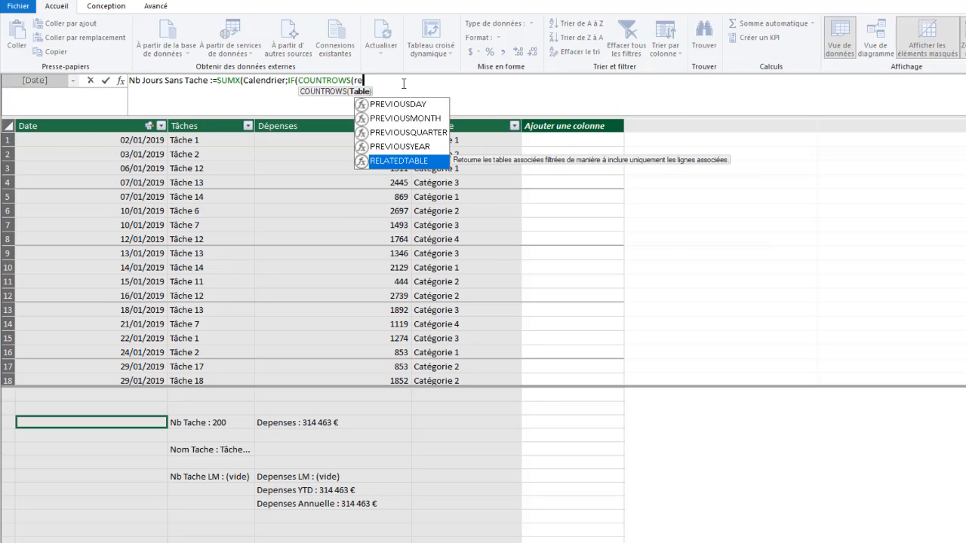
pyautogui.doubleClick(396, 161)
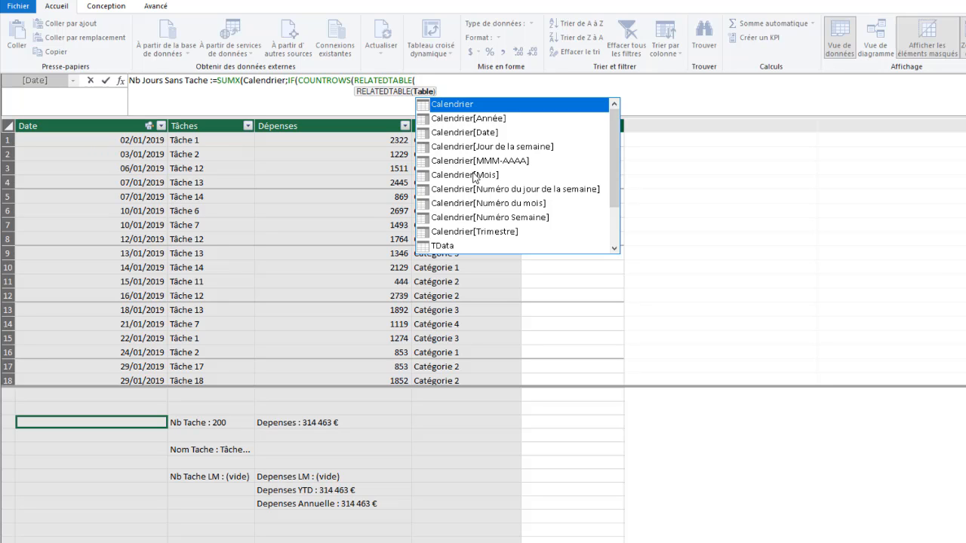
pyautogui.write('TData')
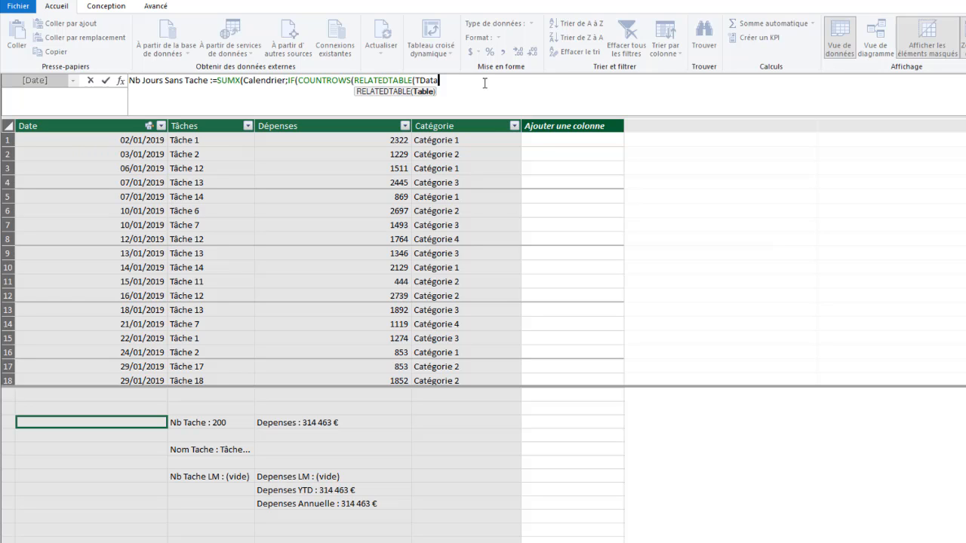
pyautogui.write(')')
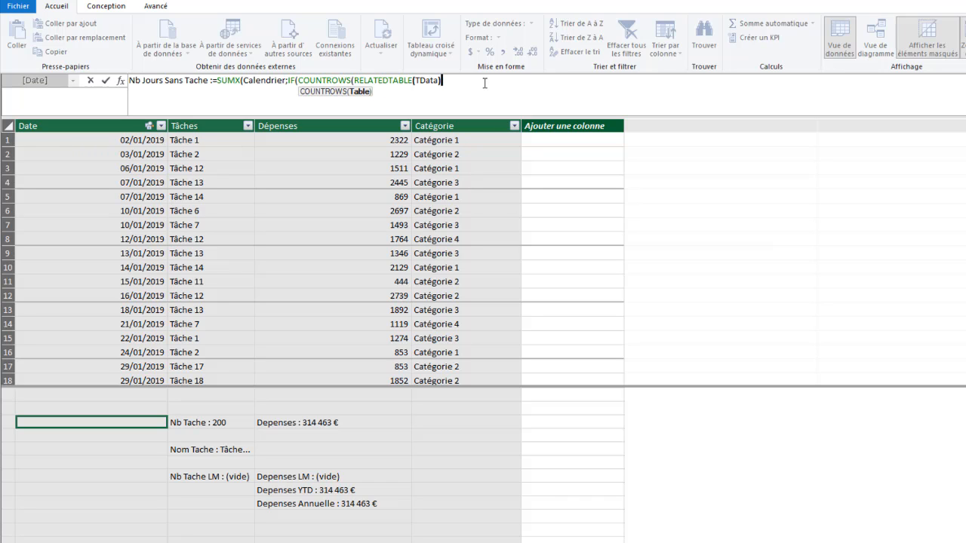
pyautogui.write('=')
pyautogui.press('BackSpace')
pyautogui.write(')')
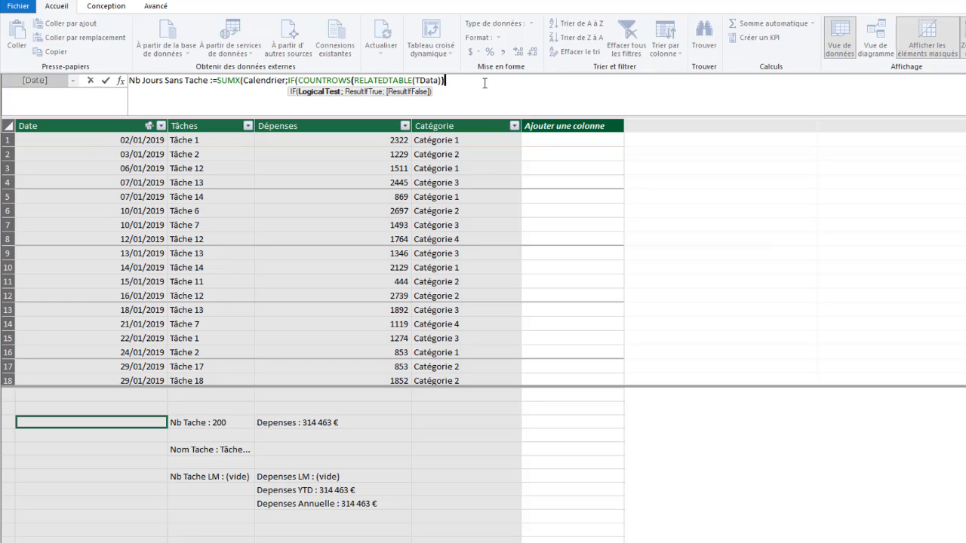
# - Complete the IF test with =BLANK(), return 1 when true, and validate the Nb Jours Sans Tache formula
pyautogui.write('="')
pyautogui.press('BackSpace')
pyautogui.write('bl')
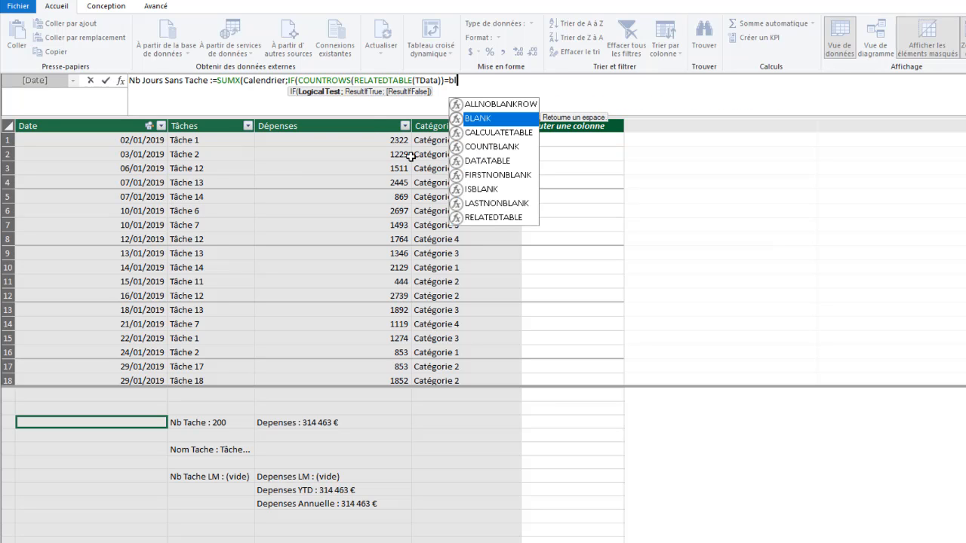
pyautogui.doubleClick(485, 120)
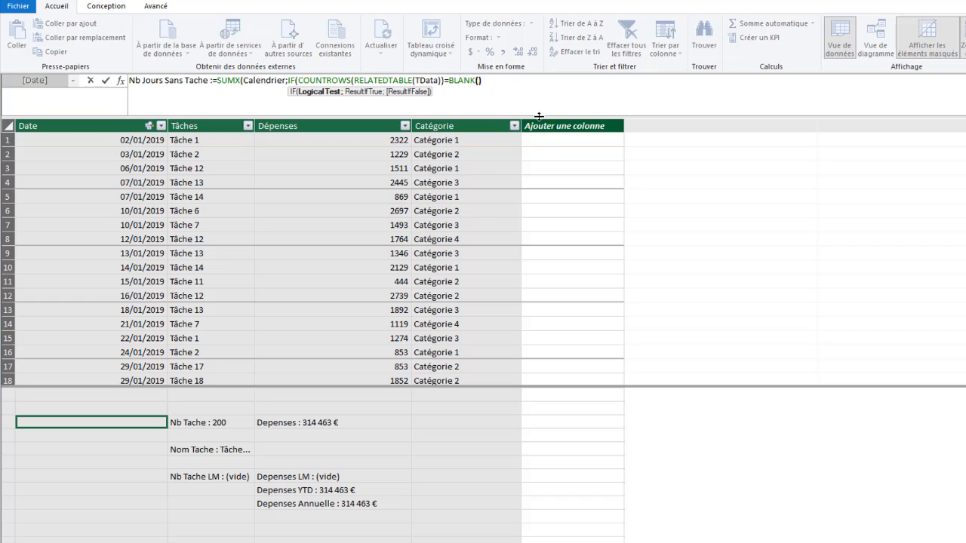
pyautogui.write(';')
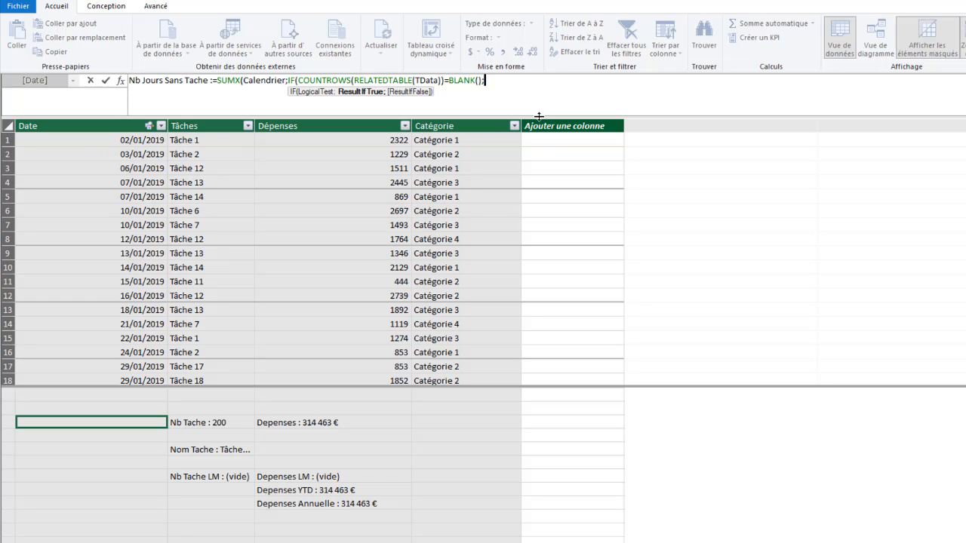
pyautogui.write('1)')
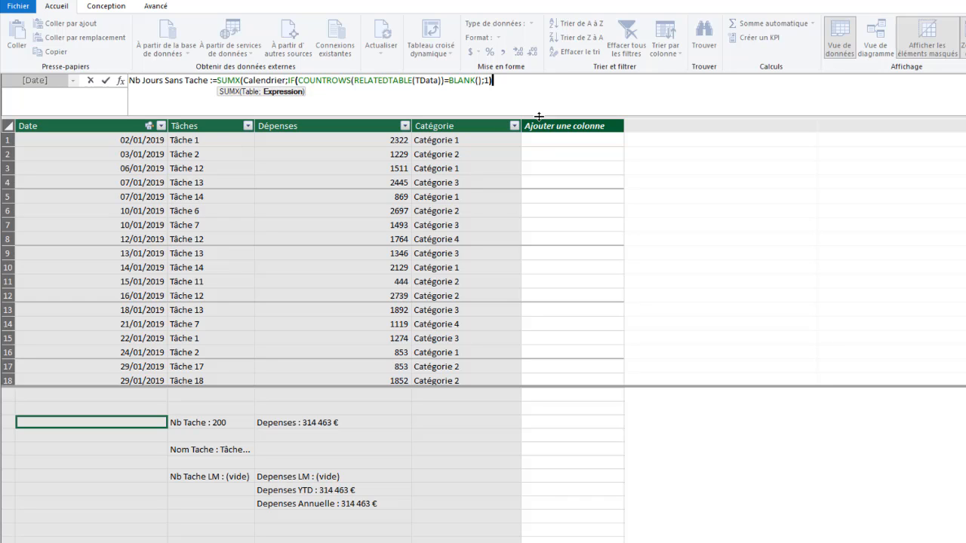
pyautogui.write(')')
pyautogui.press('Return')
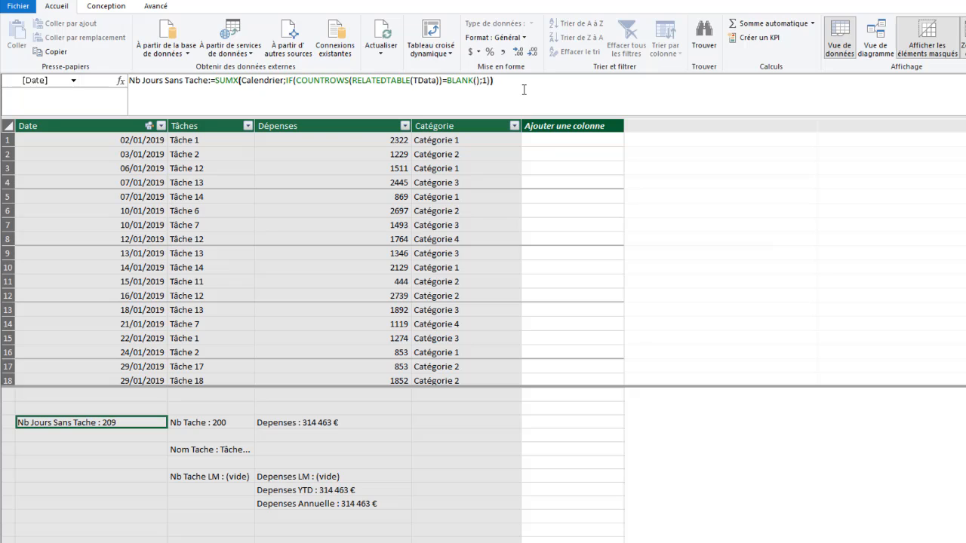
# - Create a measure named Variance % LM in the Dépenses column cell beside Nom Tache, dividing [Depenses] by [Depenses LM]
pyautogui.click(293, 453)
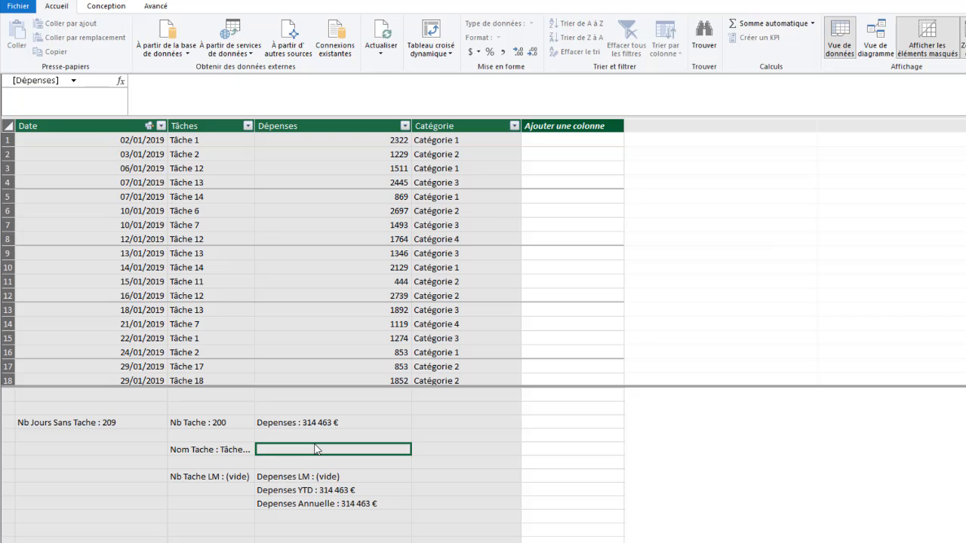
pyautogui.write('Variance')
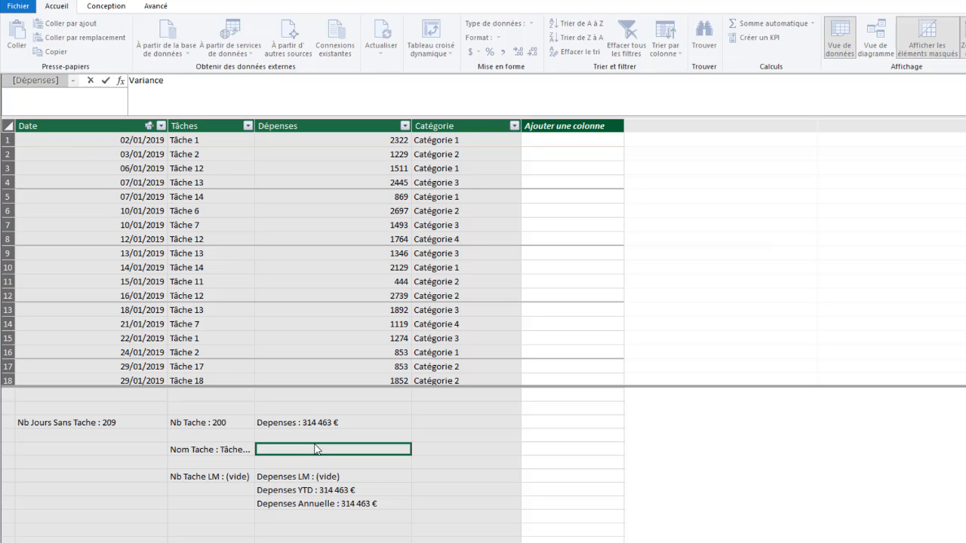
pyautogui.write('% LM :=')
pyautogui.write('[')
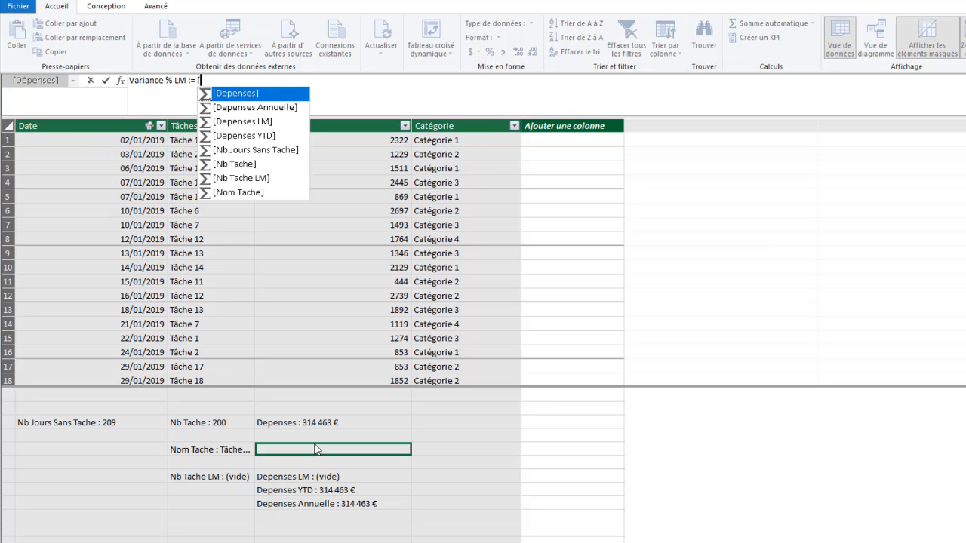
pyautogui.doubleClick(226, 93)
pyautogui.write('/')
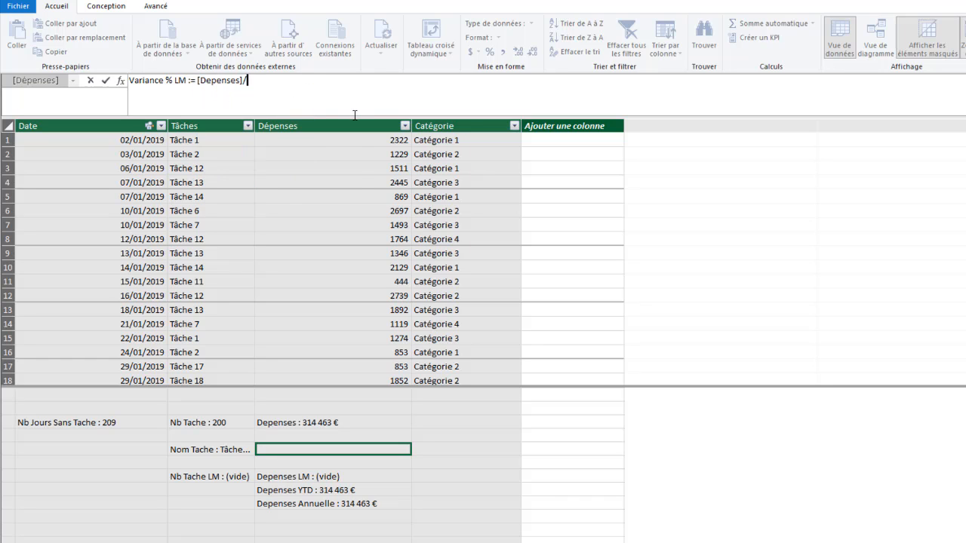
pyautogui.write('[')
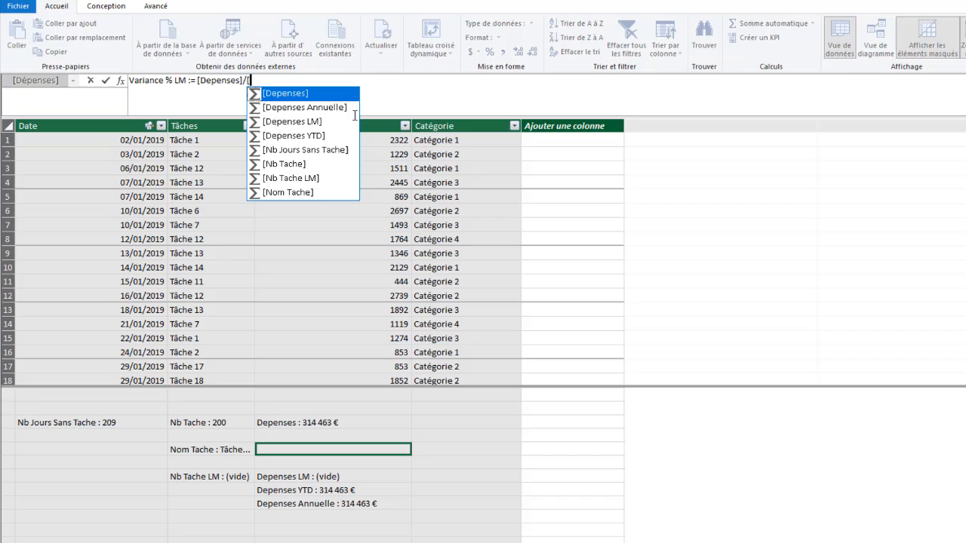
pyautogui.doubleClick(296, 122)
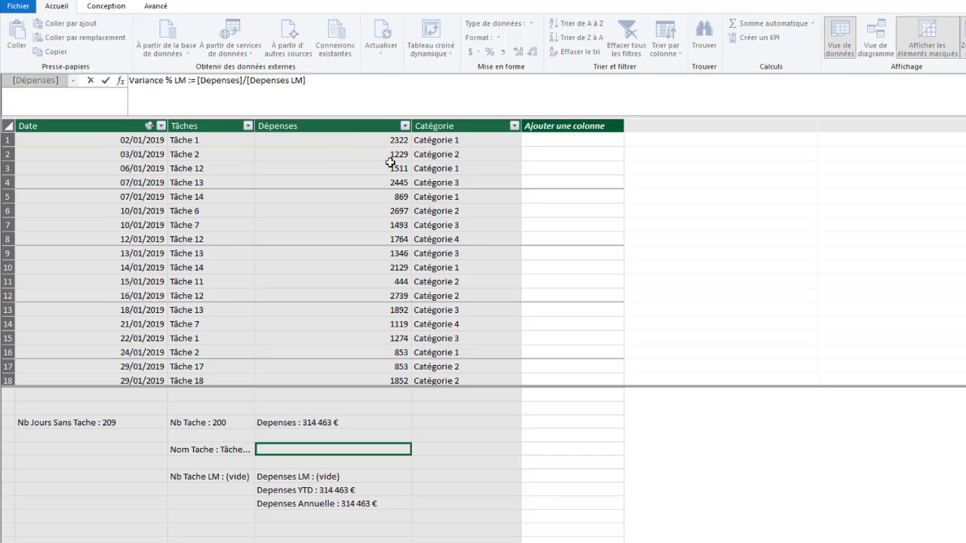
pyautogui.press('Return')
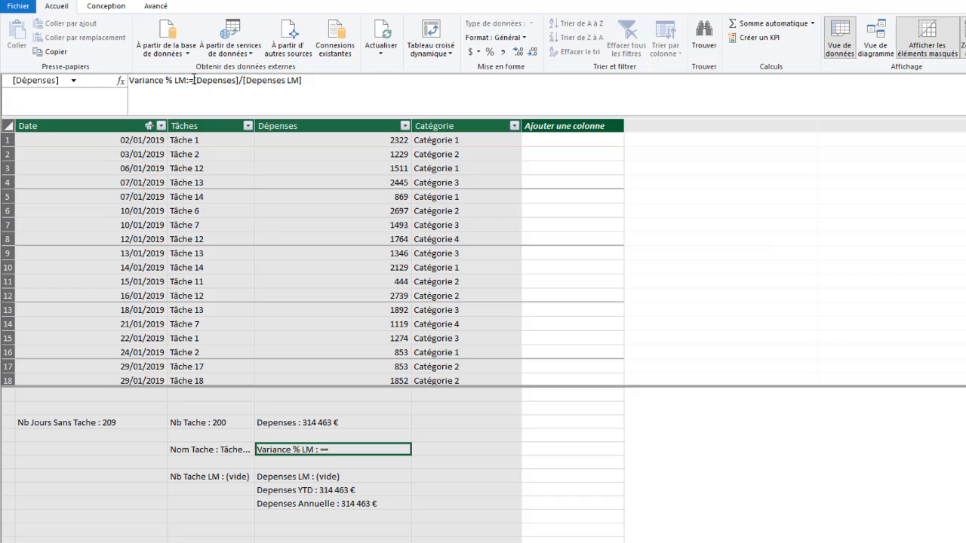
# - Wrap the Variance % LM division in an IF whose logical test starts with [Depenses]=BLANK()
pyautogui.click(197, 83)
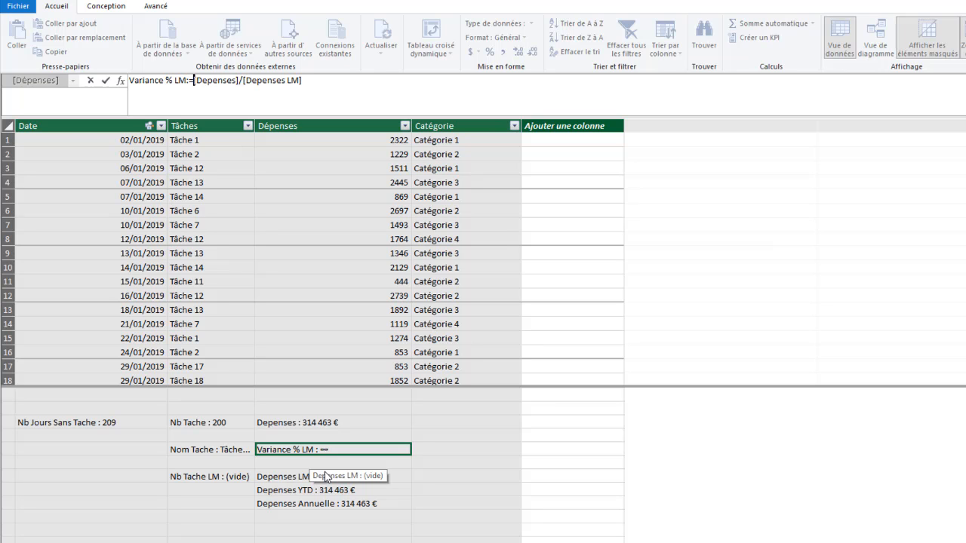
pyautogui.write('if(')
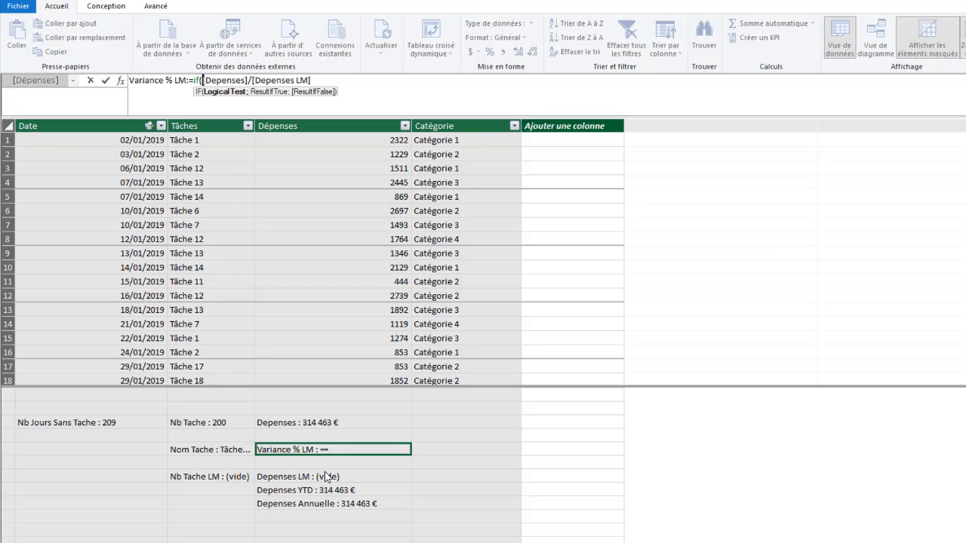
pyautogui.write('[')
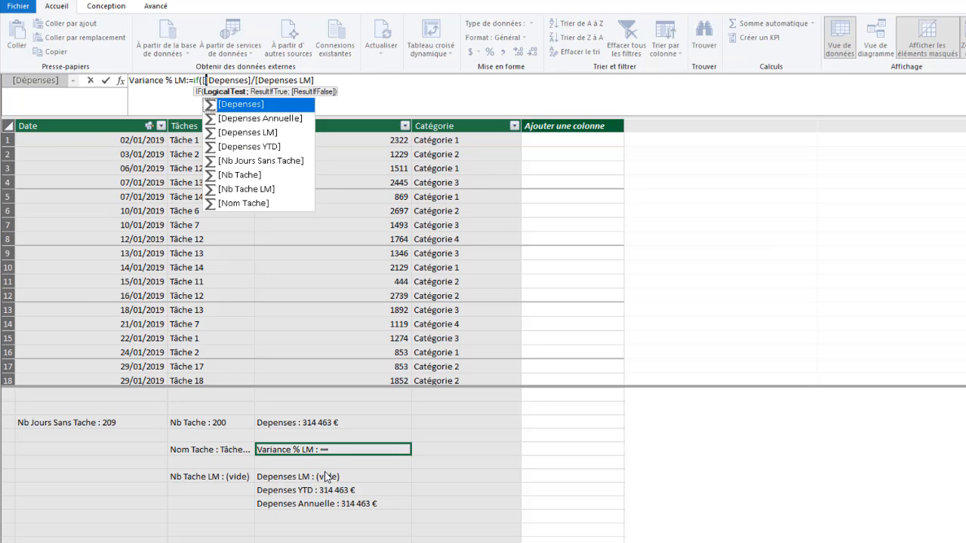
pyautogui.doubleClick(248, 105)
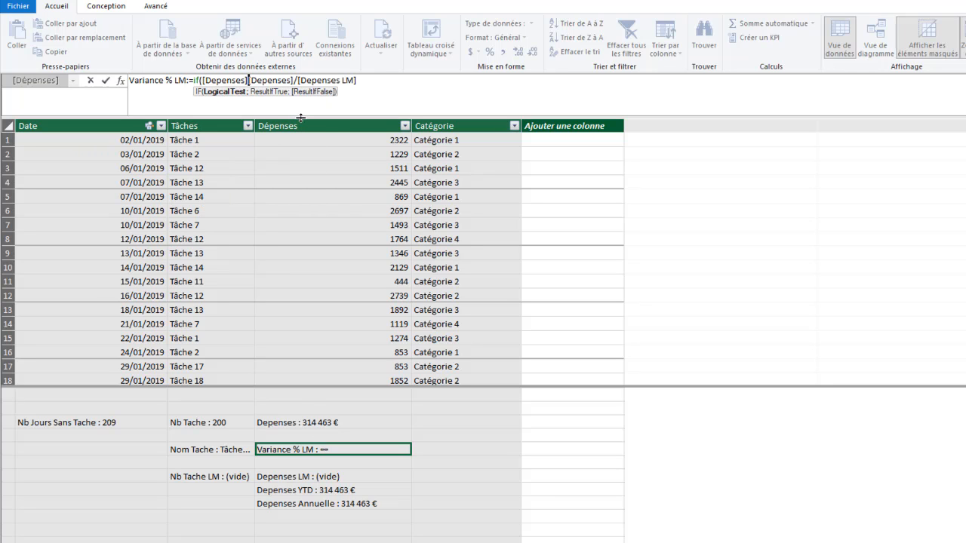
pyautogui.write('=bl')
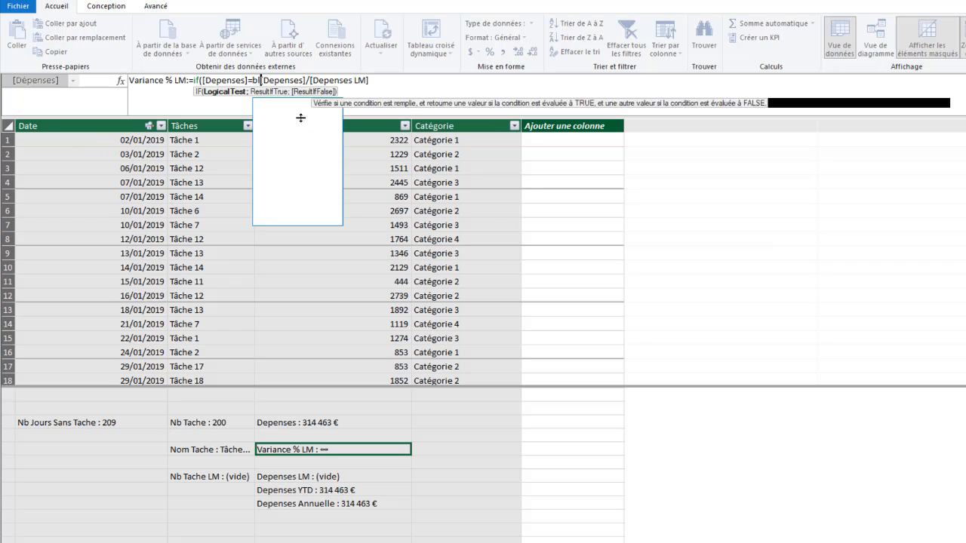
pyautogui.doubleClick(295, 119)
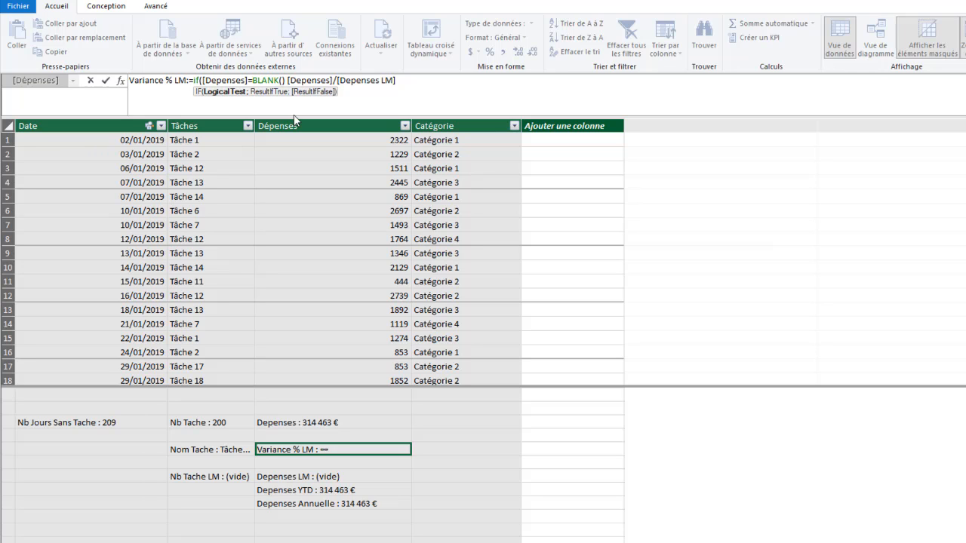
pyautogui.write('||')
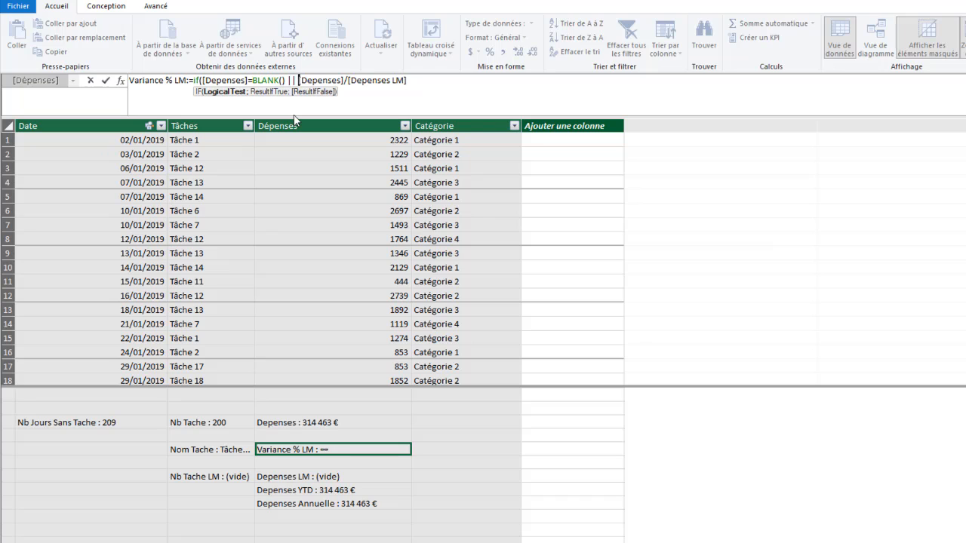
pyautogui.press('BackSpace')
pyautogui.press('BackSpace')
pyautogui.press('BackSpace')
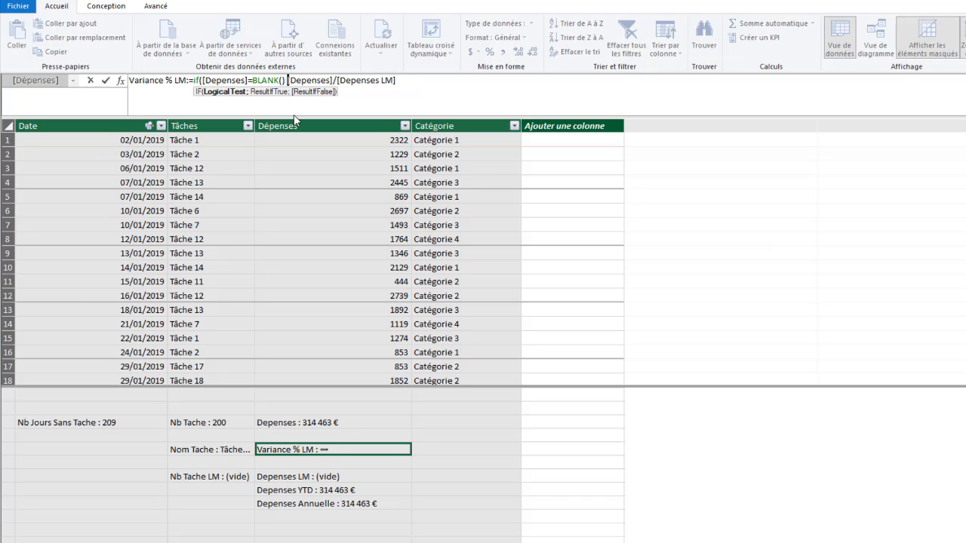
pyautogui.write('&&')
pyautogui.press('BackSpace')
pyautogui.press('BackSpace')
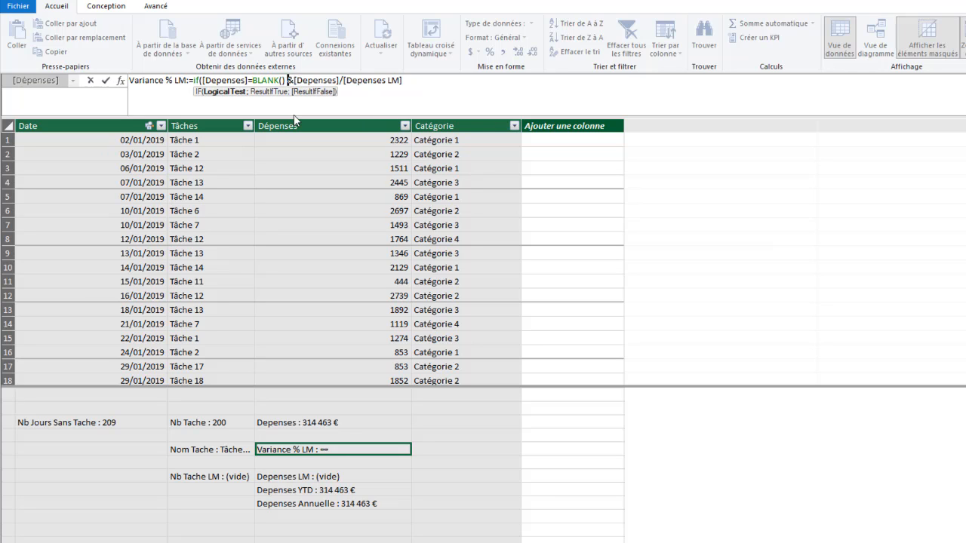
# - Extend the IF test with the OR operator || and the condition [Depenses LM]=BLANK()
pyautogui.write('||')
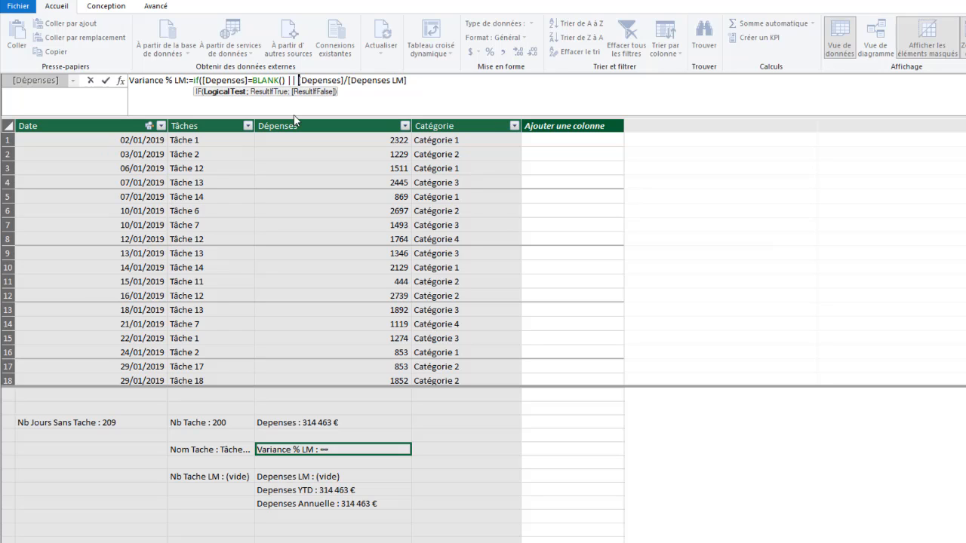
pyautogui.write('[')
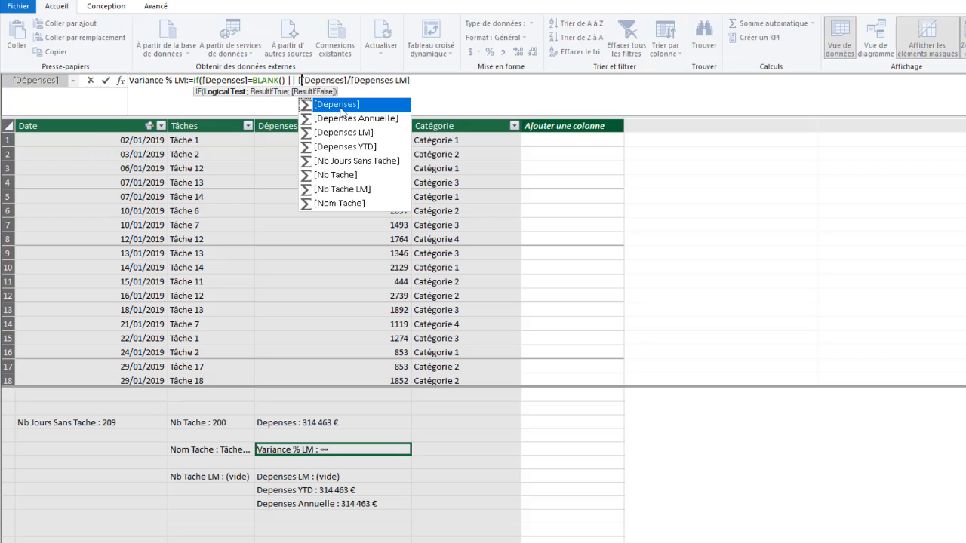
pyautogui.doubleClick(361, 134)
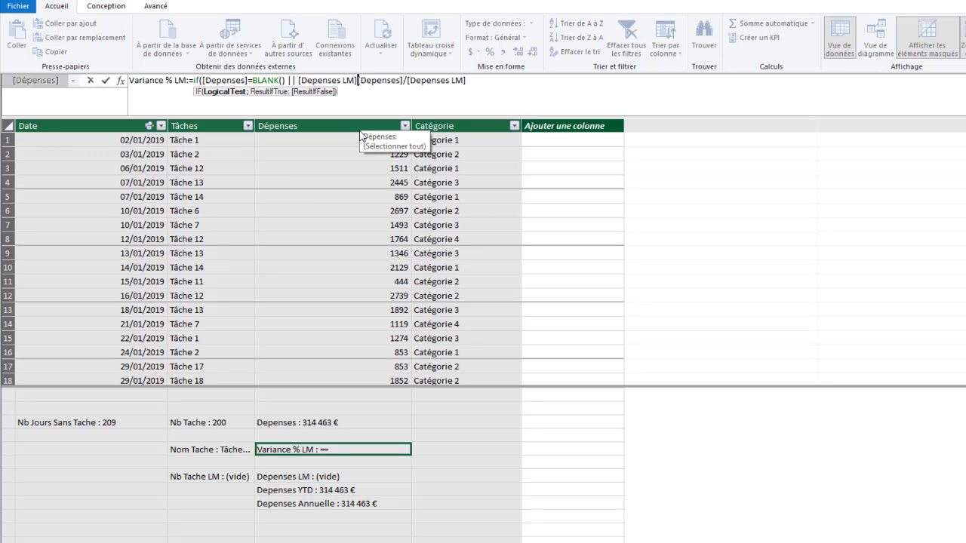
pyautogui.write('=BLANK()')
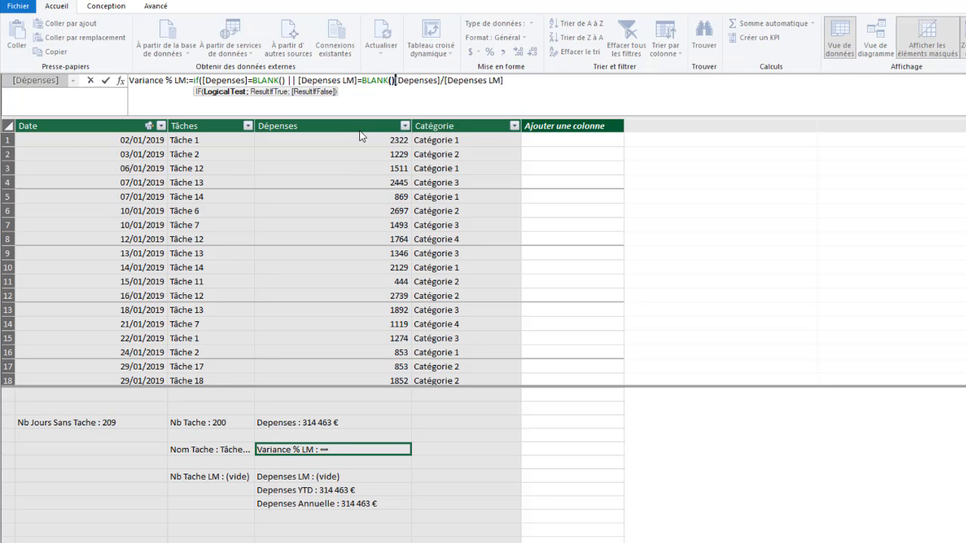
# - Return BLANK() when the IF test is true, making the existing division the false result
pyautogui.write(';')
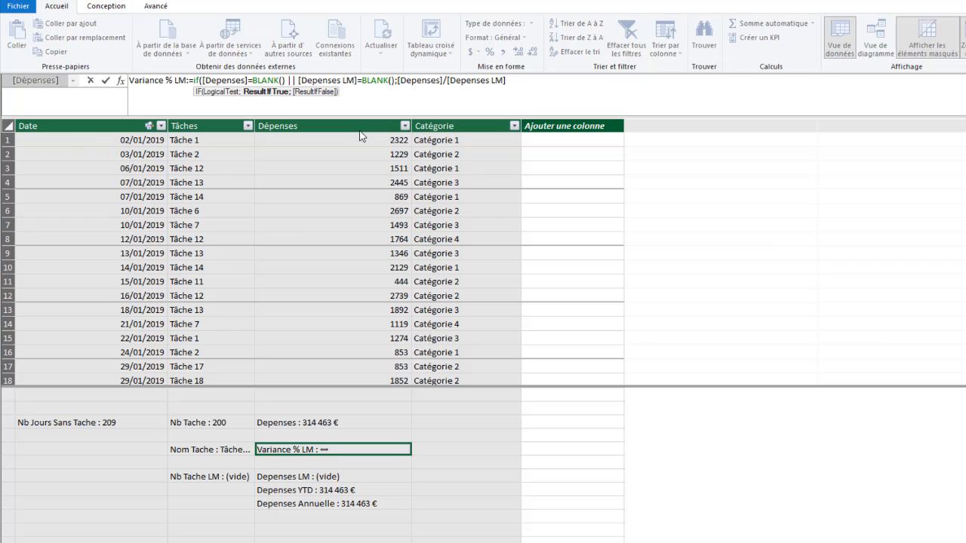
pyautogui.write('b')
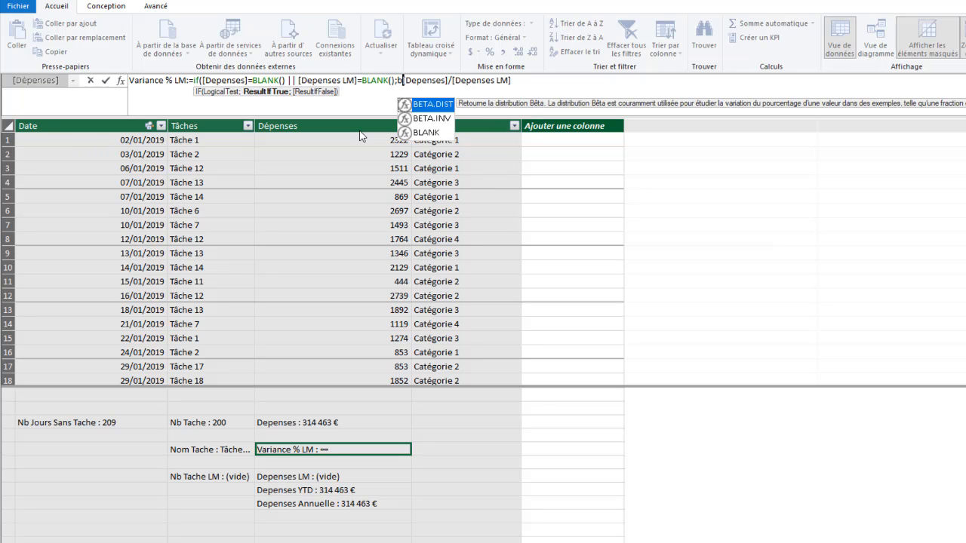
pyautogui.write('l')
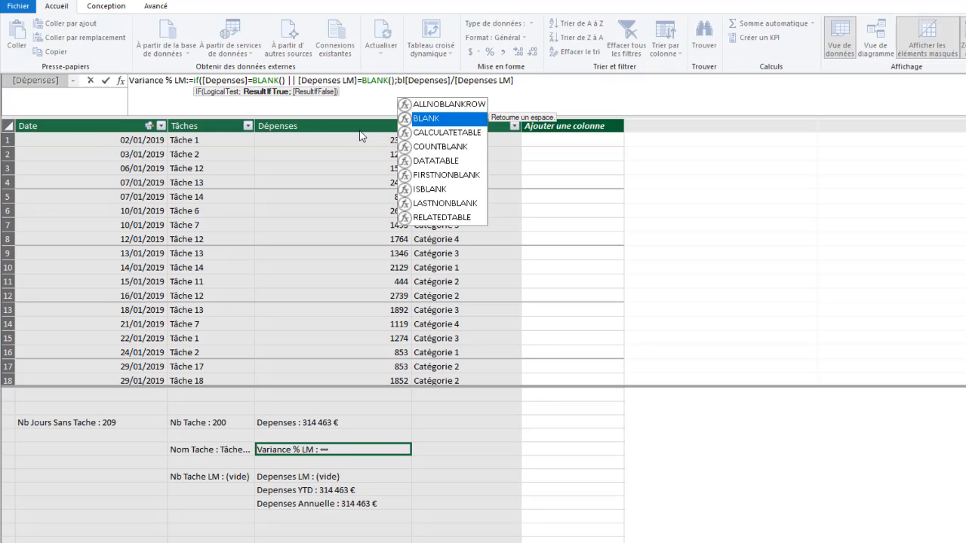
pyautogui.press('Tab')
pyautogui.write(')')
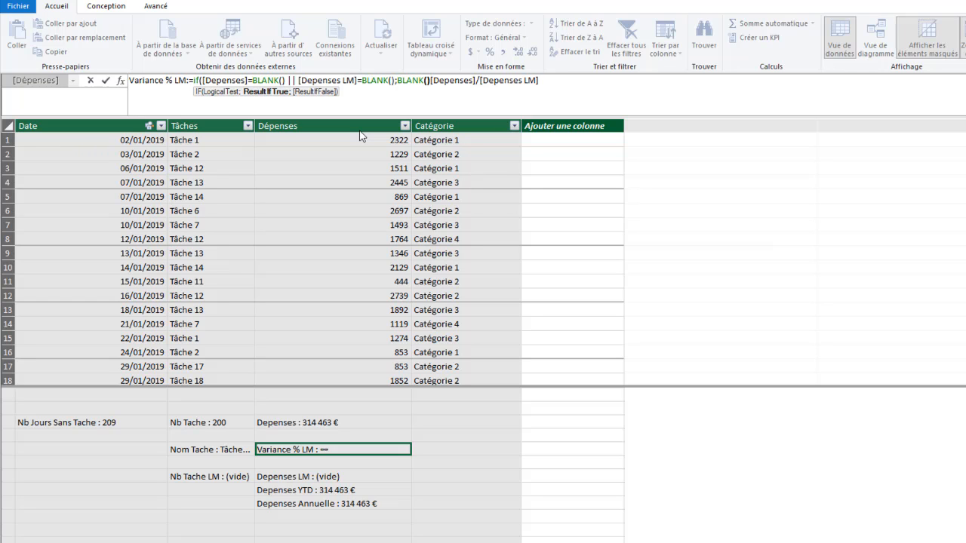
pyautogui.write(';')
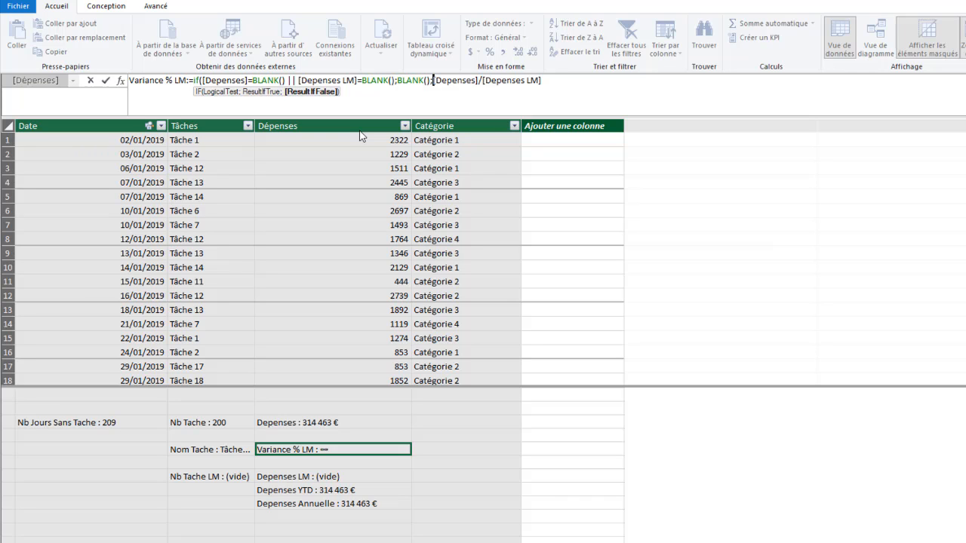
# - Enclose the [Depenses]/[Depenses LM] division in parentheses, subtract 1, close the IF and validate the Variance % LM formula
pyautogui.write('(')
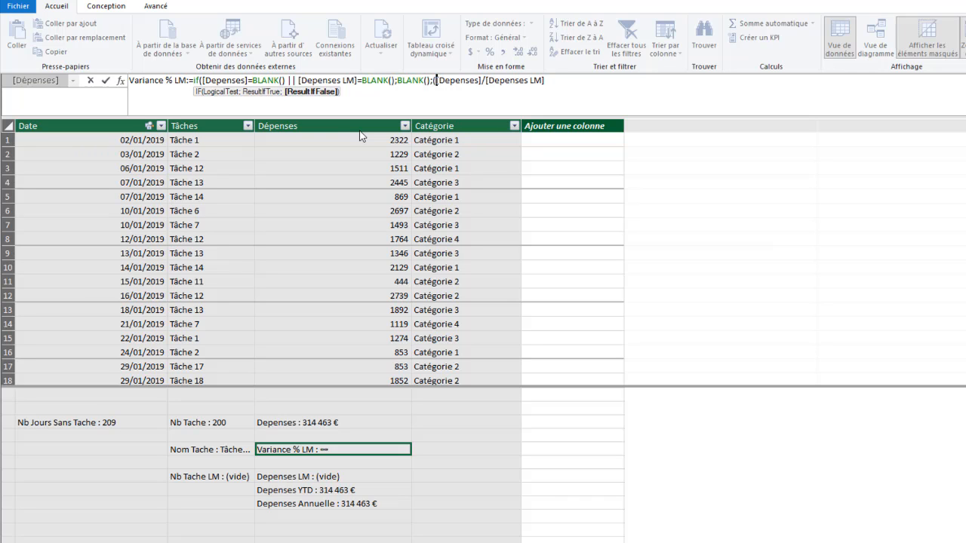
pyautogui.click(545, 80)
pyautogui.write(')-1)')
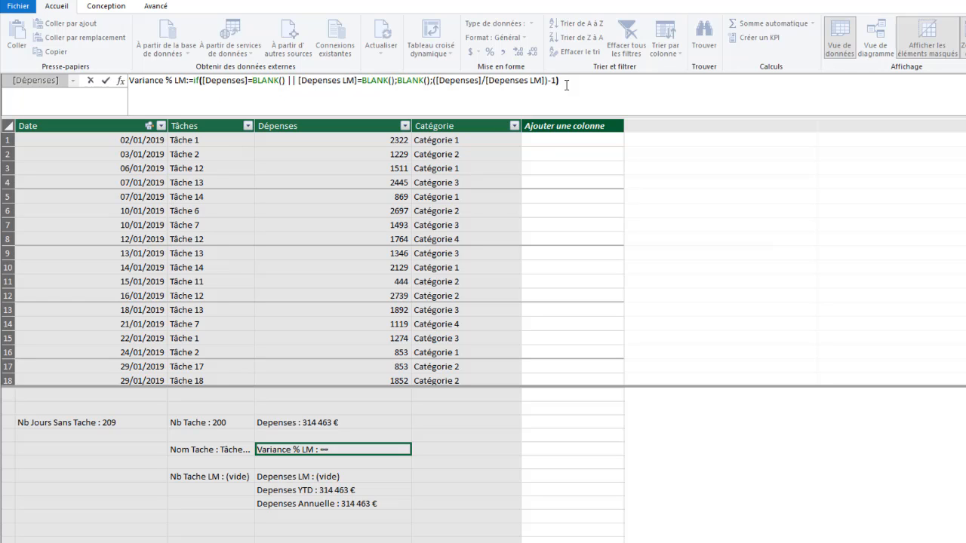
pyautogui.press('Return')
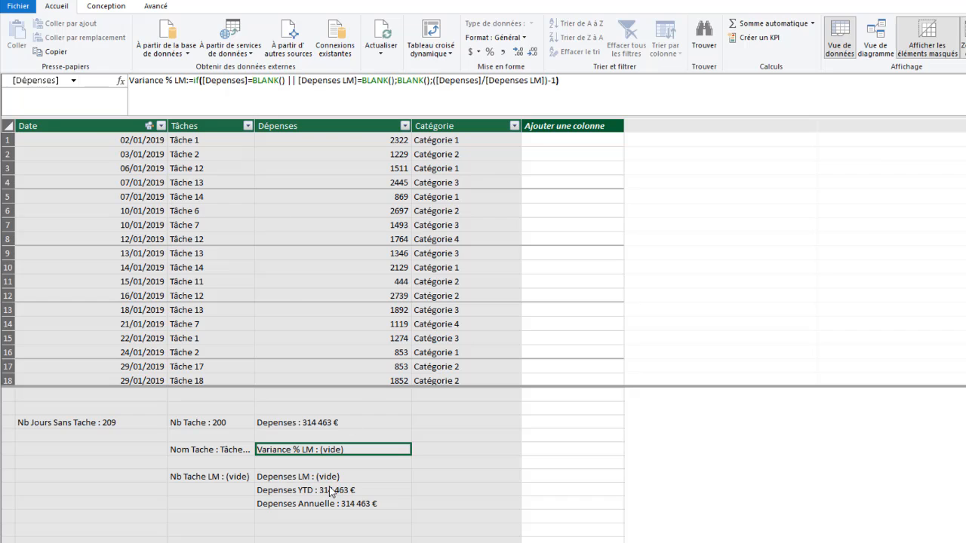
pyautogui.click(199, 521)
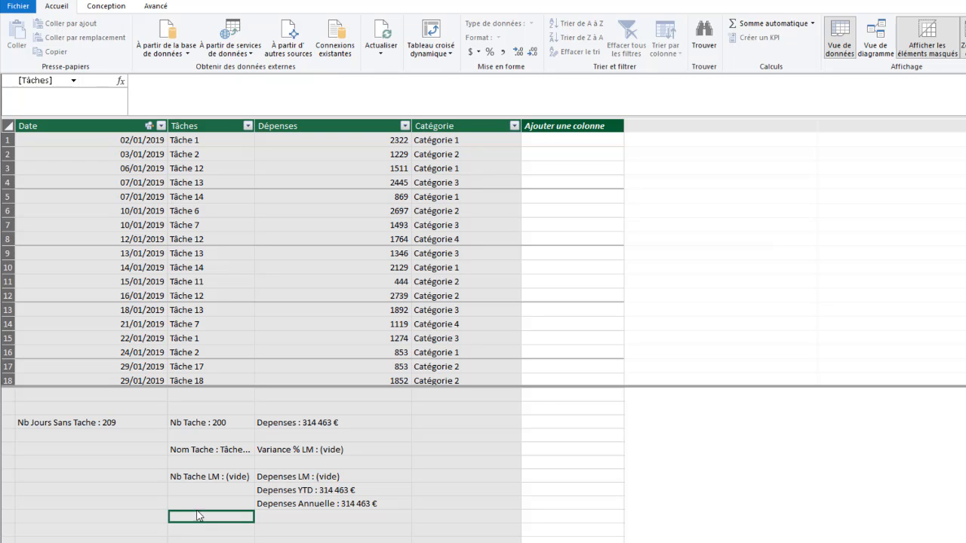
pyautogui.click(71, 436)
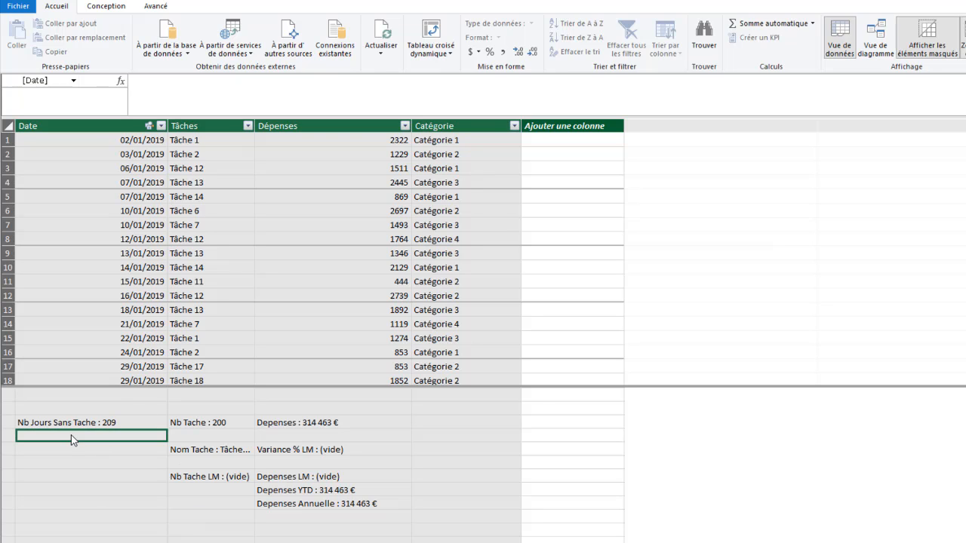
pyautogui.click(248, 453)
pyautogui.click(227, 480)
pyautogui.click(299, 437)
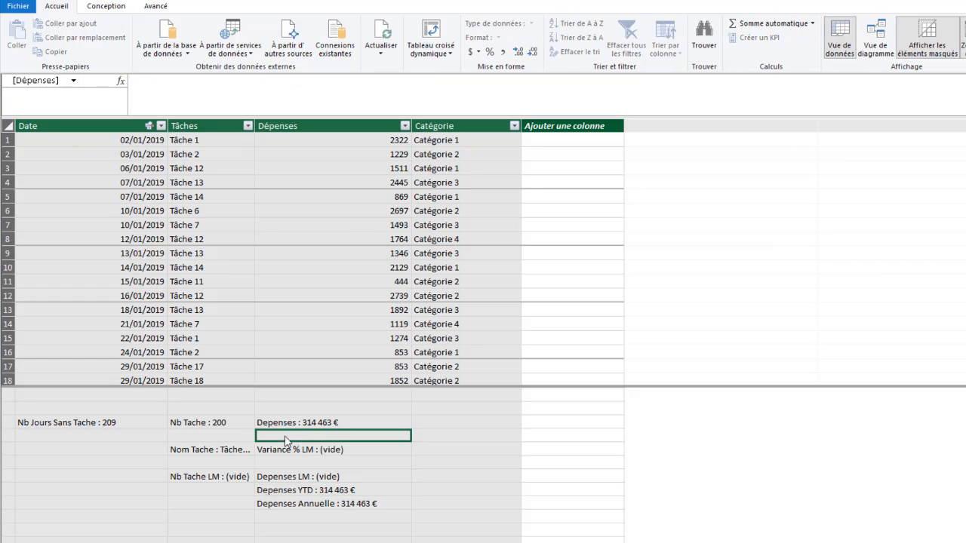
pyautogui.click(296, 424)
pyautogui.click(214, 425)
pyautogui.click(95, 422)
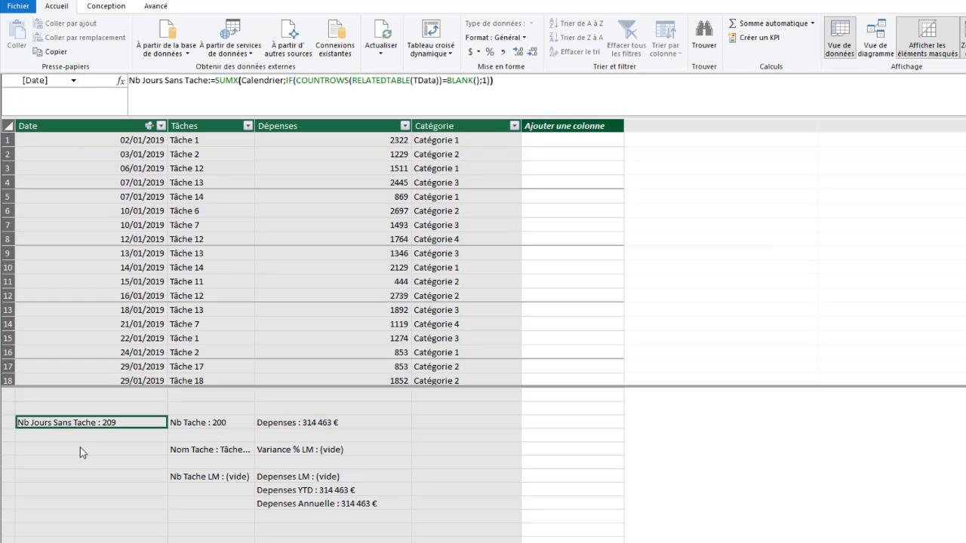
# - Create a pivot table from the data model in the existing worksheet Feuil3 at cell J3
pyautogui.click(440, 51)
pyautogui.click(456, 68)
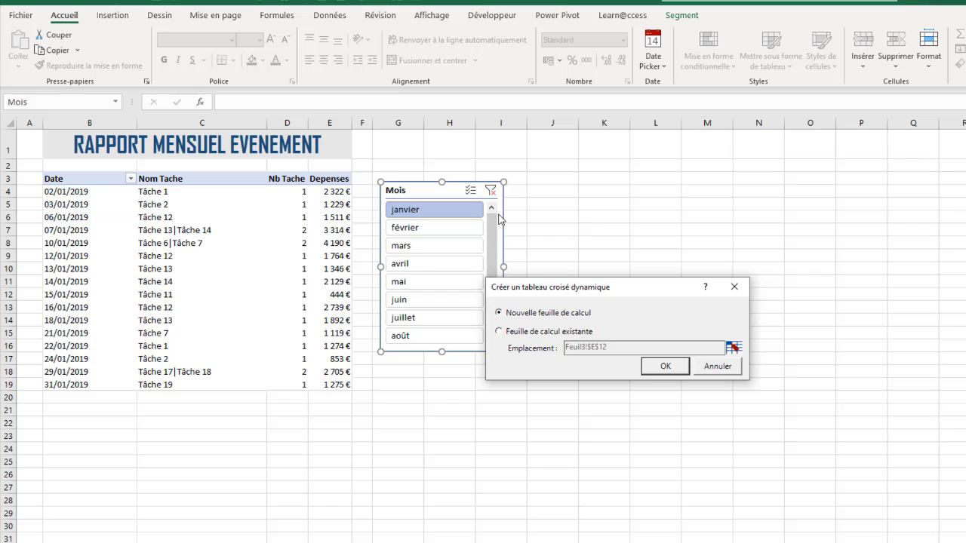
pyautogui.click(508, 333)
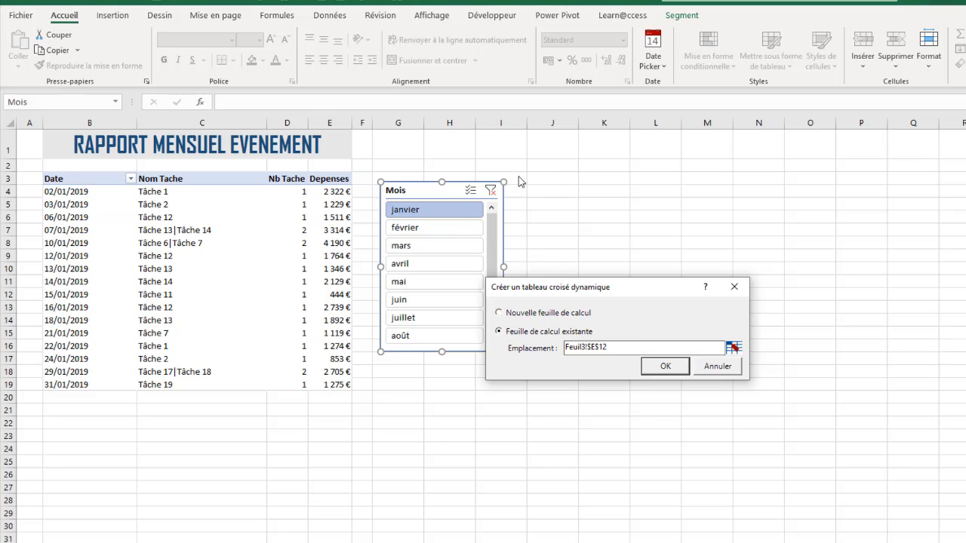
pyautogui.click(733, 348)
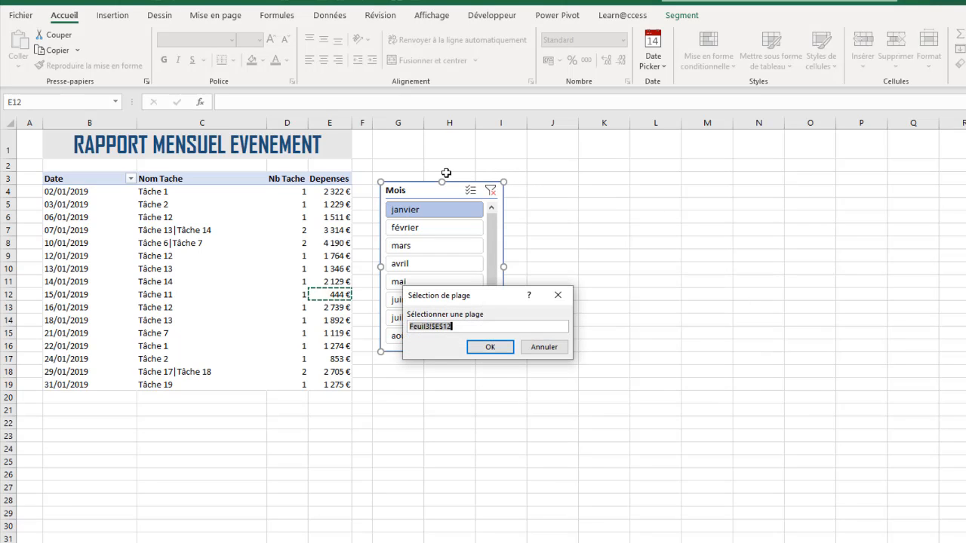
pyautogui.click(552, 180)
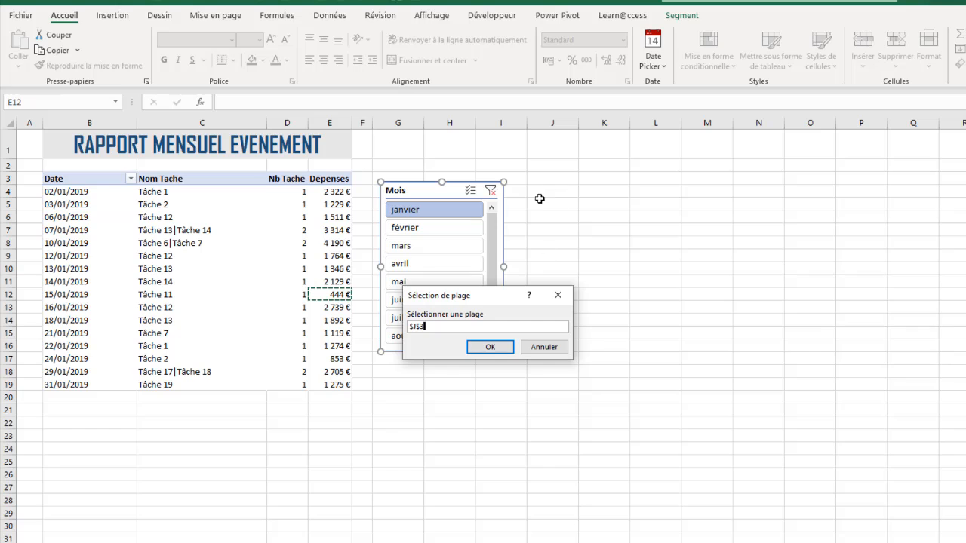
pyautogui.click(489, 347)
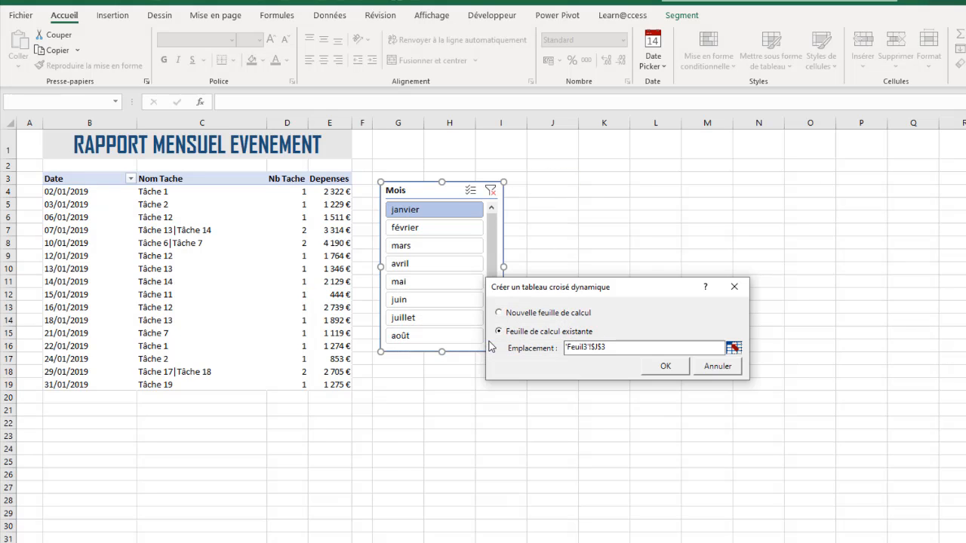
pyautogui.click(666, 366)
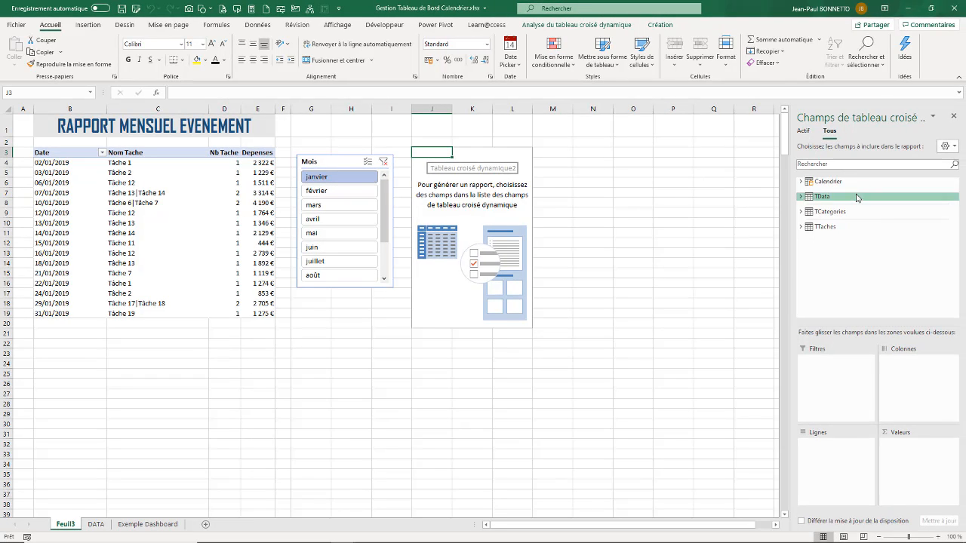
# - Add the Nb Tache and Nb Tache LM measures from TData to the new pivot table's values
pyautogui.click(801, 197)
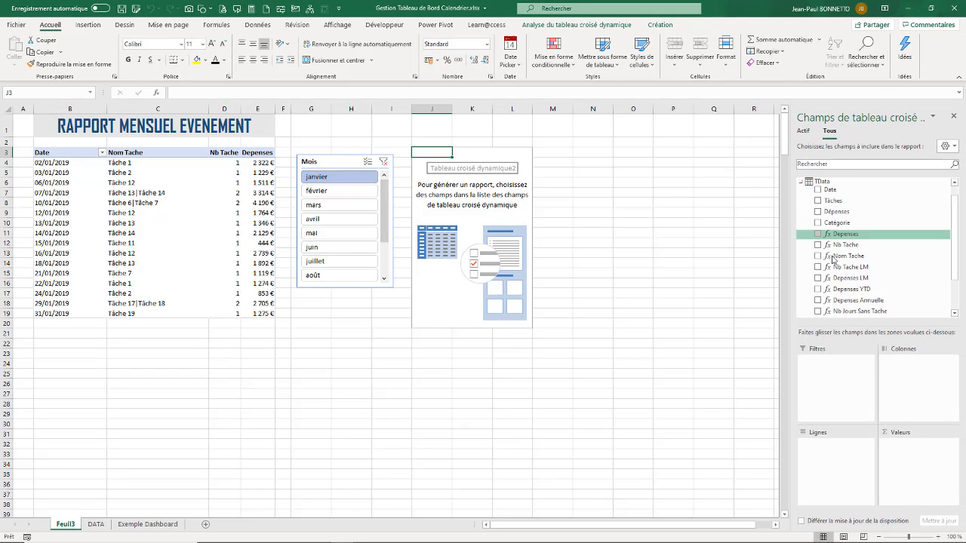
pyautogui.moveTo(955, 216); pyautogui.dragTo(957, 237)
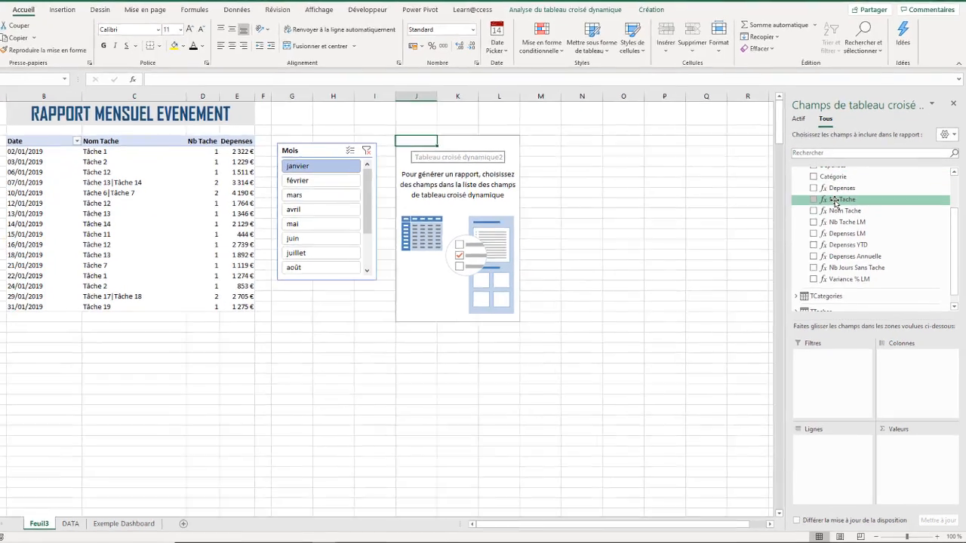
pyautogui.moveTo(836, 202); pyautogui.dragTo(880, 431)
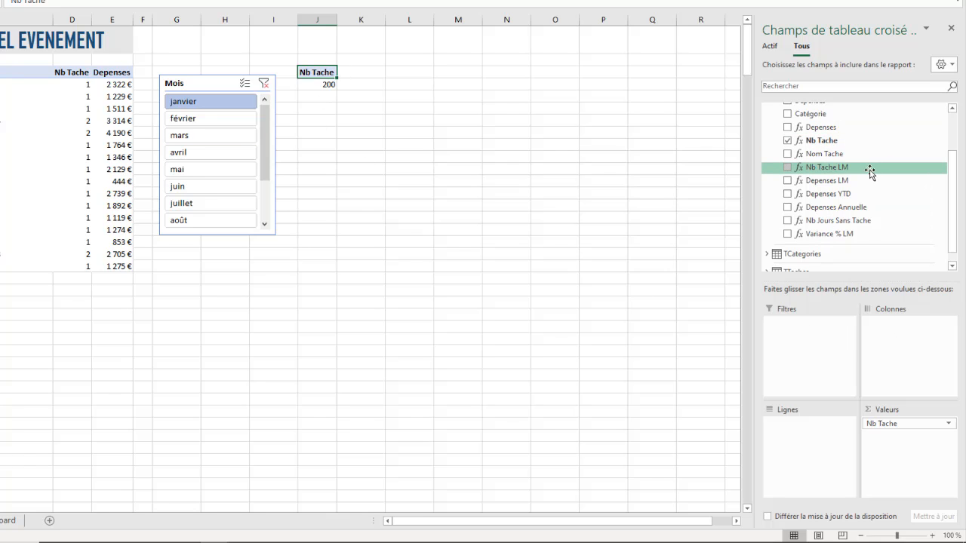
pyautogui.moveTo(827, 168); pyautogui.dragTo(896, 445)
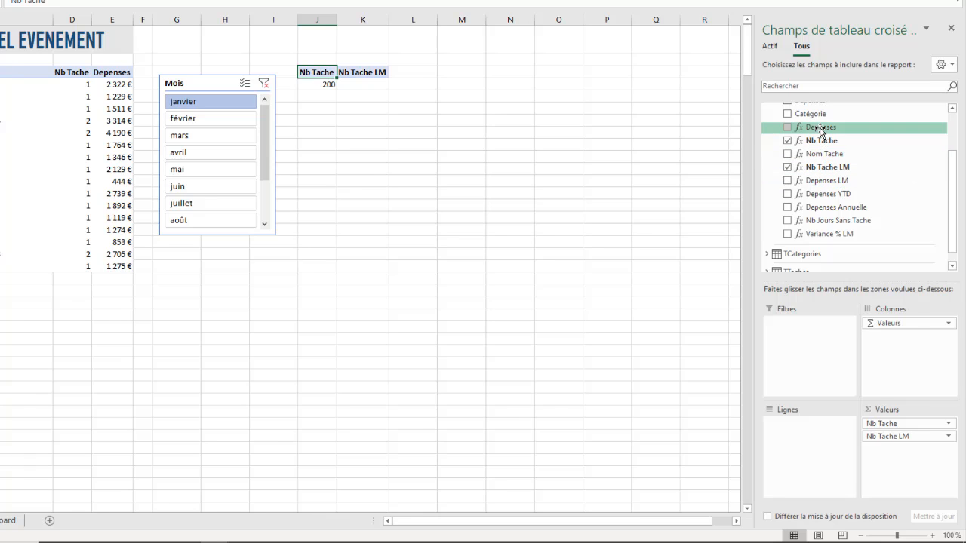
# - Add the Depenses, Depenses LM, Depenses YTD and Depenses Annuelle measures to the new pivot table's values
pyautogui.moveTo(820, 127); pyautogui.dragTo(882, 441)
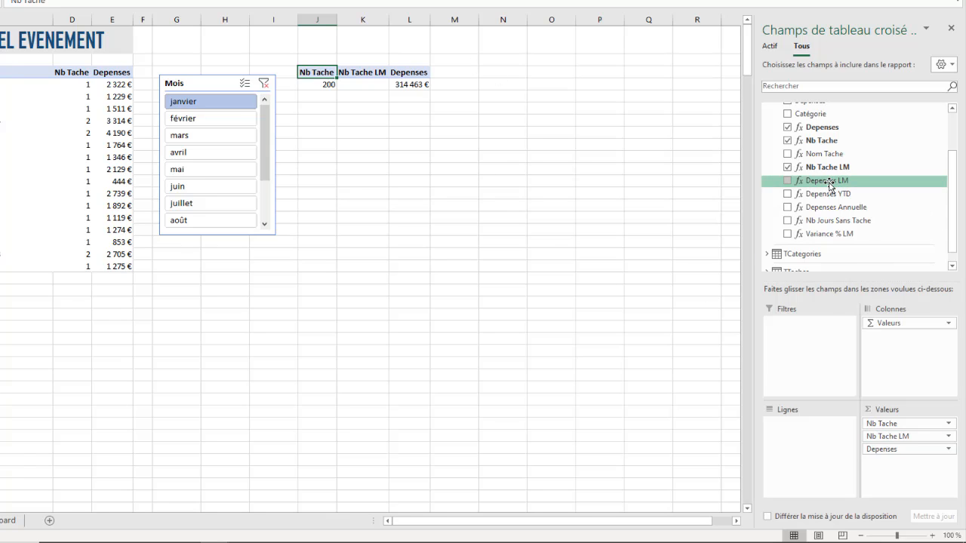
pyautogui.moveTo(826, 182); pyautogui.dragTo(895, 455)
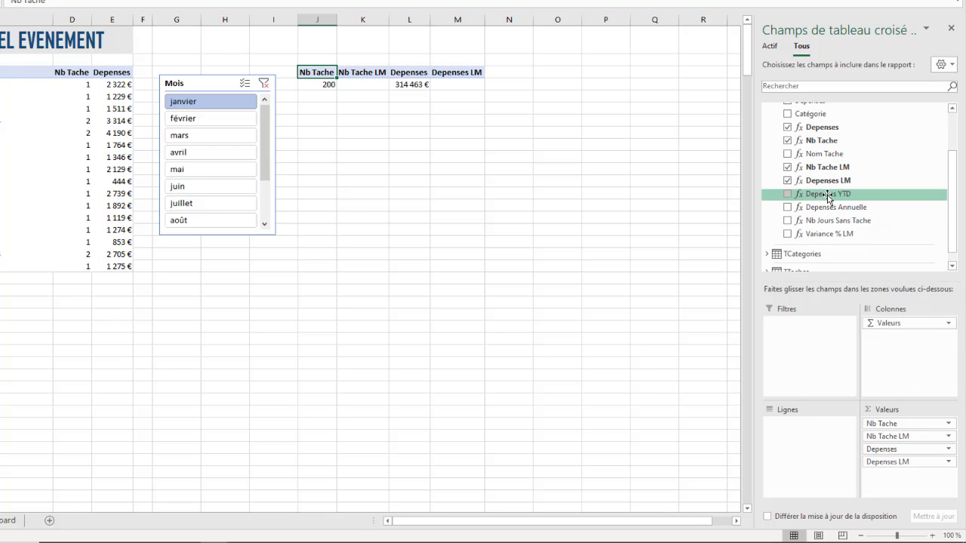
pyautogui.moveTo(830, 193); pyautogui.dragTo(891, 471)
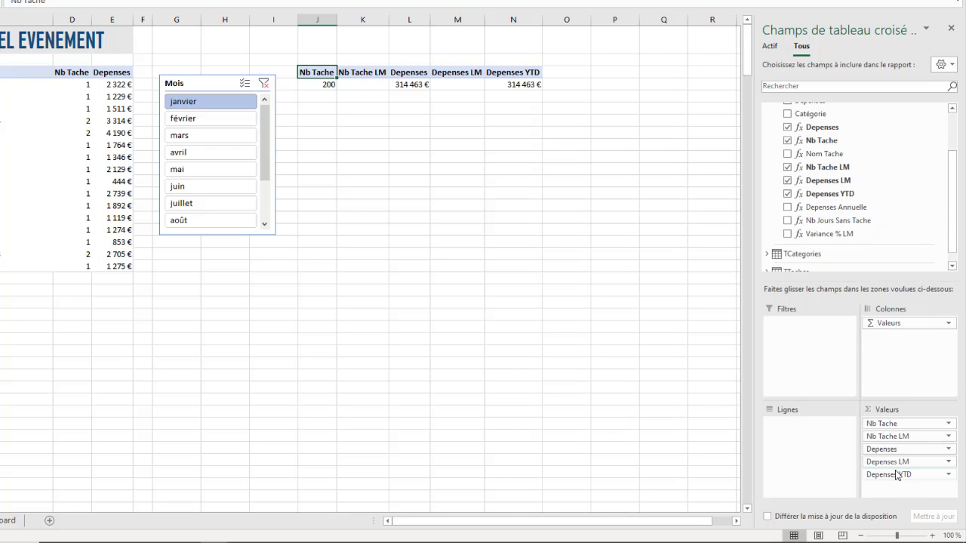
pyautogui.moveTo(836, 210); pyautogui.dragTo(889, 494)
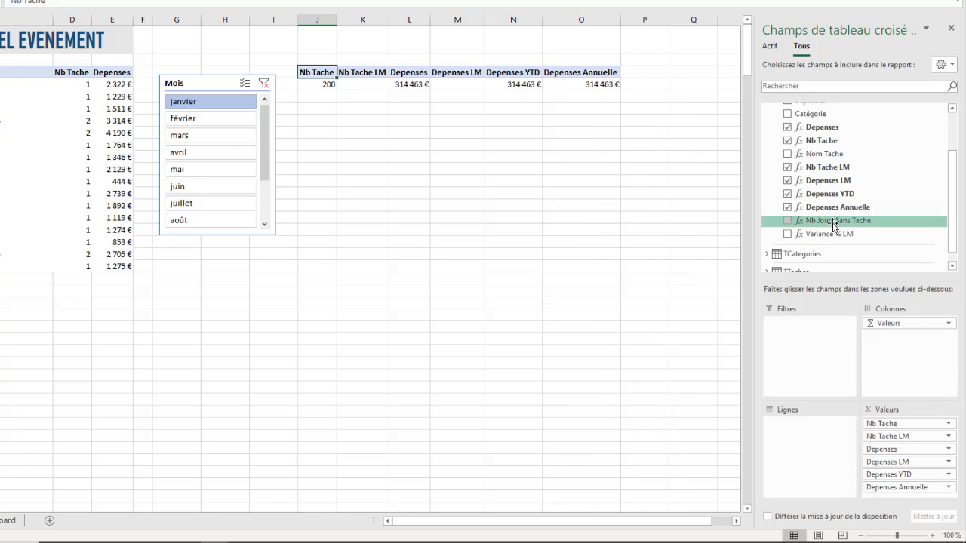
# - Add Nb Jours Sans Tache as the first pivot value and Variance % LM as the last one
pyautogui.moveTo(833, 223); pyautogui.dragTo(904, 420)
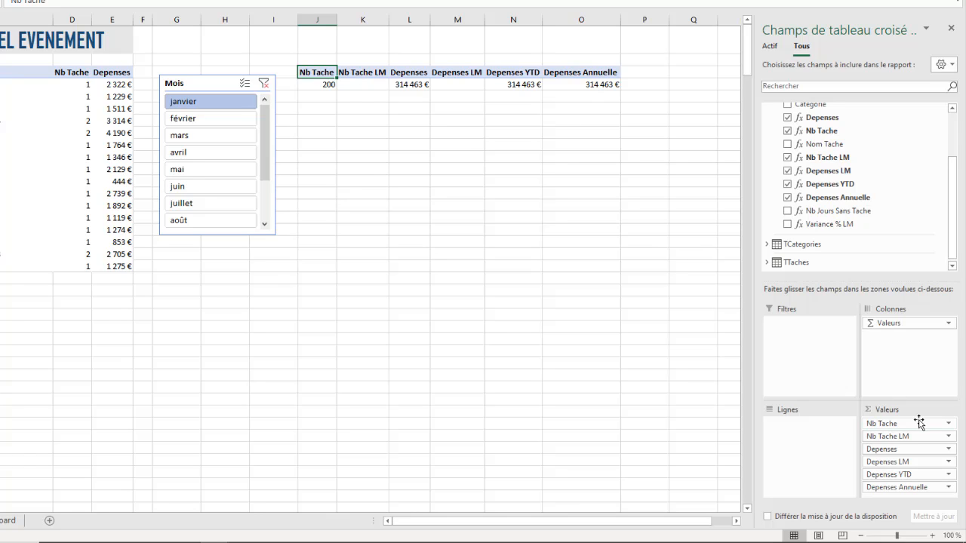
pyautogui.moveTo(846, 211); pyautogui.dragTo(906, 420)
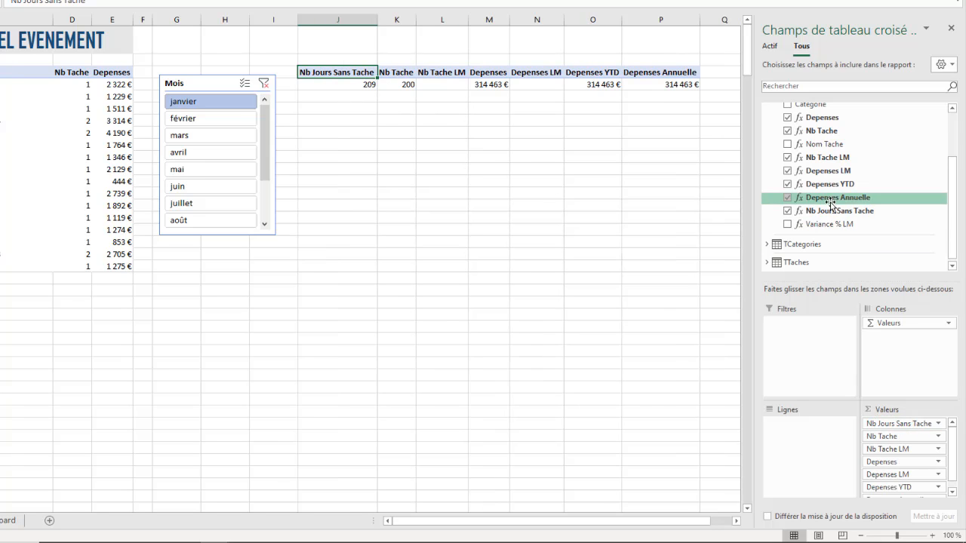
pyautogui.moveTo(844, 231); pyautogui.dragTo(913, 494)
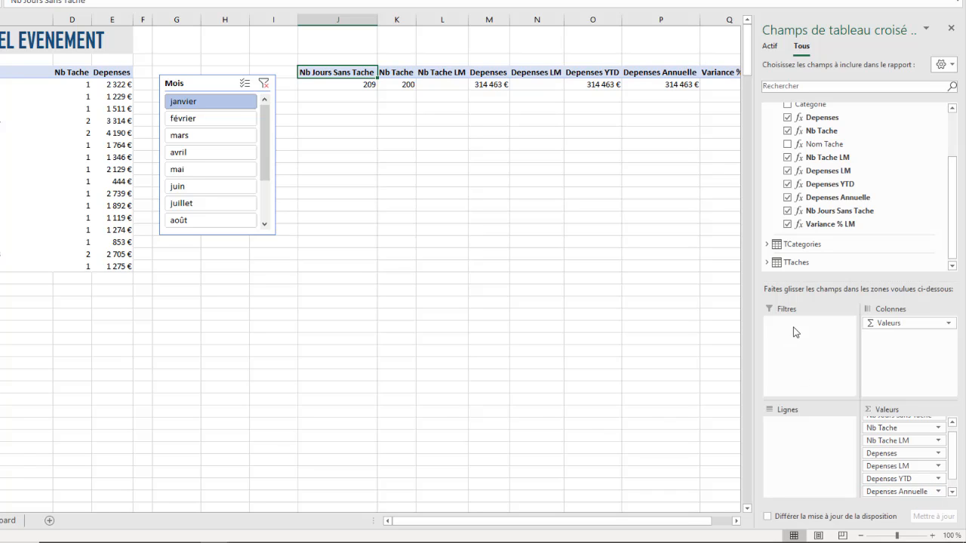
# - Close the pivot table field list and look over the indicator values in row 4 beside the Mois slicer
pyautogui.click(587, 85)
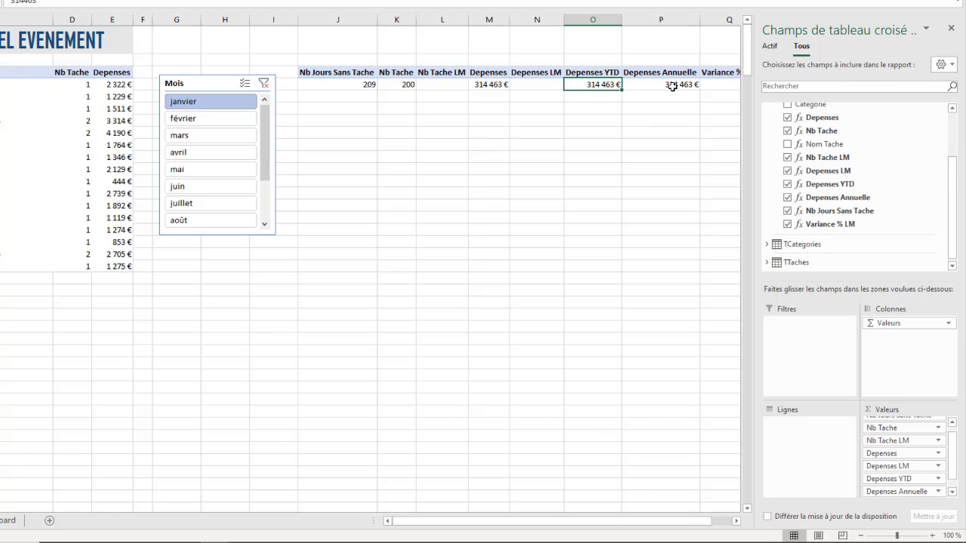
pyautogui.click(671, 84)
pyautogui.click(951, 29)
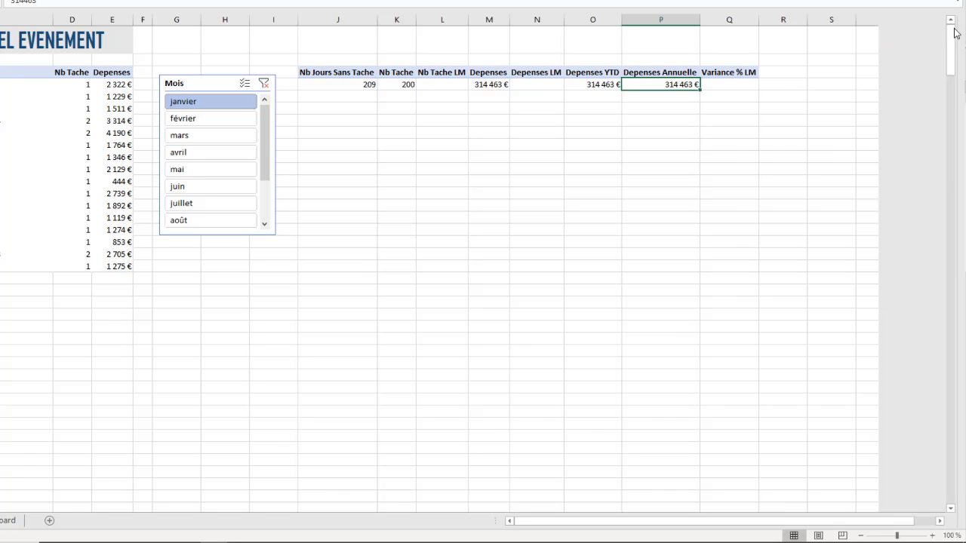
pyautogui.click(651, 105)
pyautogui.click(729, 82)
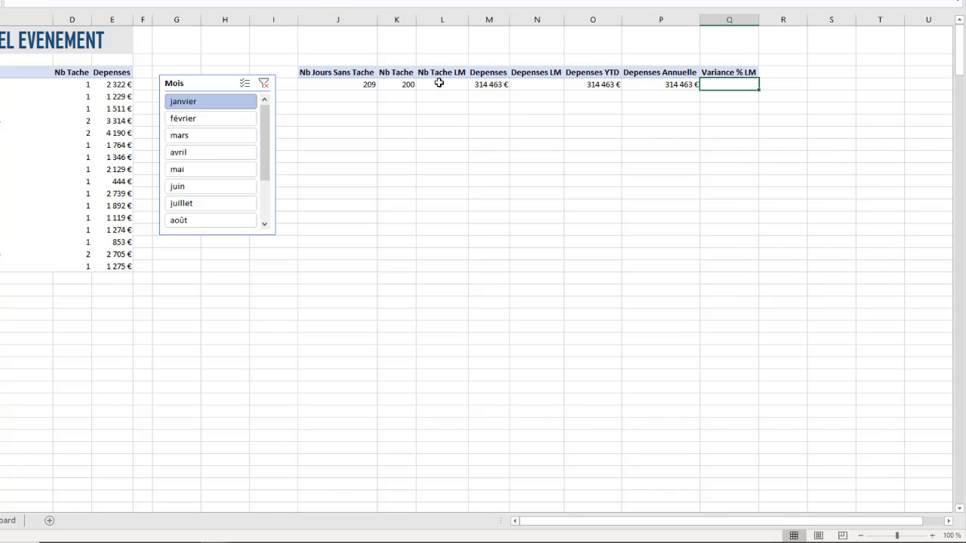
pyautogui.click(439, 82)
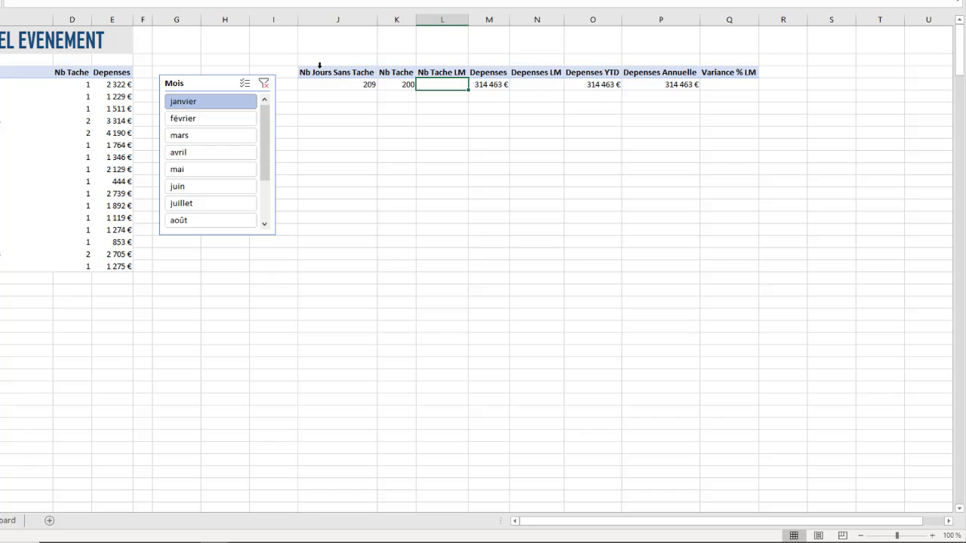
pyautogui.click(208, 81)
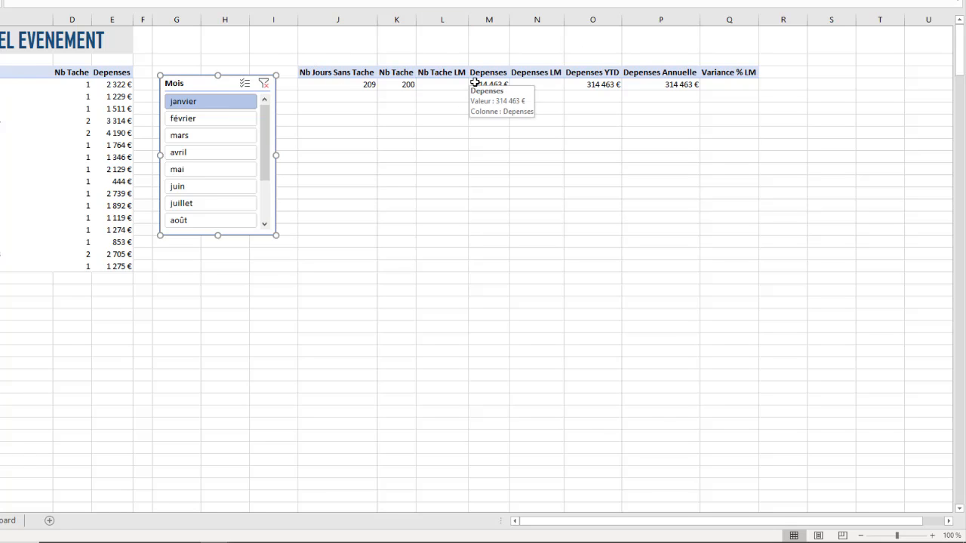
pyautogui.moveTo(339, 76); pyautogui.dragTo(344, 85)
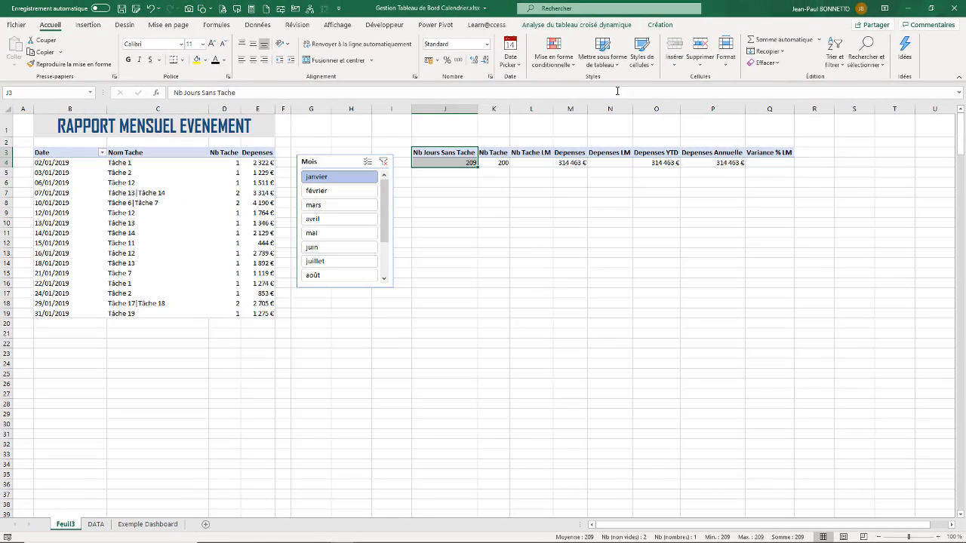
# - Disable automatic column width adjustment for the new pivot table and name it tcd_Indicateurs
pyautogui.click(530, 161)
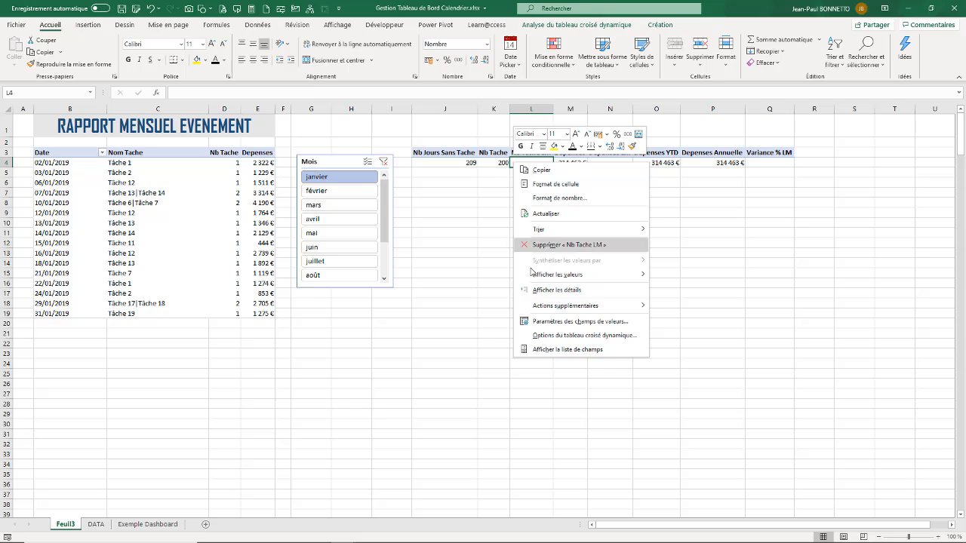
pyautogui.click(559, 336)
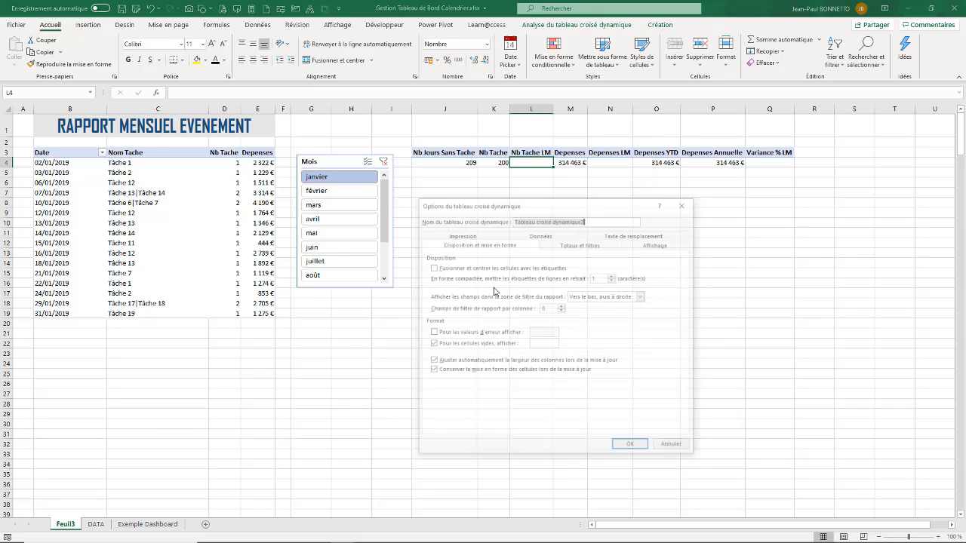
pyautogui.click(431, 362)
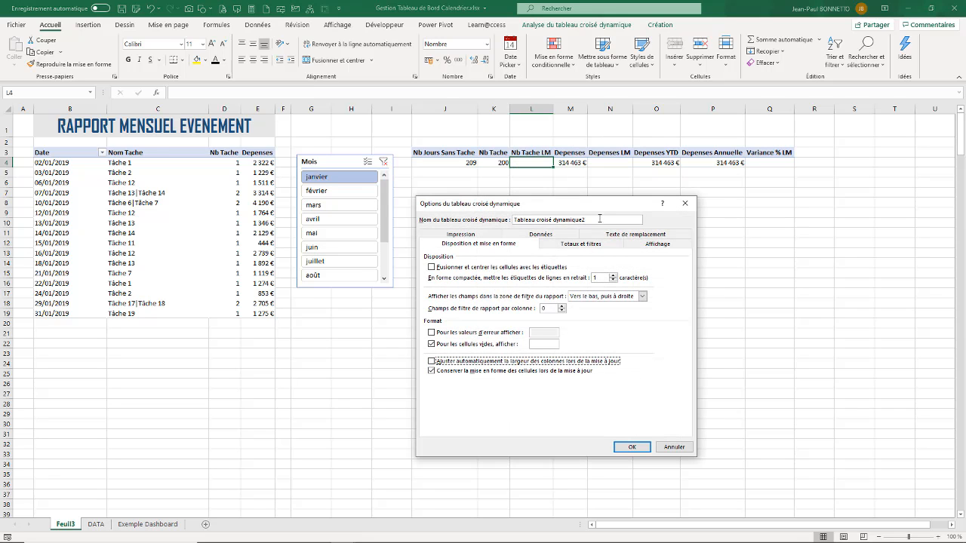
pyautogui.moveTo(600, 219); pyautogui.dragTo(496, 218)
pyautogui.write('tcd_Indicateurs')
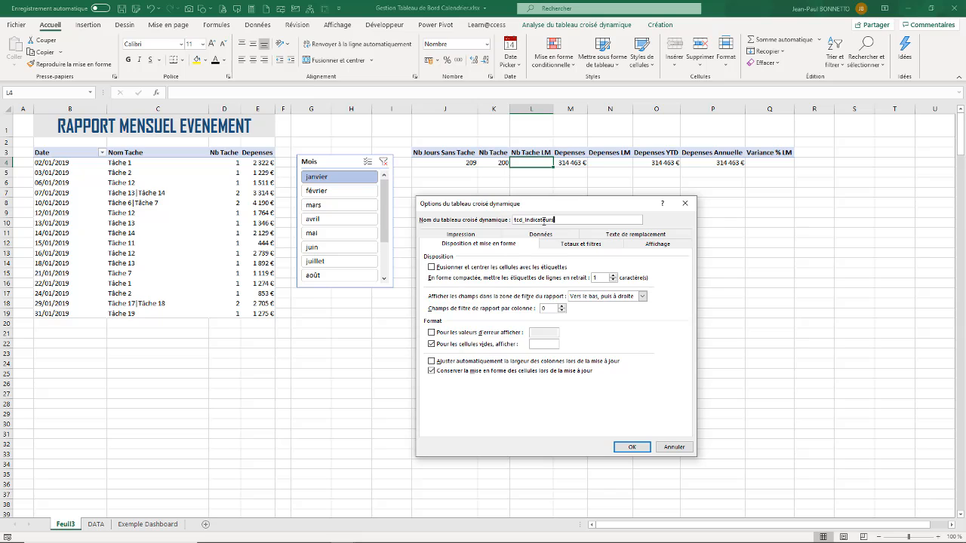
pyautogui.click(631, 447)
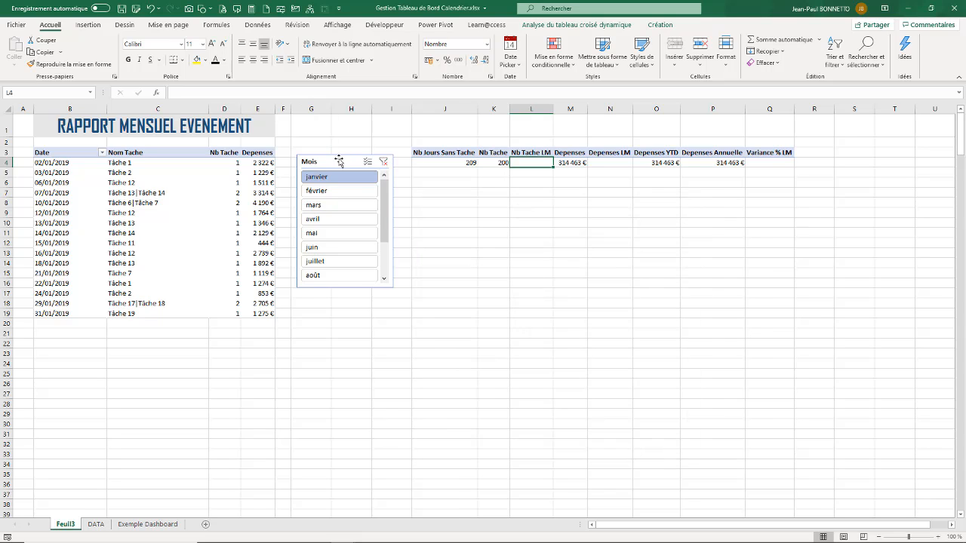
# - Move the Mois slicer up slightly and filter the monthly report to février
pyautogui.moveTo(339, 159); pyautogui.dragTo(335, 147)
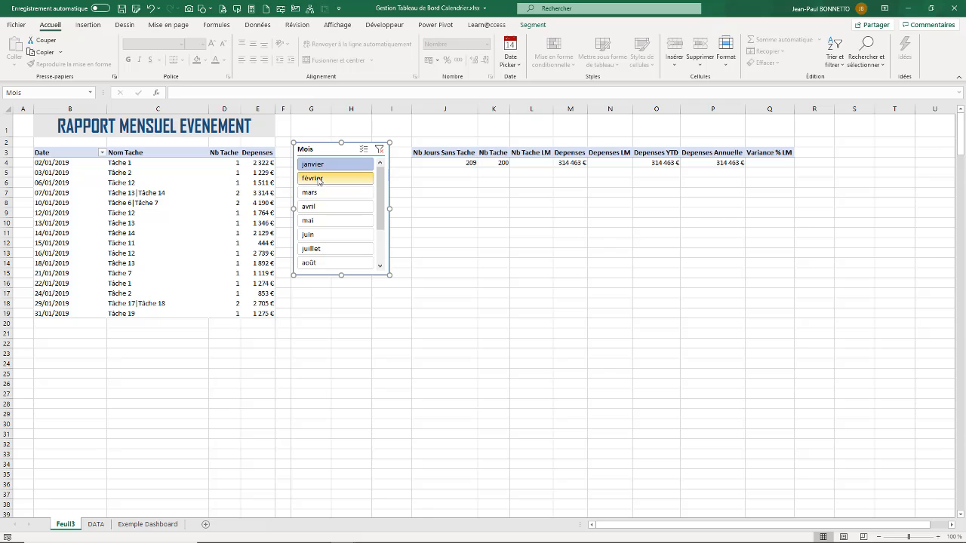
pyautogui.click(322, 178)
pyautogui.click(320, 192)
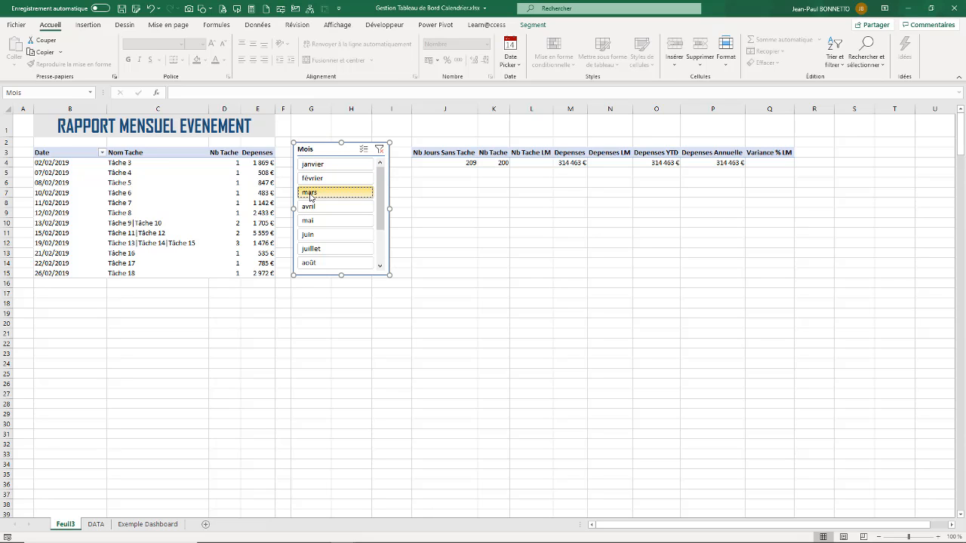
pyautogui.click(321, 178)
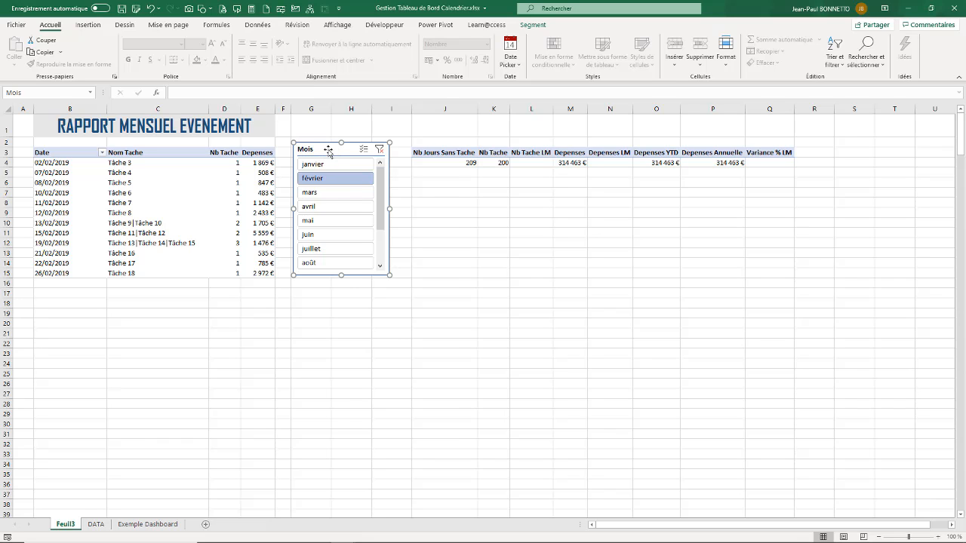
# - Connect the Mois slicer to the tcd_Indicateurs pivot table and move the slicer up to the level of the report title
pyautogui.rightClick(329, 153)
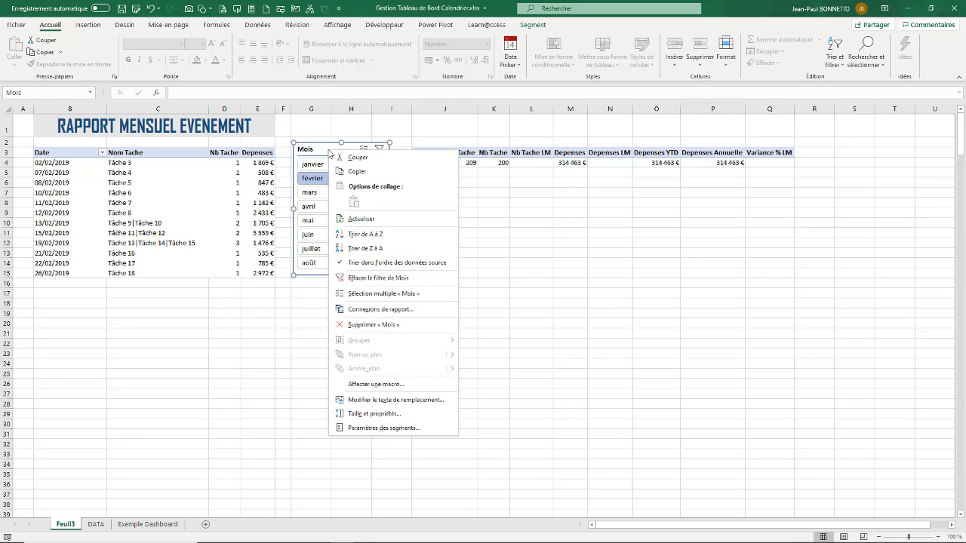
pyautogui.click(370, 310)
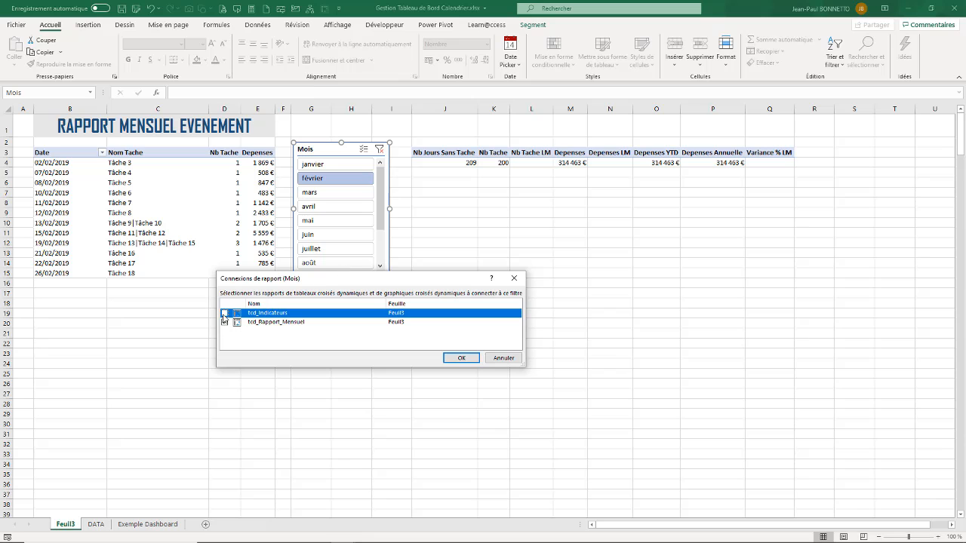
pyautogui.click(461, 357)
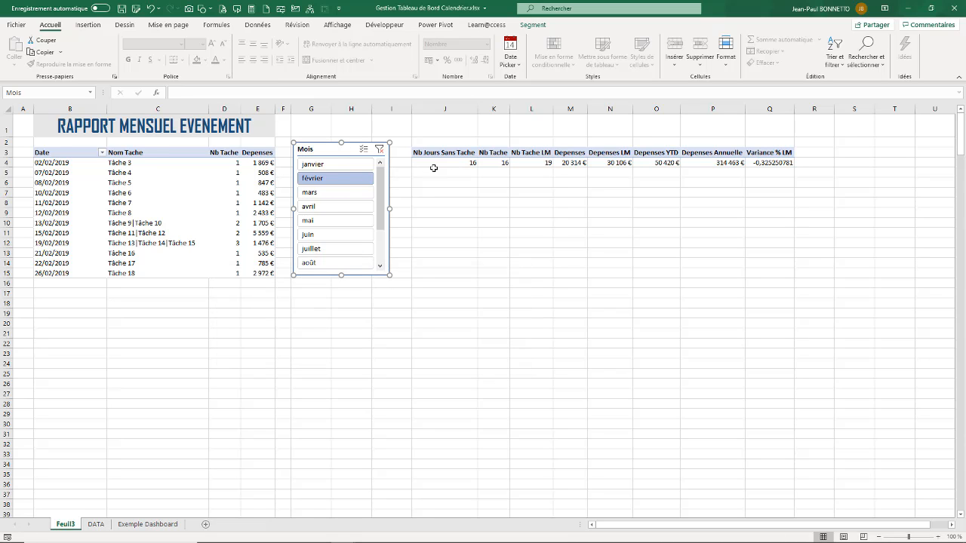
pyautogui.moveTo(337, 149)
pyautogui.moveTo(337, 149); pyautogui.dragTo(344, 127)
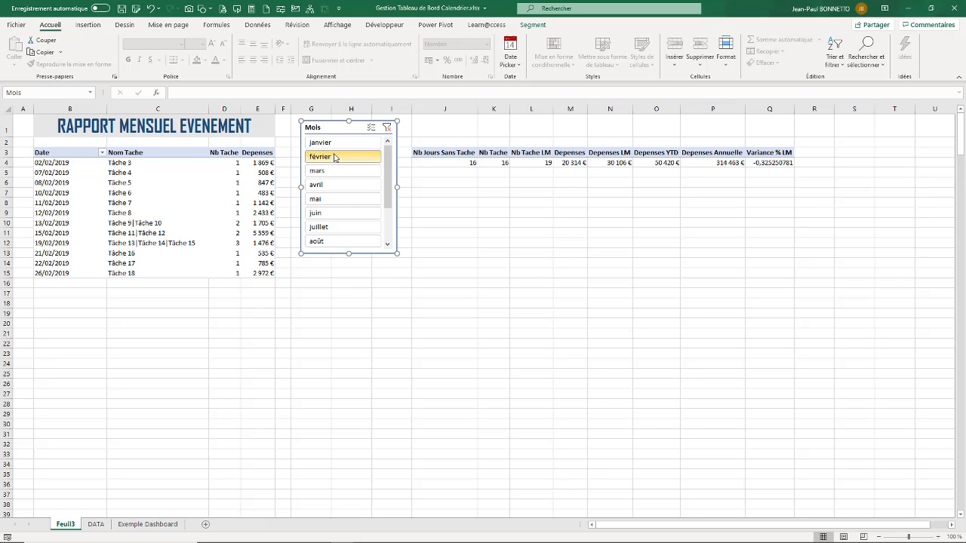
# - Switch the Mois slicer between janvier, février and mars to compare the indicators with their previous-month values and Variance % LM
pyautogui.click(319, 171)
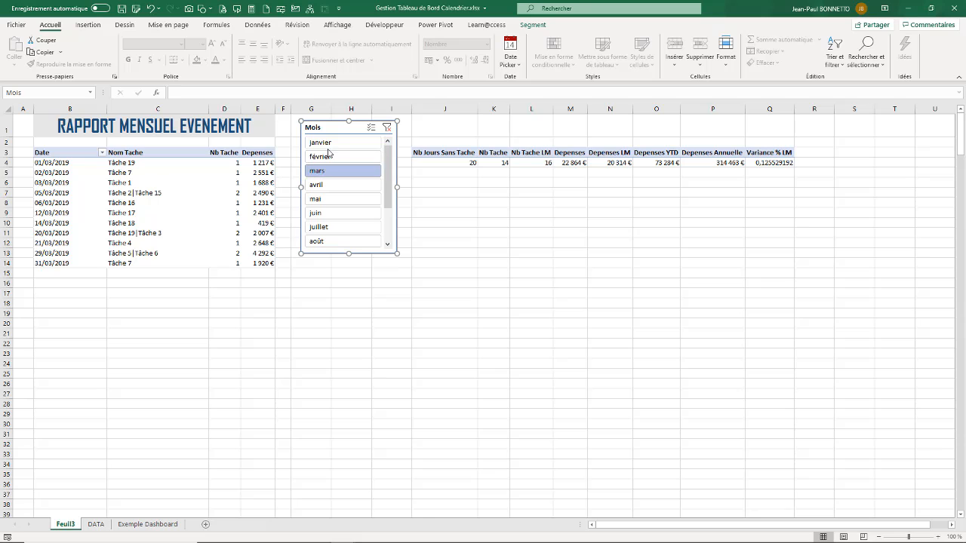
pyautogui.click(321, 143)
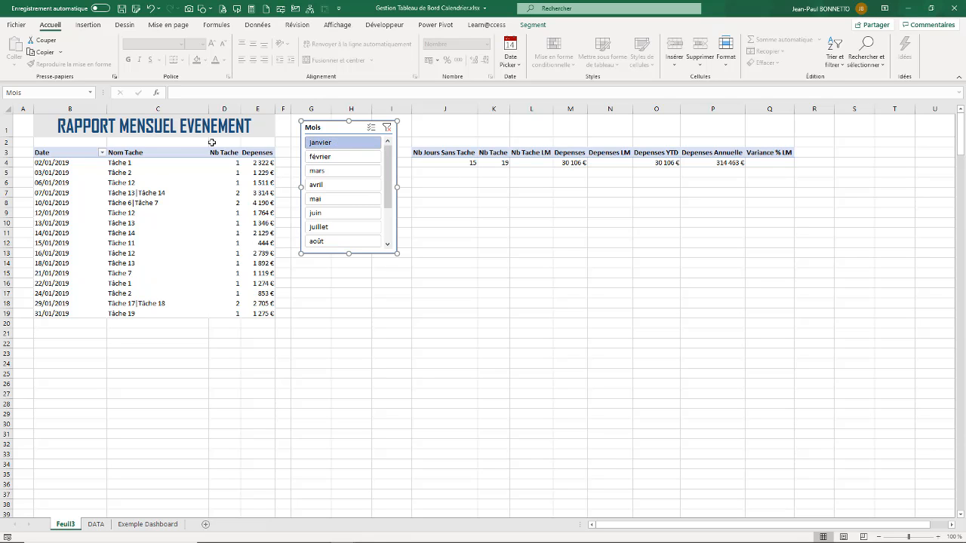
pyautogui.click(335, 156)
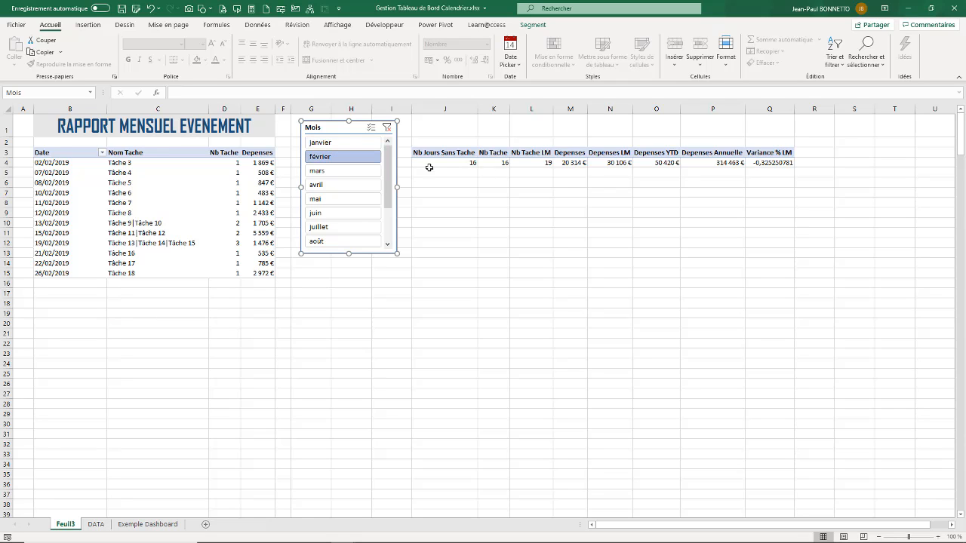
pyautogui.click(339, 170)
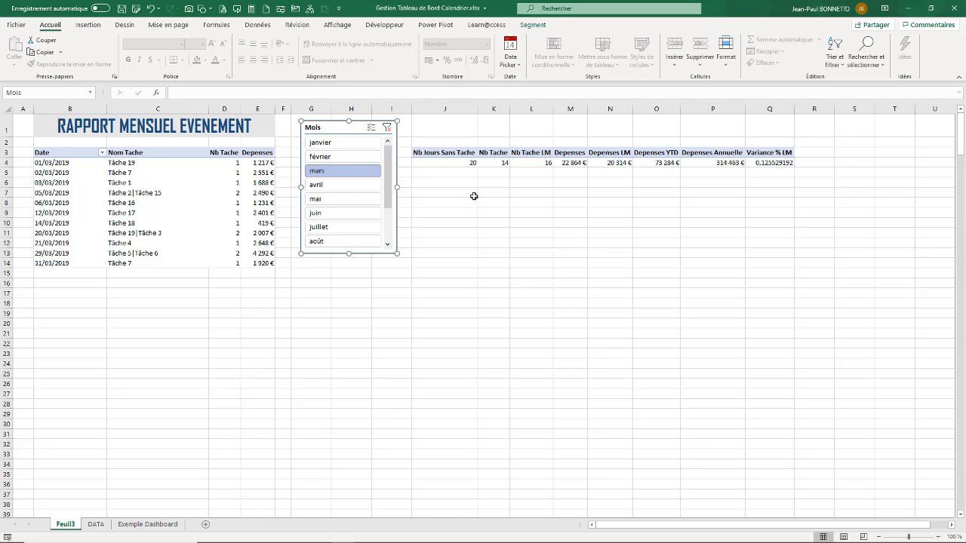
pyautogui.click(336, 157)
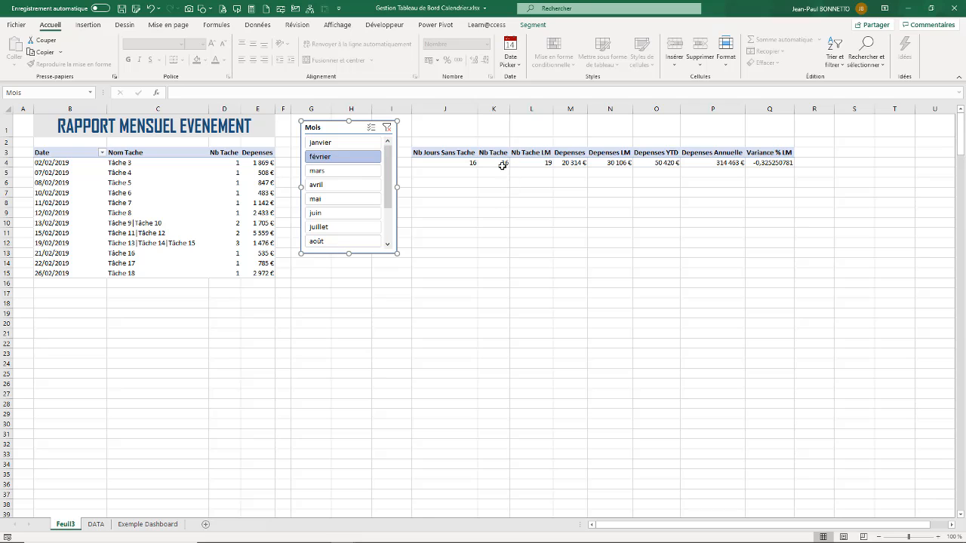
pyautogui.moveTo(545, 164)
pyautogui.click(348, 142)
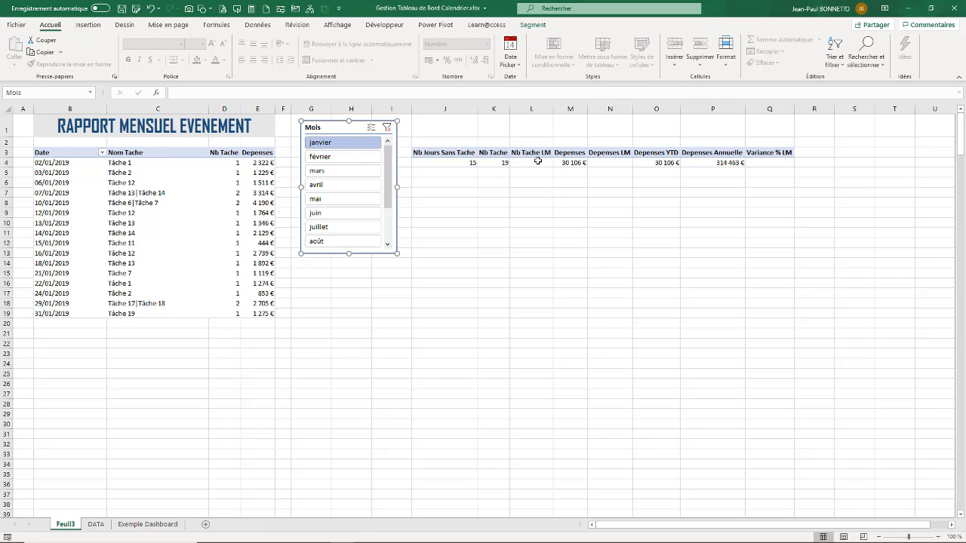
pyautogui.click(342, 156)
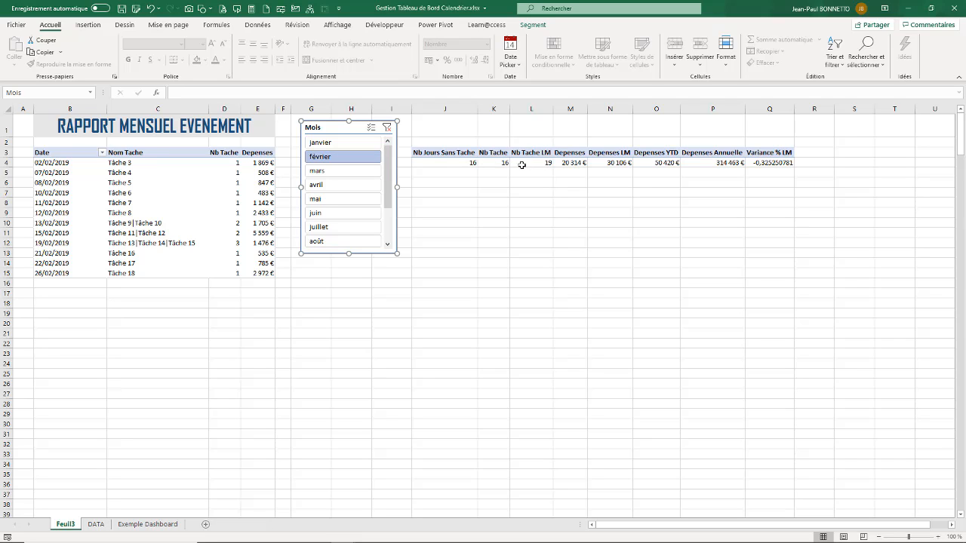
pyautogui.click(347, 172)
pyautogui.click(546, 164)
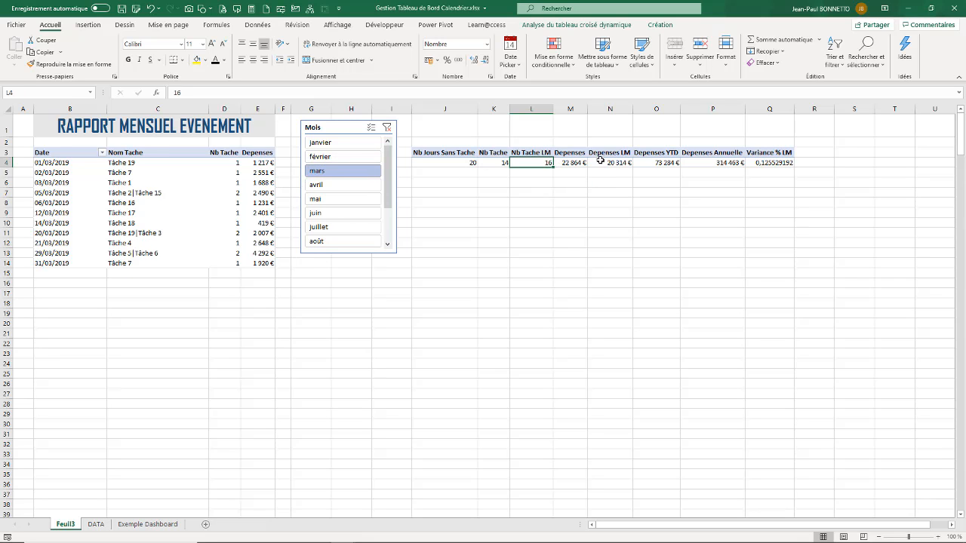
pyautogui.click(788, 164)
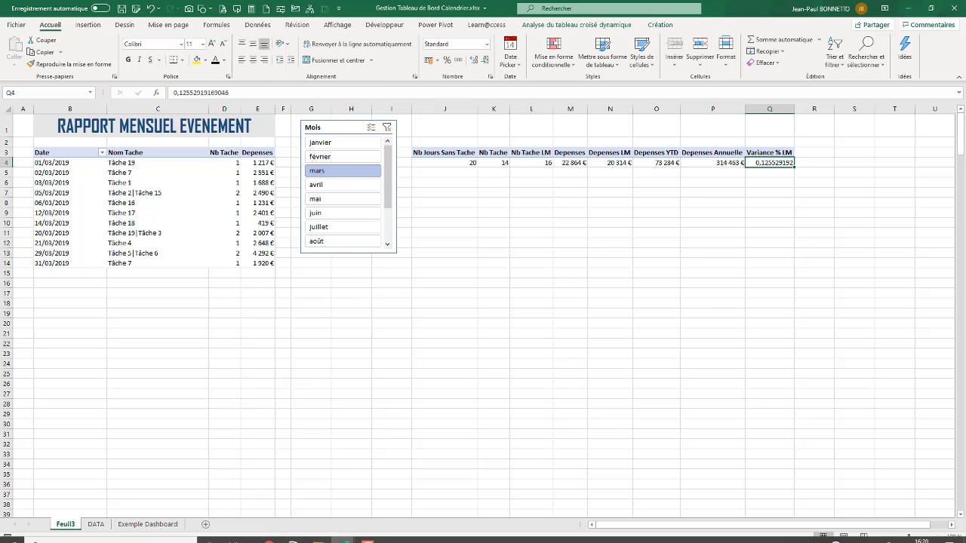
# - Format the Variance % LM measure as a percentage in Power Pivot and return to the workbook to check it in the indicator pivot table
pyautogui.click(352, 527)
pyautogui.click(451, 487)
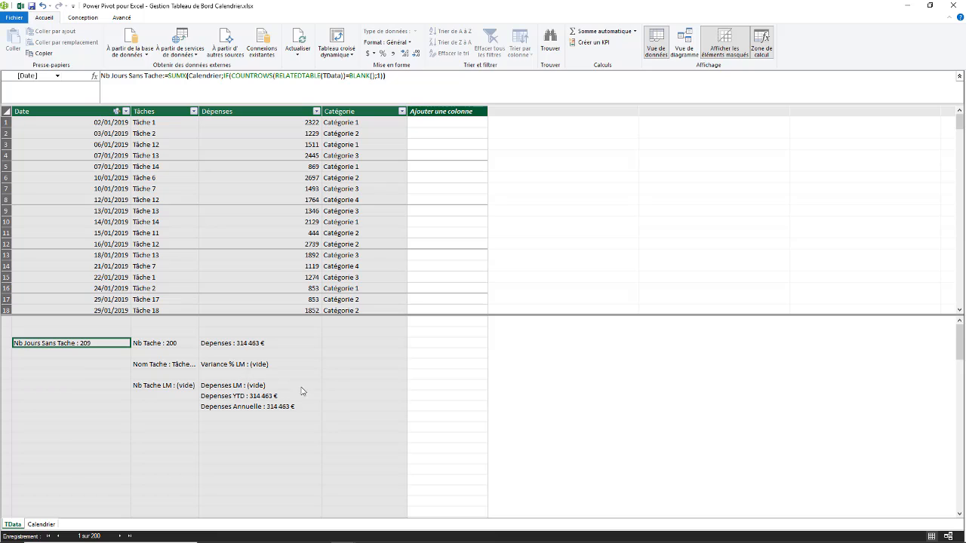
pyautogui.click(147, 396)
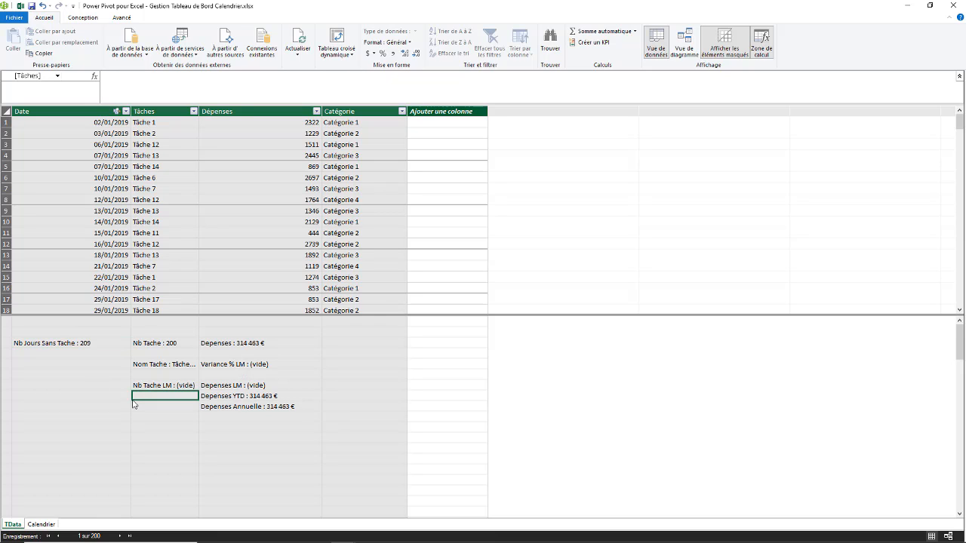
pyautogui.click(248, 366)
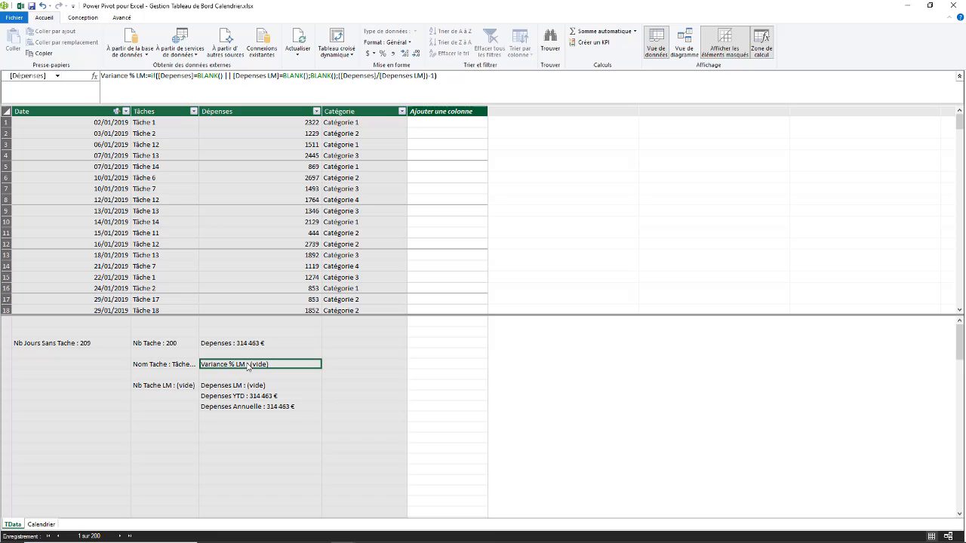
pyautogui.click(383, 53)
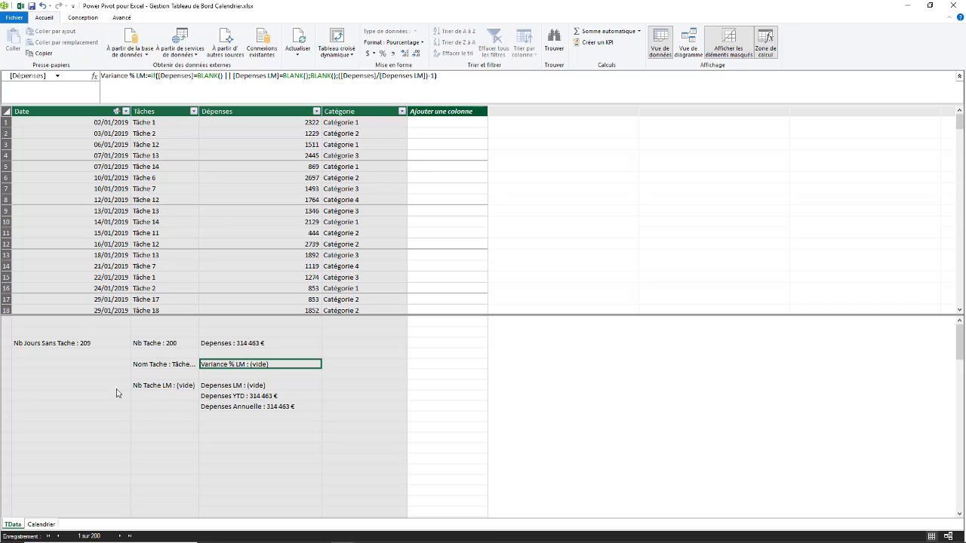
pyautogui.moveTo(342, 533)
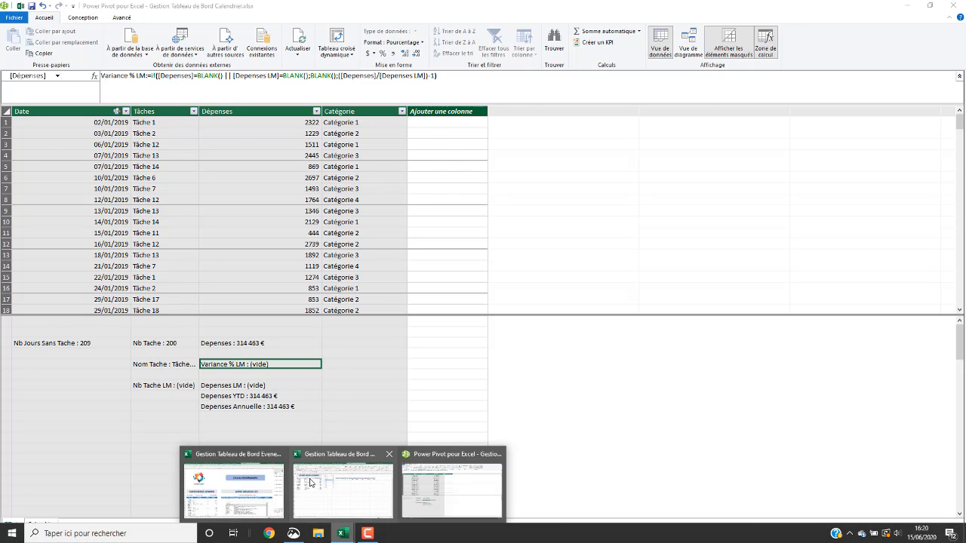
pyautogui.click(340, 506)
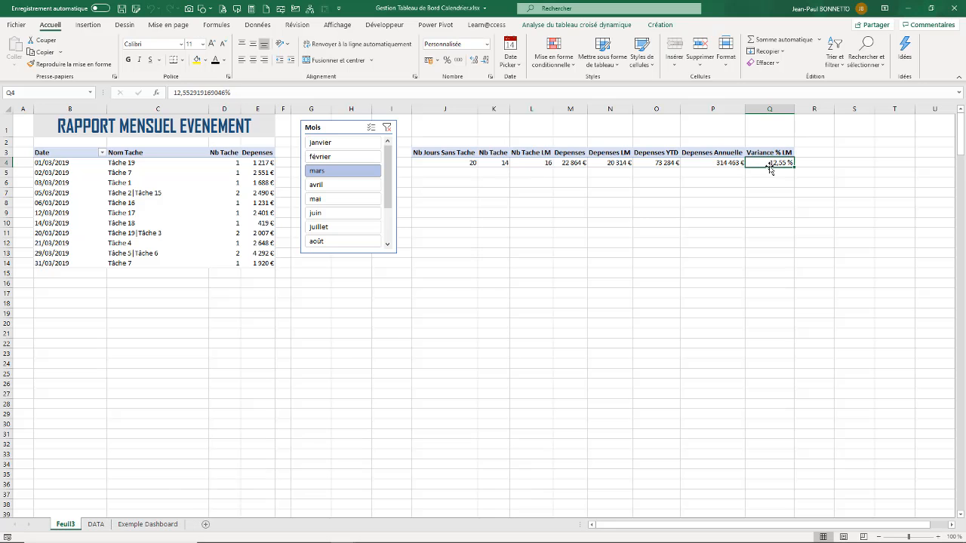
pyautogui.moveTo(771, 162)
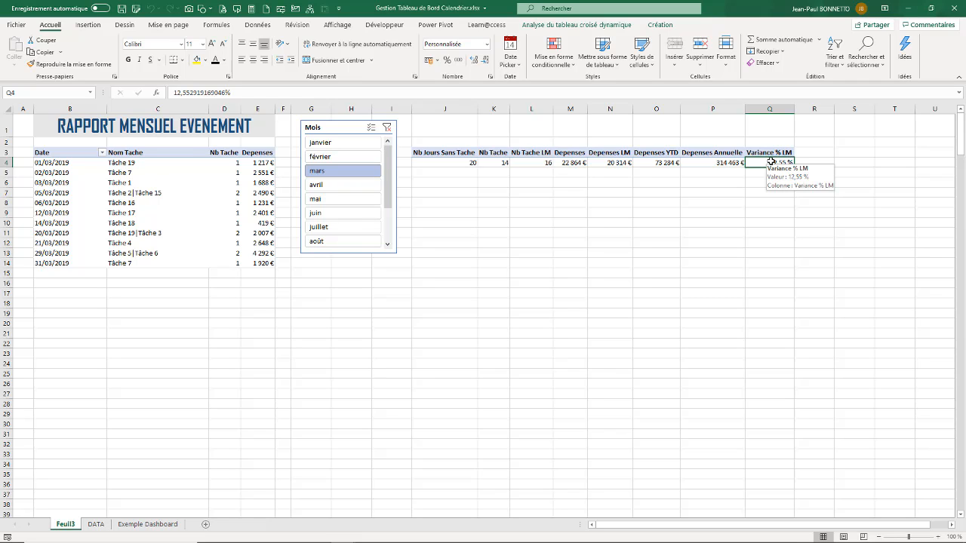
pyautogui.click(522, 196)
# - Move the Mois slicer down and copy the RAPPORT INDICATEURS CLES title from the Gestion Tableau de Bord Evenement Calendrier workbook into cell J1
pyautogui.moveTo(319, 126); pyautogui.dragTo(312, 248)
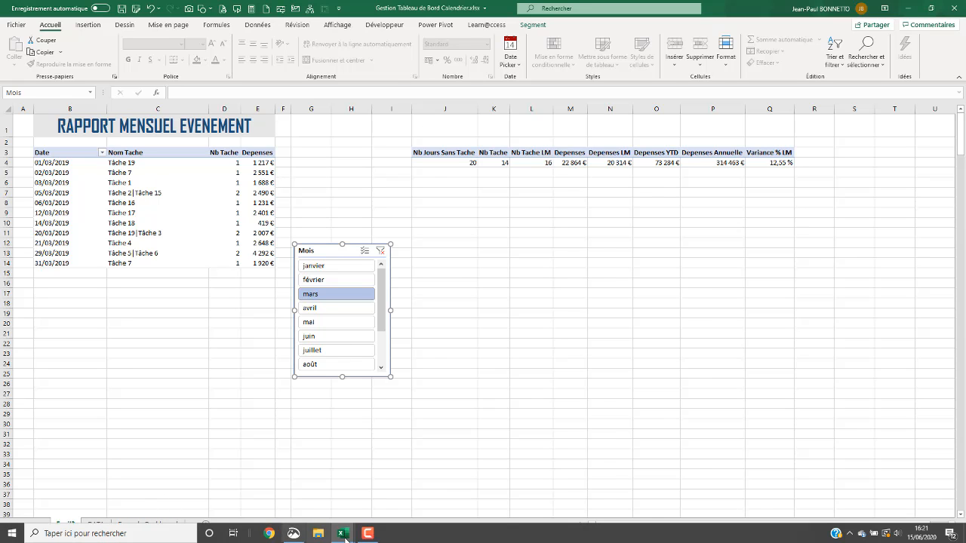
pyautogui.moveTo(342, 533)
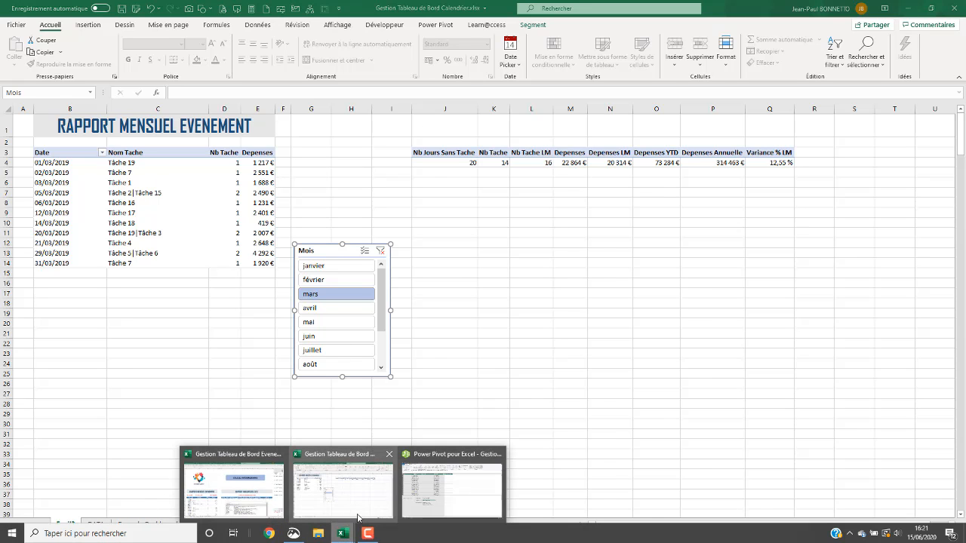
pyautogui.click(253, 494)
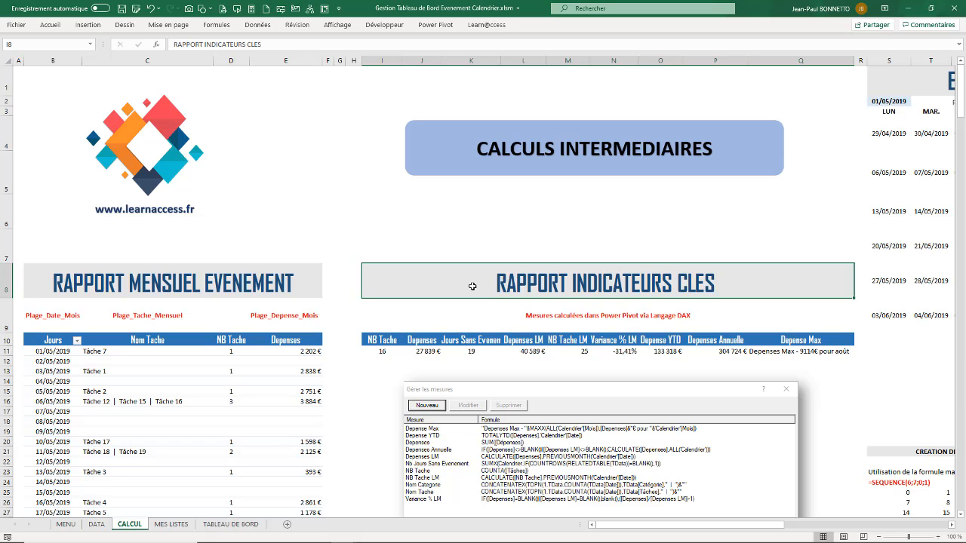
pyautogui.hotkey('ctrl', 'c')
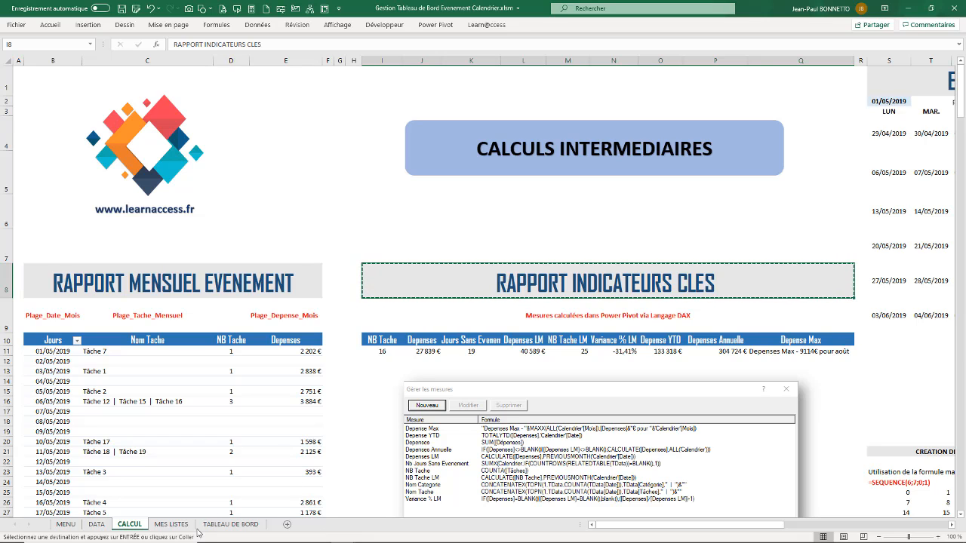
pyautogui.click(343, 535)
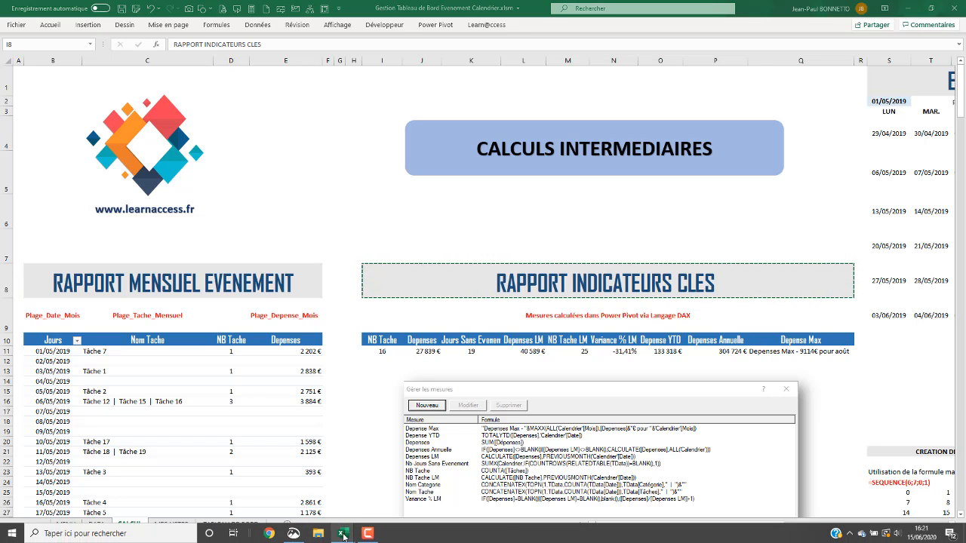
pyautogui.click(349, 499)
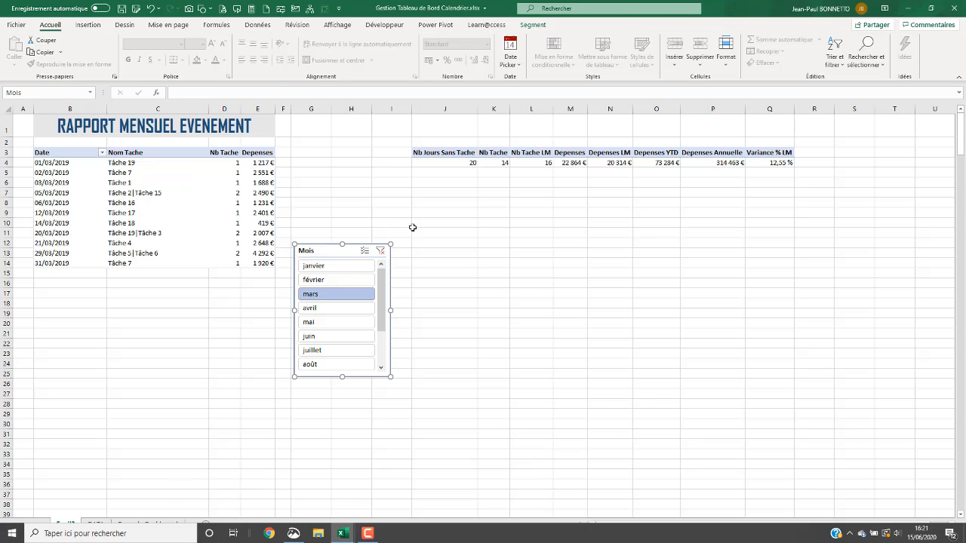
pyautogui.click(446, 123)
pyautogui.hotkey('ctrl', 'v')
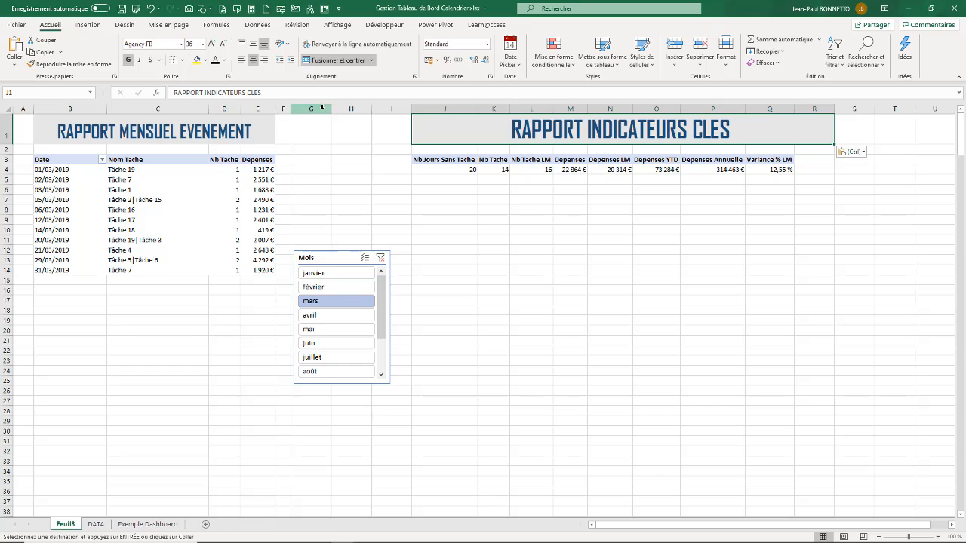
# - Move the Mois slicer further down and delete the empty columns G to I between the two reports
pyautogui.moveTo(339, 257); pyautogui.dragTo(355, 303)
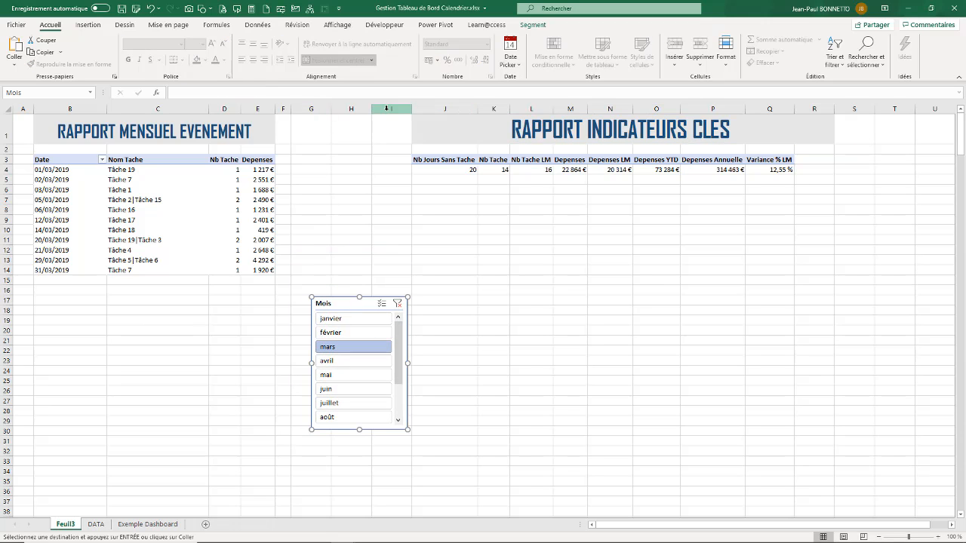
pyautogui.click(386, 108)
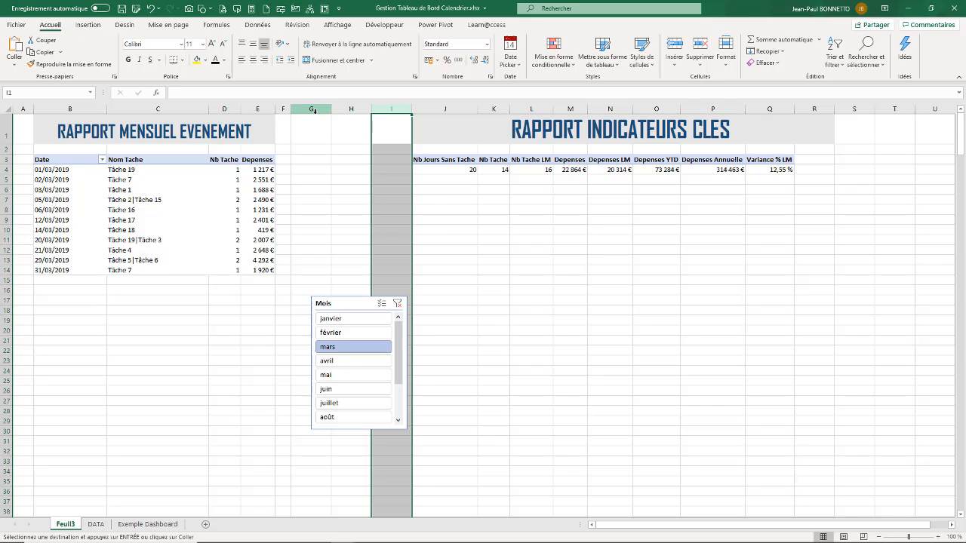
pyautogui.moveTo(311, 109); pyautogui.dragTo(403, 111)
pyautogui.rightClick(403, 111)
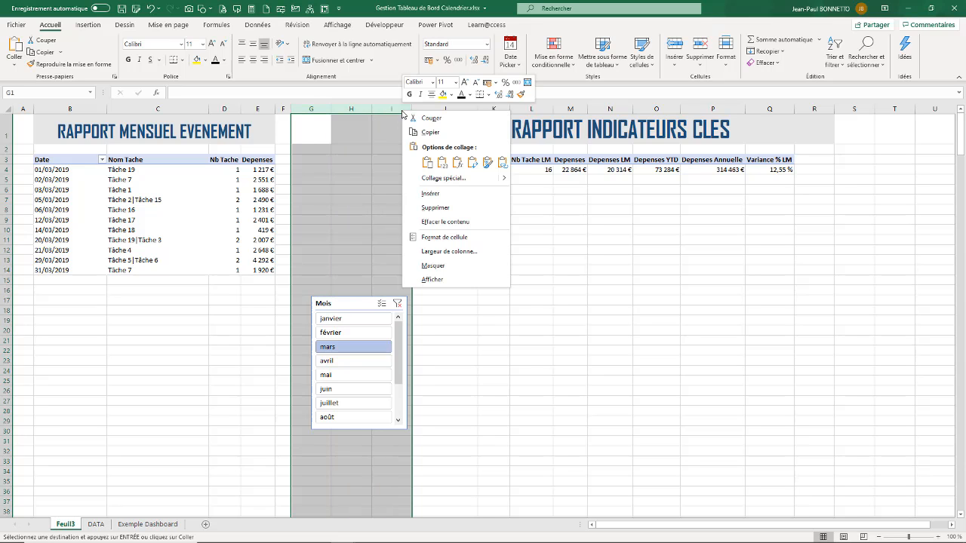
pyautogui.click(436, 210)
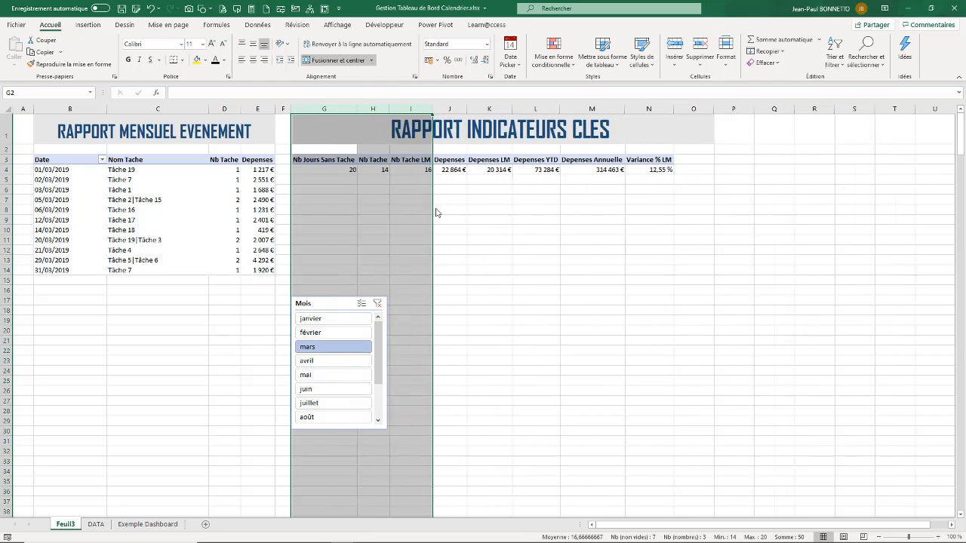
# - Place the Mois slicer just below the indicator pivot table and narrow column O at the end of the RAPPORT INDICATEURS CLES title
pyautogui.moveTo(334, 309); pyautogui.dragTo(368, 218)
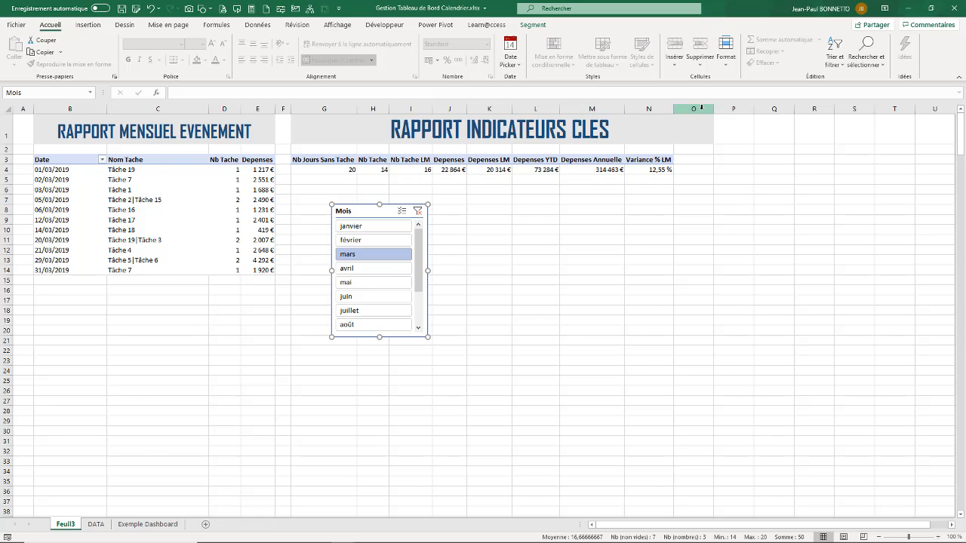
pyautogui.click(701, 108)
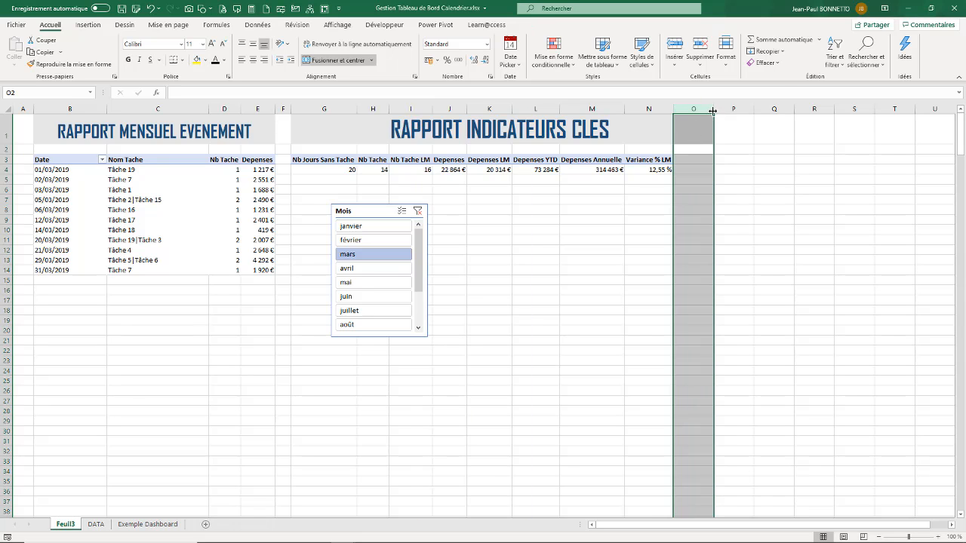
pyautogui.moveTo(713, 111); pyautogui.dragTo(684, 185)
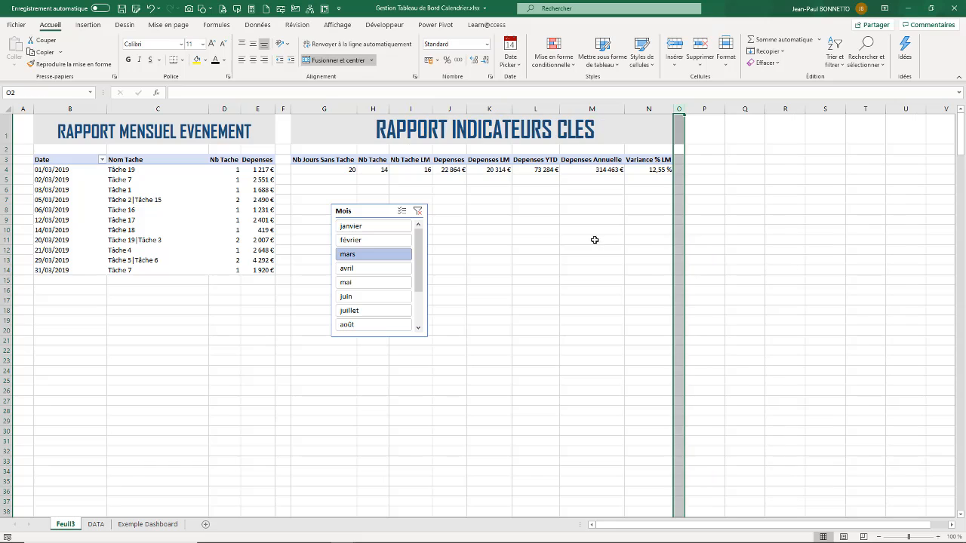
pyautogui.click(594, 240)
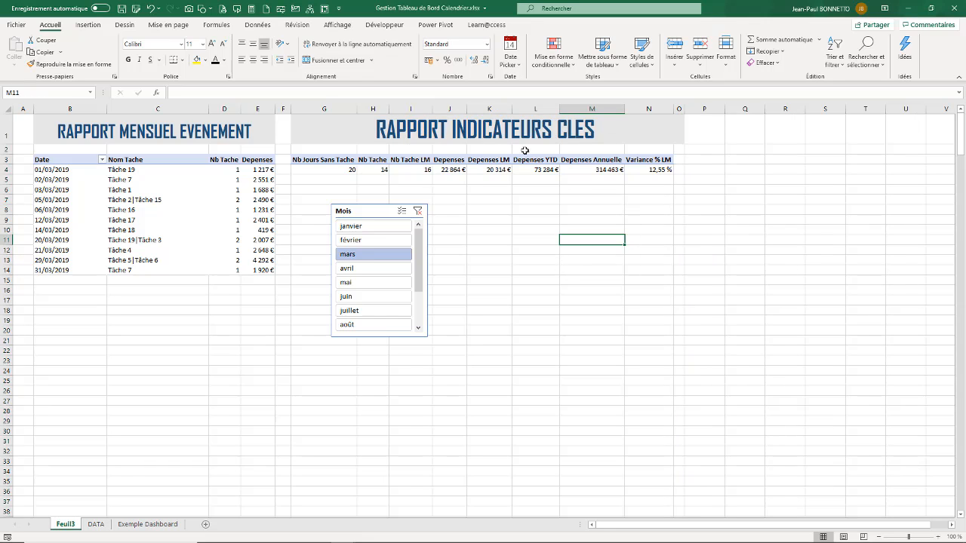
# - Filter on janvier, arrange the Mois slicer in 3 columns and resize it to about 13.92 cm wide and 5.45 cm high
pyautogui.click(375, 225)
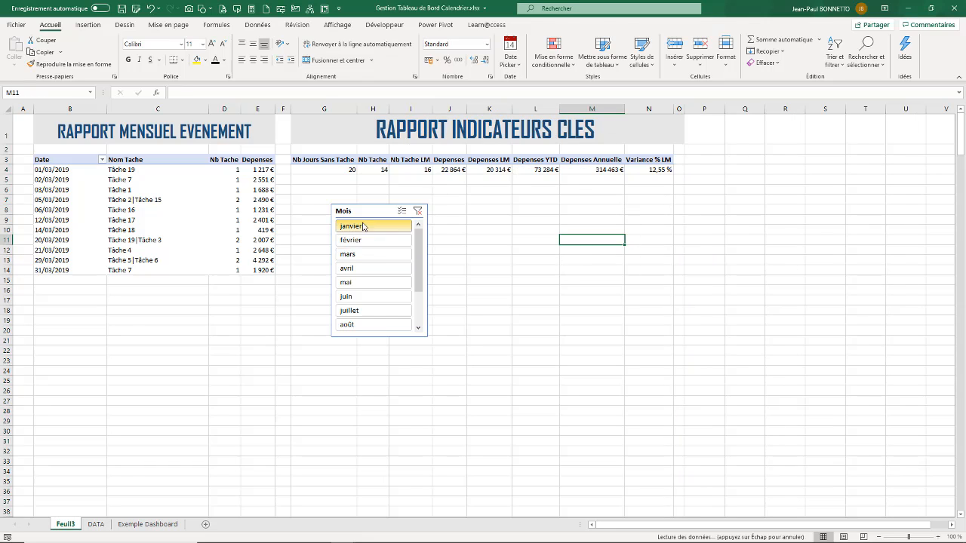
pyautogui.moveTo(370, 210); pyautogui.dragTo(355, 209)
pyautogui.click(527, 25)
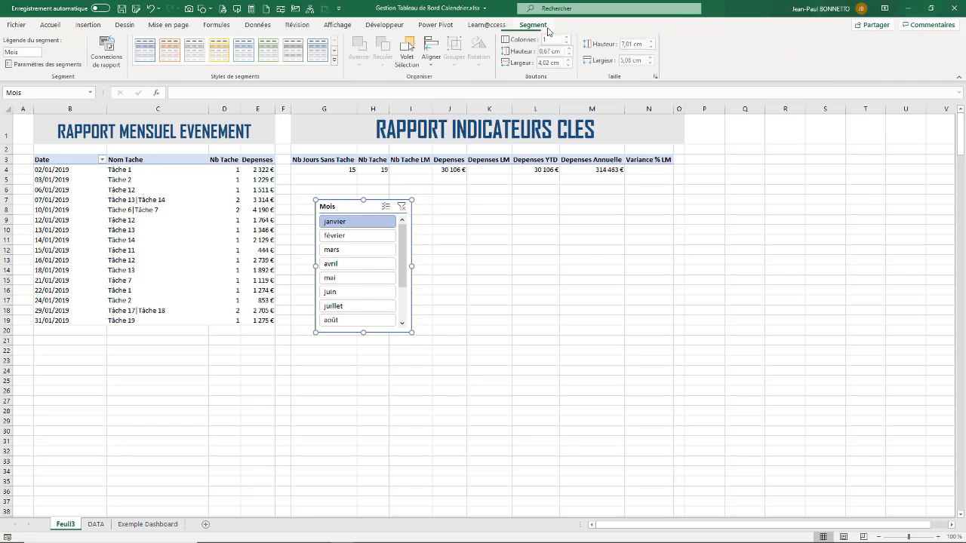
pyautogui.click(571, 37)
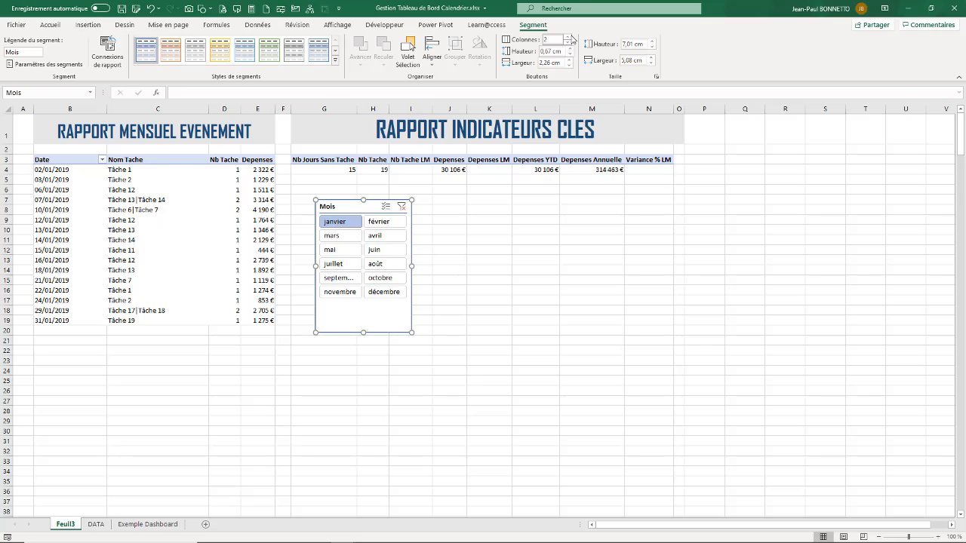
pyautogui.click(571, 37)
pyautogui.moveTo(413, 266); pyautogui.dragTo(580, 257)
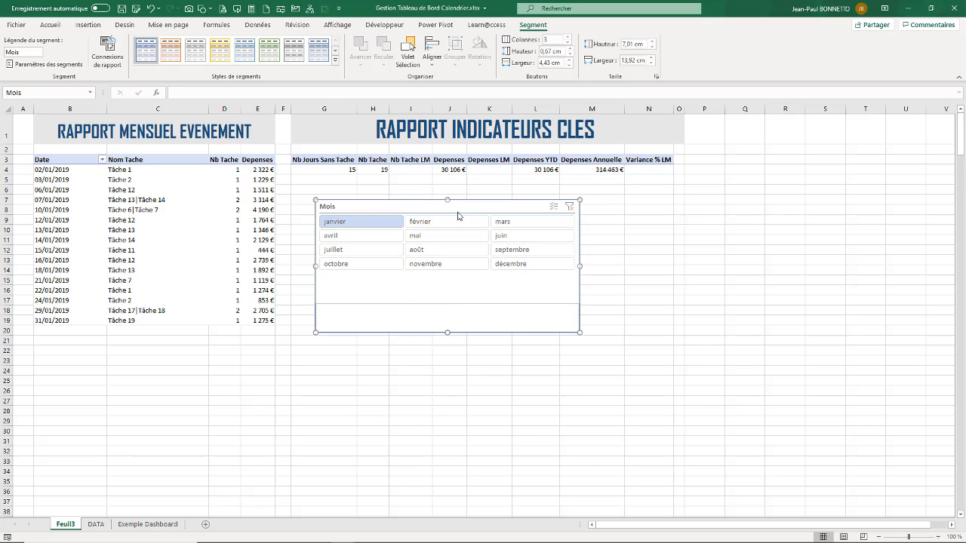
pyautogui.moveTo(464, 208); pyautogui.dragTo(480, 208)
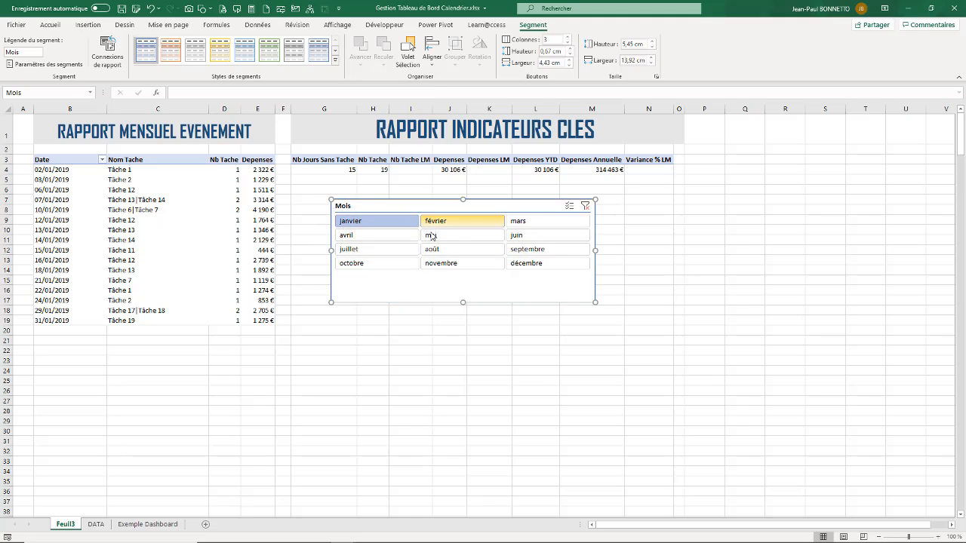
# - Test the Mois slicer with mai, juillet, août and février, return it to janvier, and nudge the slicer slightly up and to the right
pyautogui.click(436, 236)
pyautogui.click(392, 252)
pyautogui.click(443, 252)
pyautogui.click(443, 233)
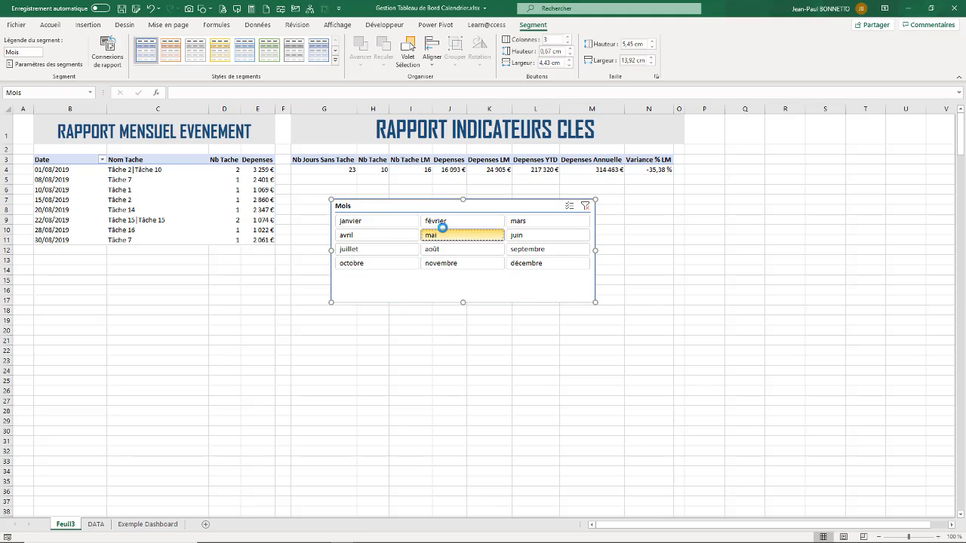
pyautogui.click(440, 222)
pyautogui.click(385, 222)
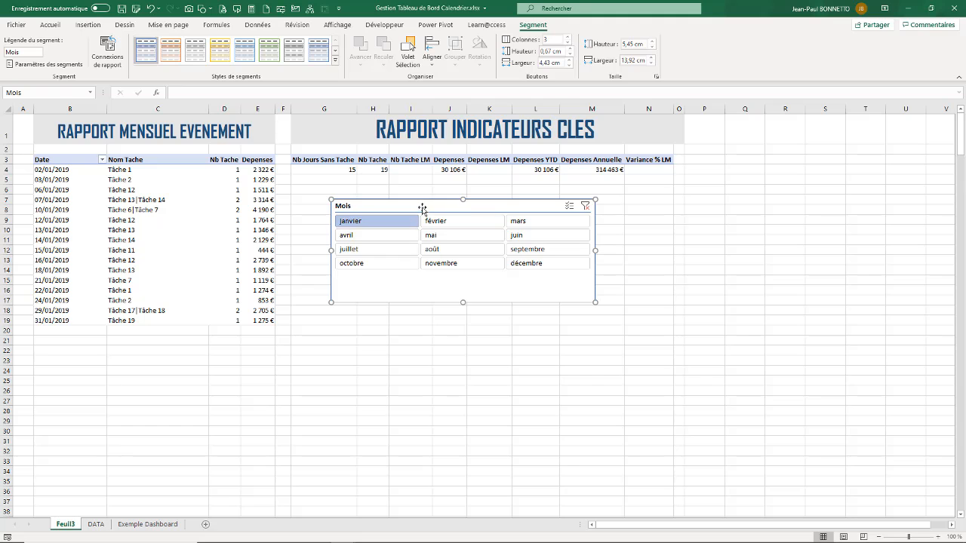
pyautogui.moveTo(422, 209); pyautogui.dragTo(430, 205)
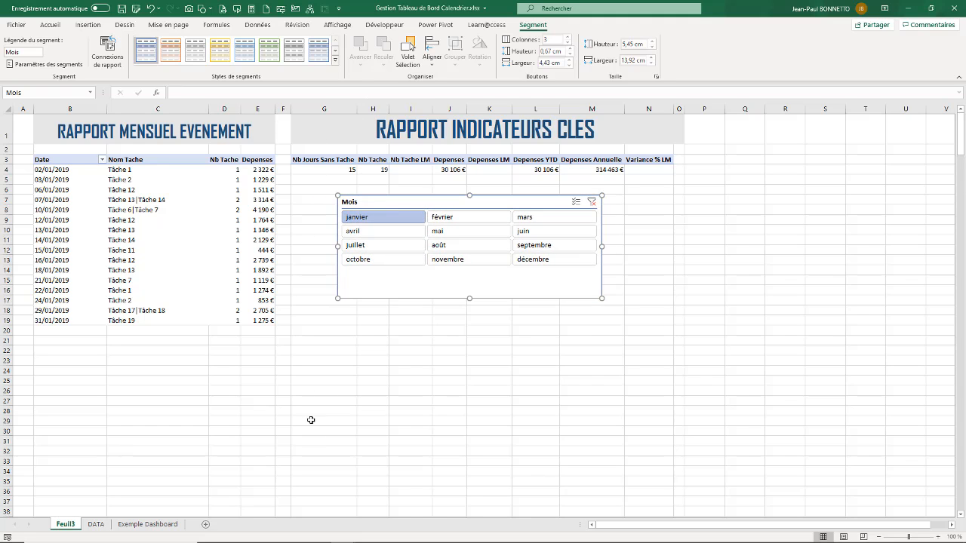
# - Switch to Power Pivot, review the Depenses YTD, Nom Tache, Variance % LM, Depenses LM and Depenses Annuelle formulas, and select the empty cell below them
pyautogui.moveTo(339, 535)
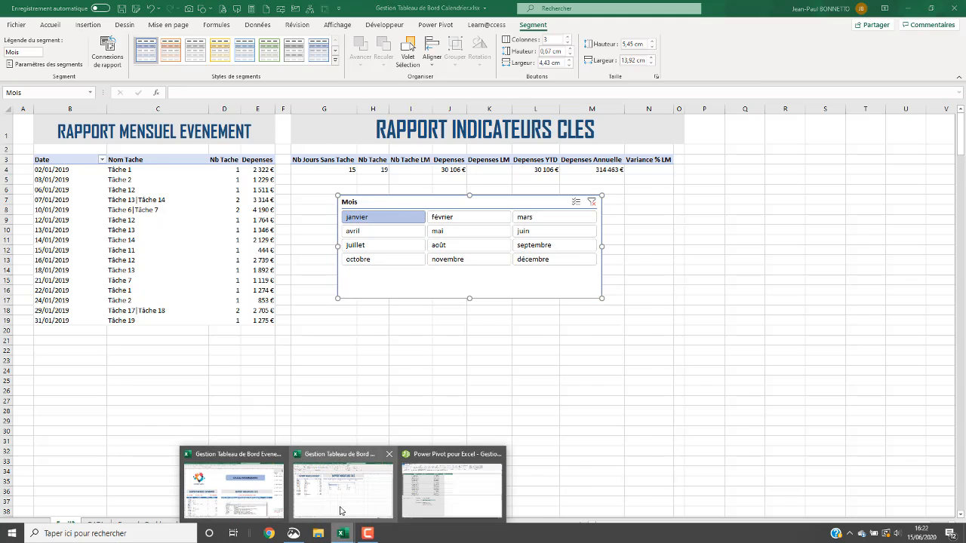
pyautogui.click(416, 499)
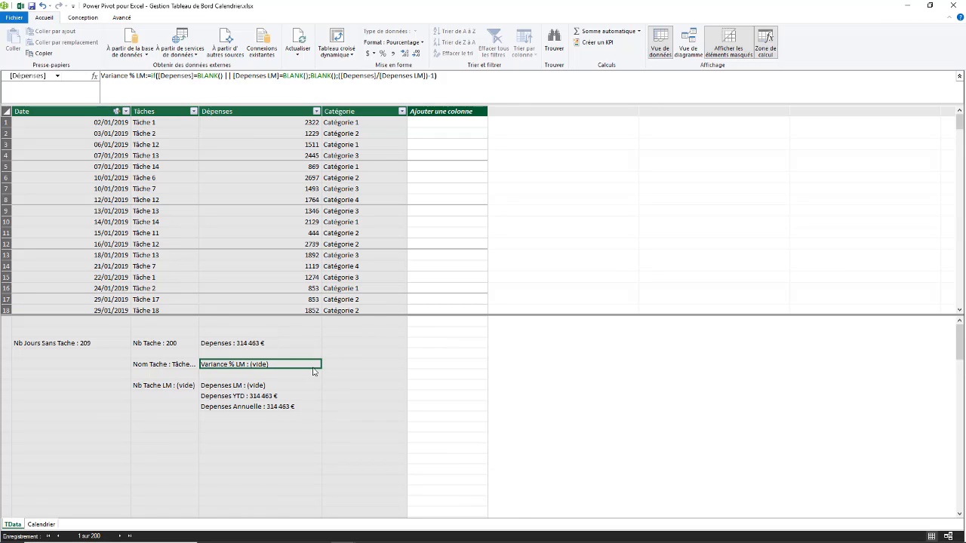
pyautogui.click(231, 396)
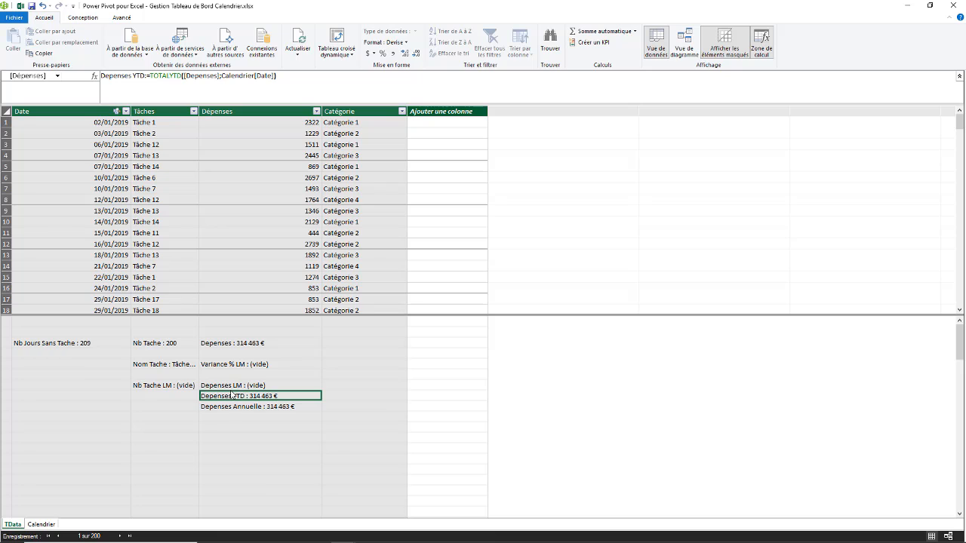
pyautogui.click(173, 366)
pyautogui.click(241, 366)
pyautogui.click(246, 386)
pyautogui.click(258, 408)
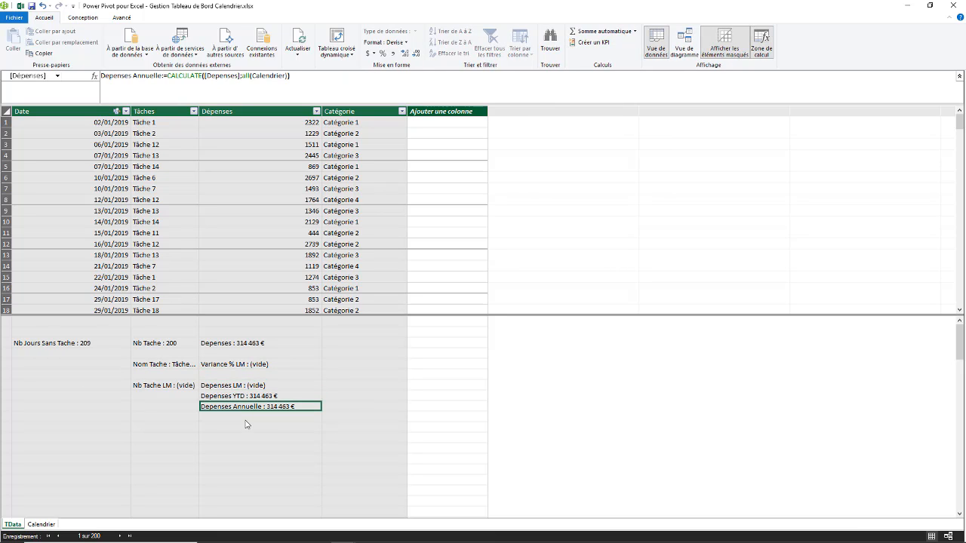
pyautogui.click(254, 417)
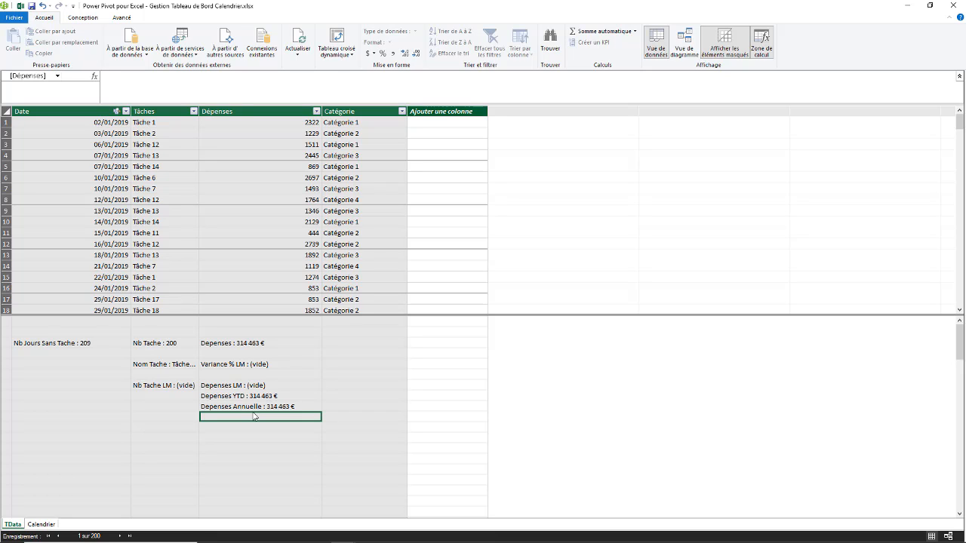
# - Review the Variance % LM measure's formula, and switch back to the Gestion Tableau de Bord Calendrier workbook in Excel
pyautogui.click(236, 440)
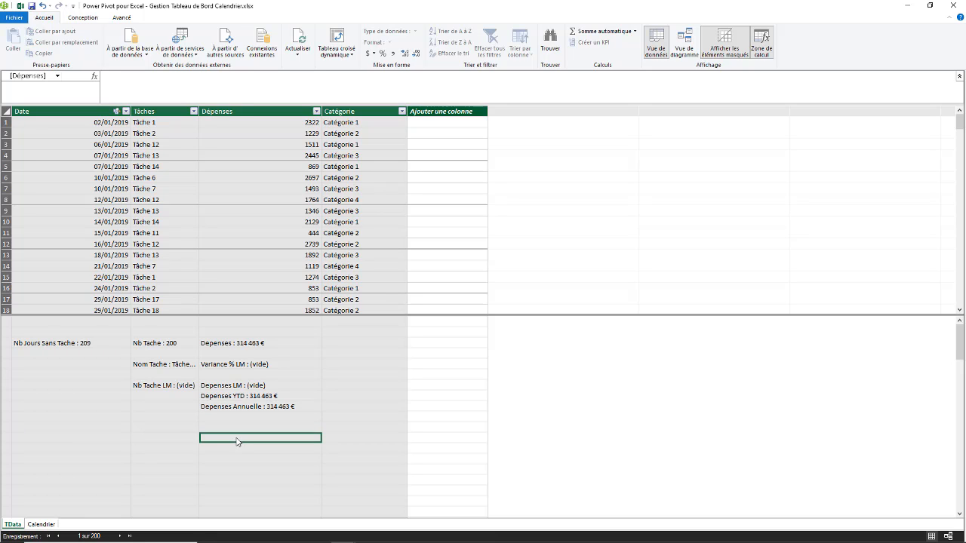
pyautogui.click(233, 365)
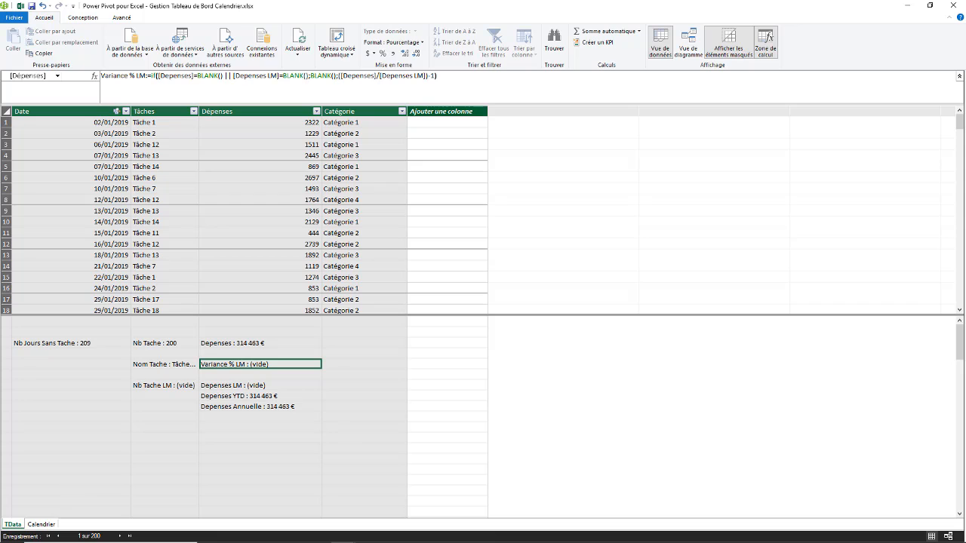
pyautogui.moveTo(341, 534)
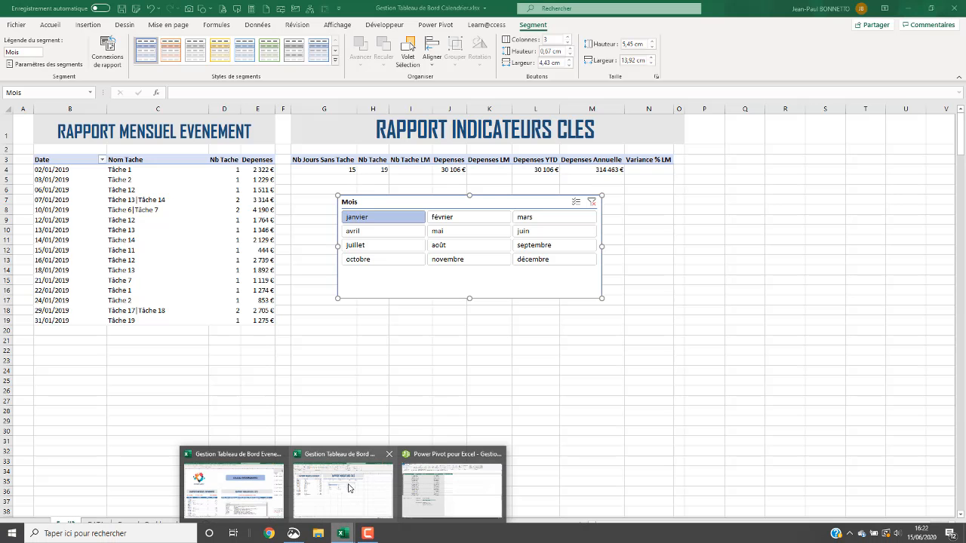
pyautogui.click(351, 489)
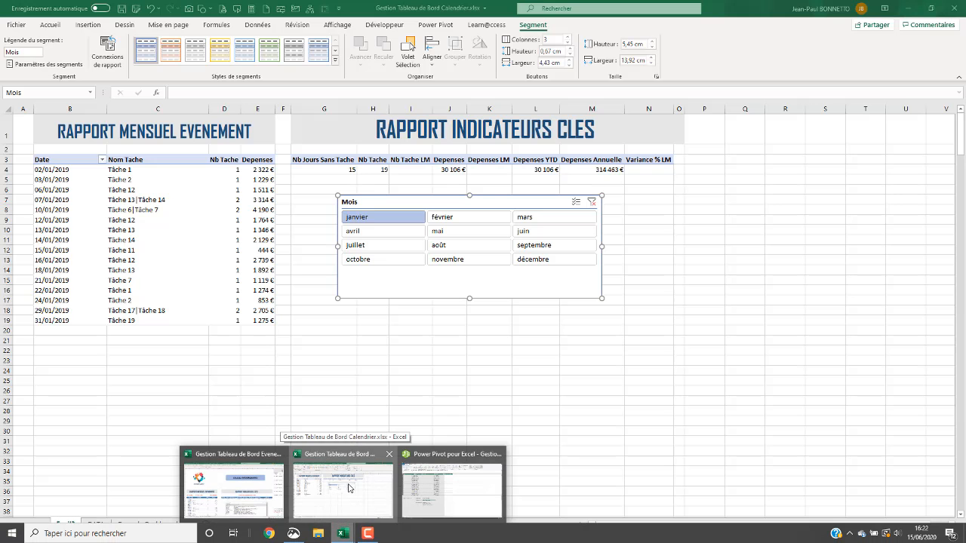
pyautogui.click(355, 341)
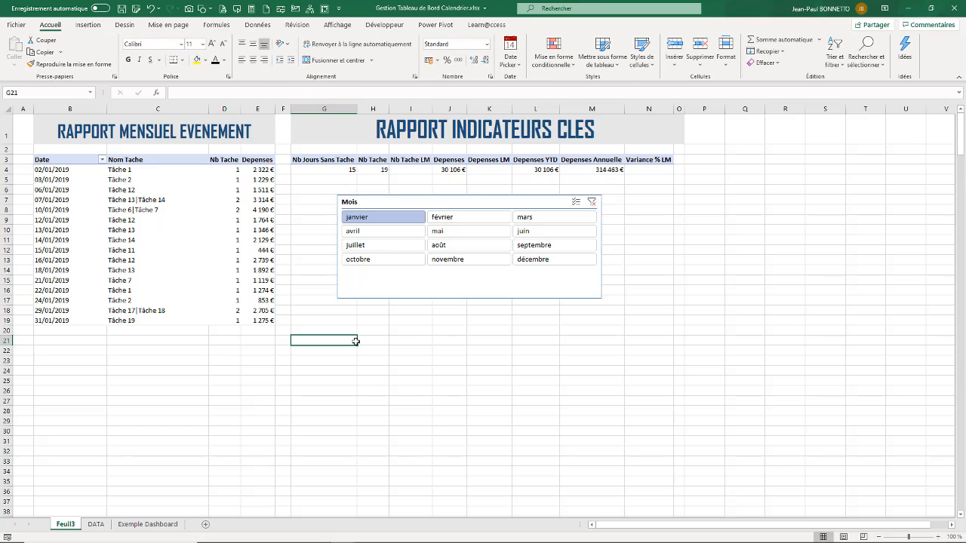
# - Hide the gridlines on the Feuil3 report sheet and nudge the Mois slicer slightly to the right and up
pyautogui.click(397, 126)
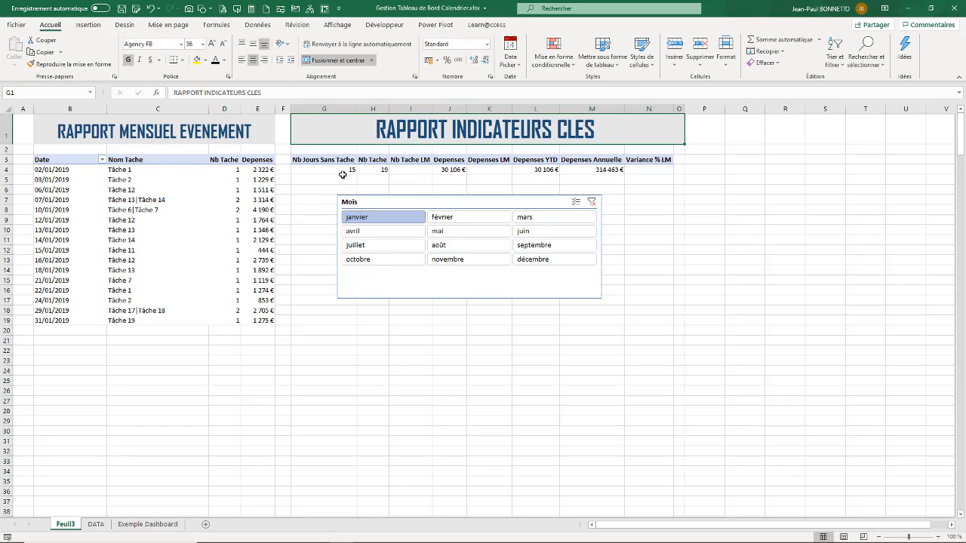
pyautogui.click(438, 330)
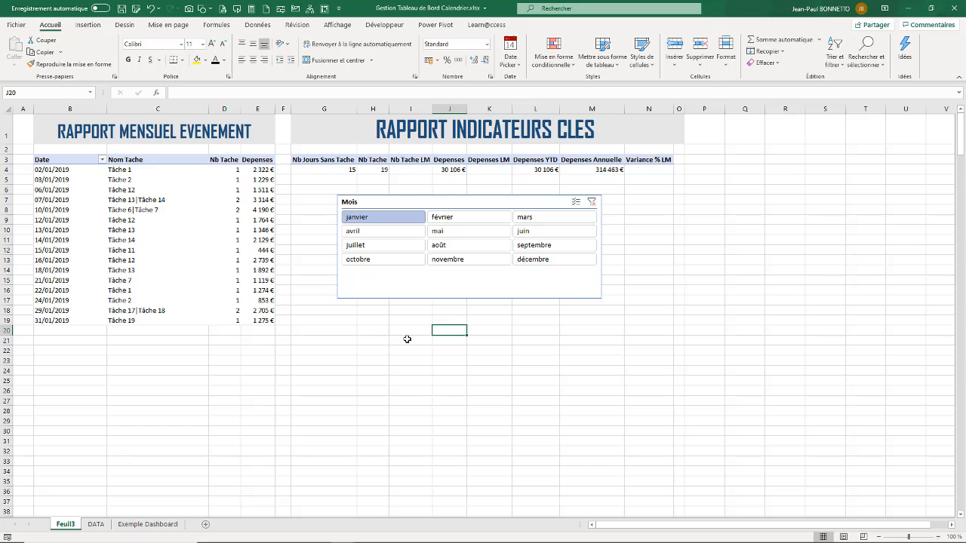
pyautogui.click(337, 24)
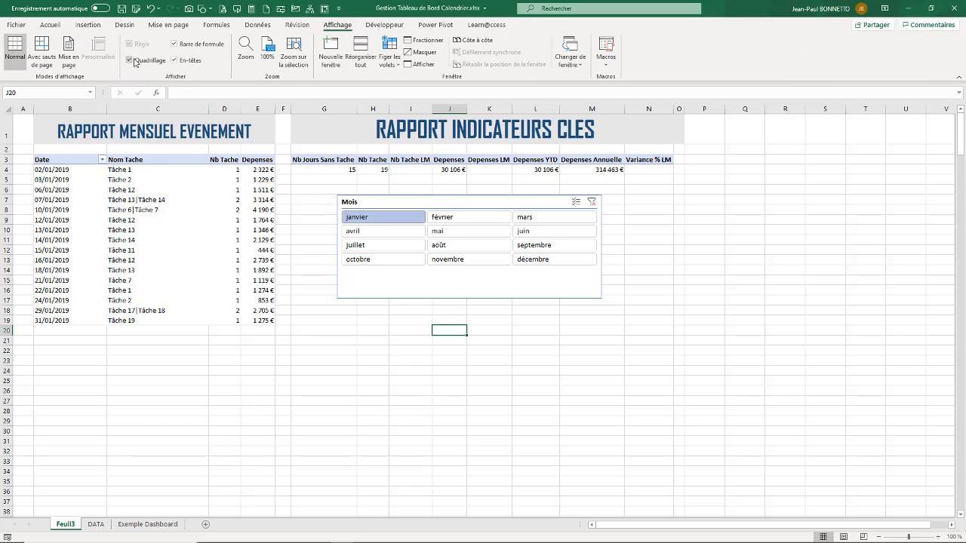
pyautogui.click(129, 61)
pyautogui.click(375, 322)
pyautogui.click(322, 330)
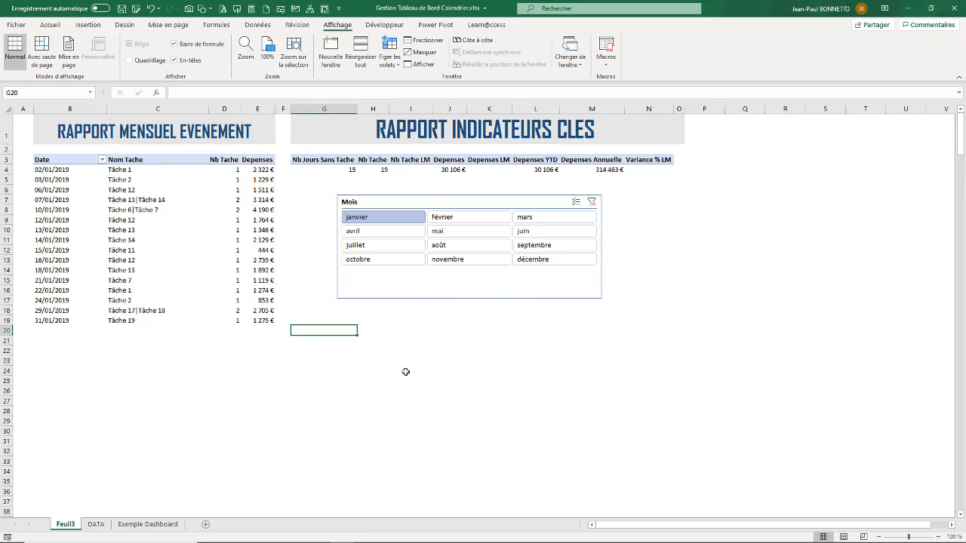
pyautogui.click(406, 372)
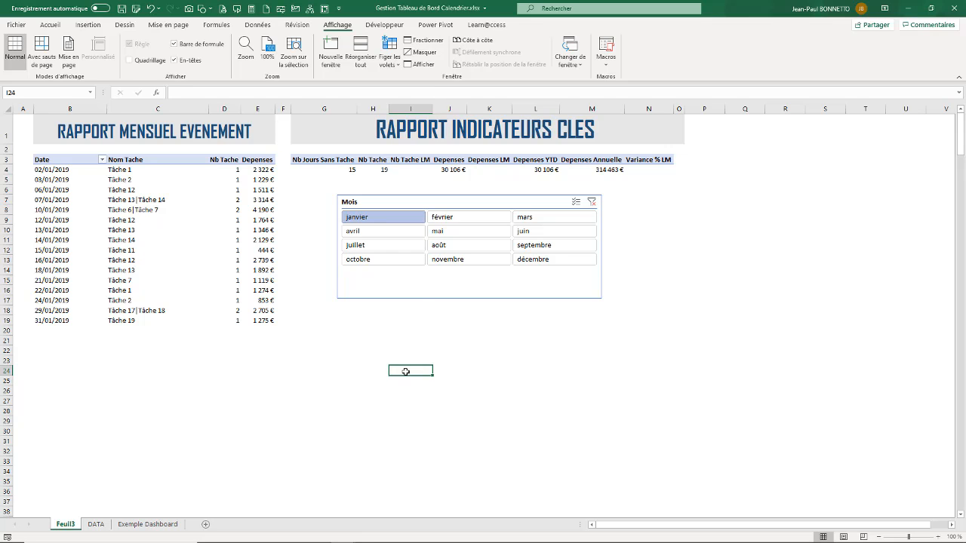
pyautogui.moveTo(487, 204); pyautogui.dragTo(491, 202)
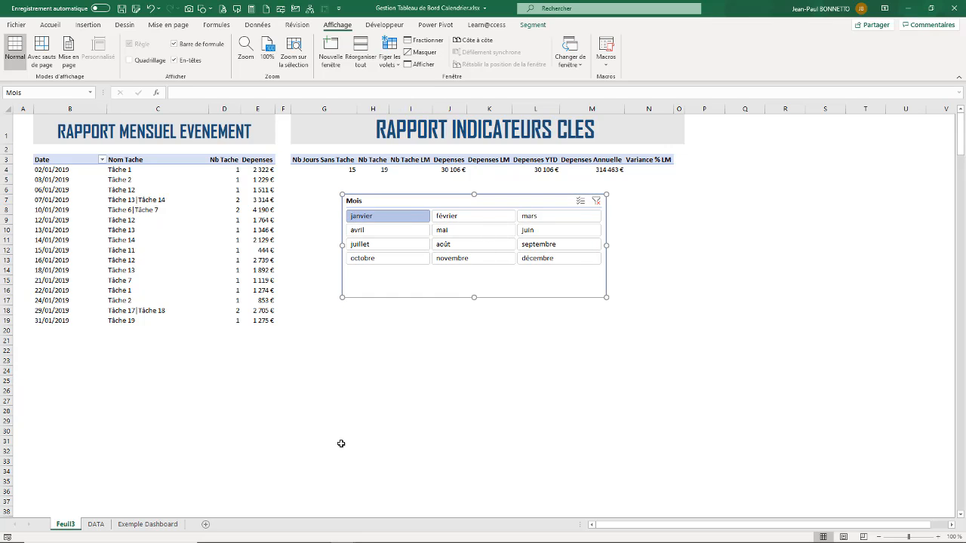